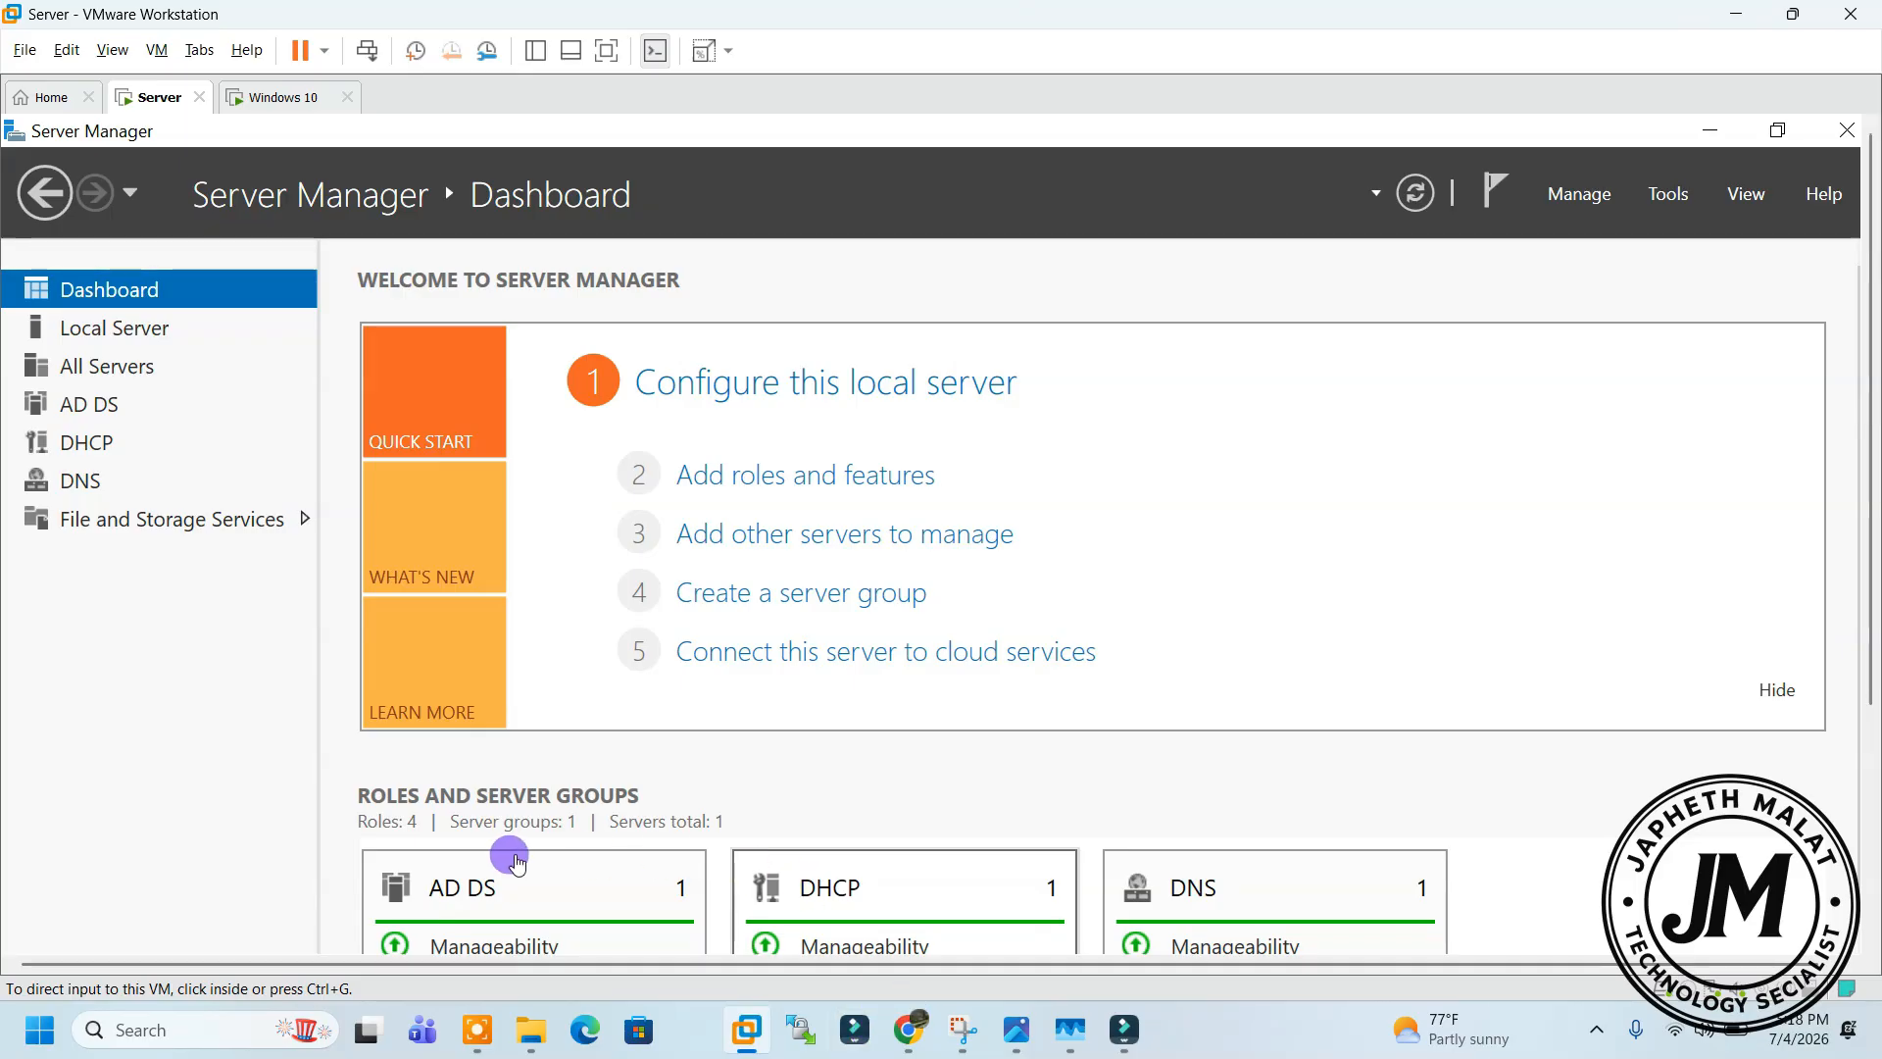
Launch Active Directory Users and Computers from Server Manager's Tools menu
left_click(1663, 198)
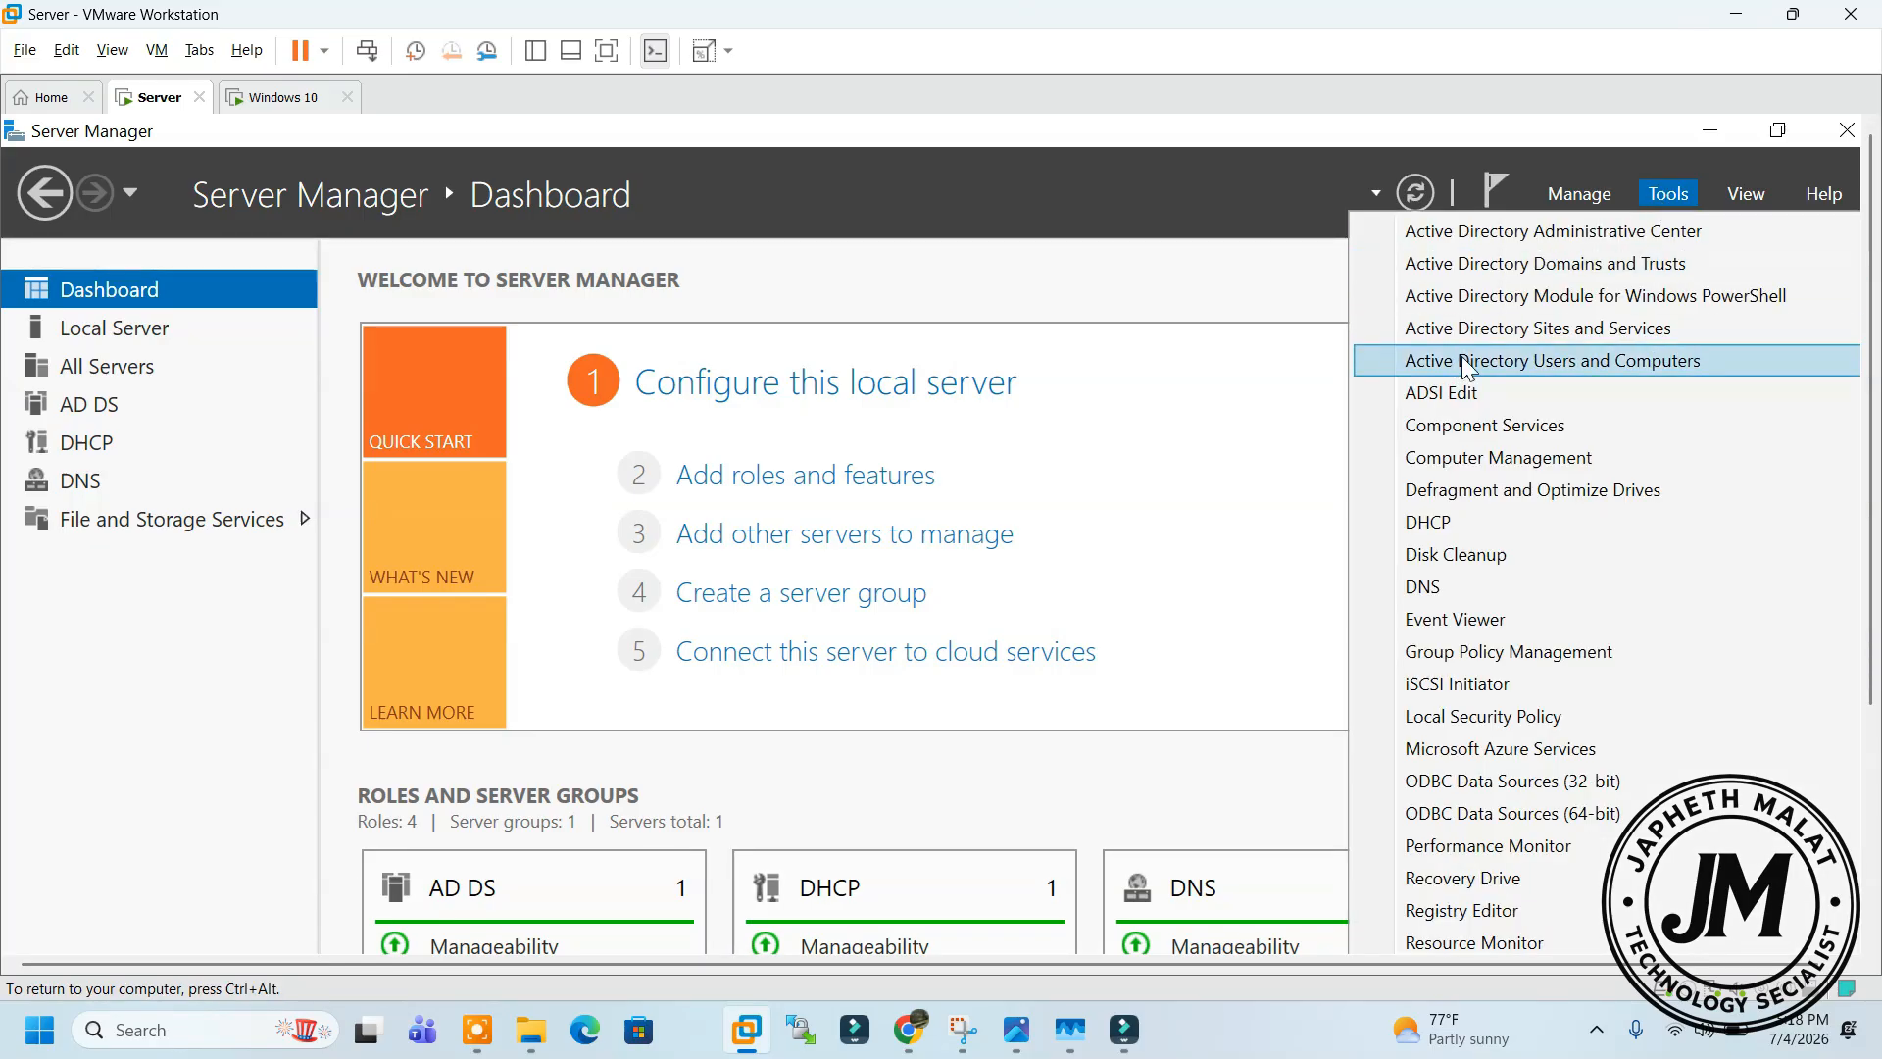
left_click(1527, 361)
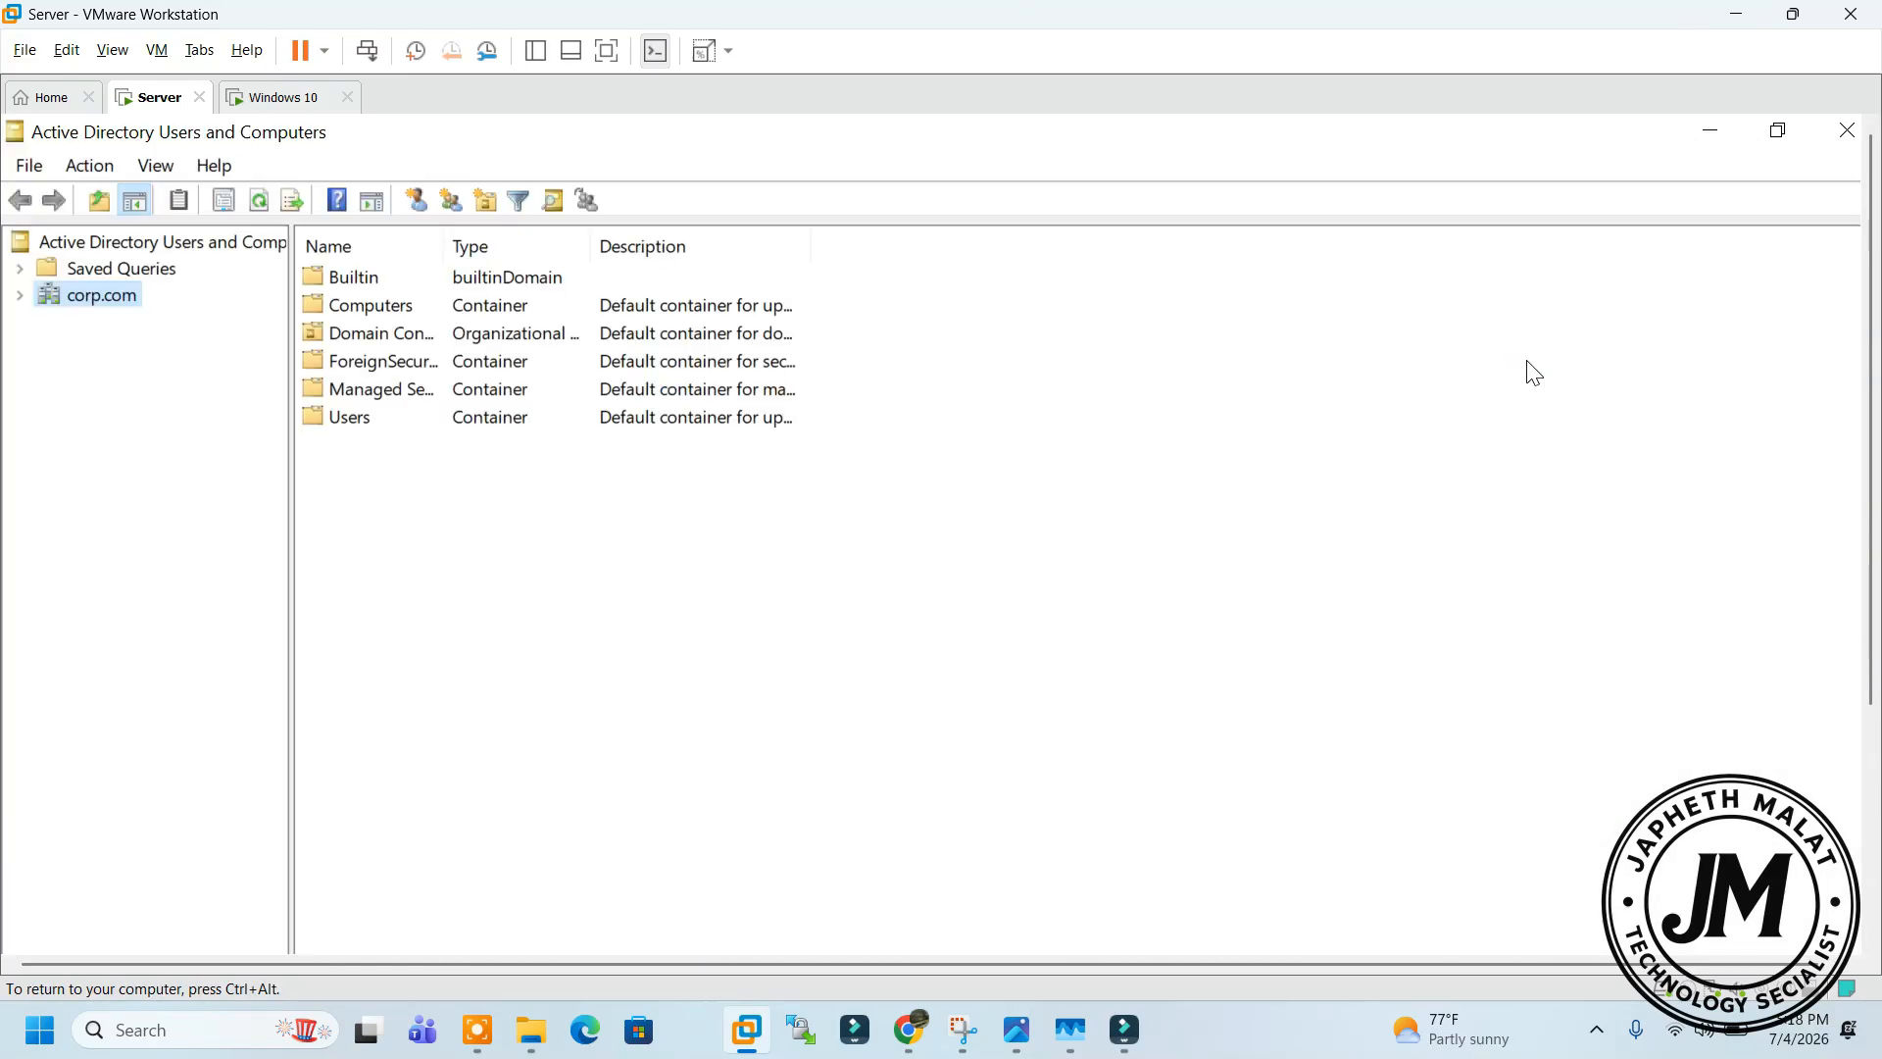
Expand corp.com and add a new organizational unit named ABC-IT_ACADEMY under it
left_click(21, 296)
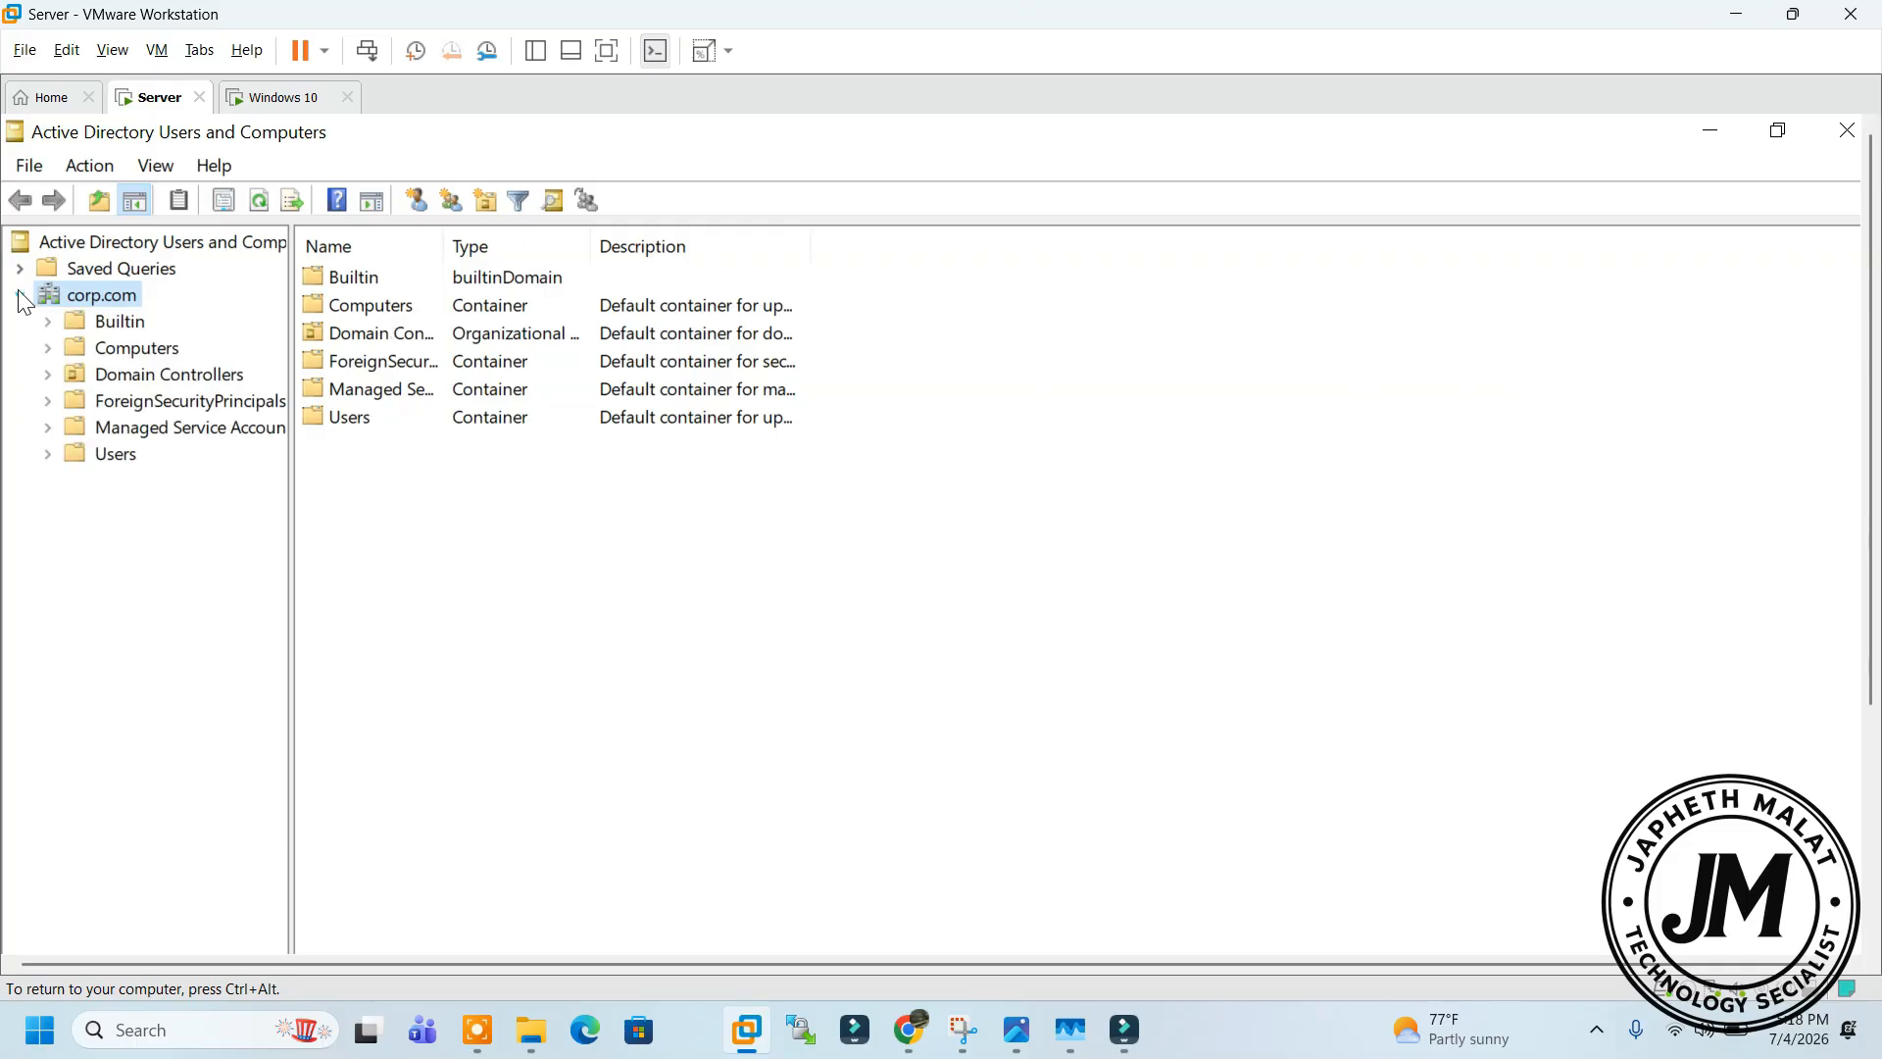
right_click(115, 299)
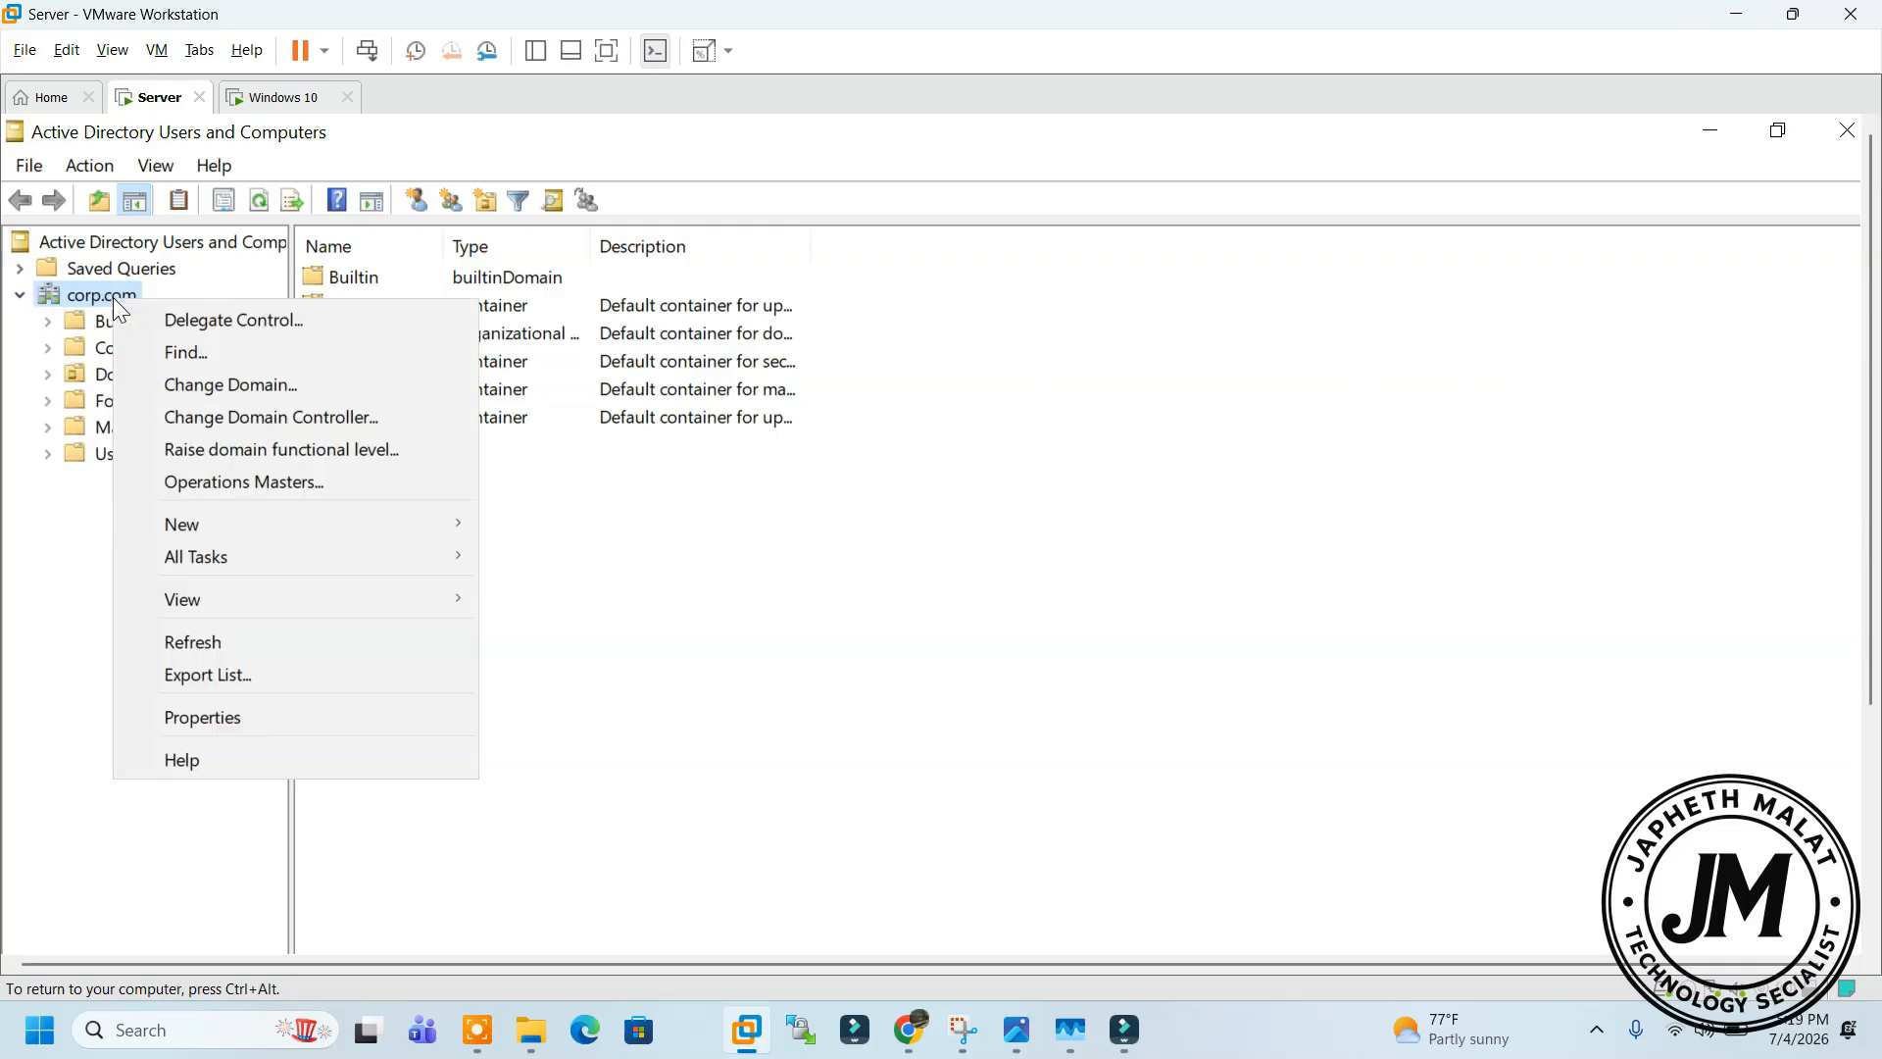
mouse_move(287, 517)
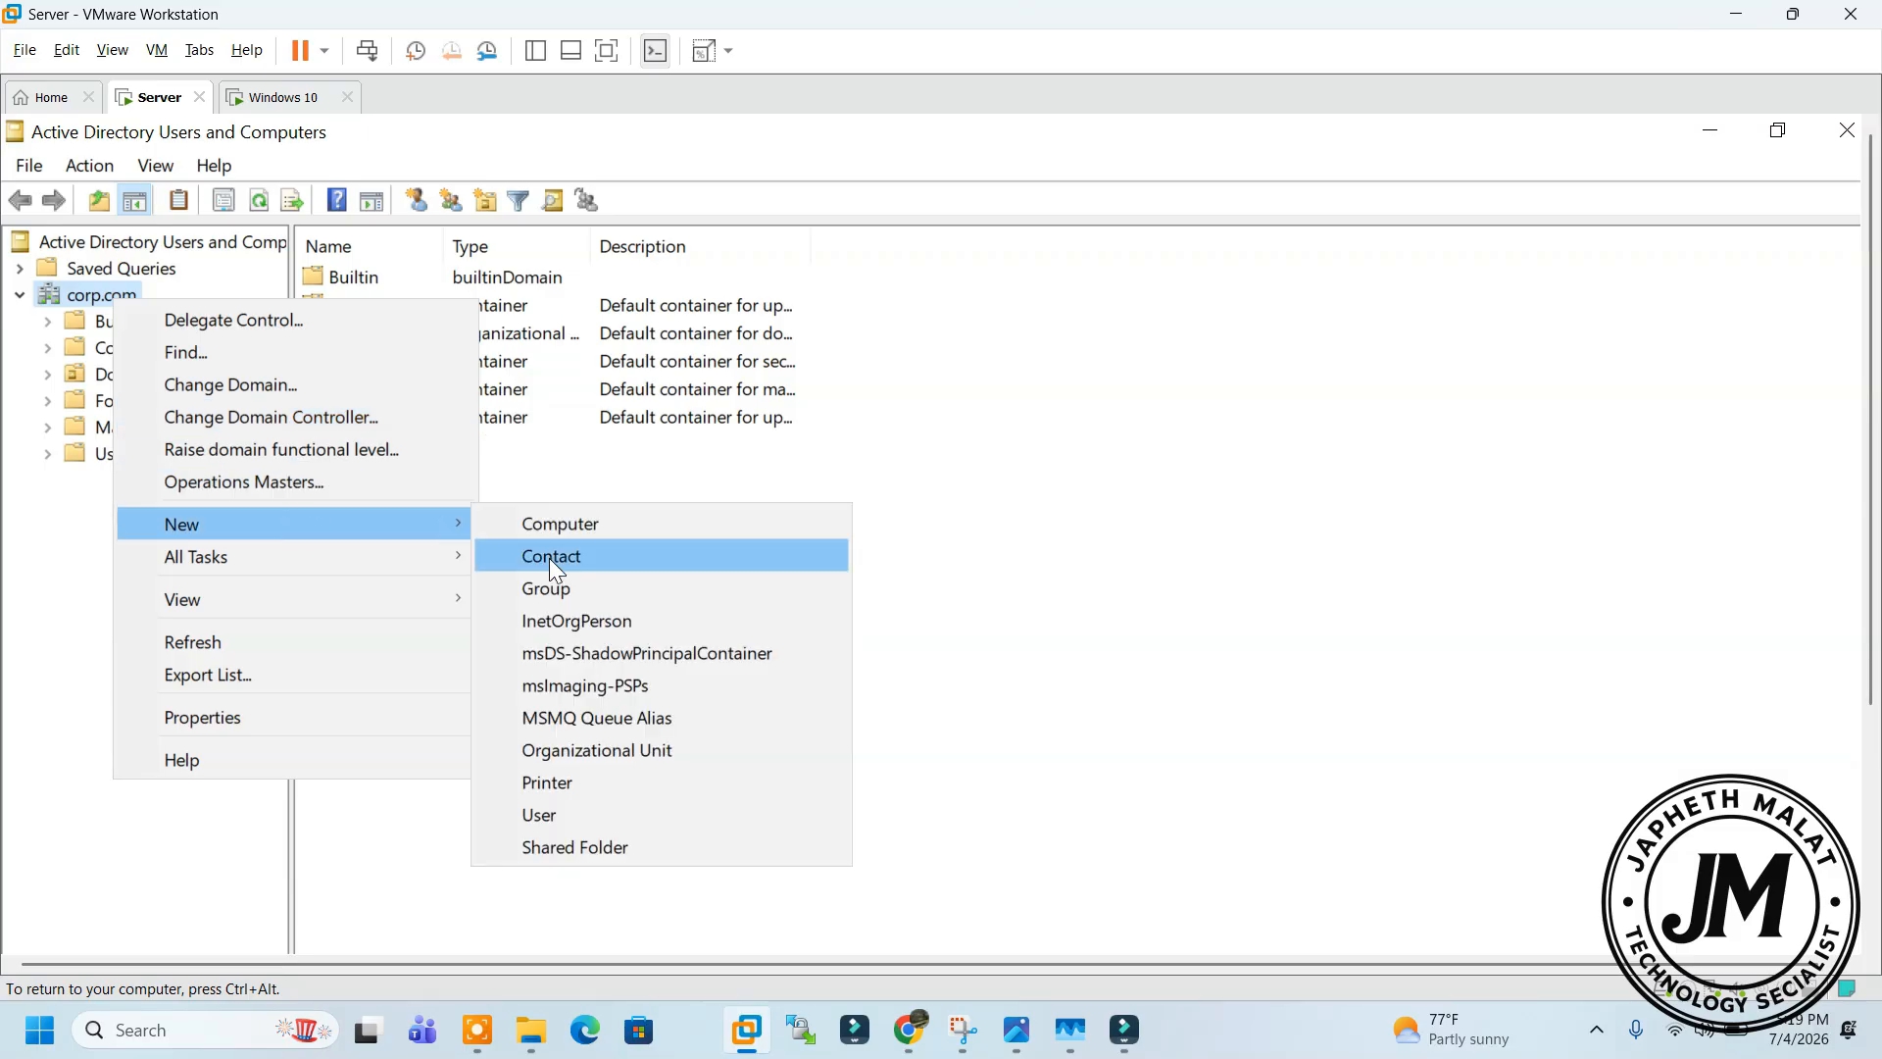
left_click(598, 750)
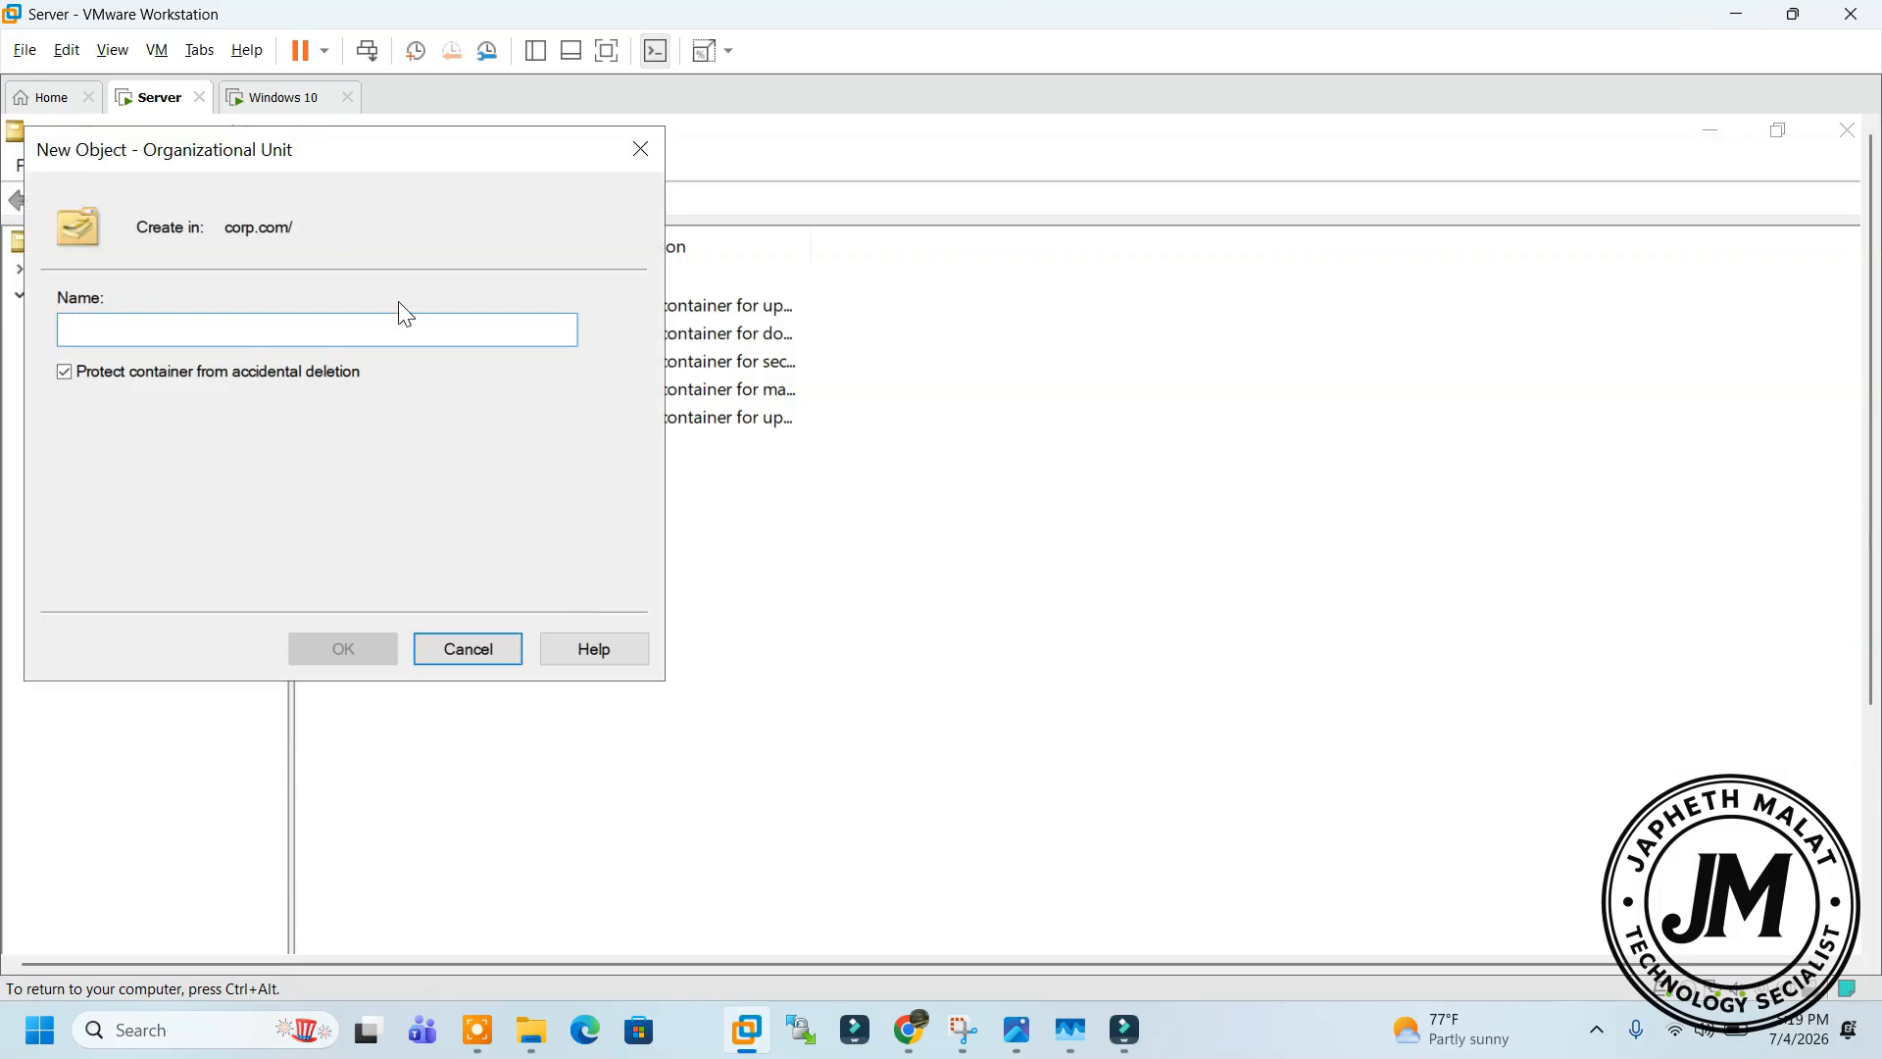
left_click_drag(324, 169, 647, 346)
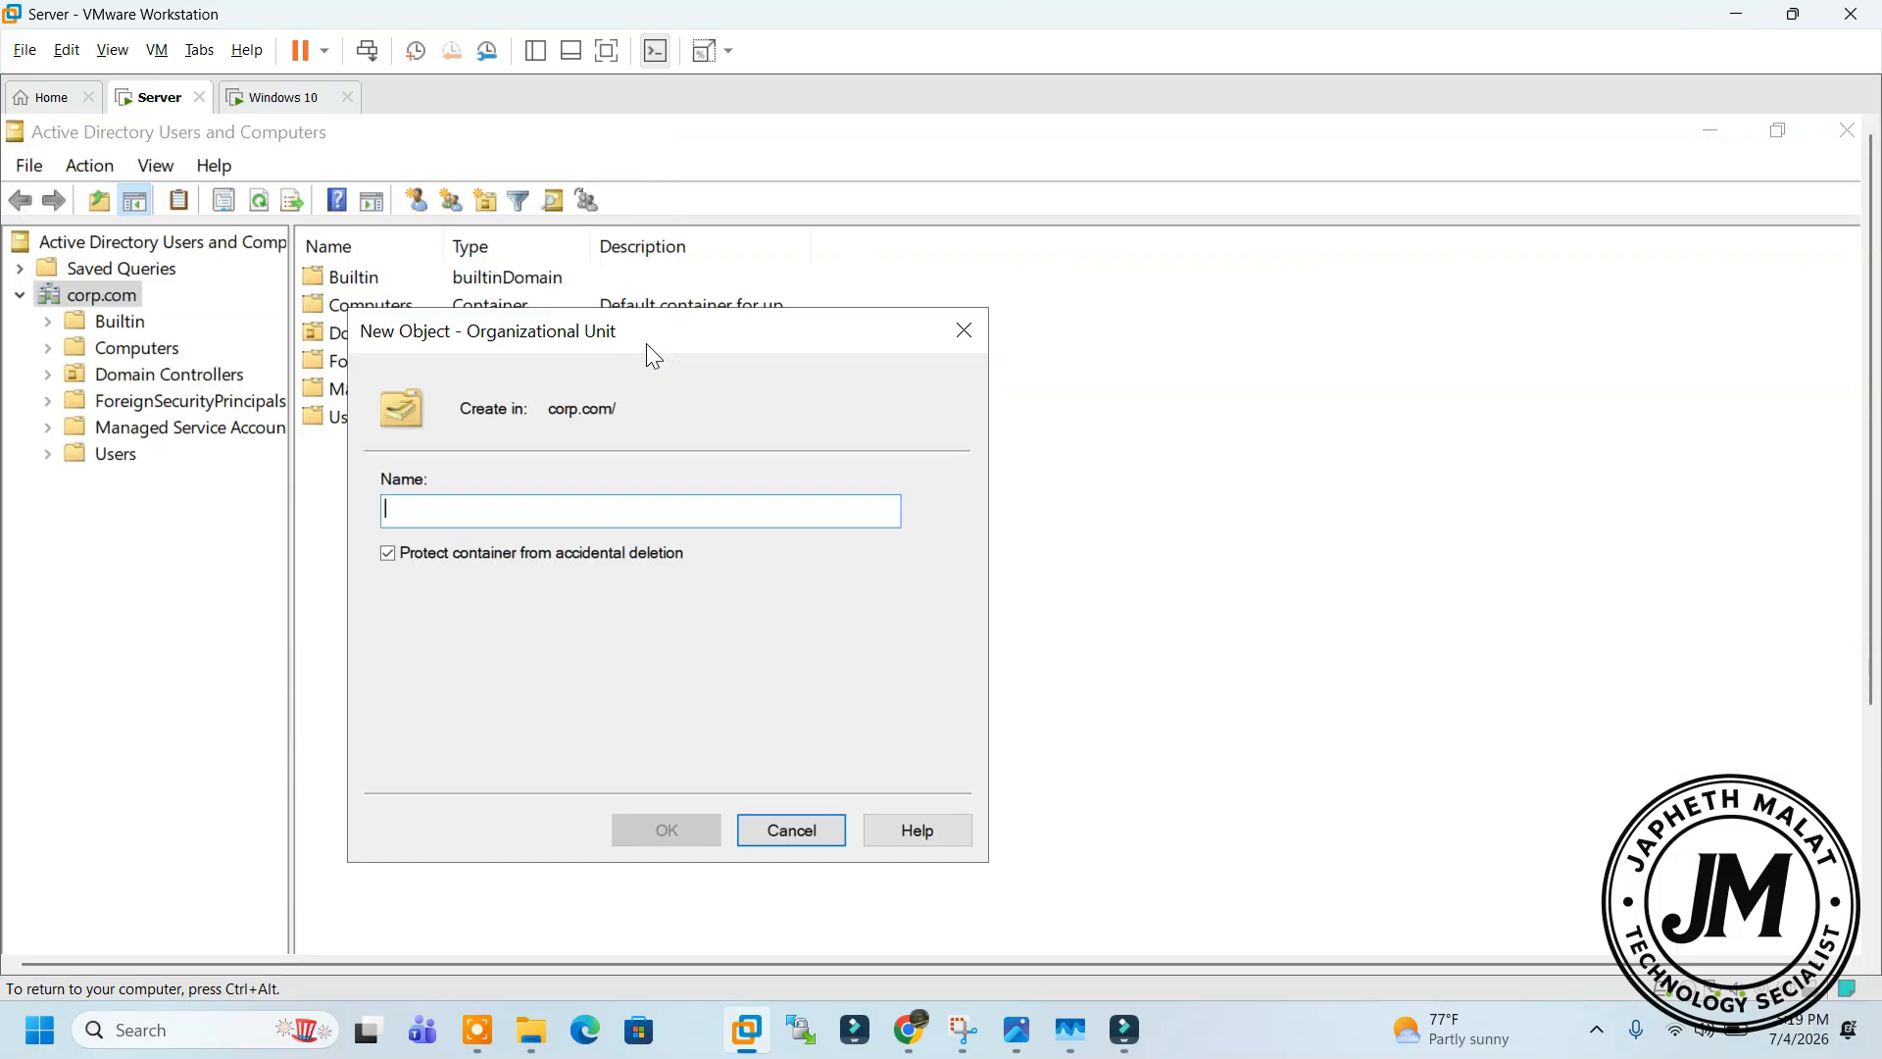
type("ABC-IT_A")
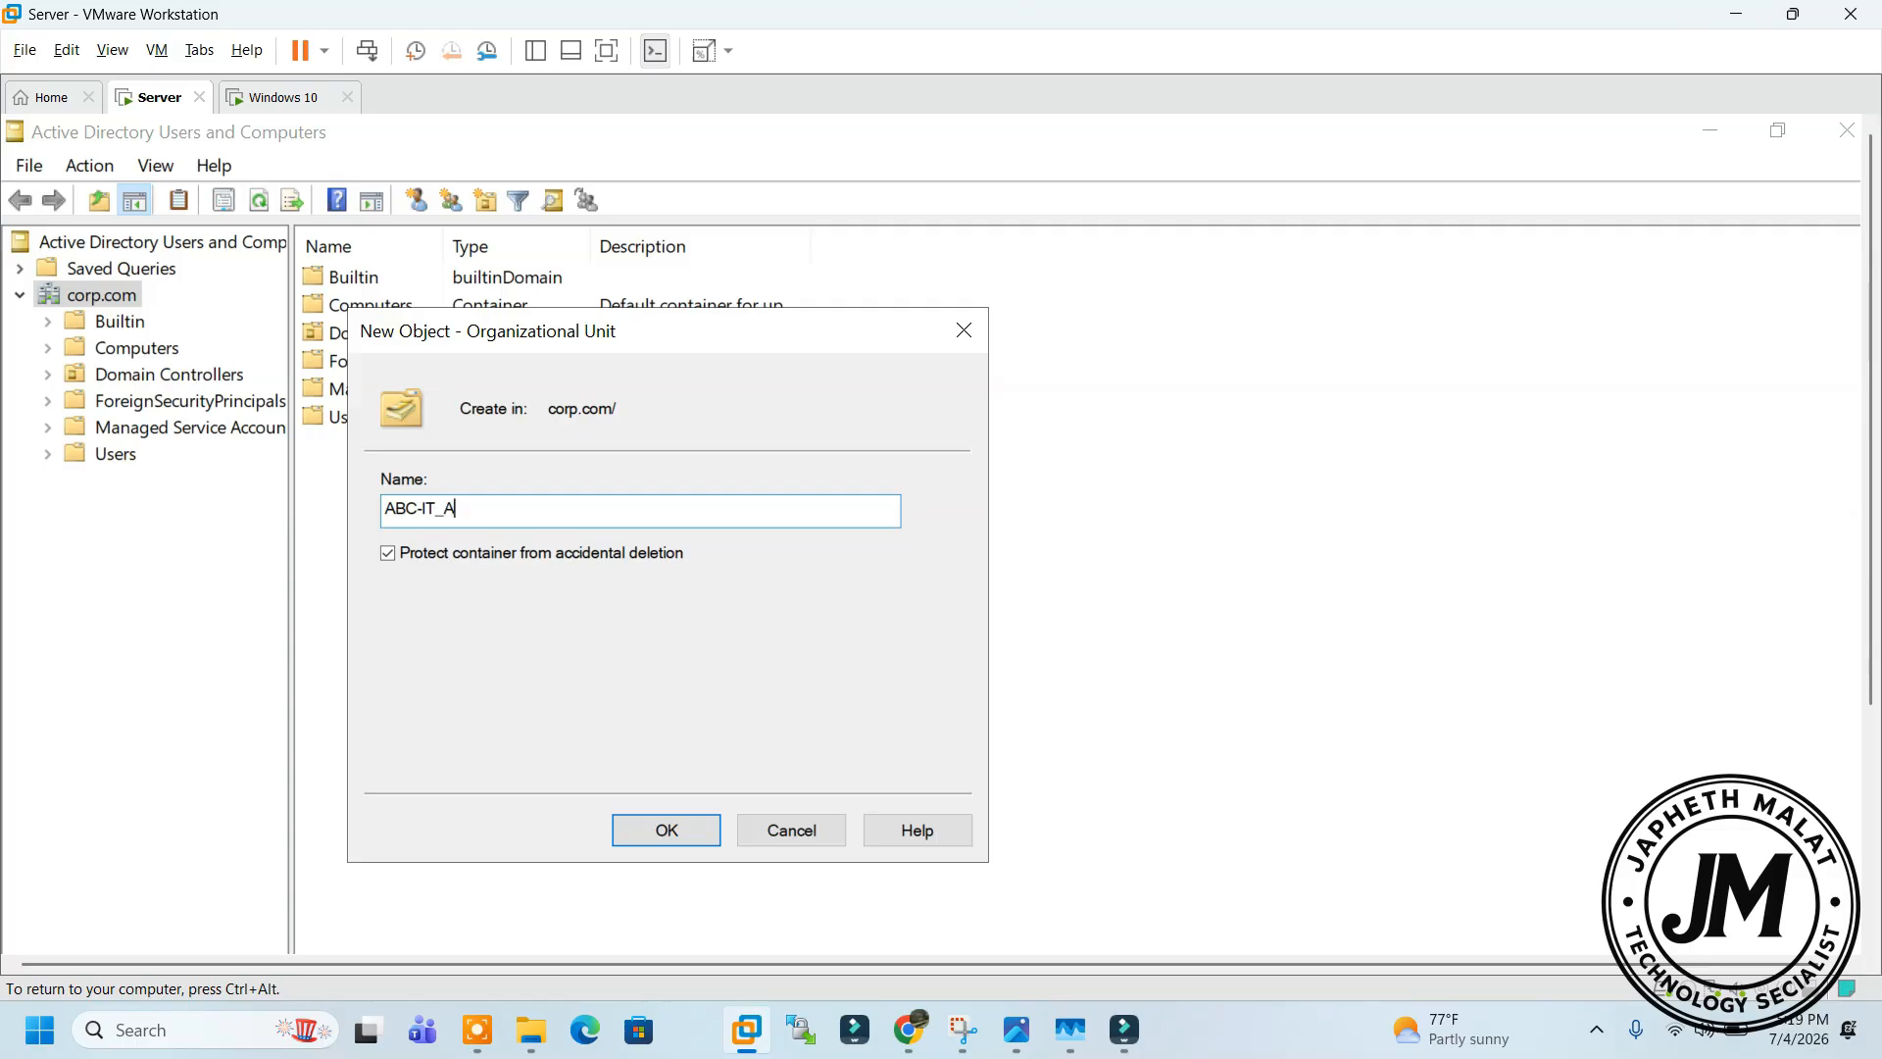
type("MY")
left_click(666, 830)
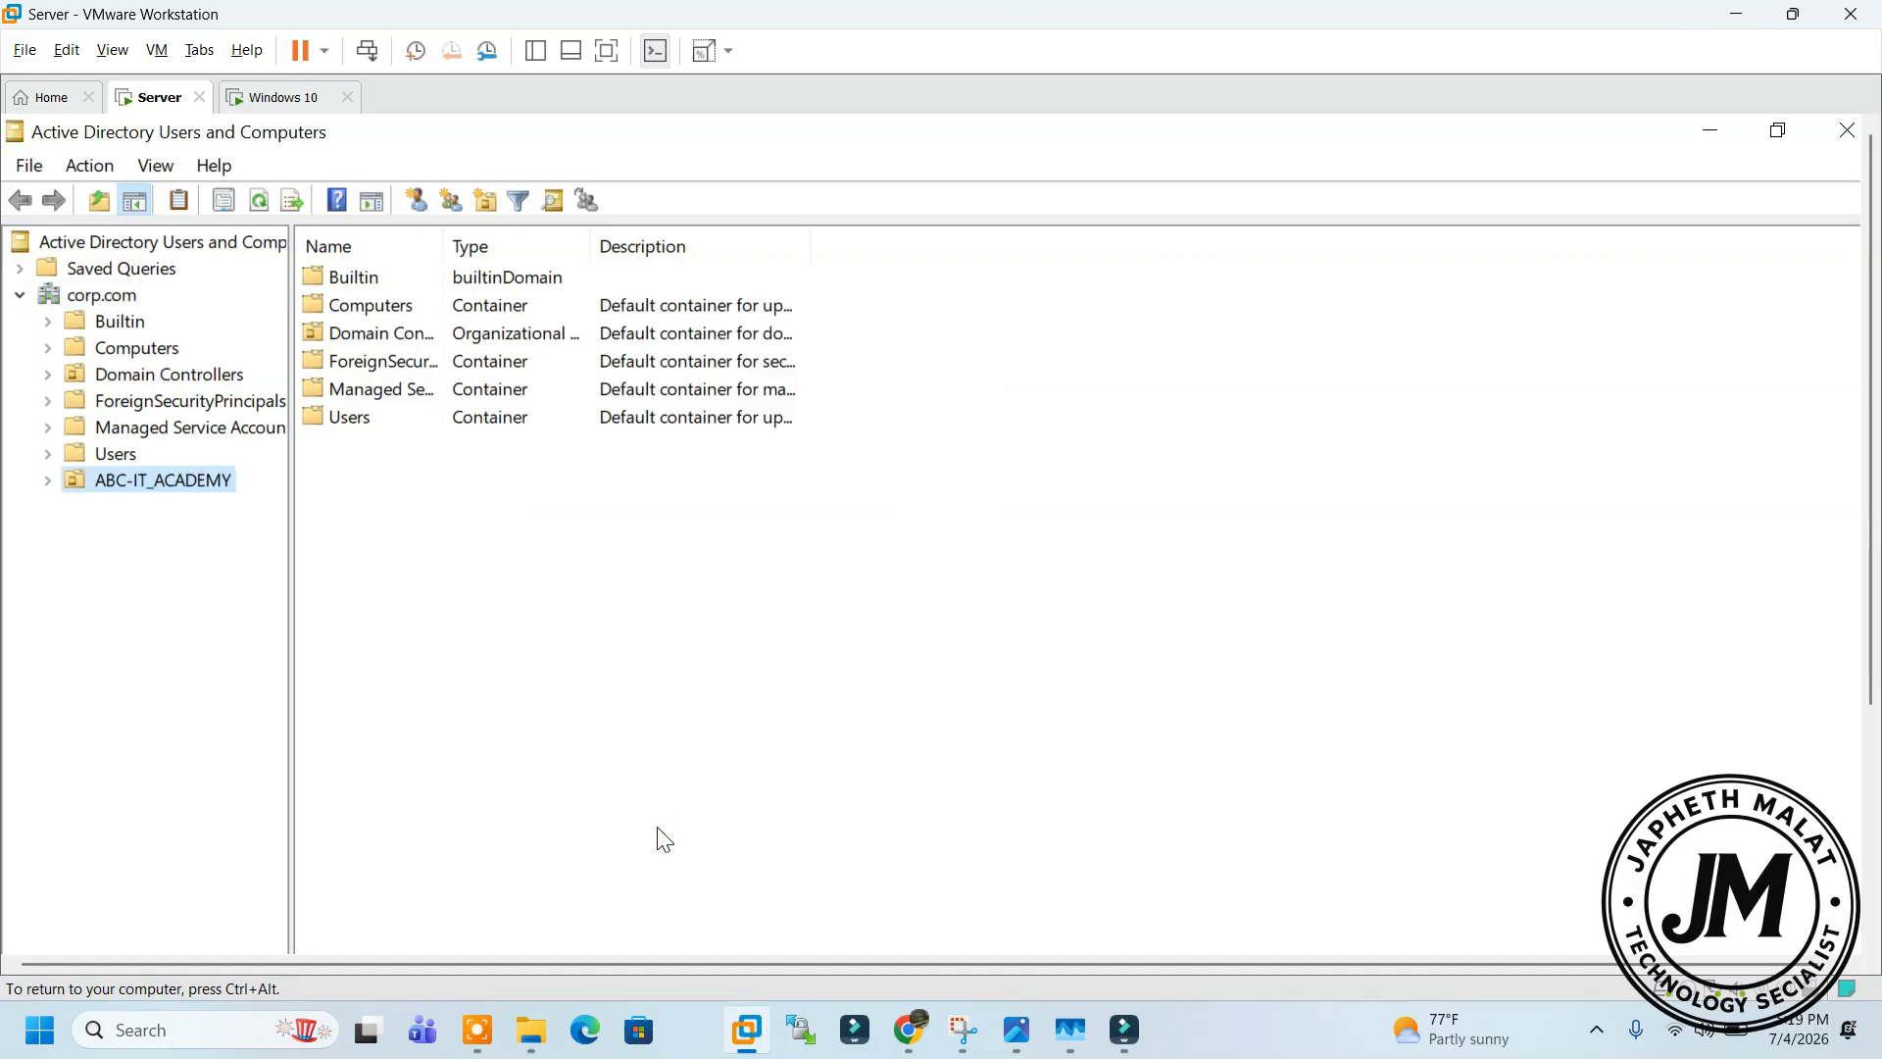
Create the HR organizational unit inside ABC-IT_ACADEMY
right_click(594, 332)
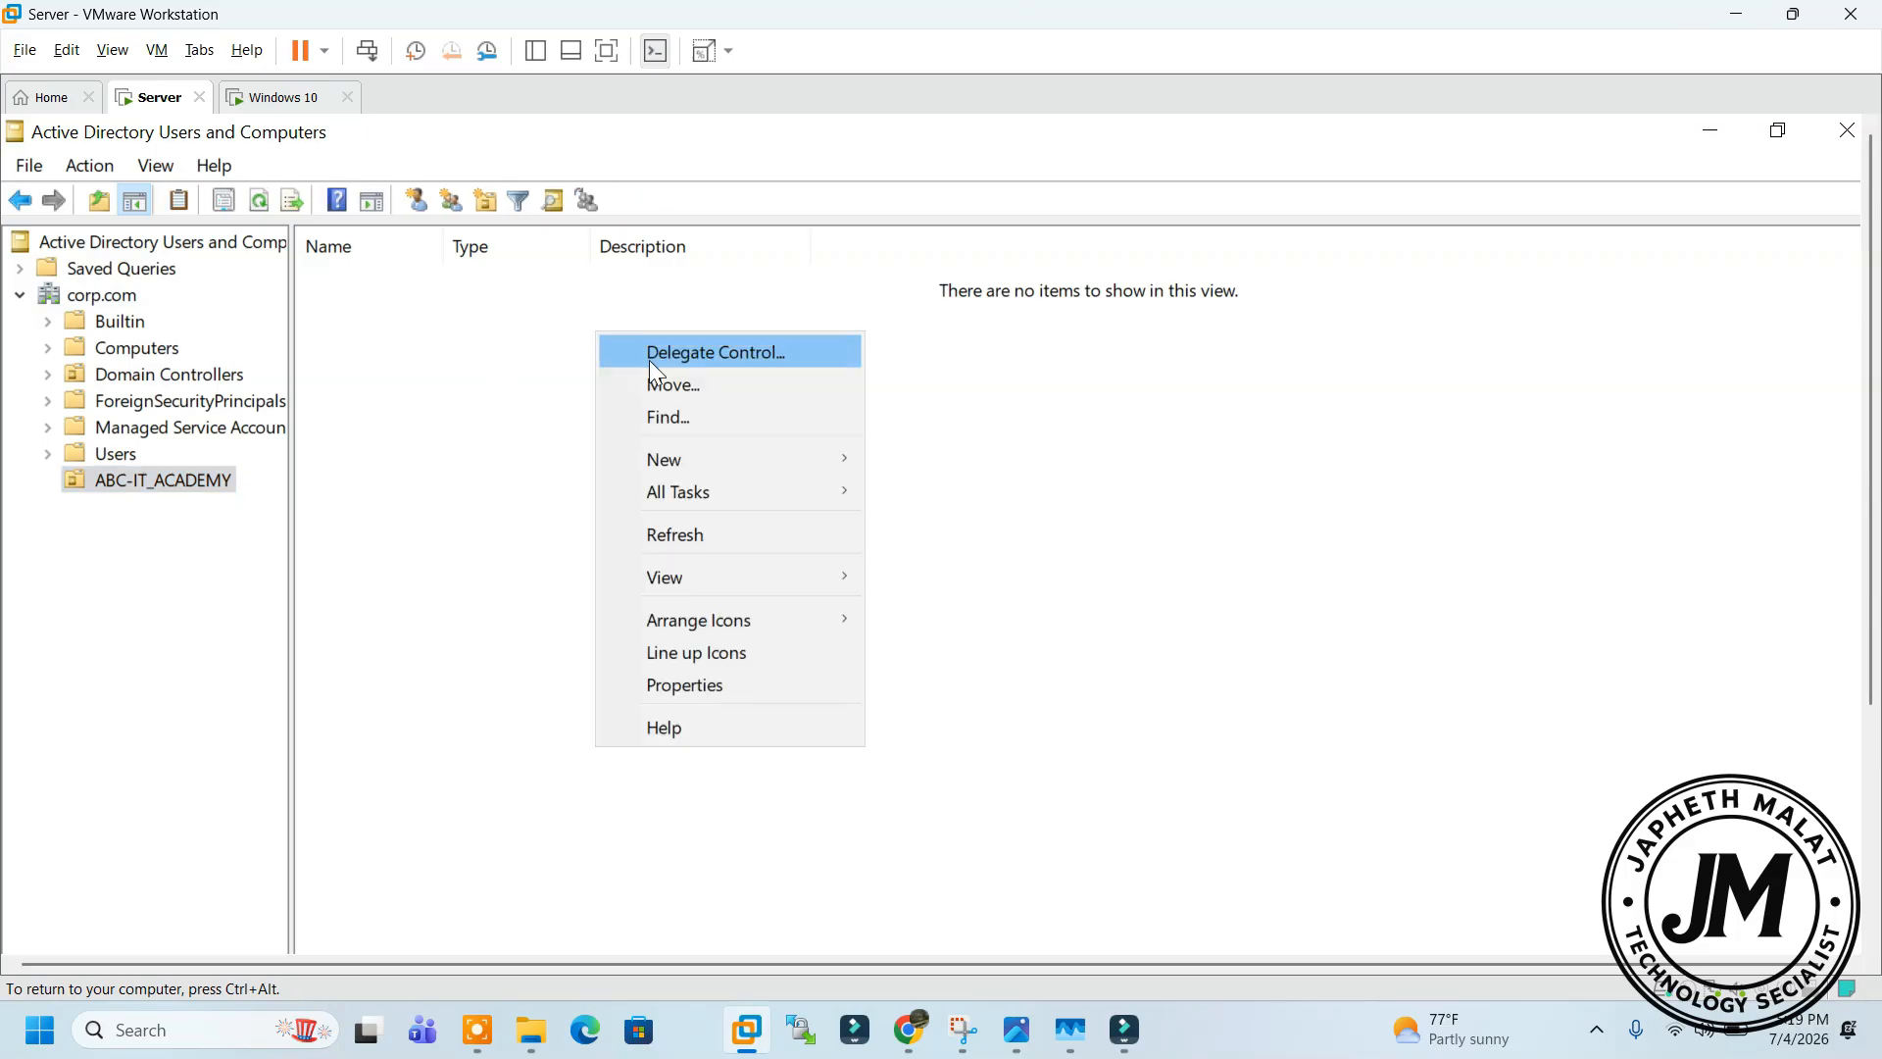
mouse_move(761, 459)
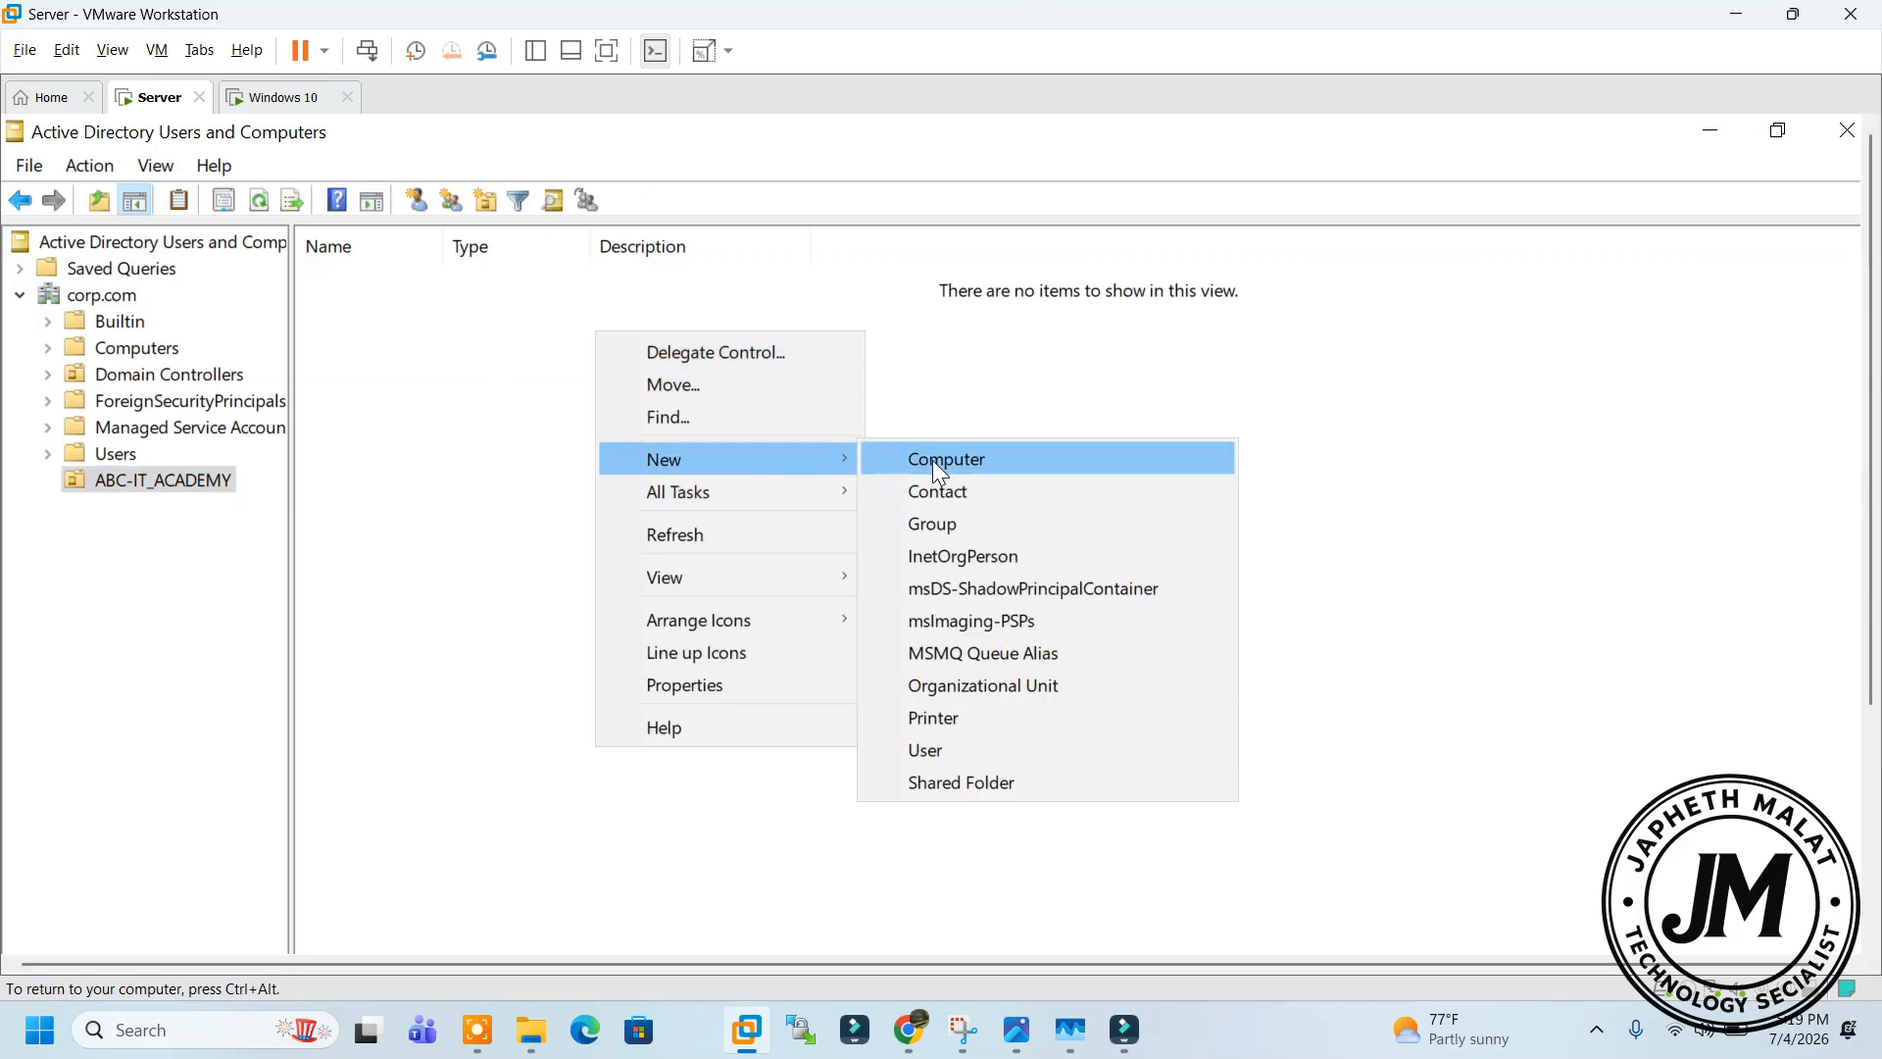
left_click(1019, 691)
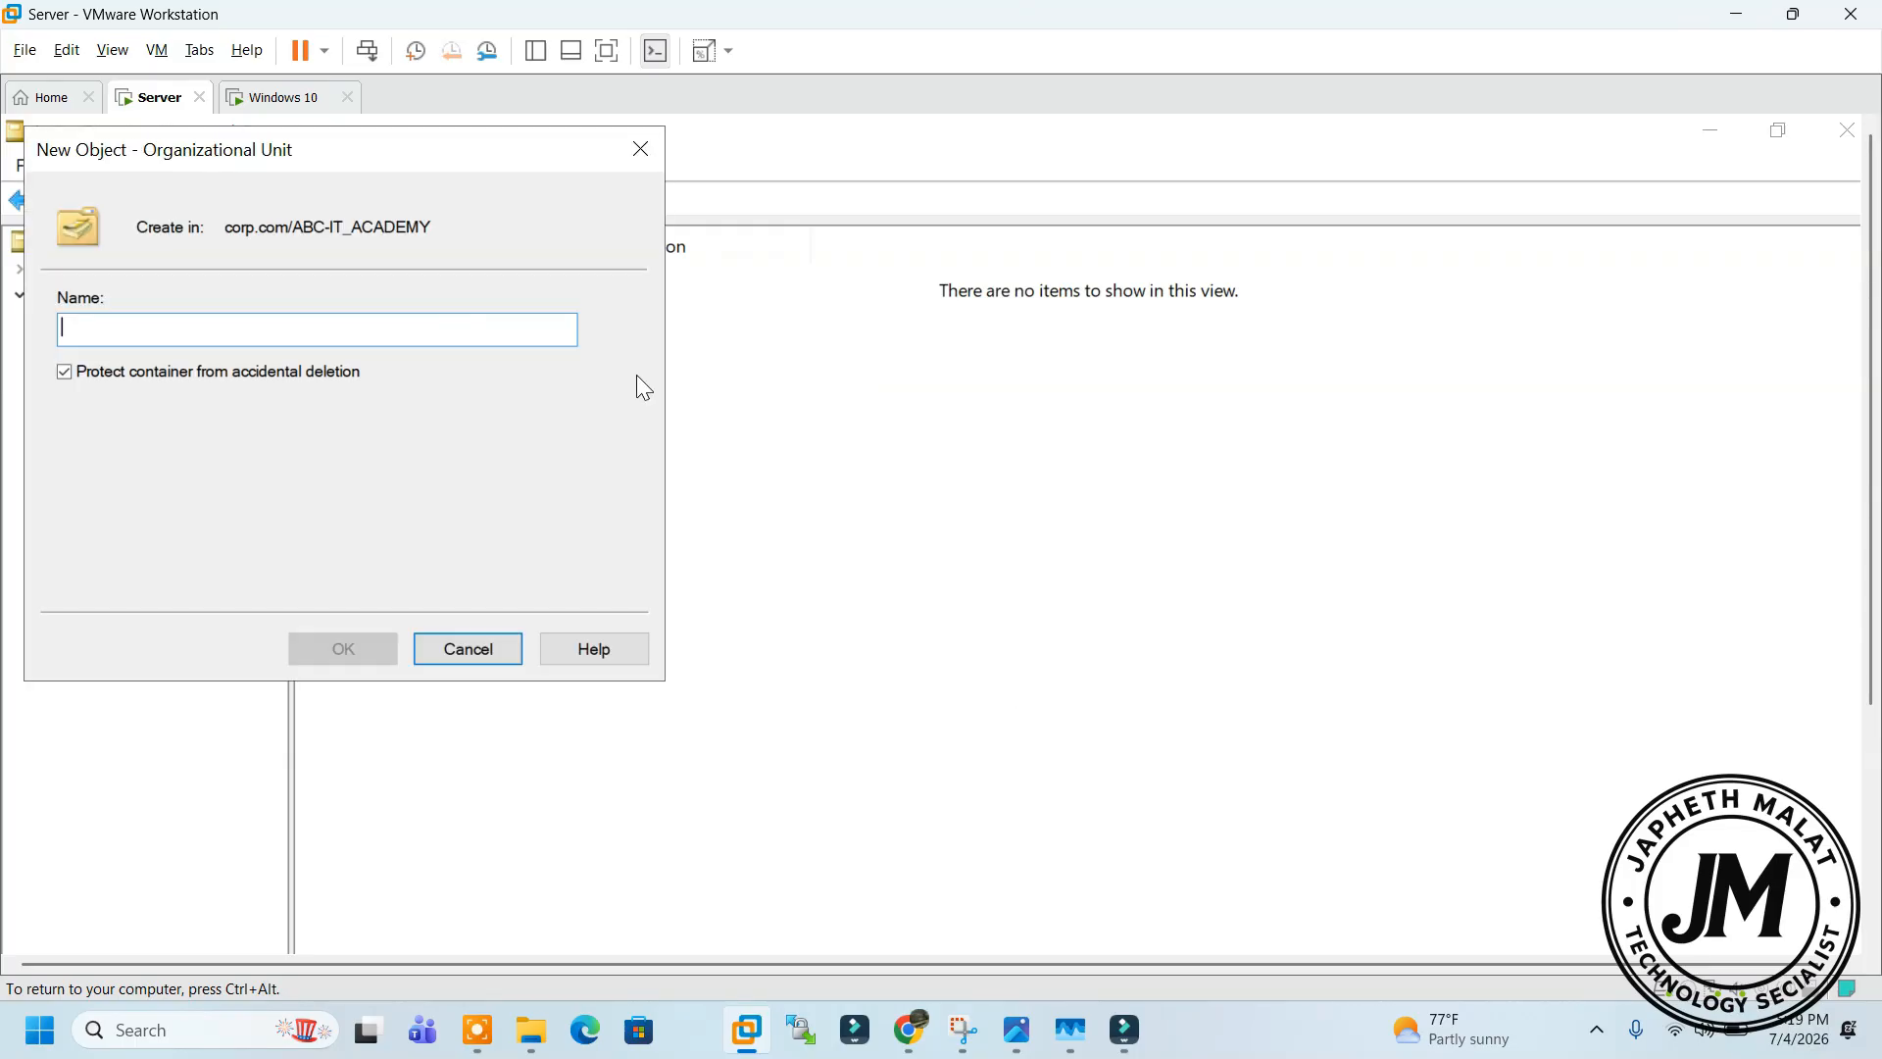
type("HR")
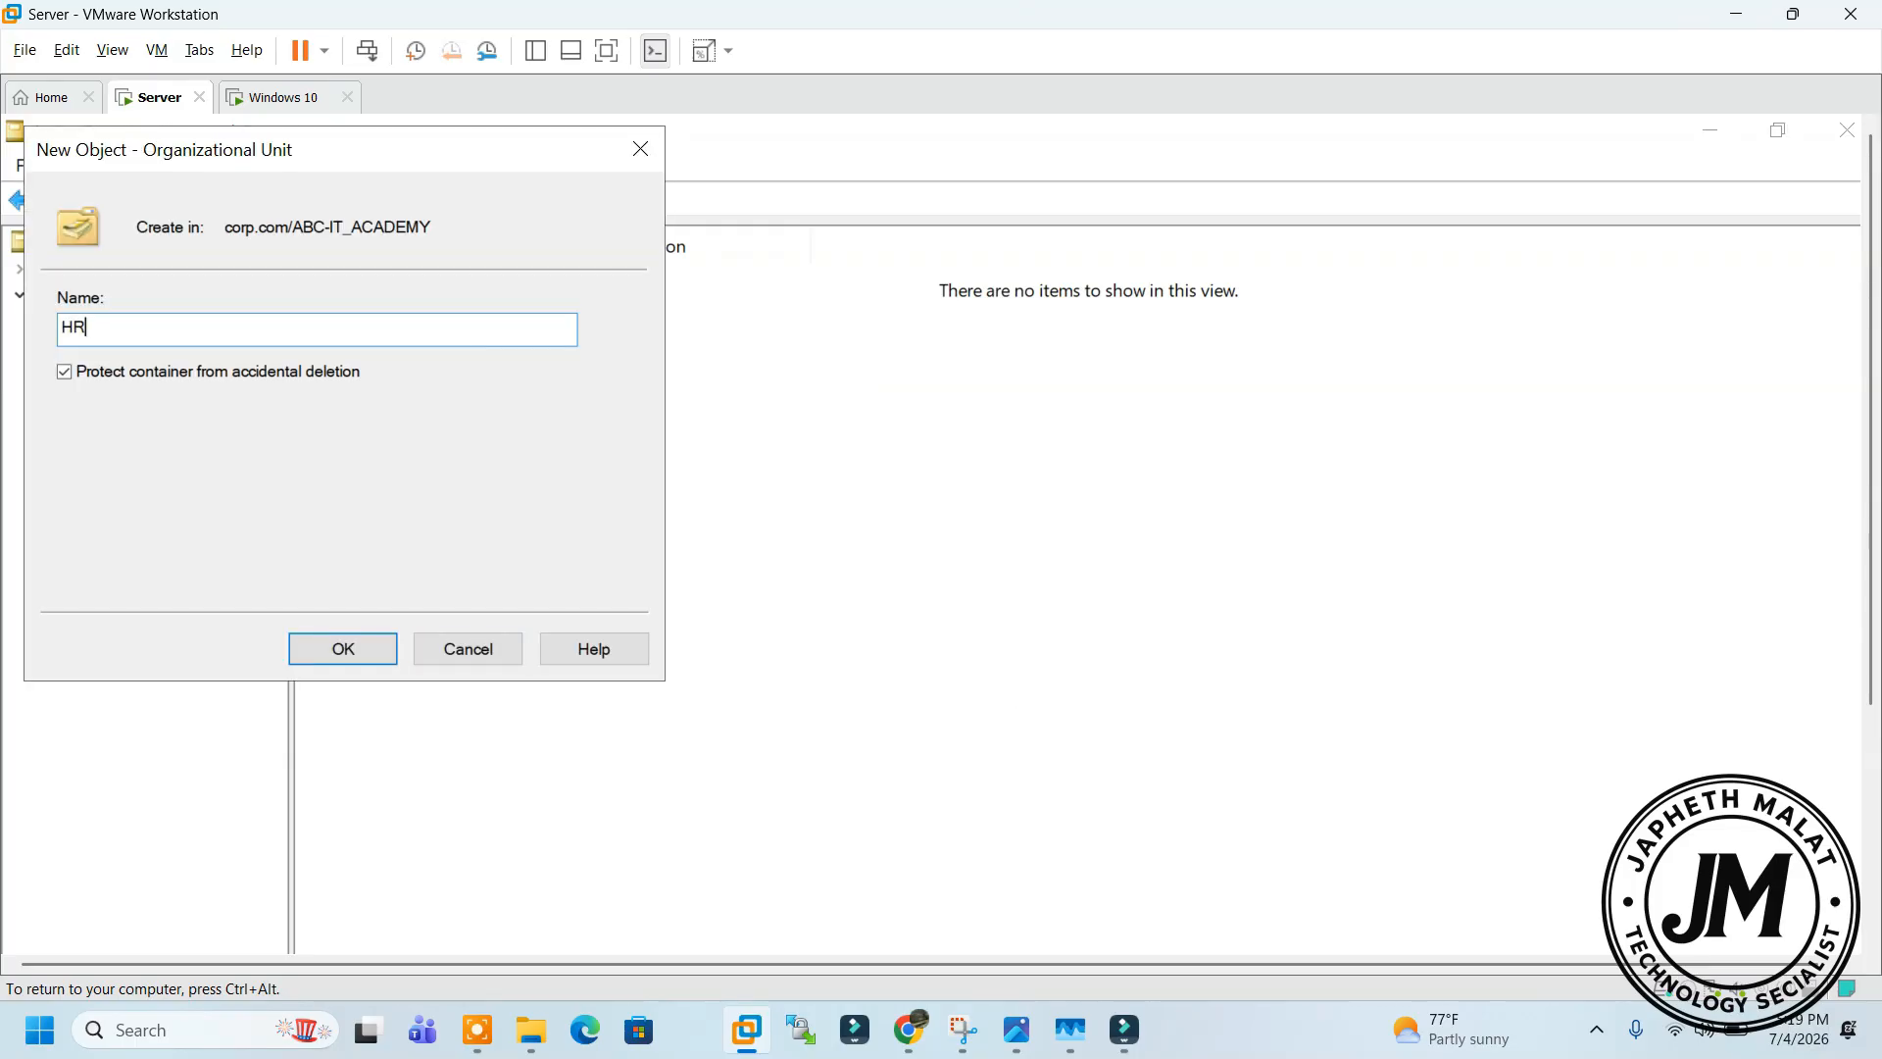
left_click(366, 647)
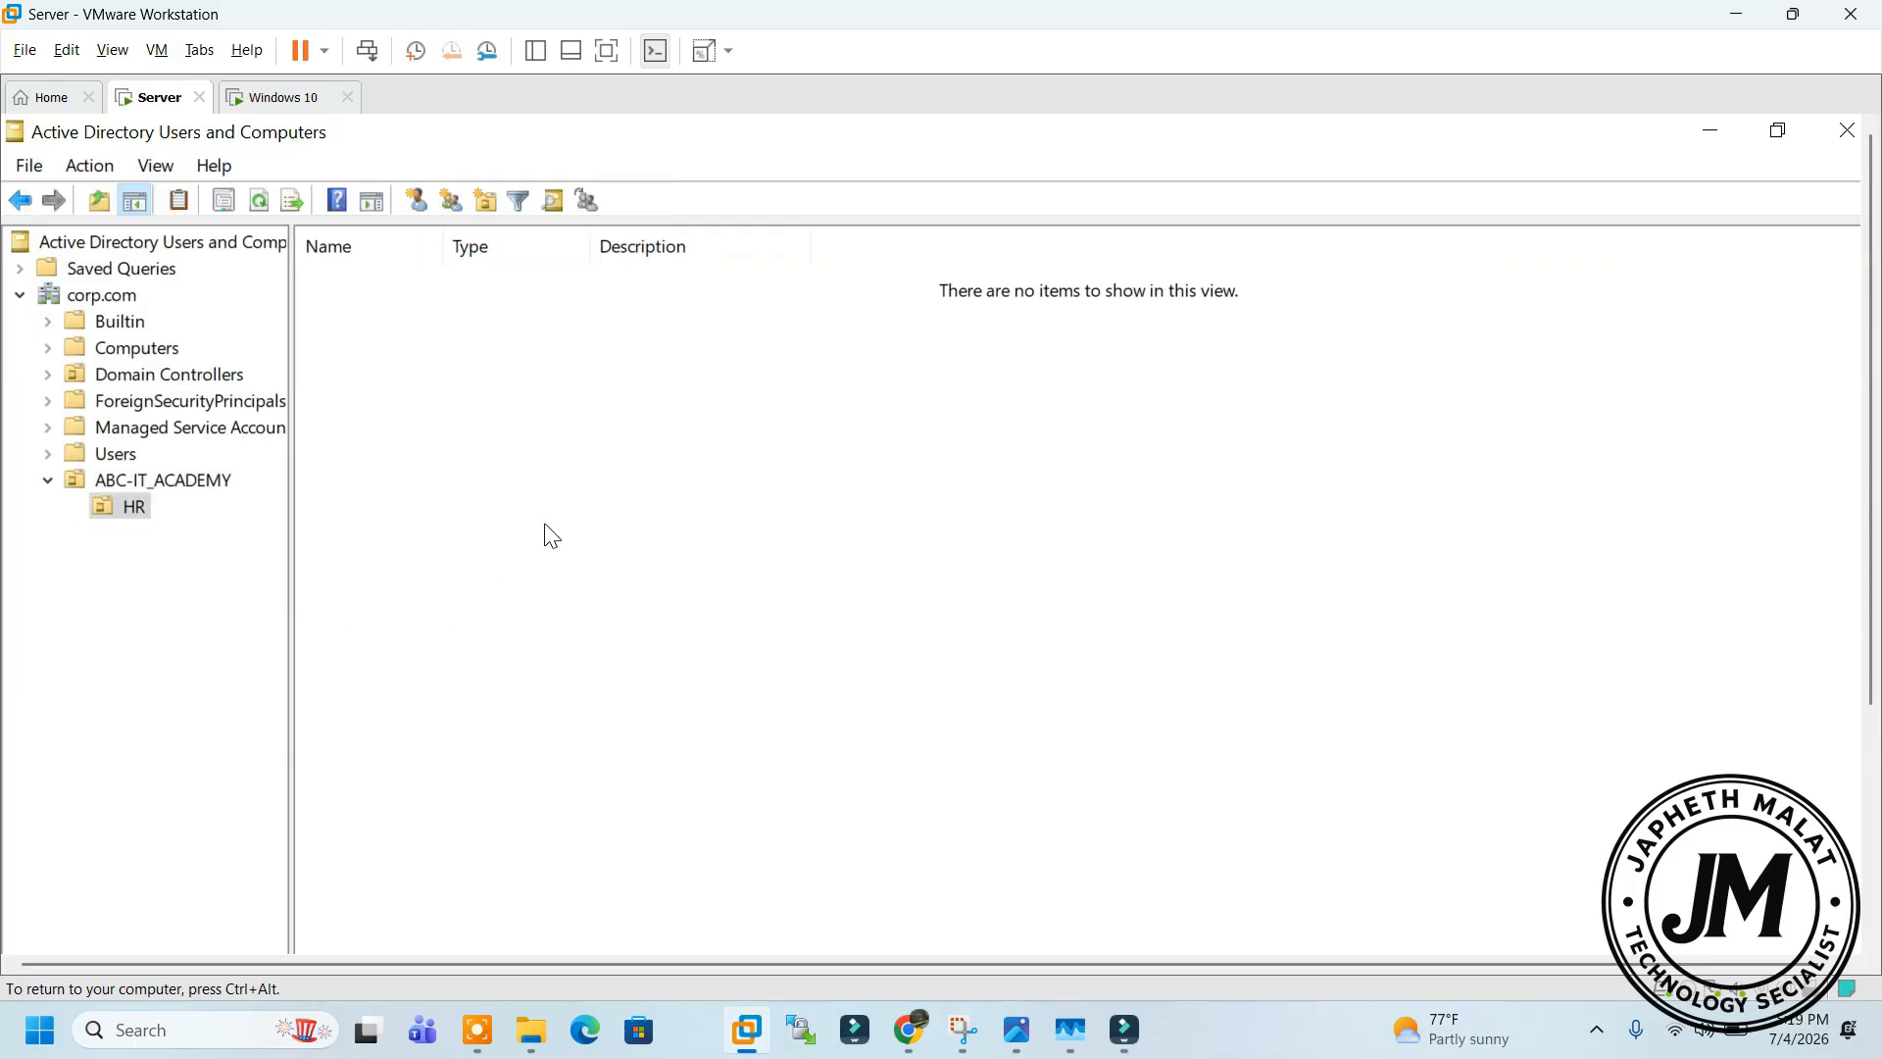
Create the ICT organizational unit inside ABC-IT_ACADEMY
right_click(561, 443)
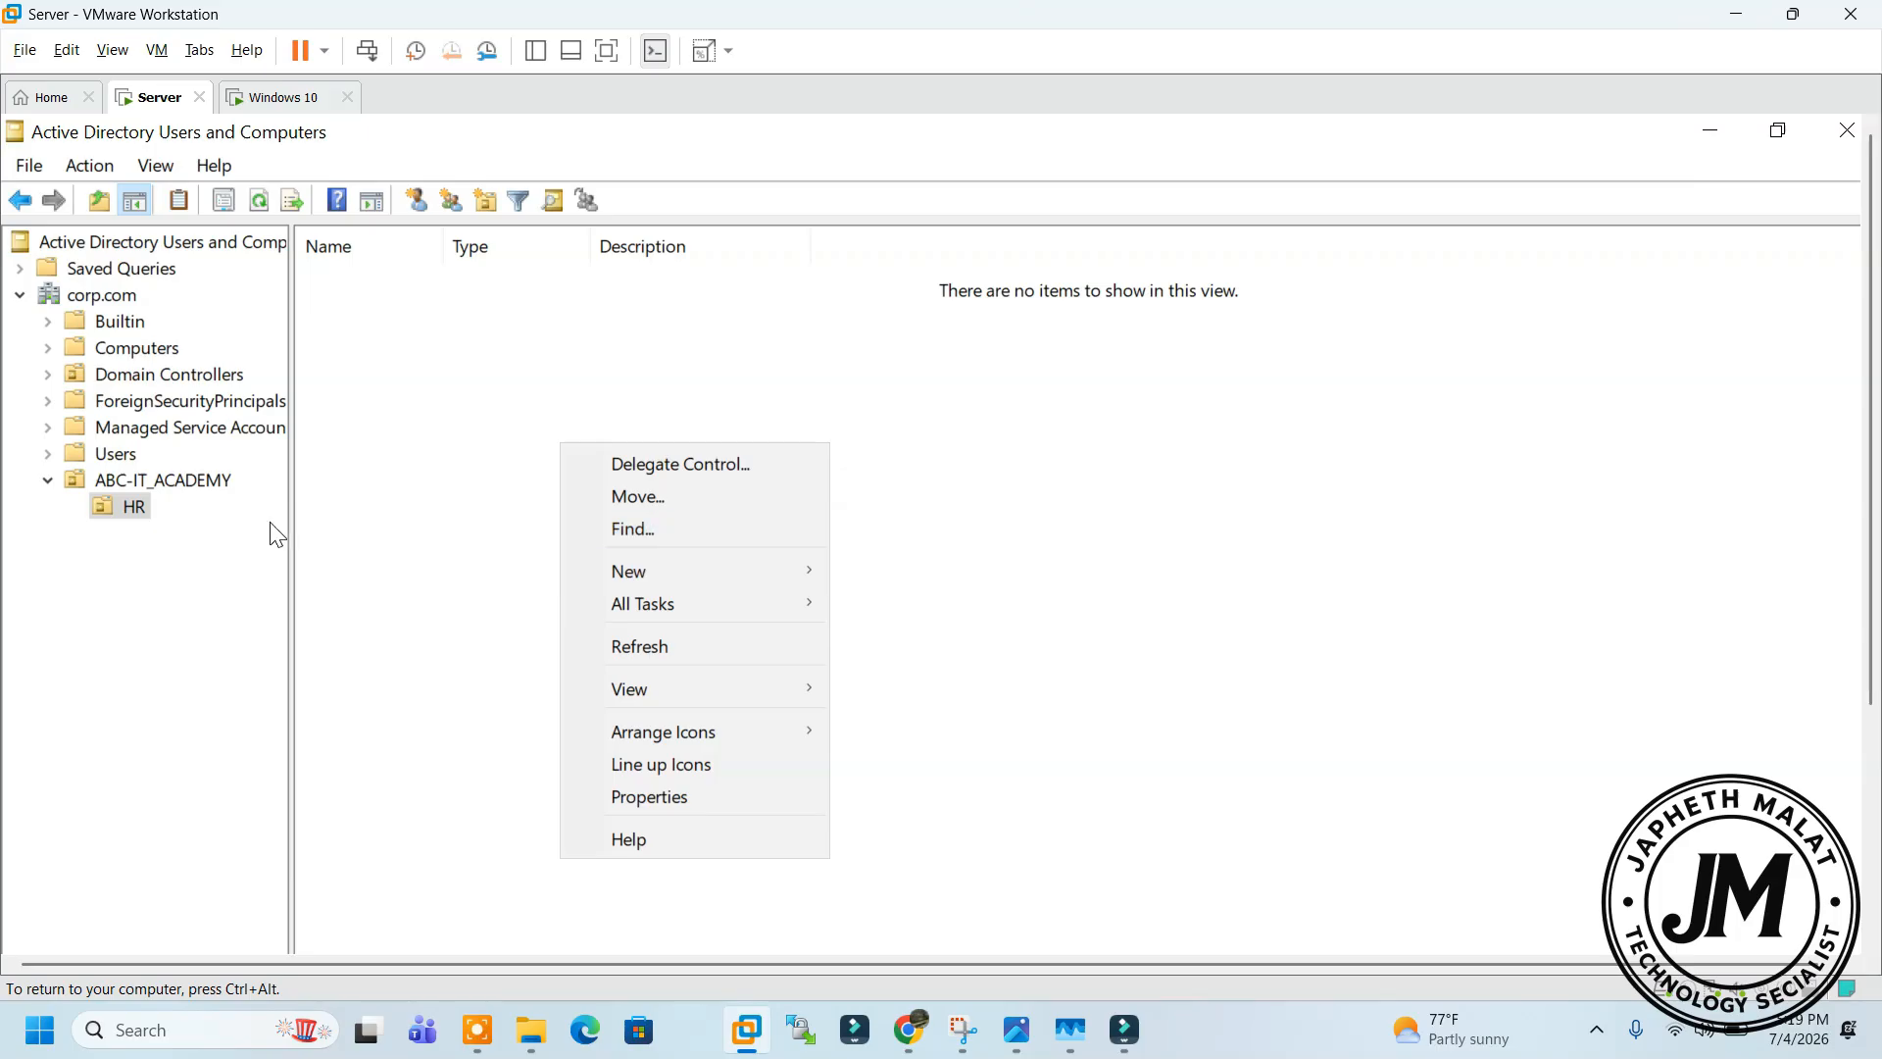
left_click(192, 481)
right_click(196, 482)
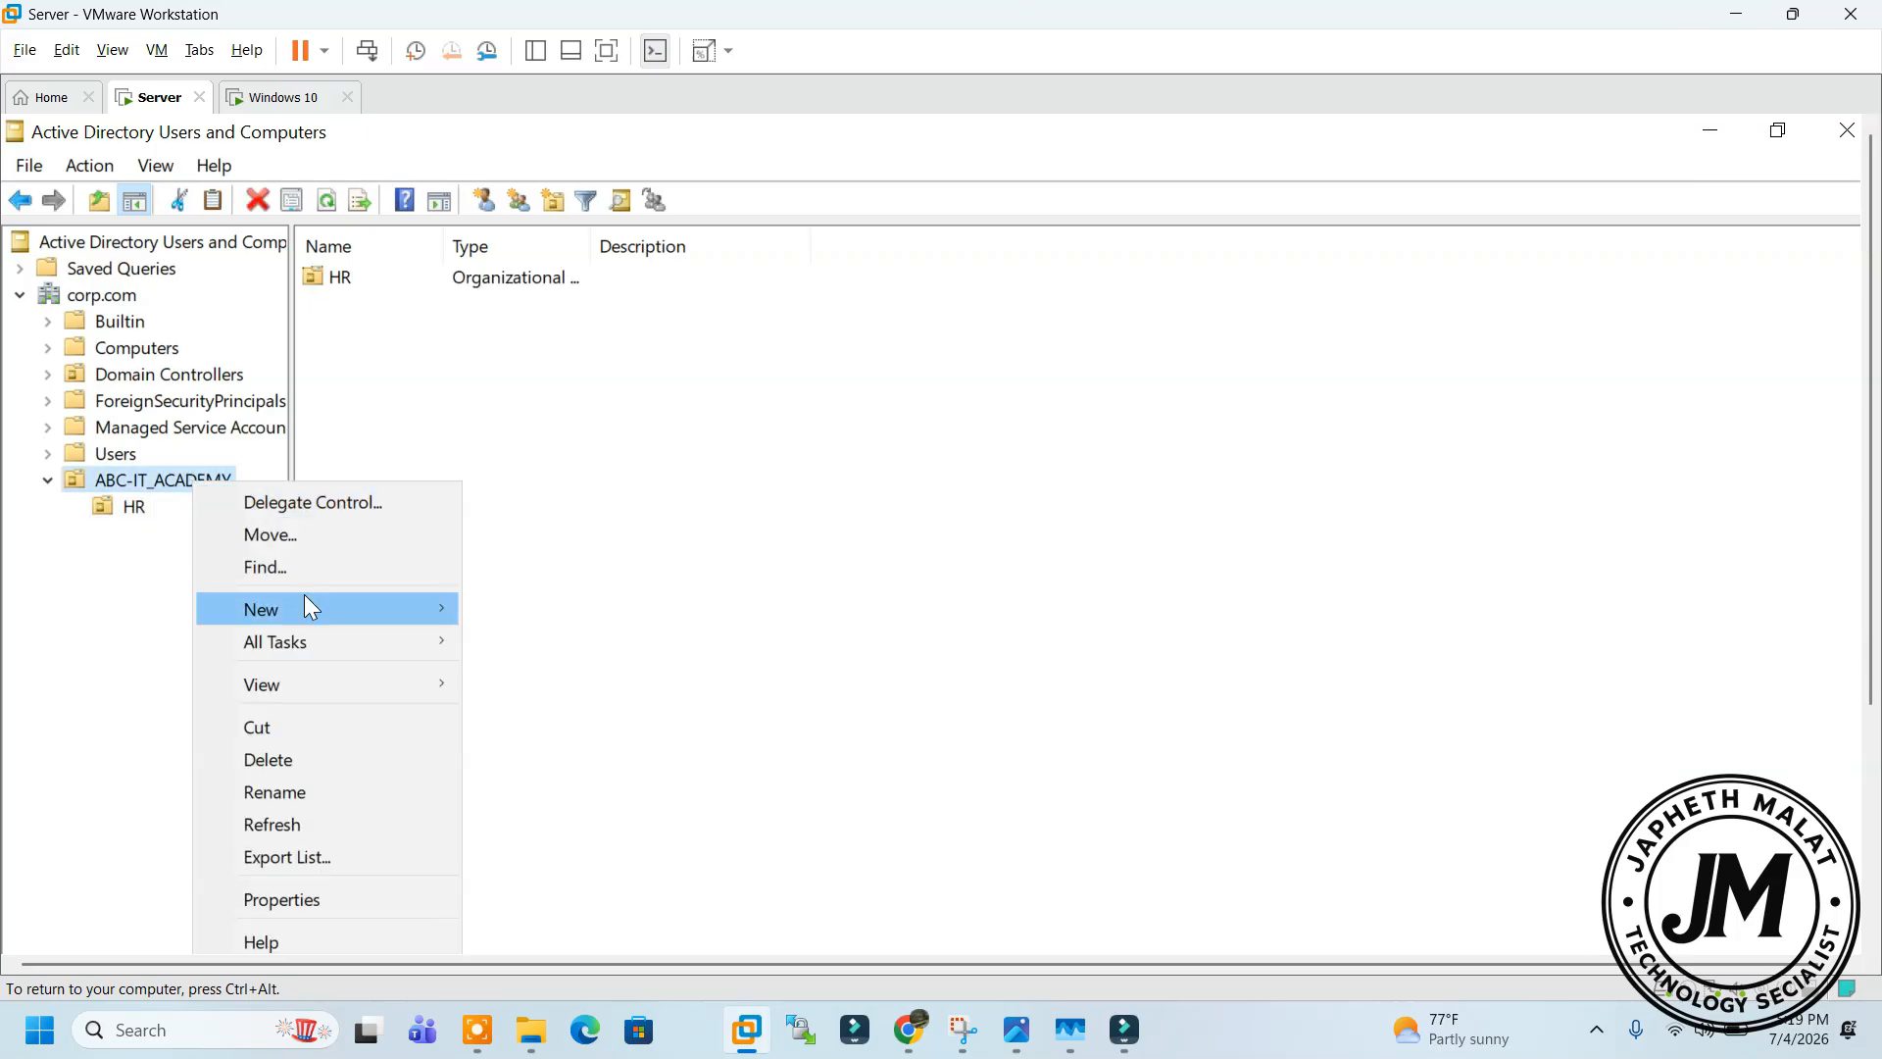
mouse_move(304, 600)
left_click(584, 835)
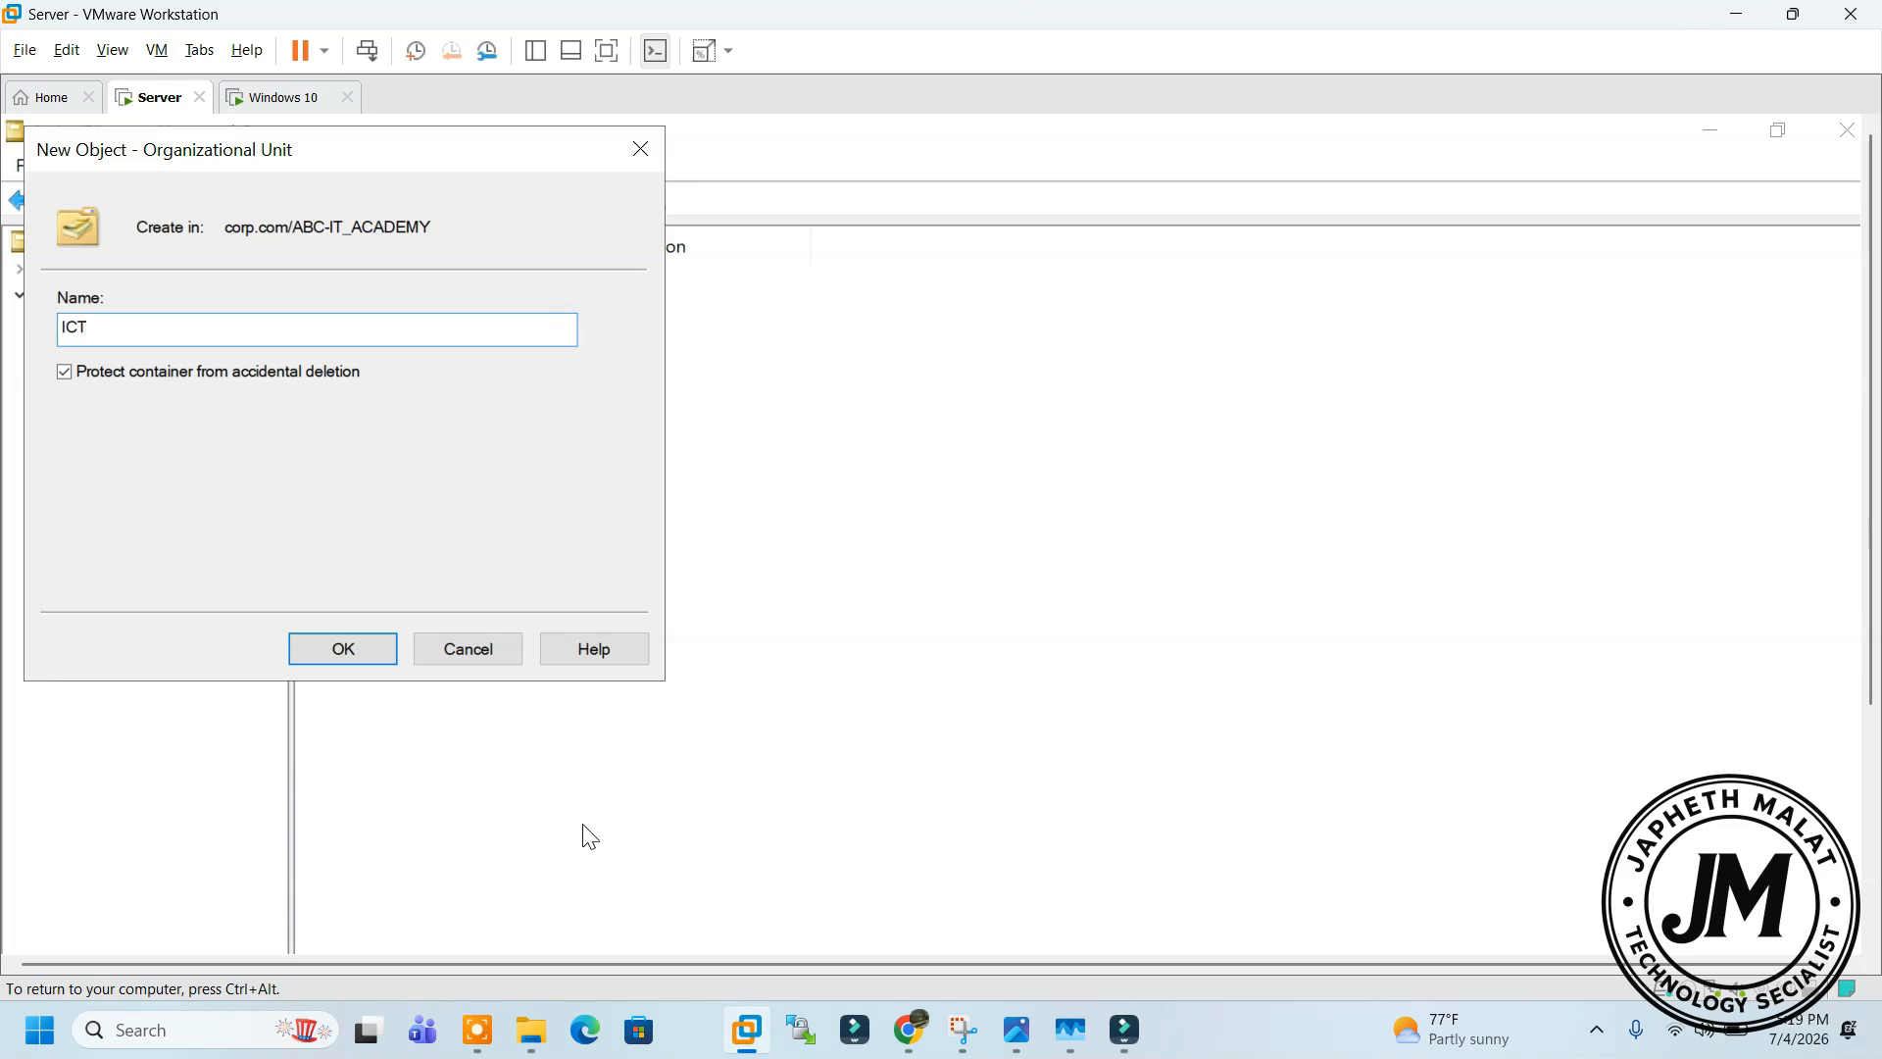
left_click(368, 646)
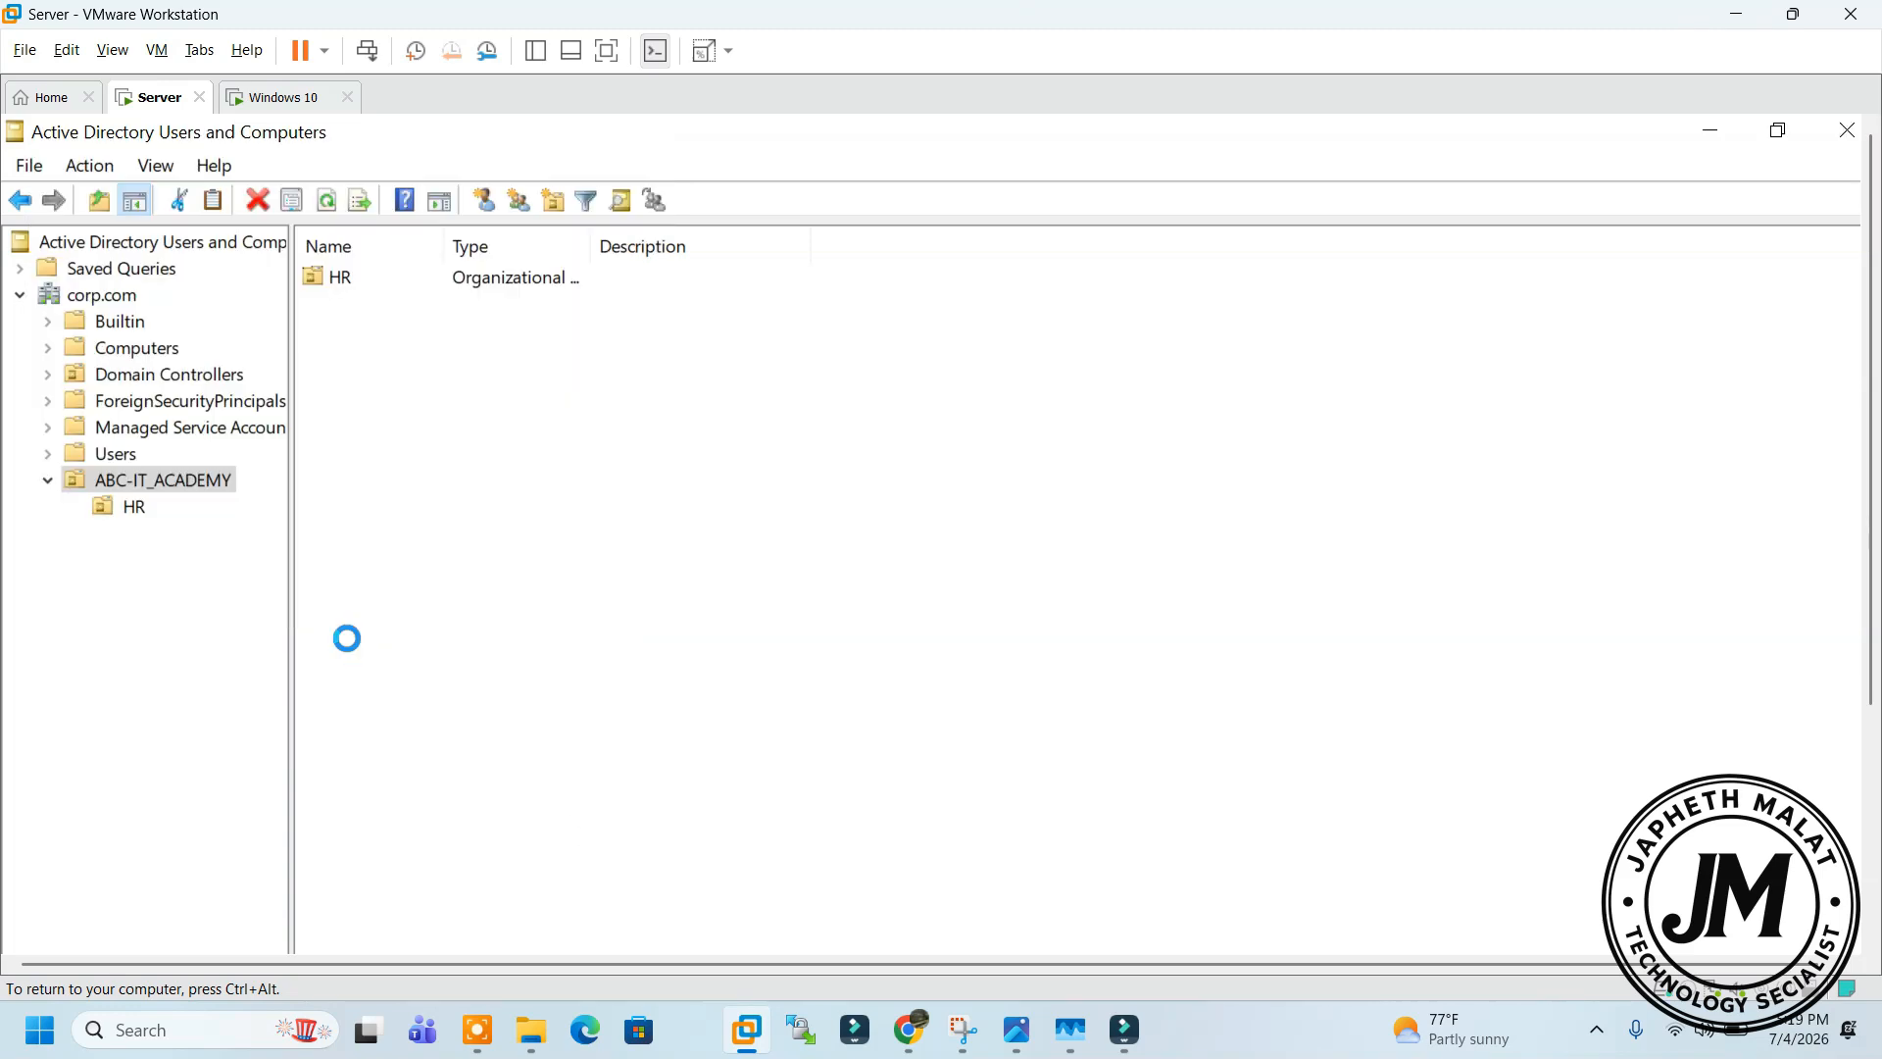
Create the FINANCE organizational unit inside ABC-IT_ACADEMY
right_click(176, 482)
mouse_move(273, 610)
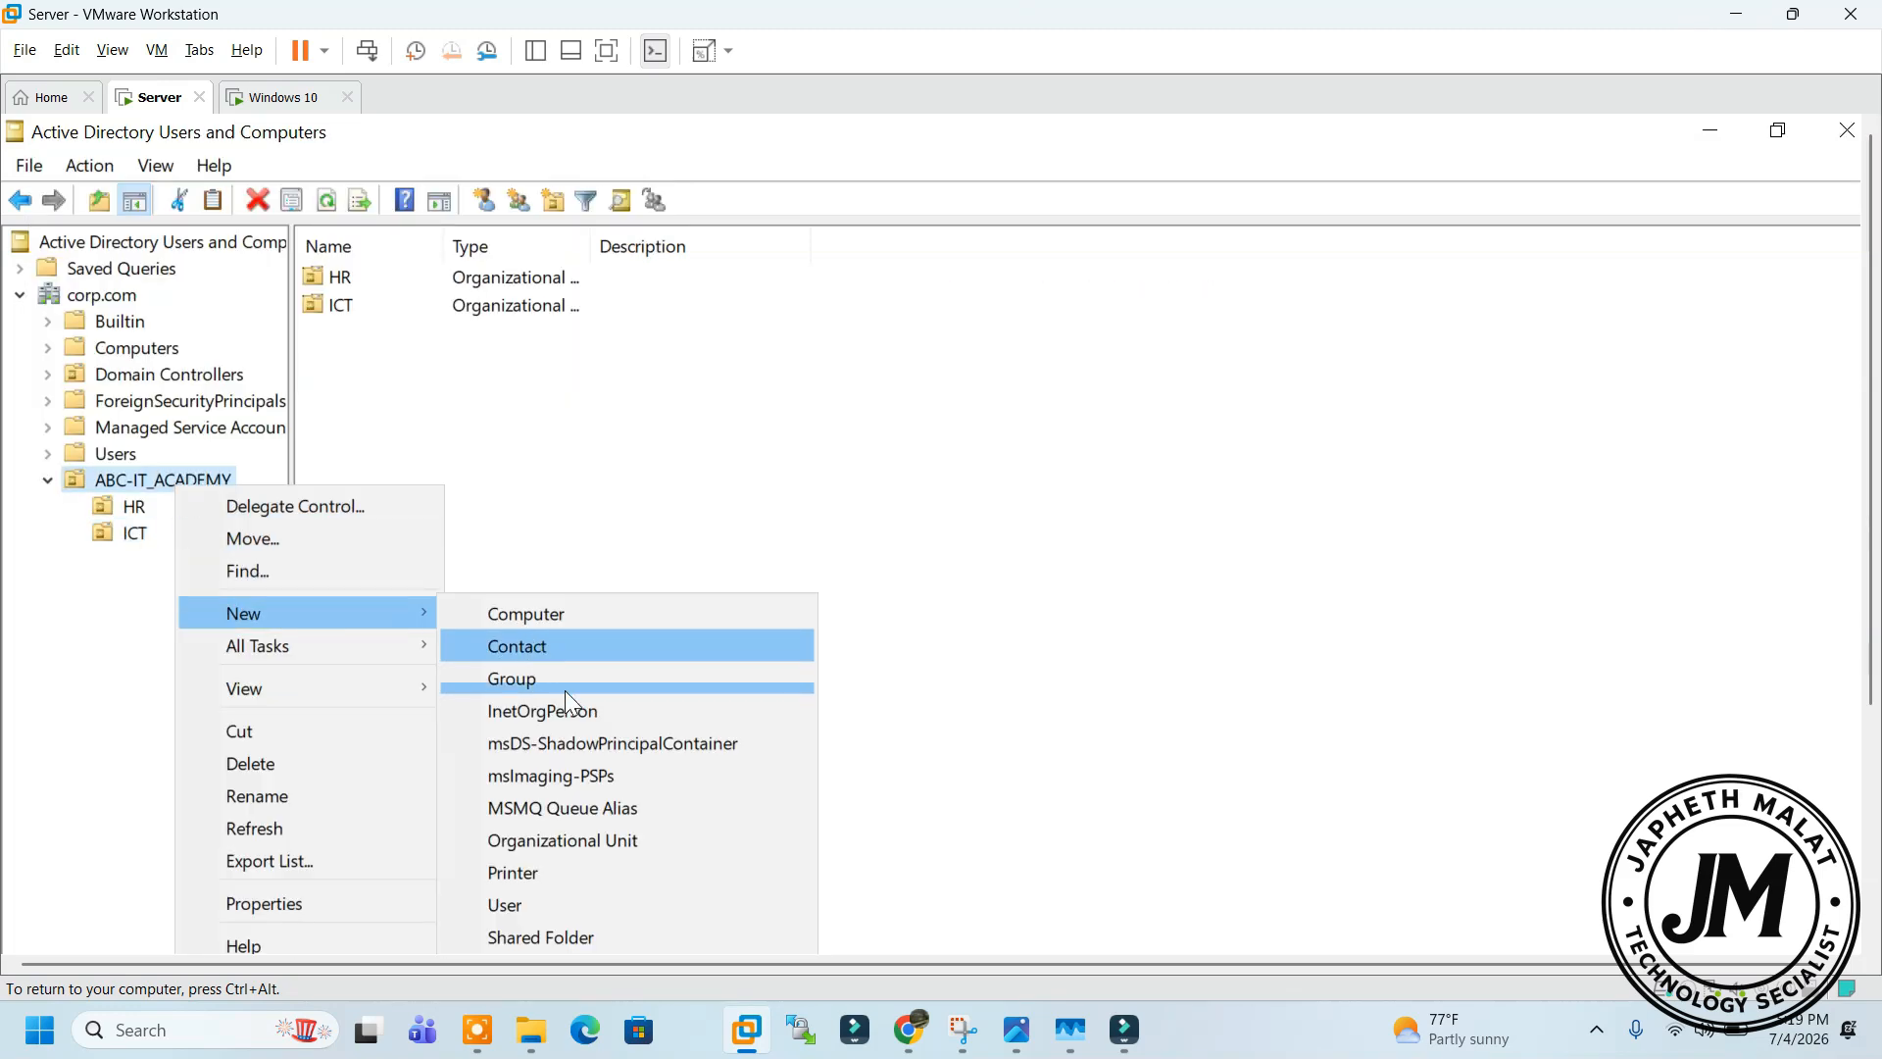
left_click(573, 835)
type("FINC")
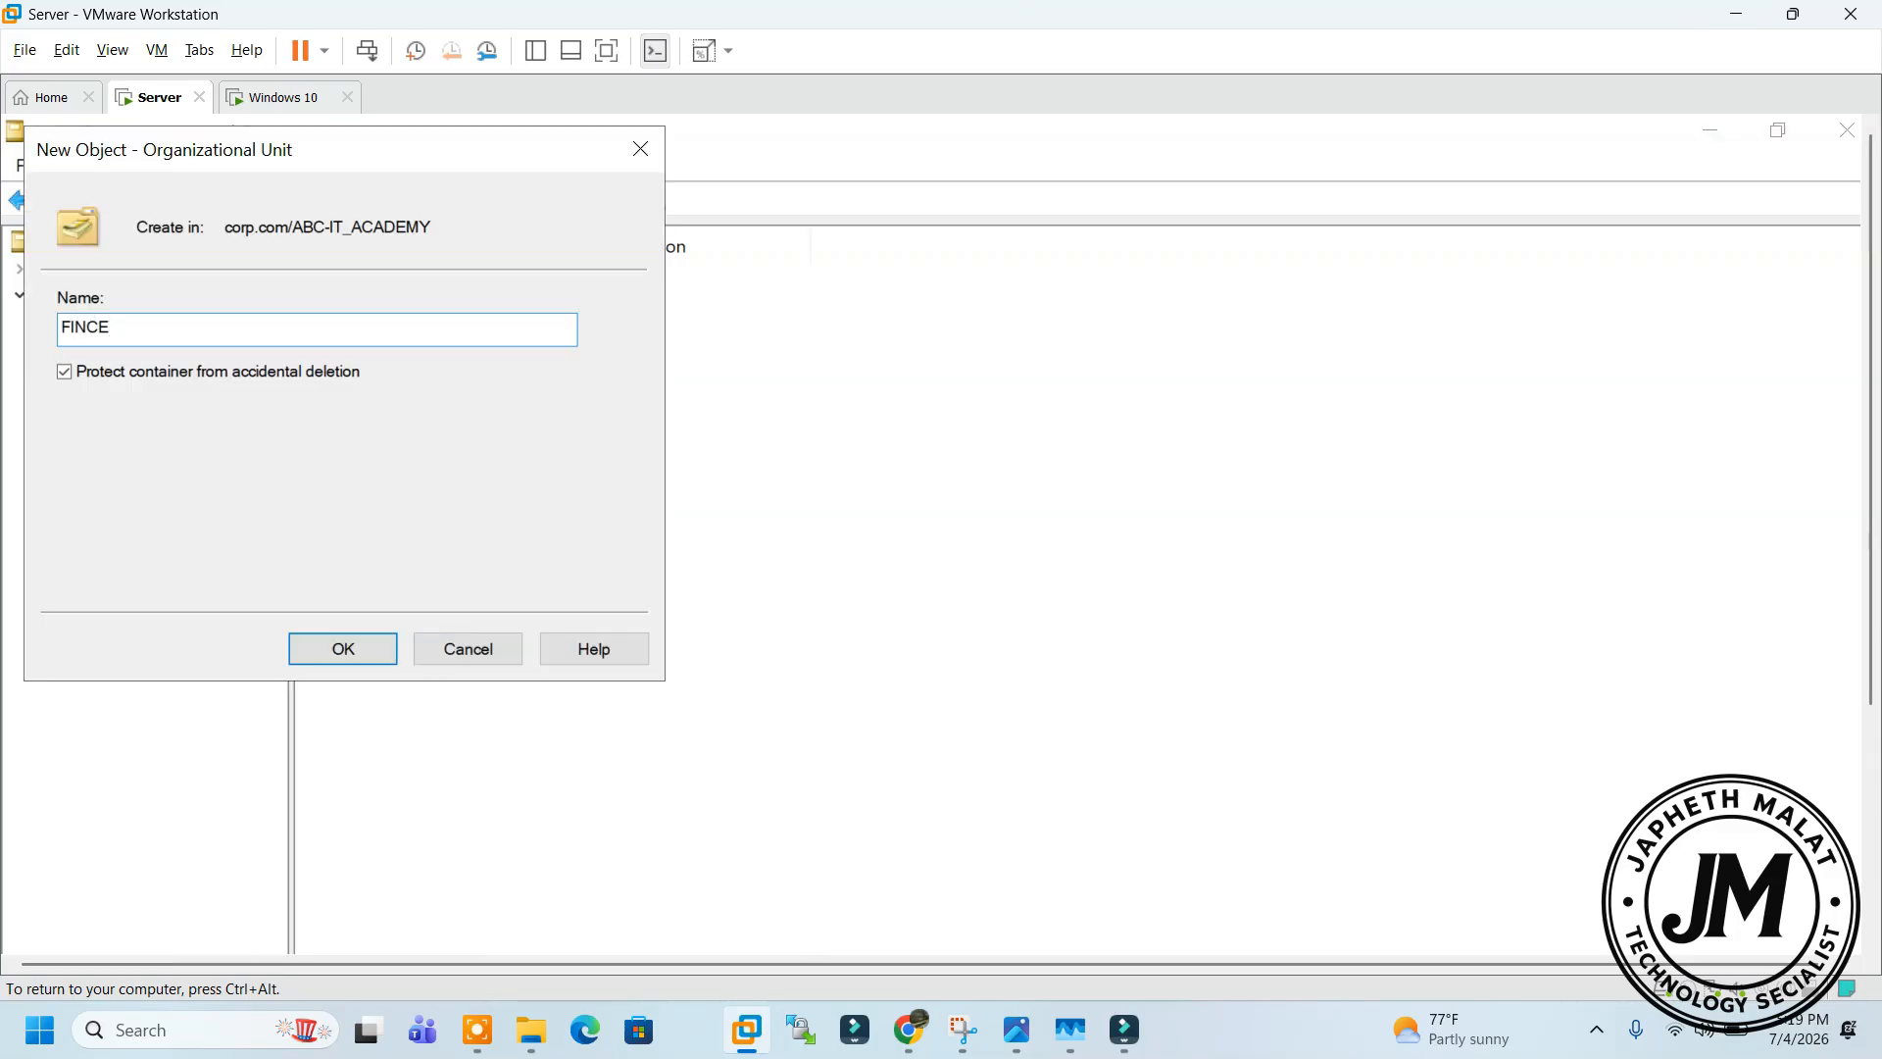
key("BackSpace")
type("ANCE")
left_click(333, 639)
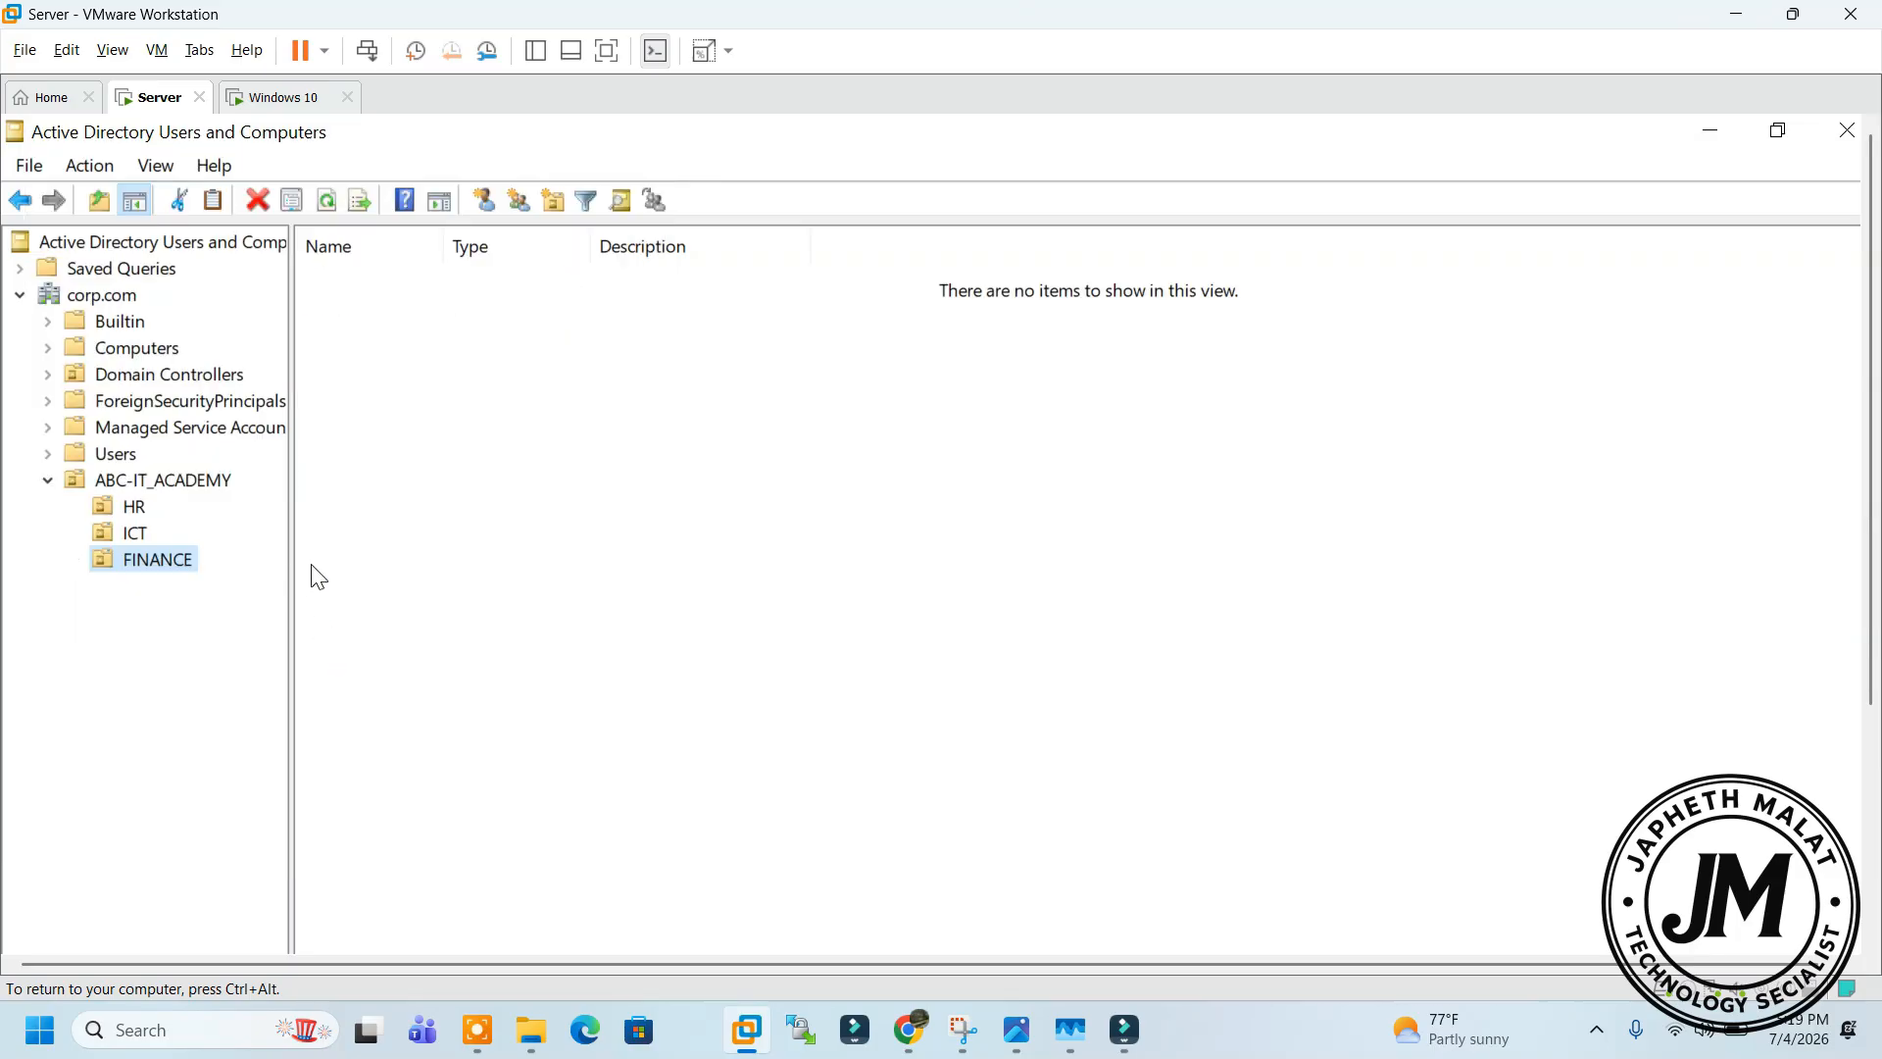
right_click(150, 561)
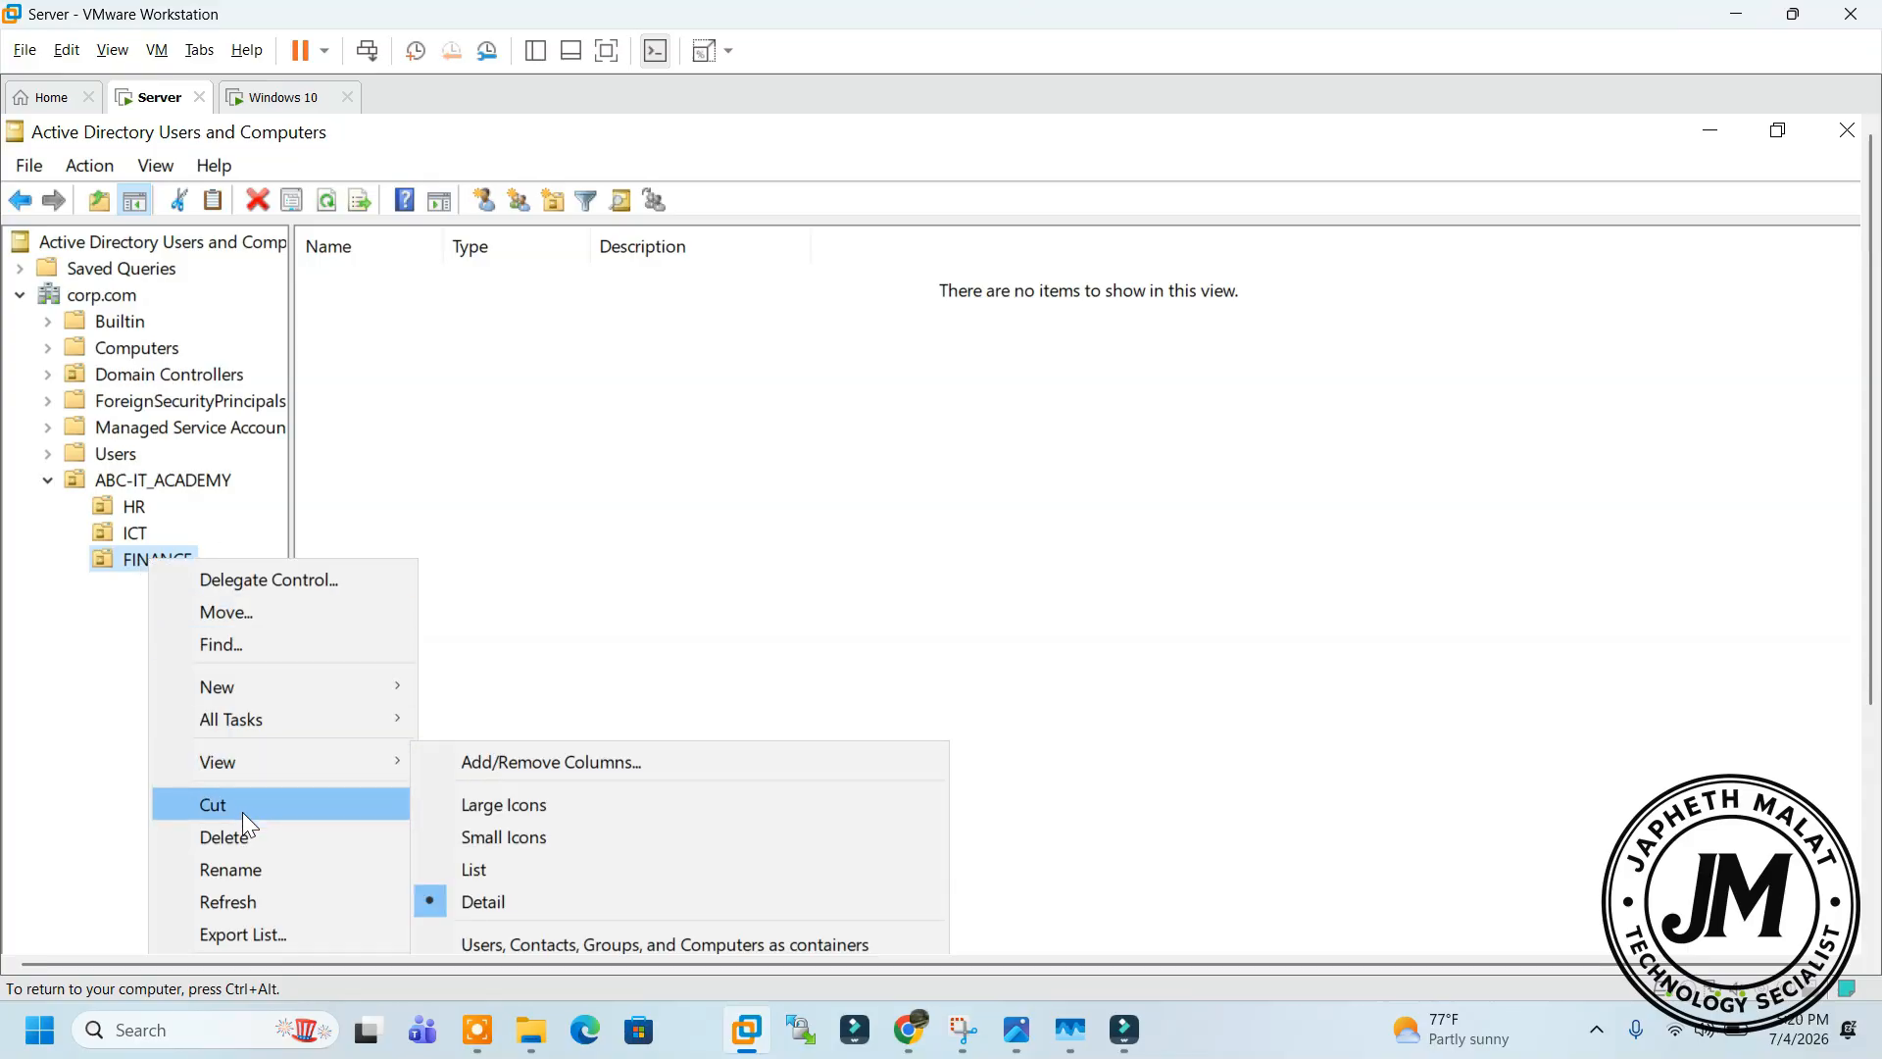
left_click(257, 838)
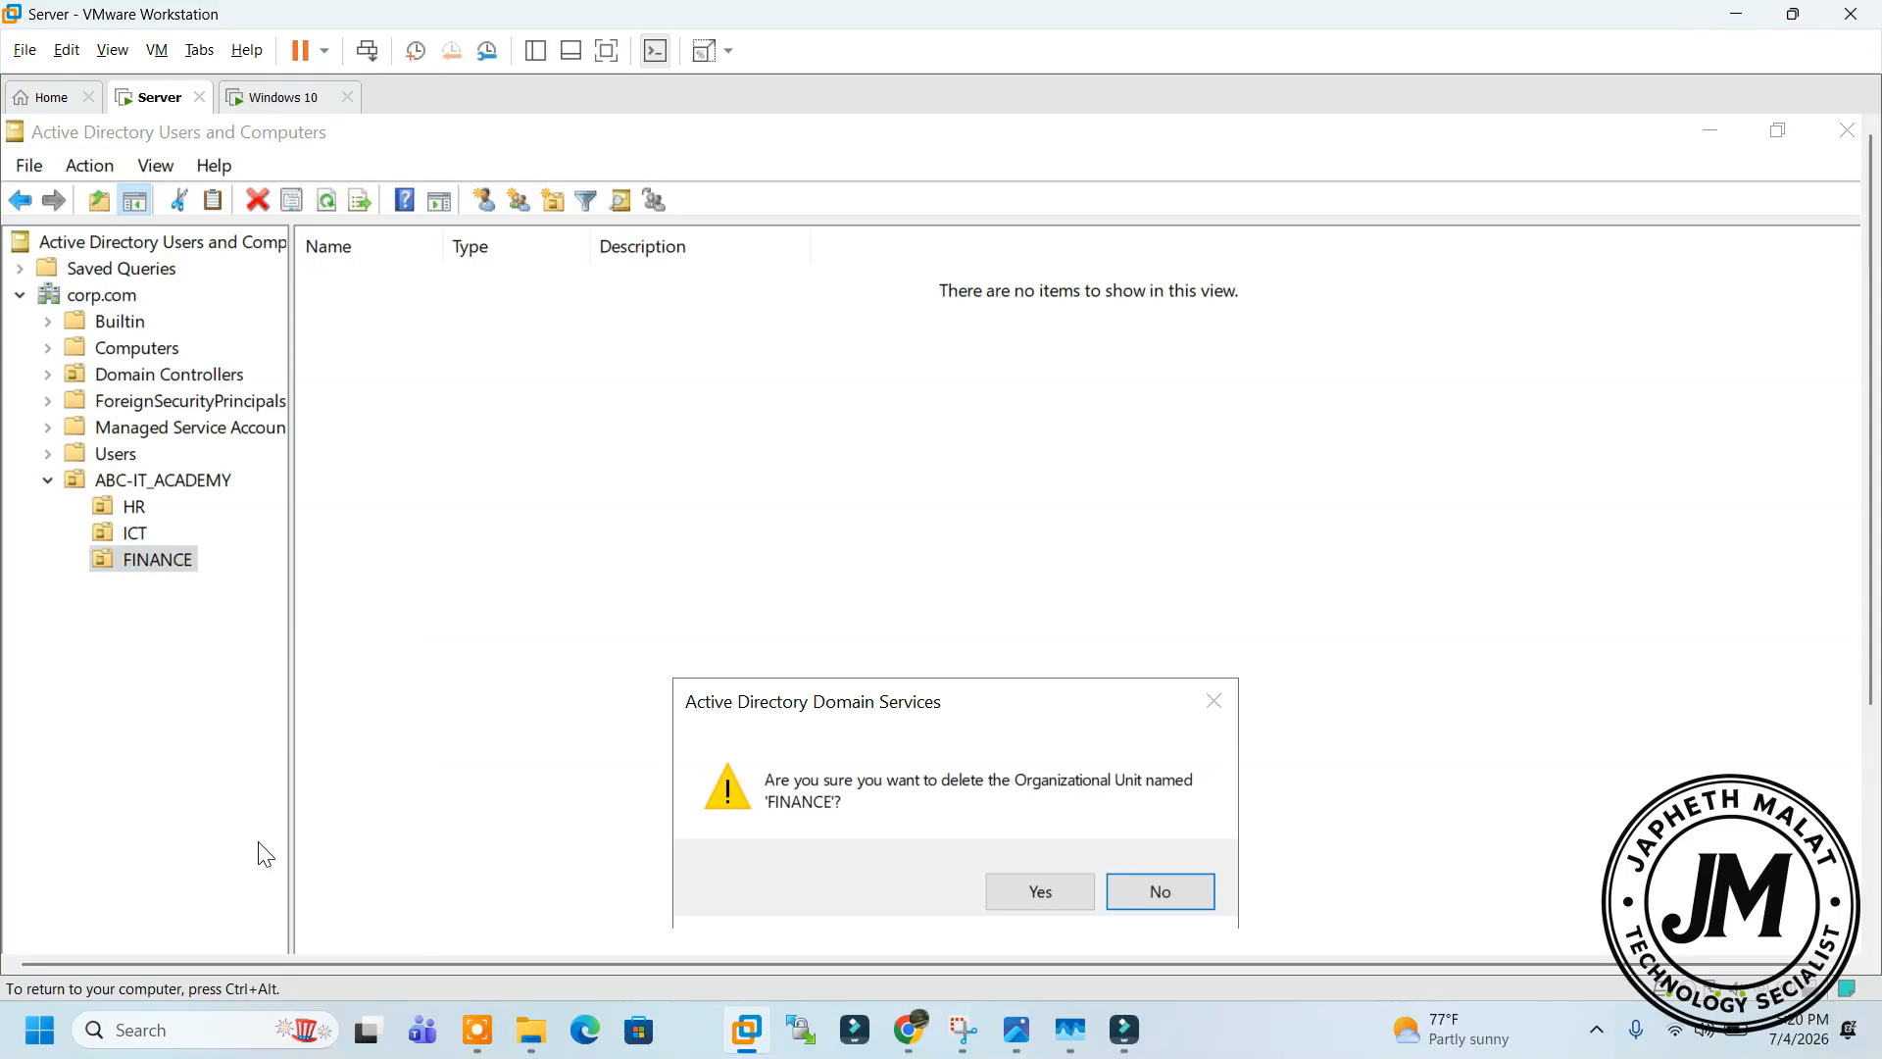
left_click(994, 888)
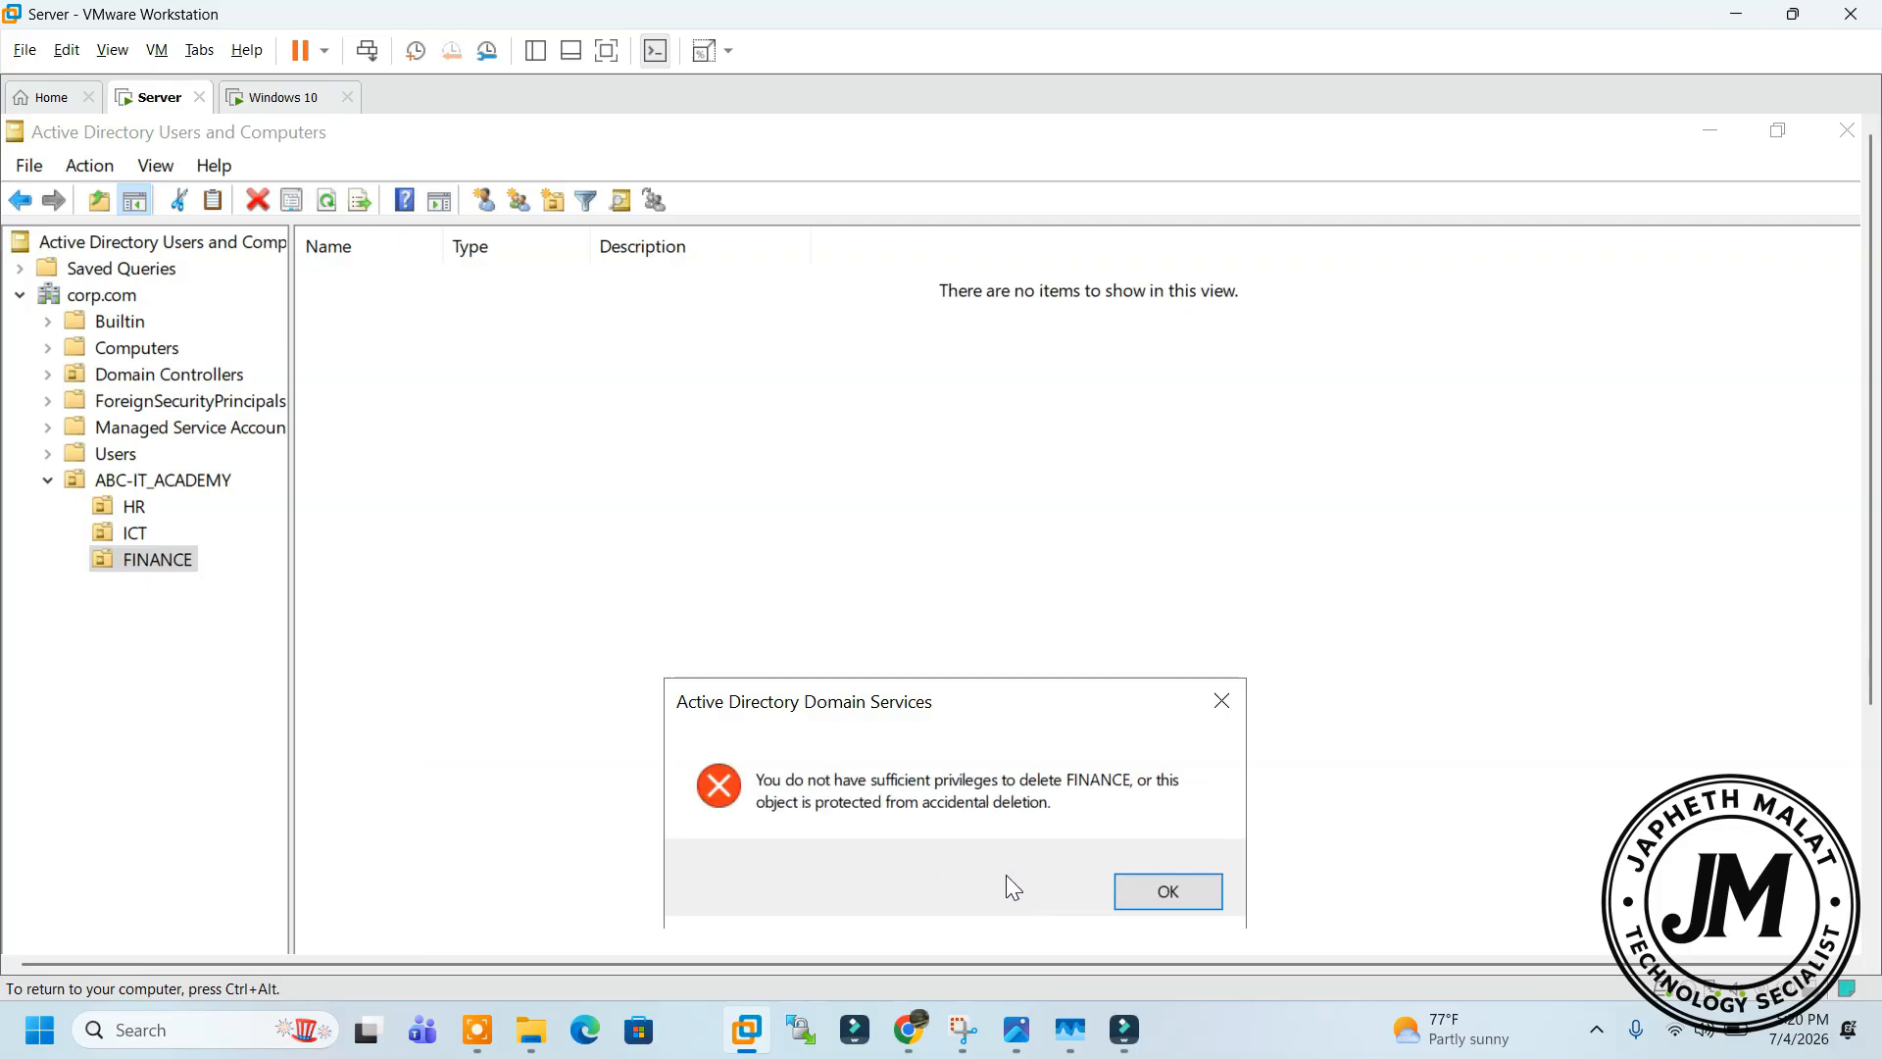
left_click_drag(881, 721, 660, 510)
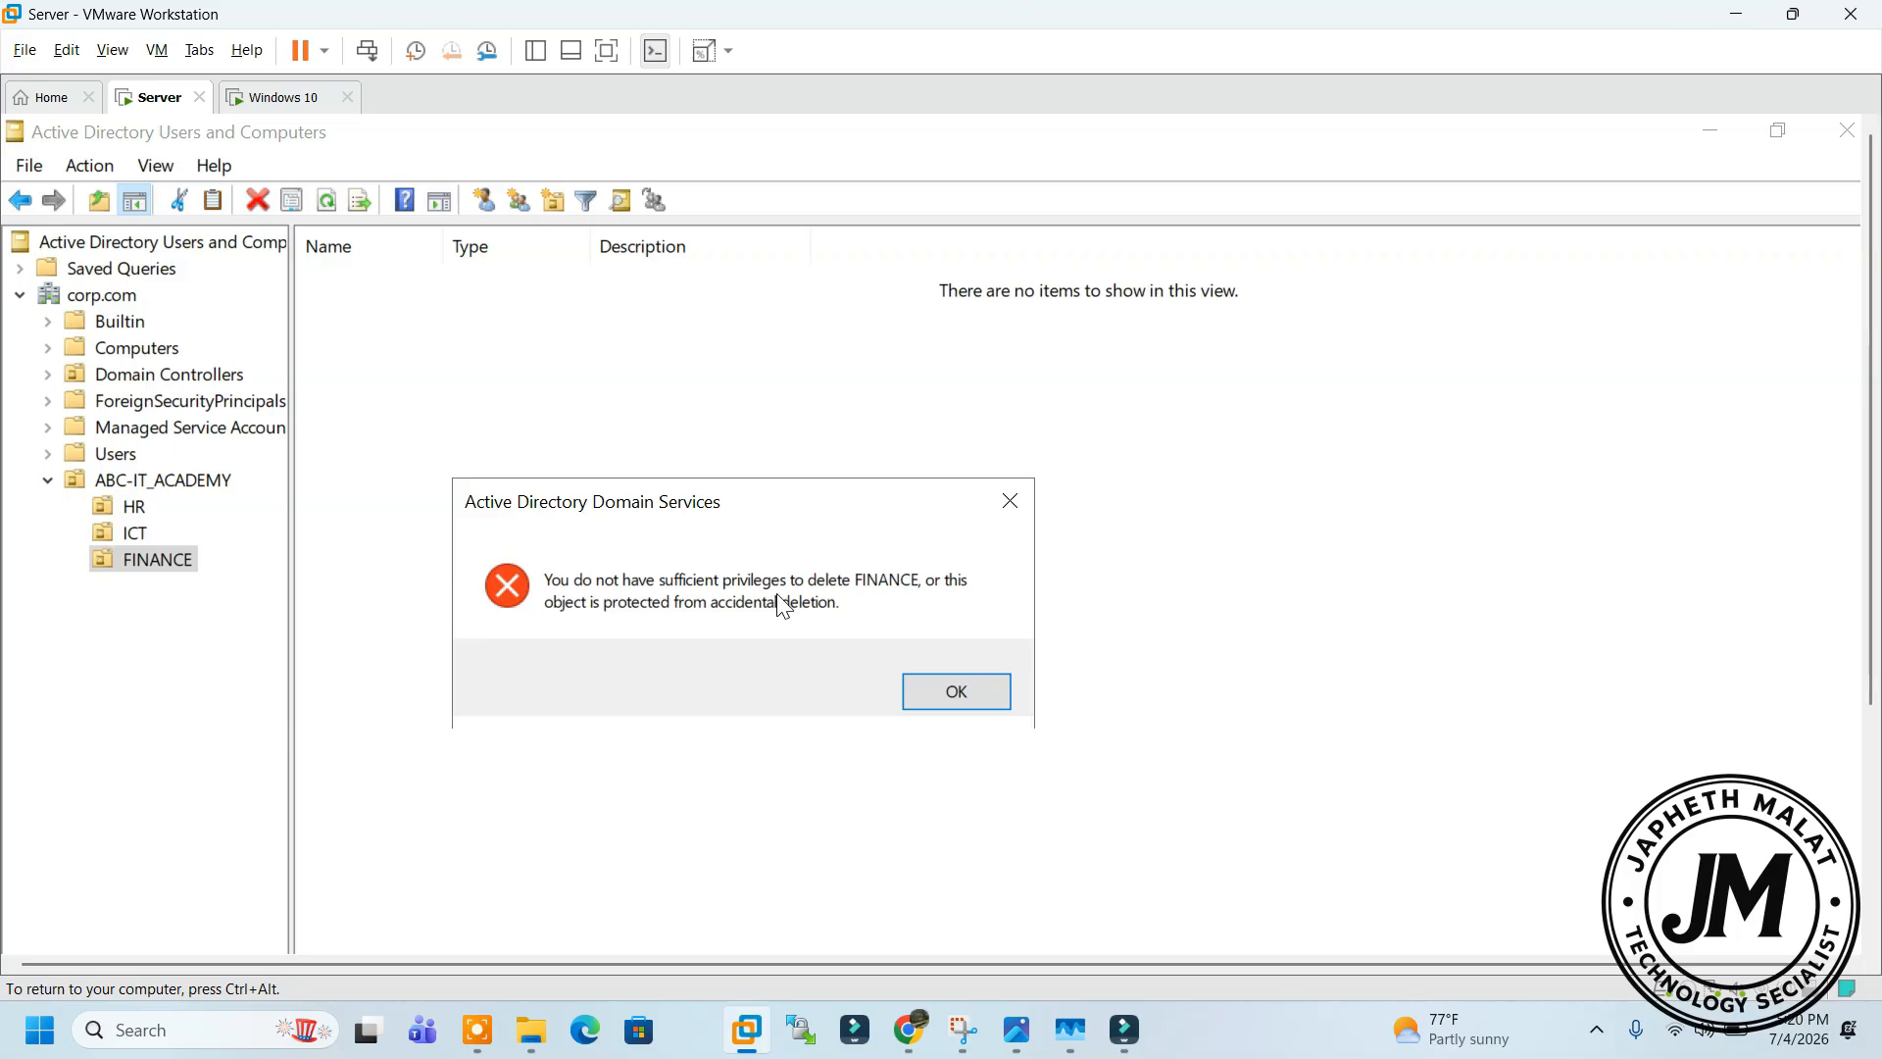
left_click(1010, 502)
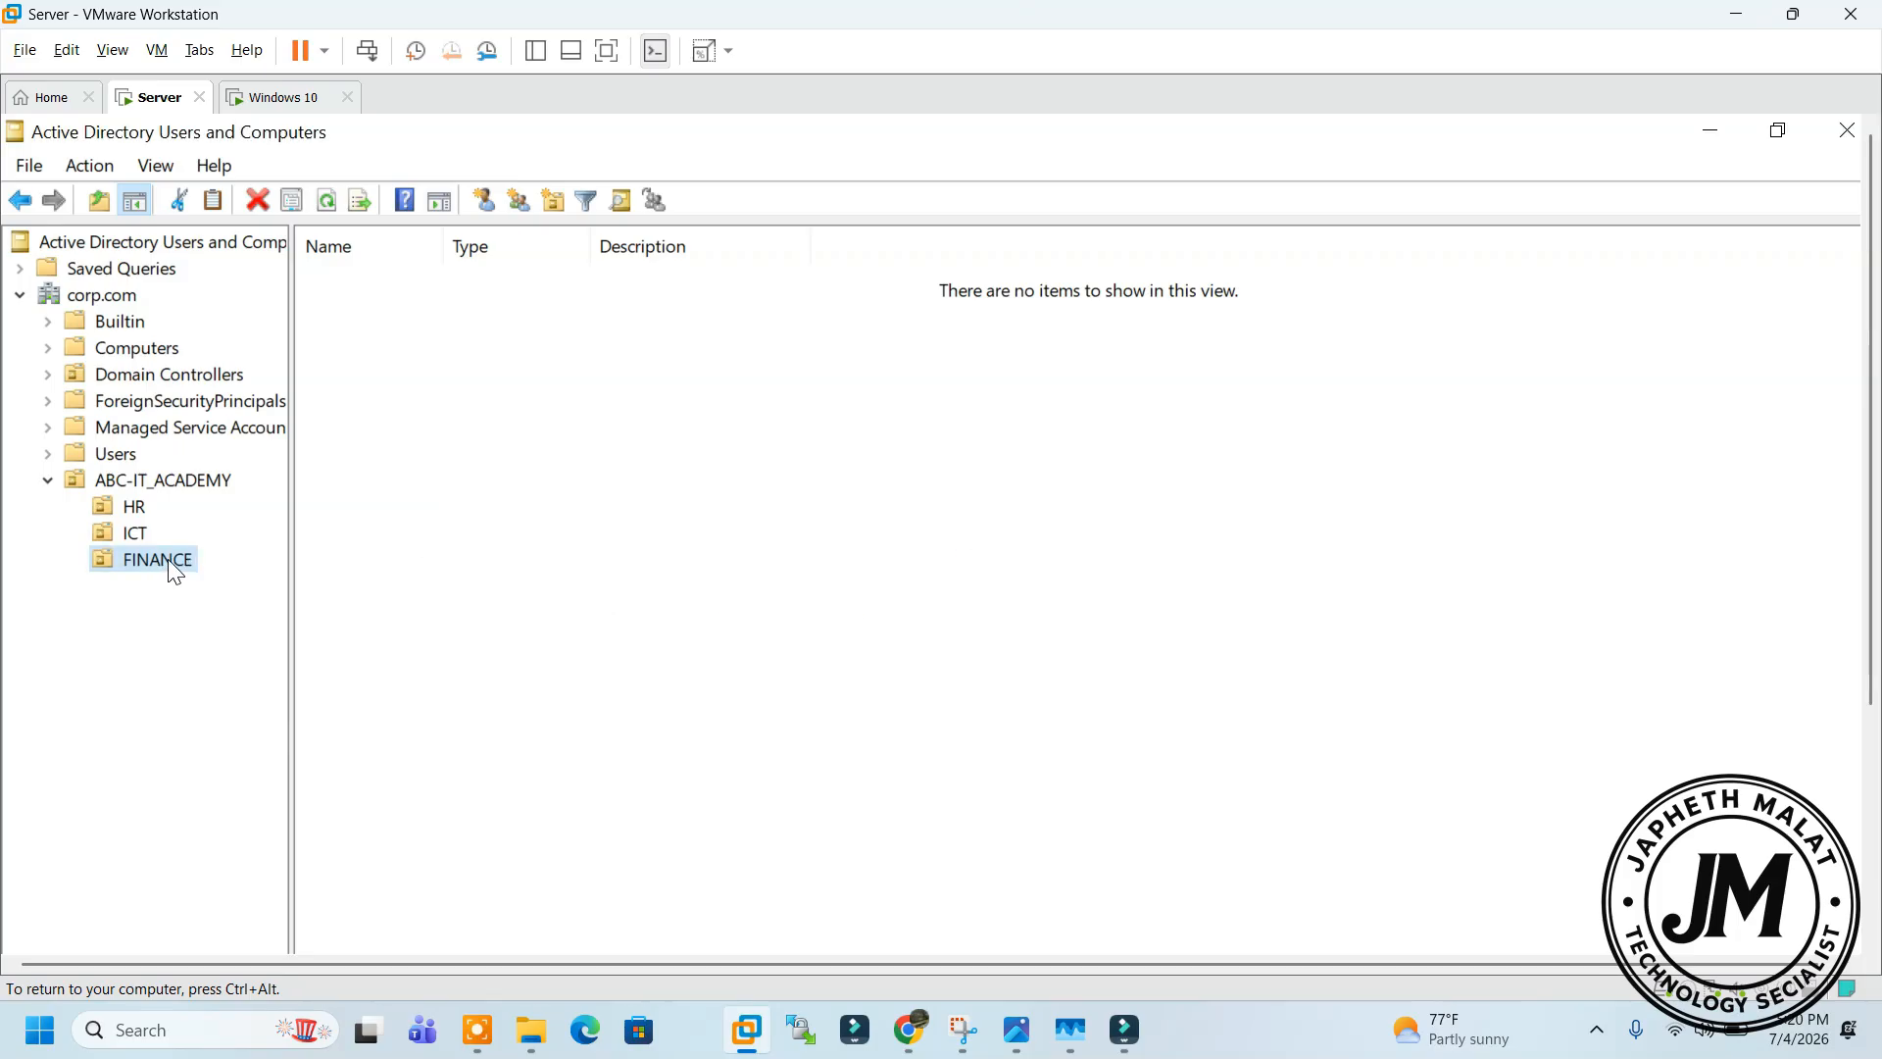
Turn on View > Advanced Features and select the FINANCE OU under ABC-IT_ACADEMY
left_click(156, 164)
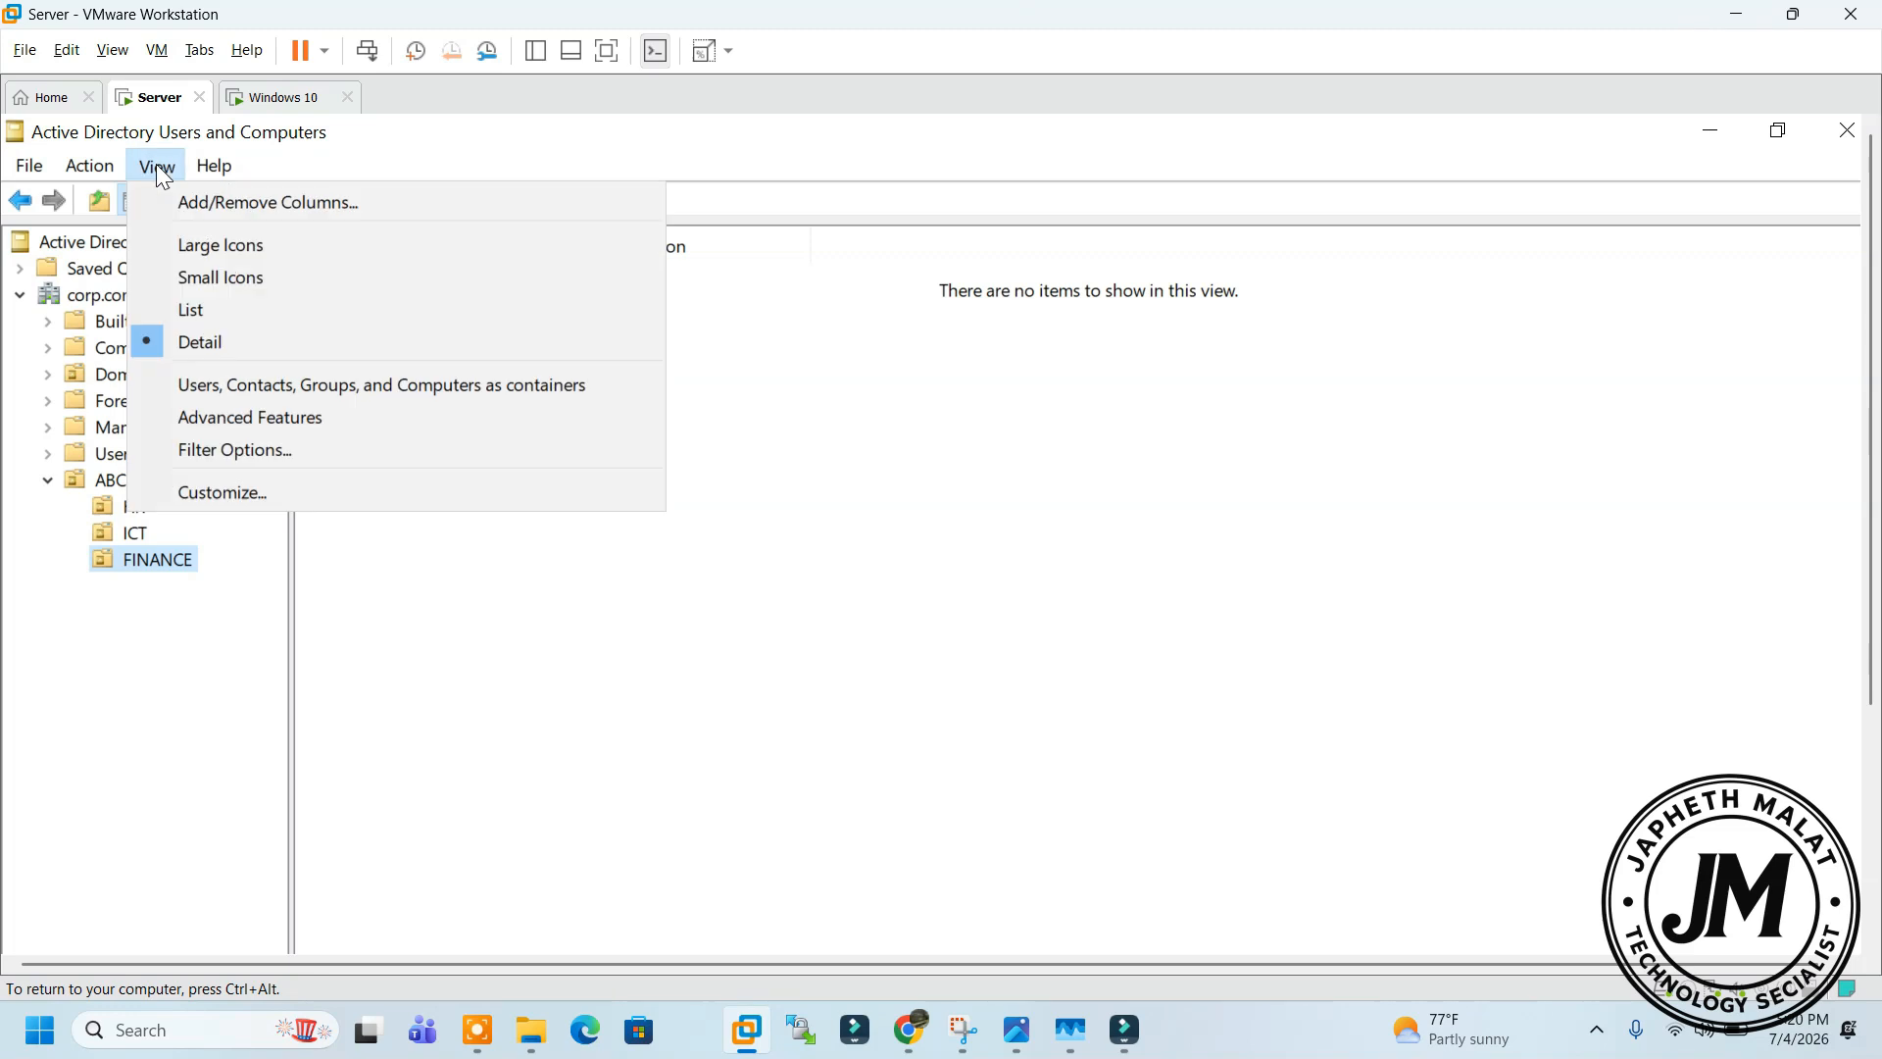
left_click(214, 420)
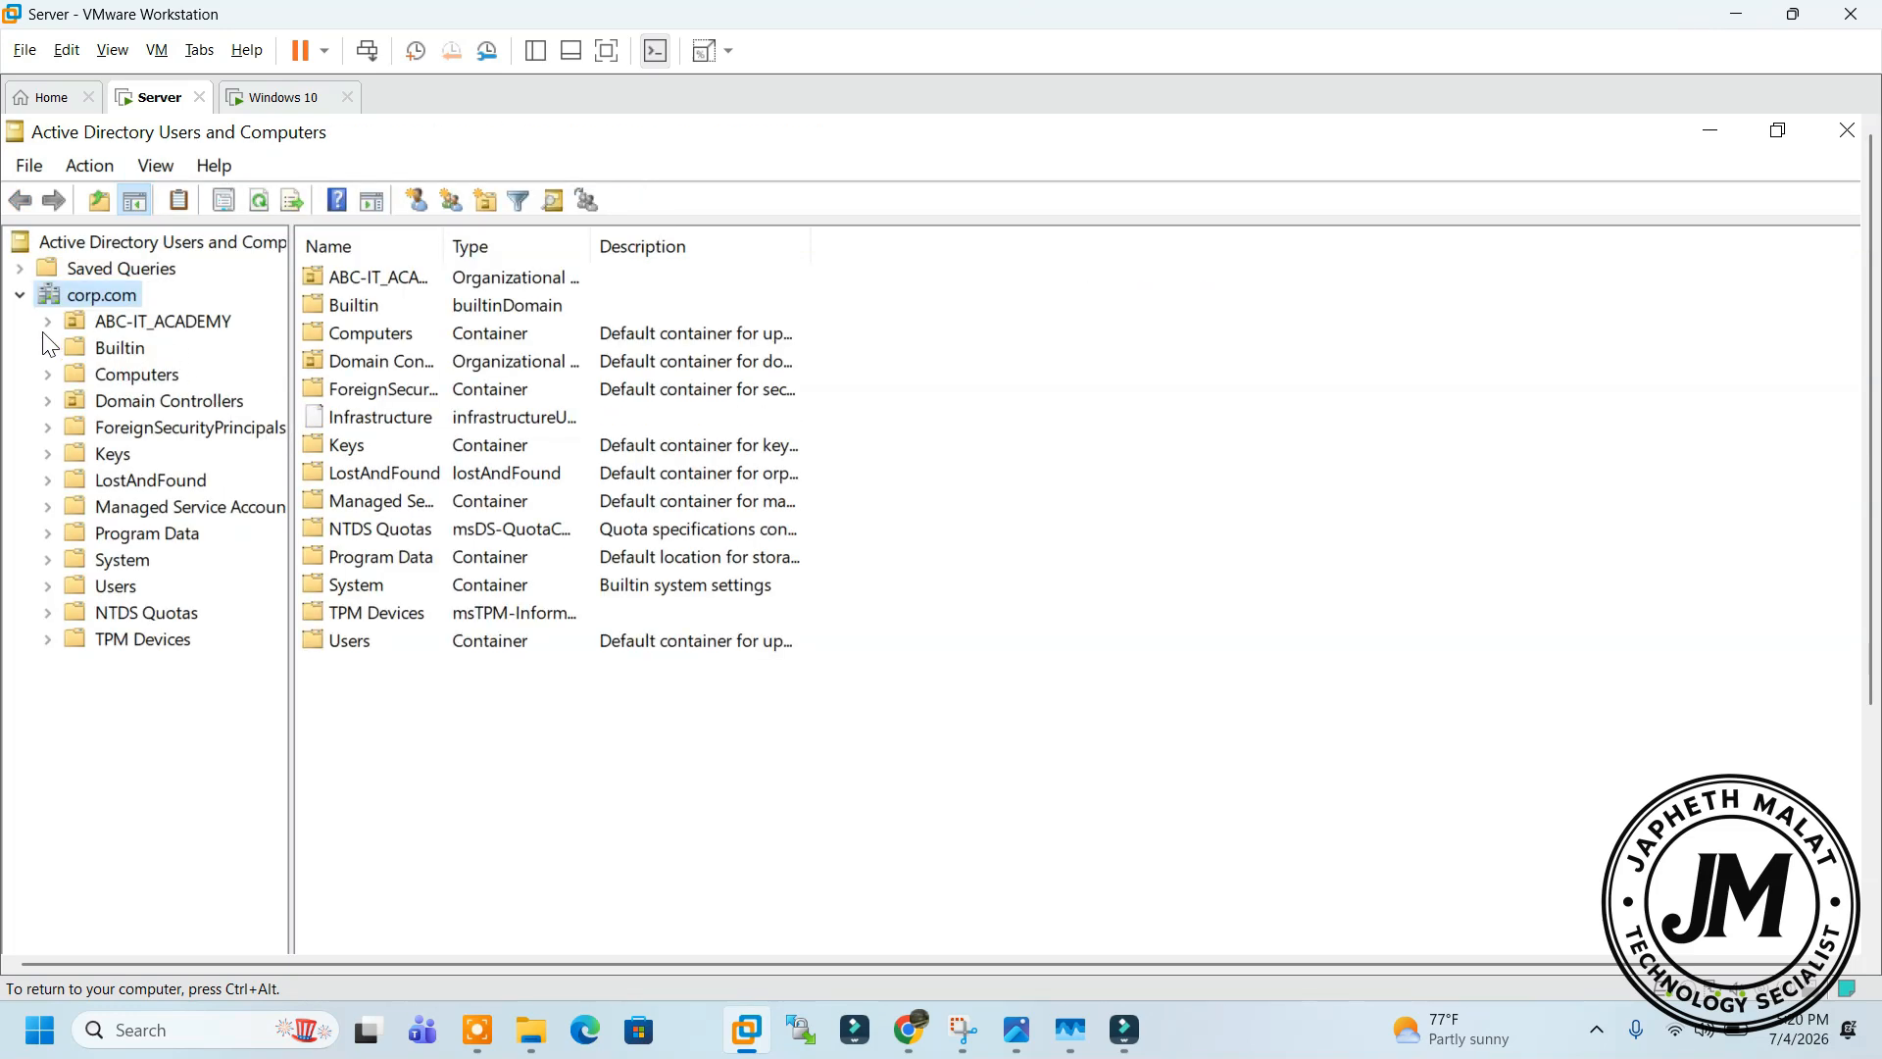
left_click(46, 323)
left_click(152, 319)
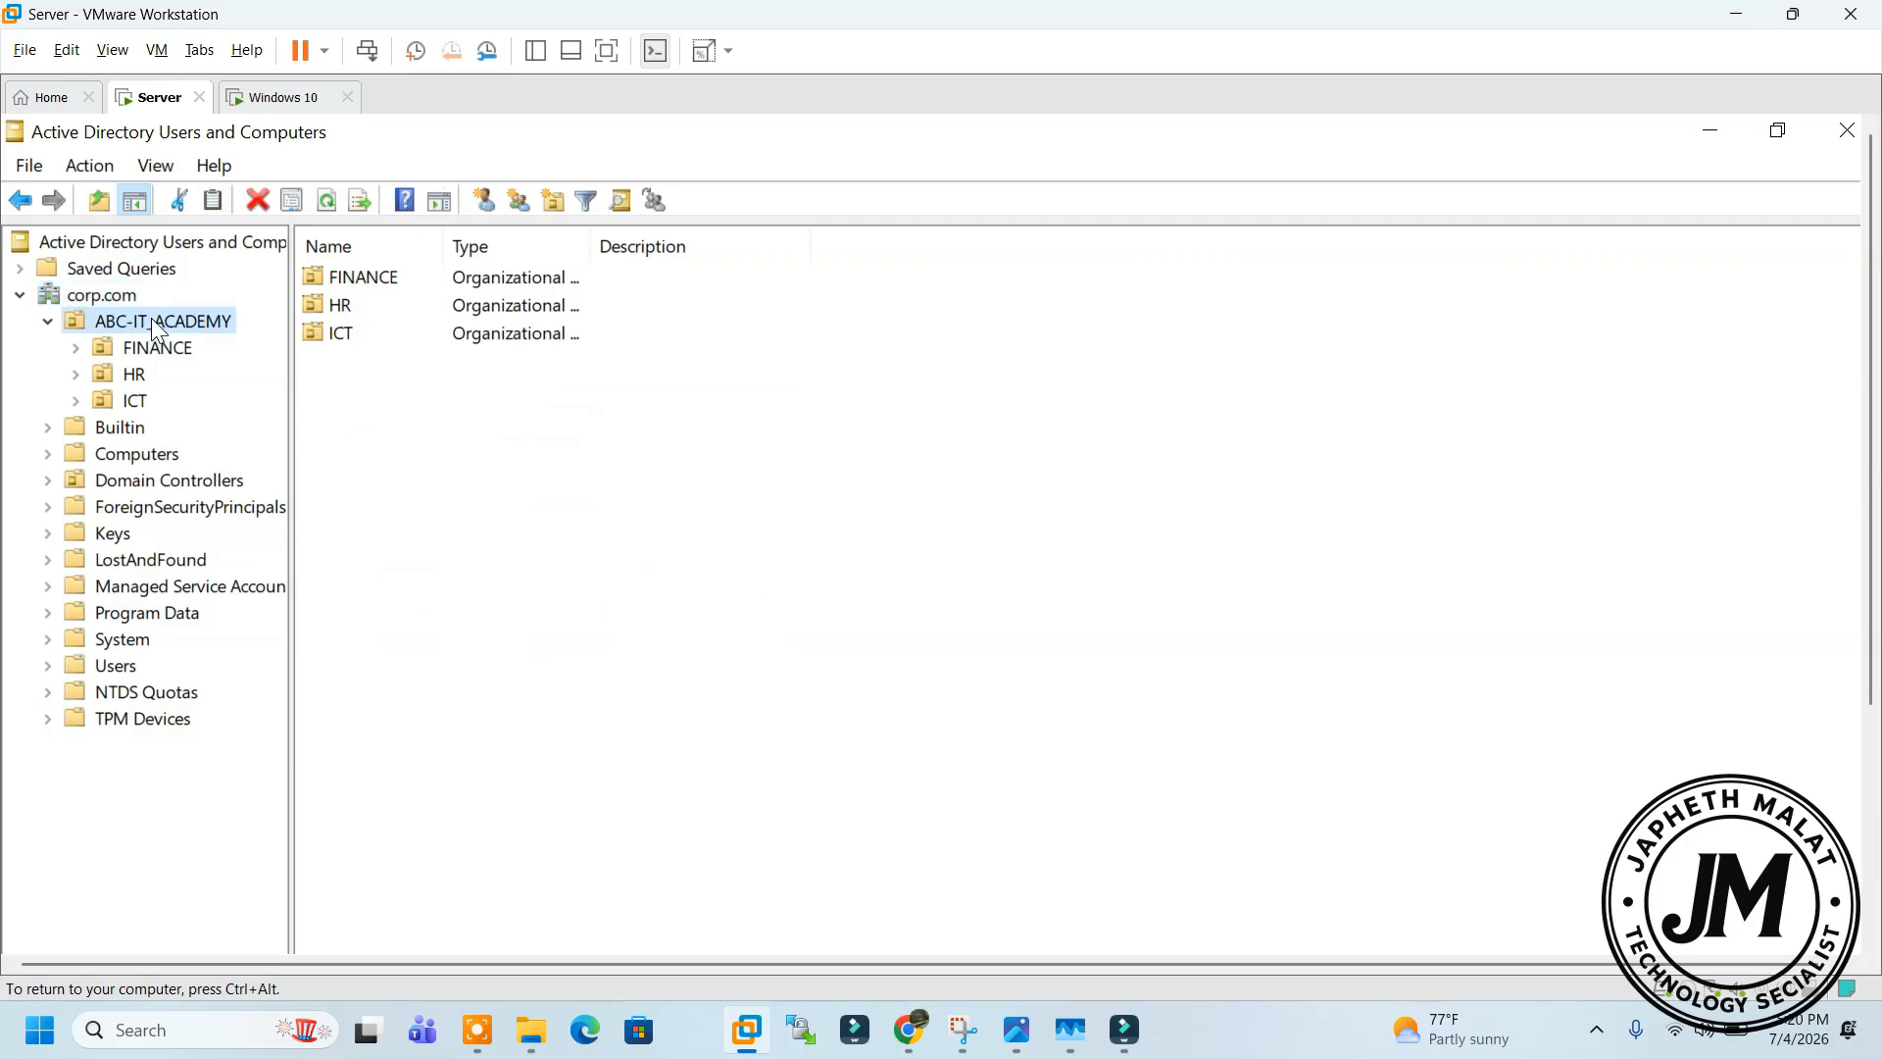
left_click(152, 350)
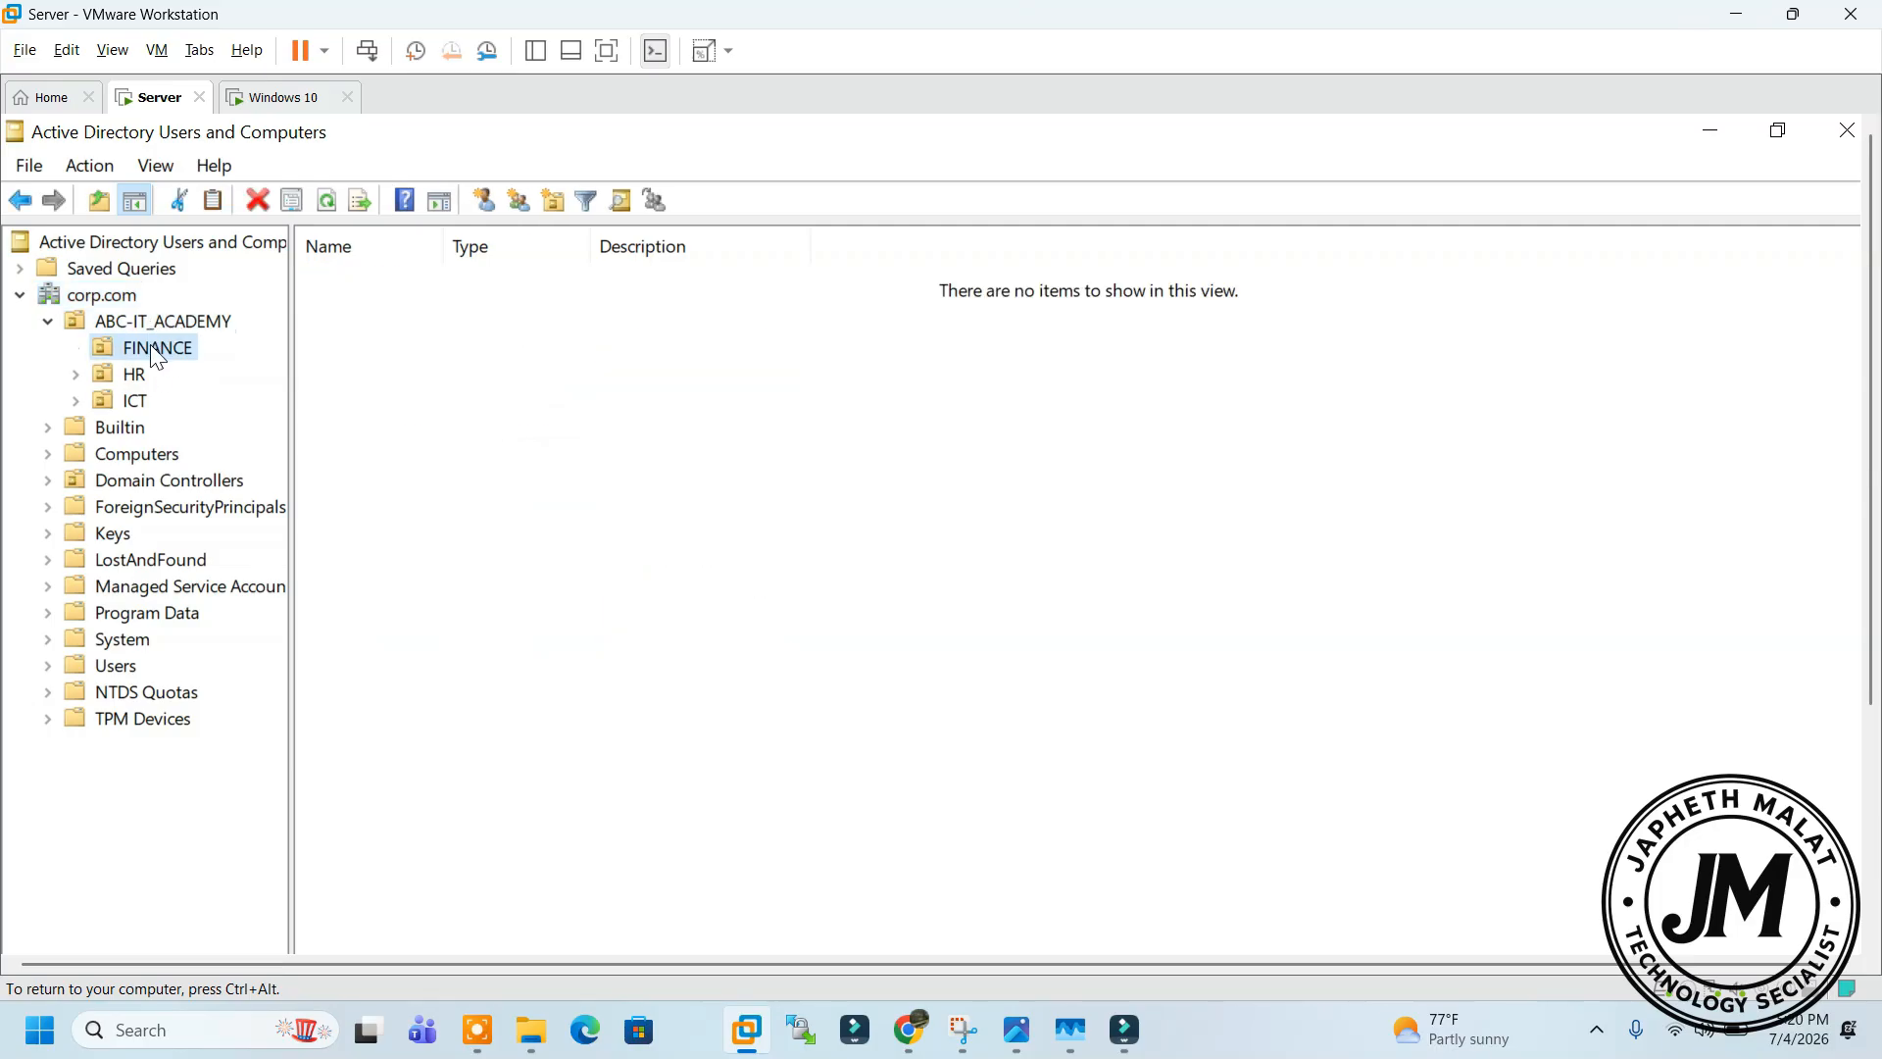
In FINANCE's Properties Object tab, clear 'Protect object from accidental deletion' and apply
right_click(146, 352)
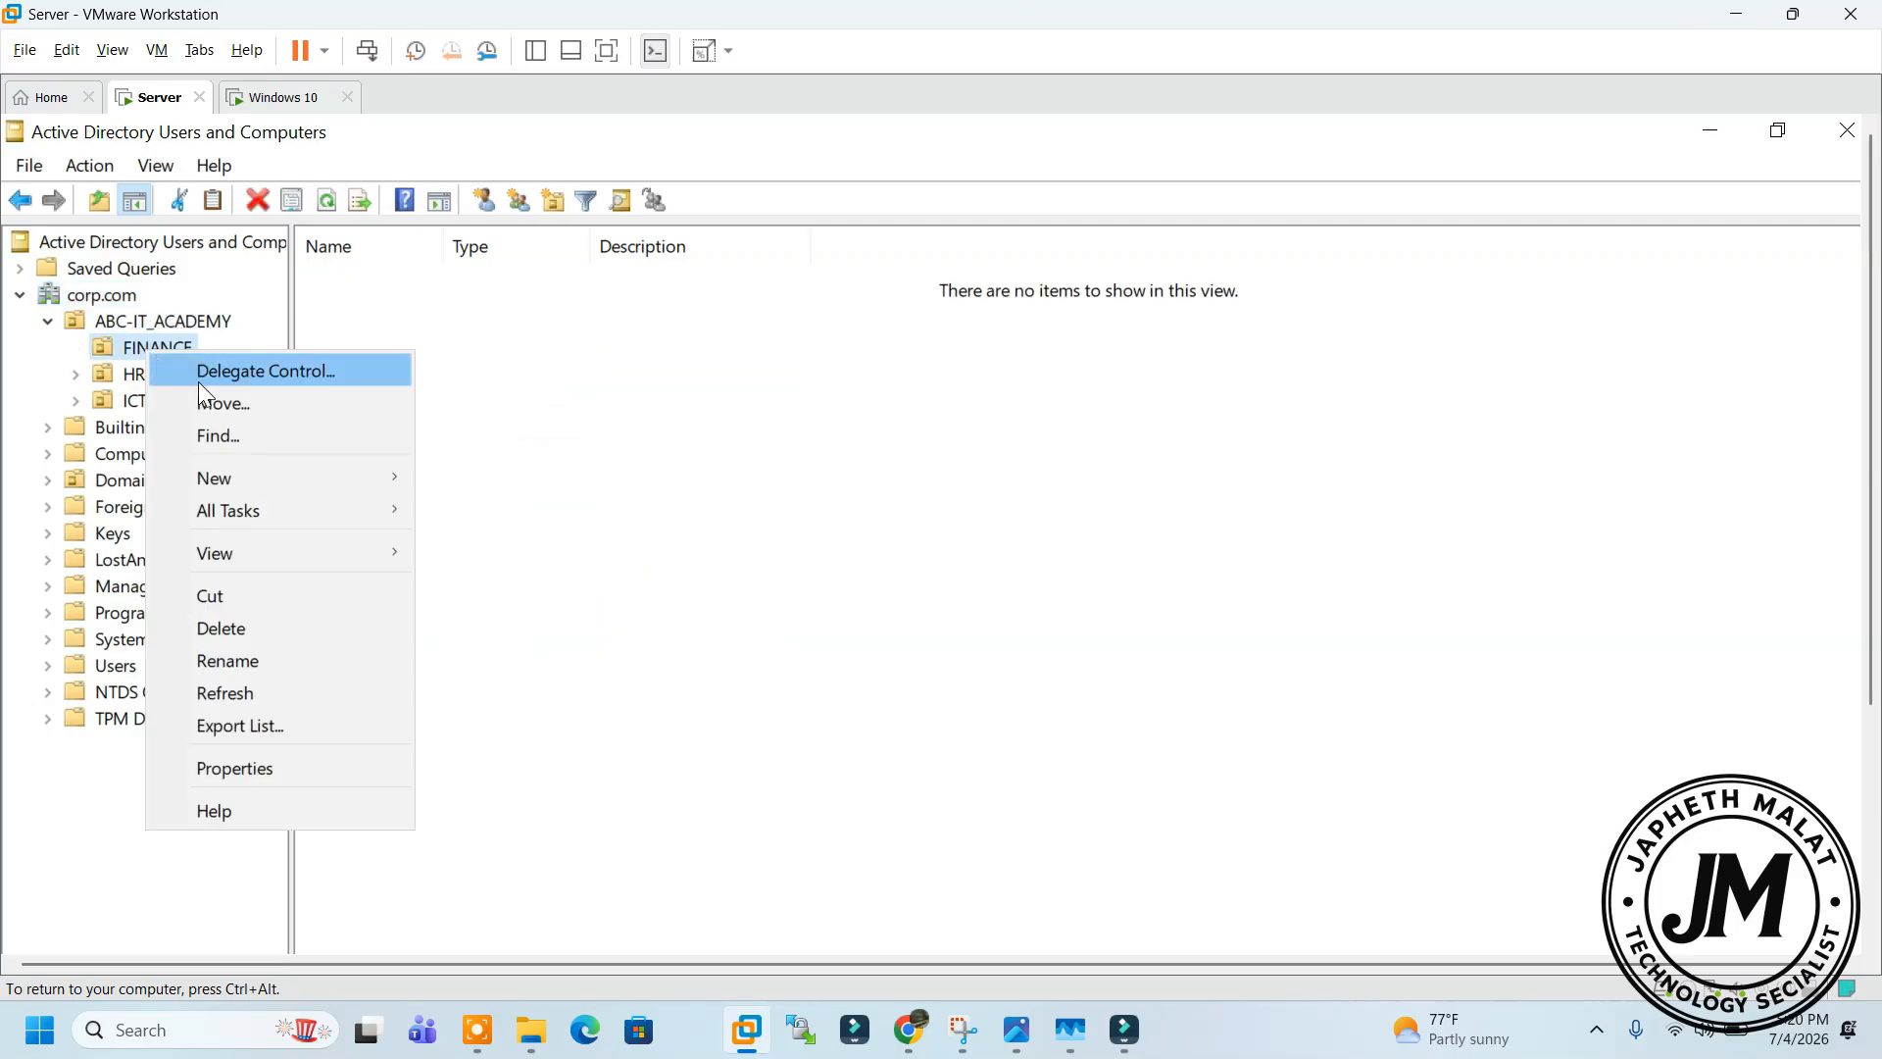
left_click(297, 767)
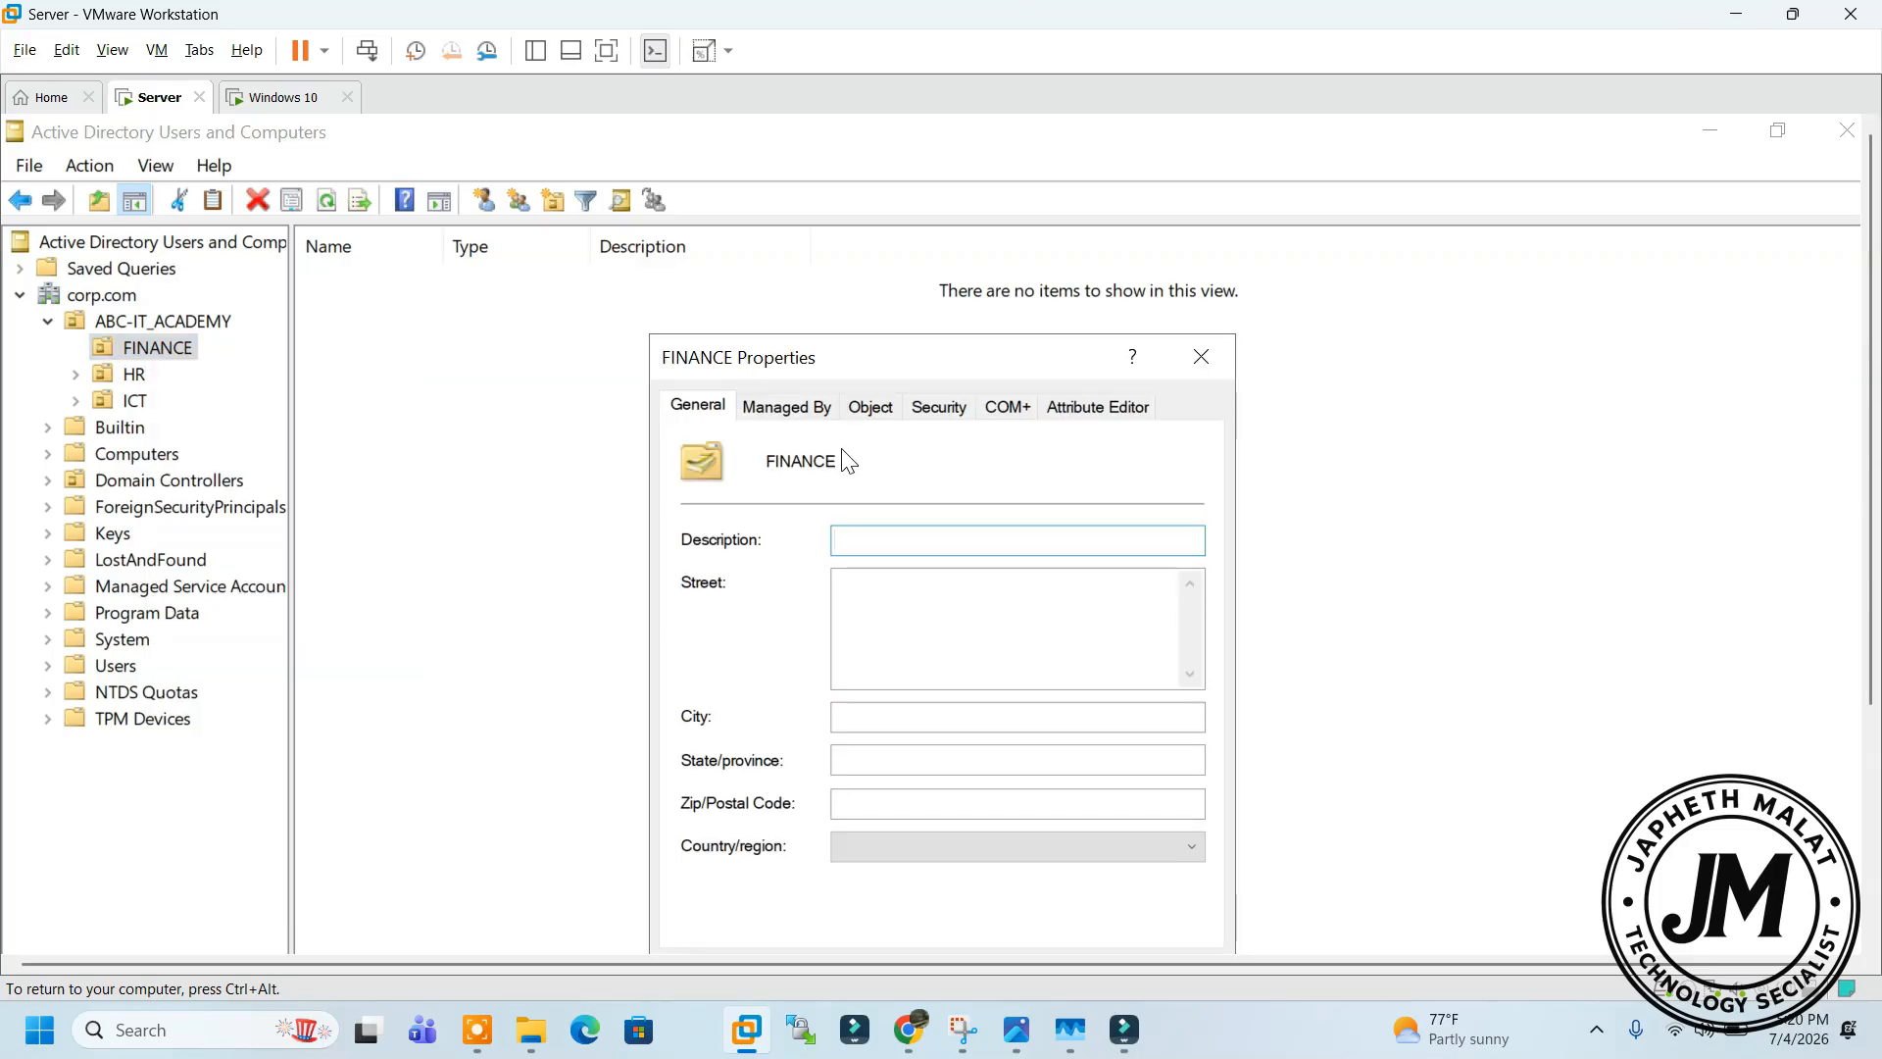
left_click(869, 412)
left_click_drag(844, 361, 803, 311)
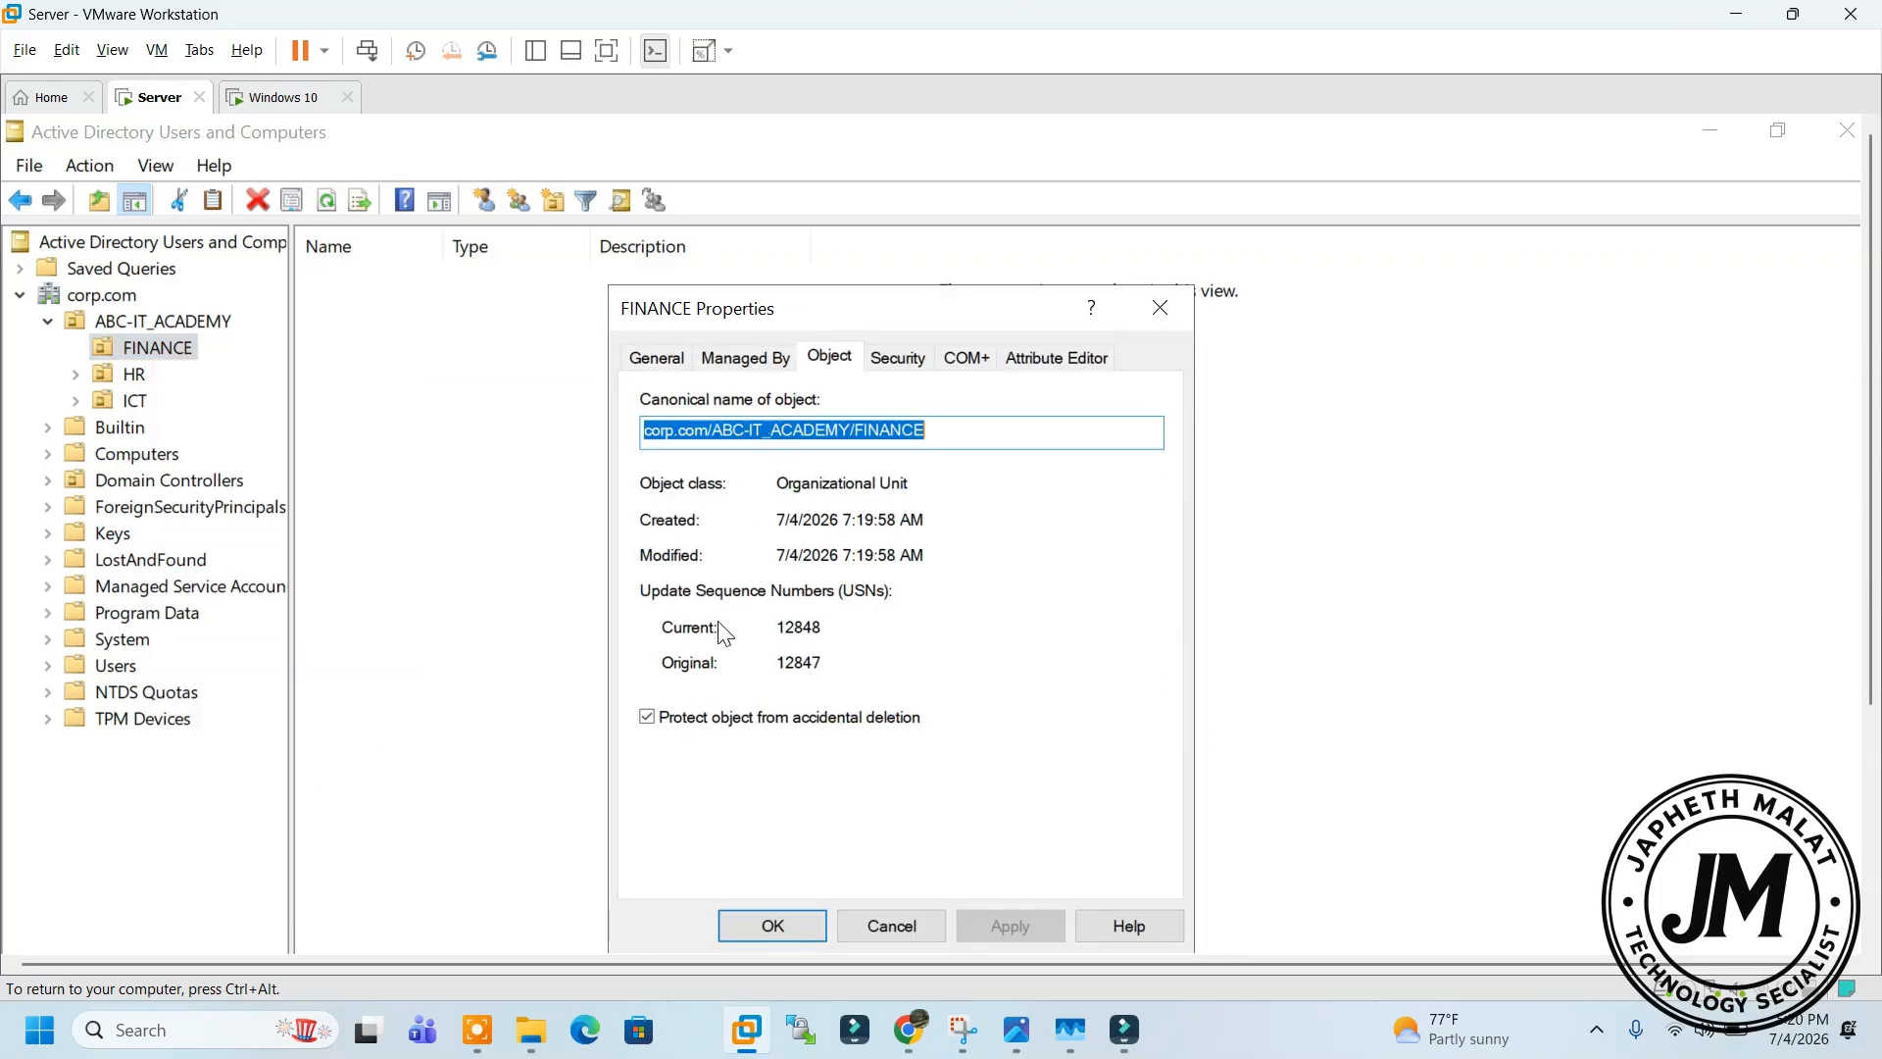
left_click(649, 719)
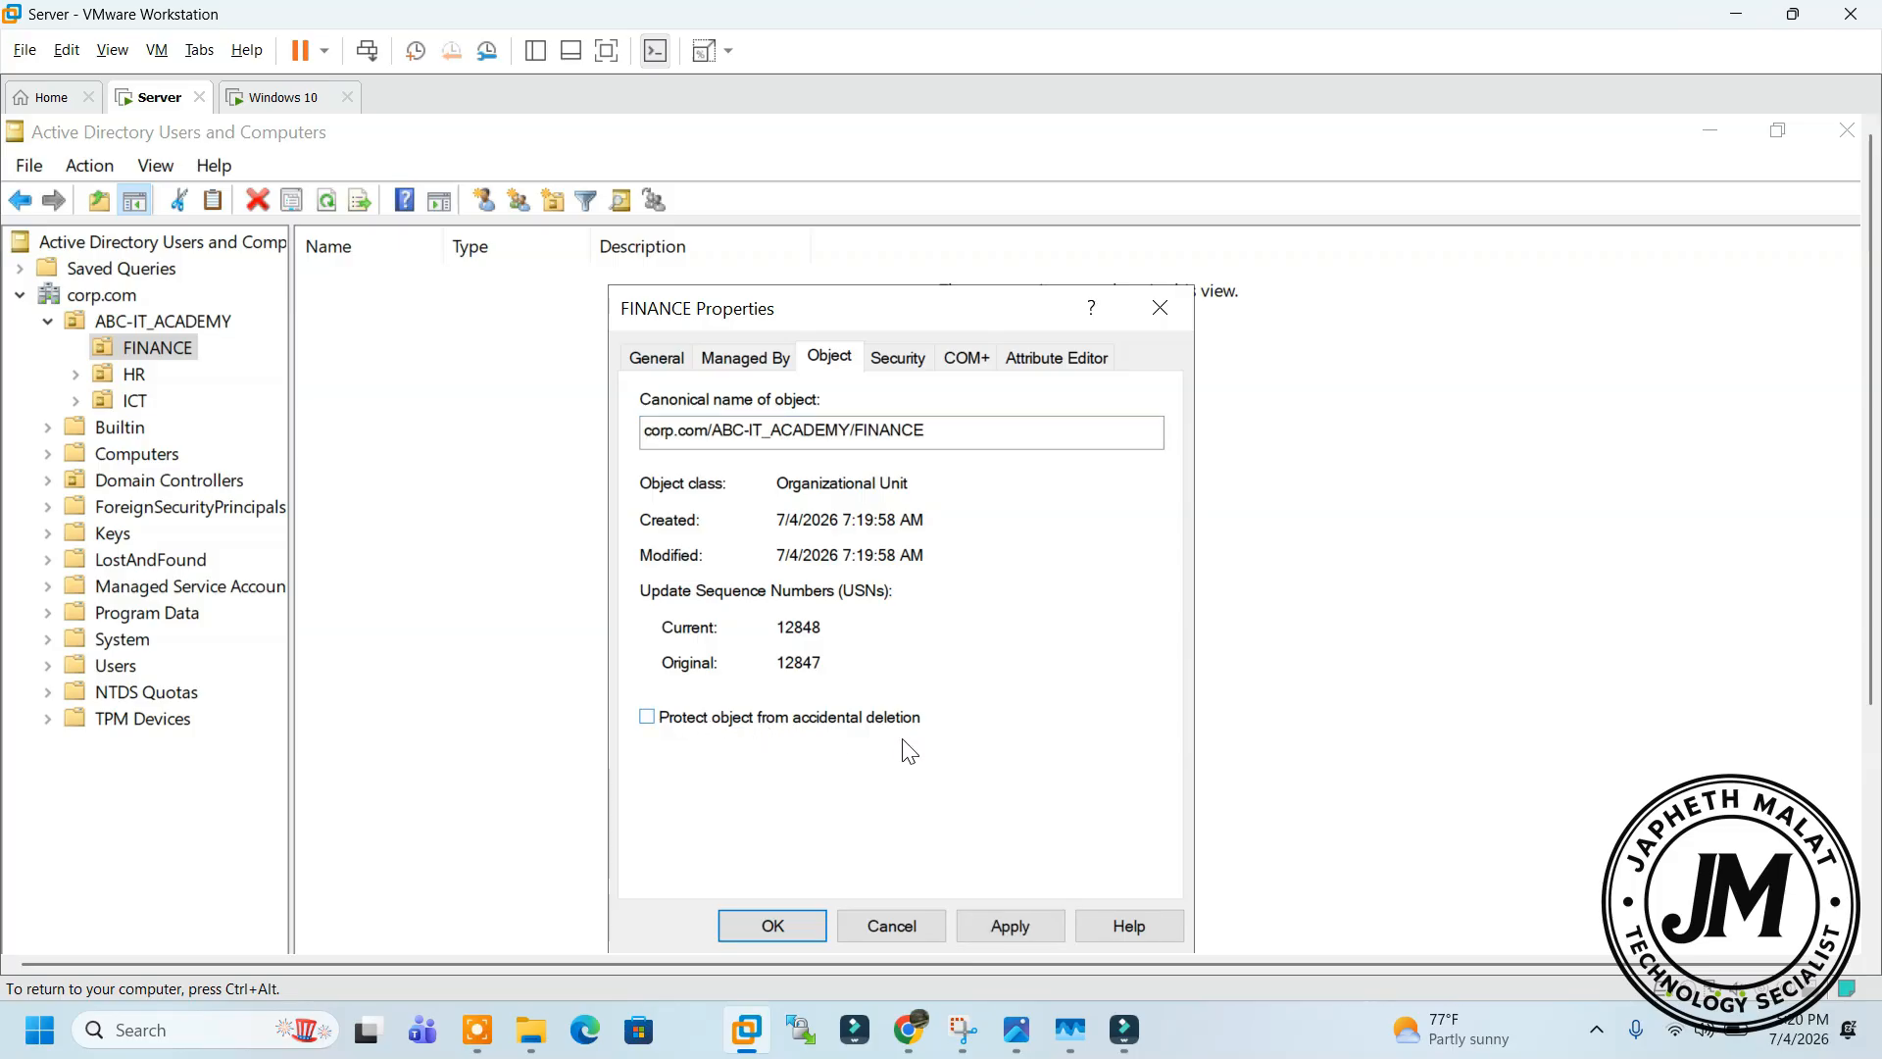
left_click(1002, 921)
left_click(811, 917)
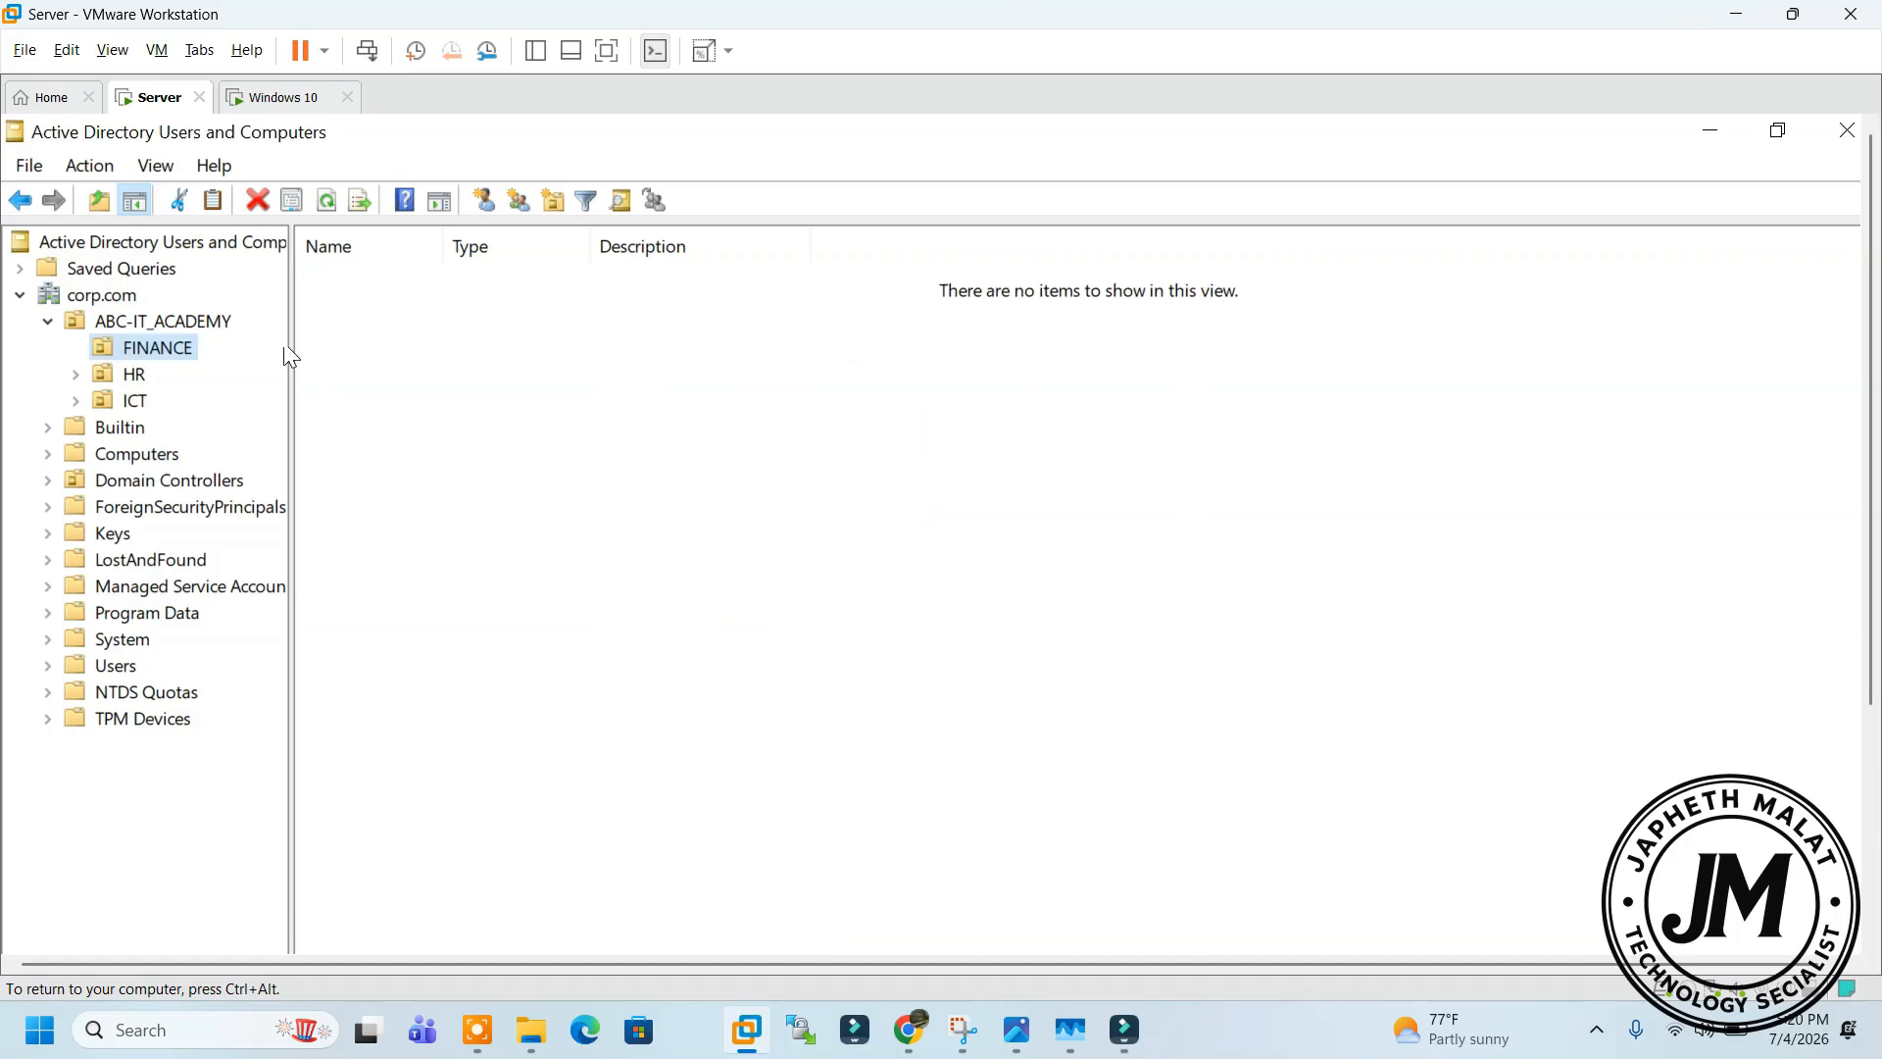
Hide Advanced Features, then delete the FINANCE OU from ABC-IT_ACADEMY, confirming with Yes
left_click(142, 167)
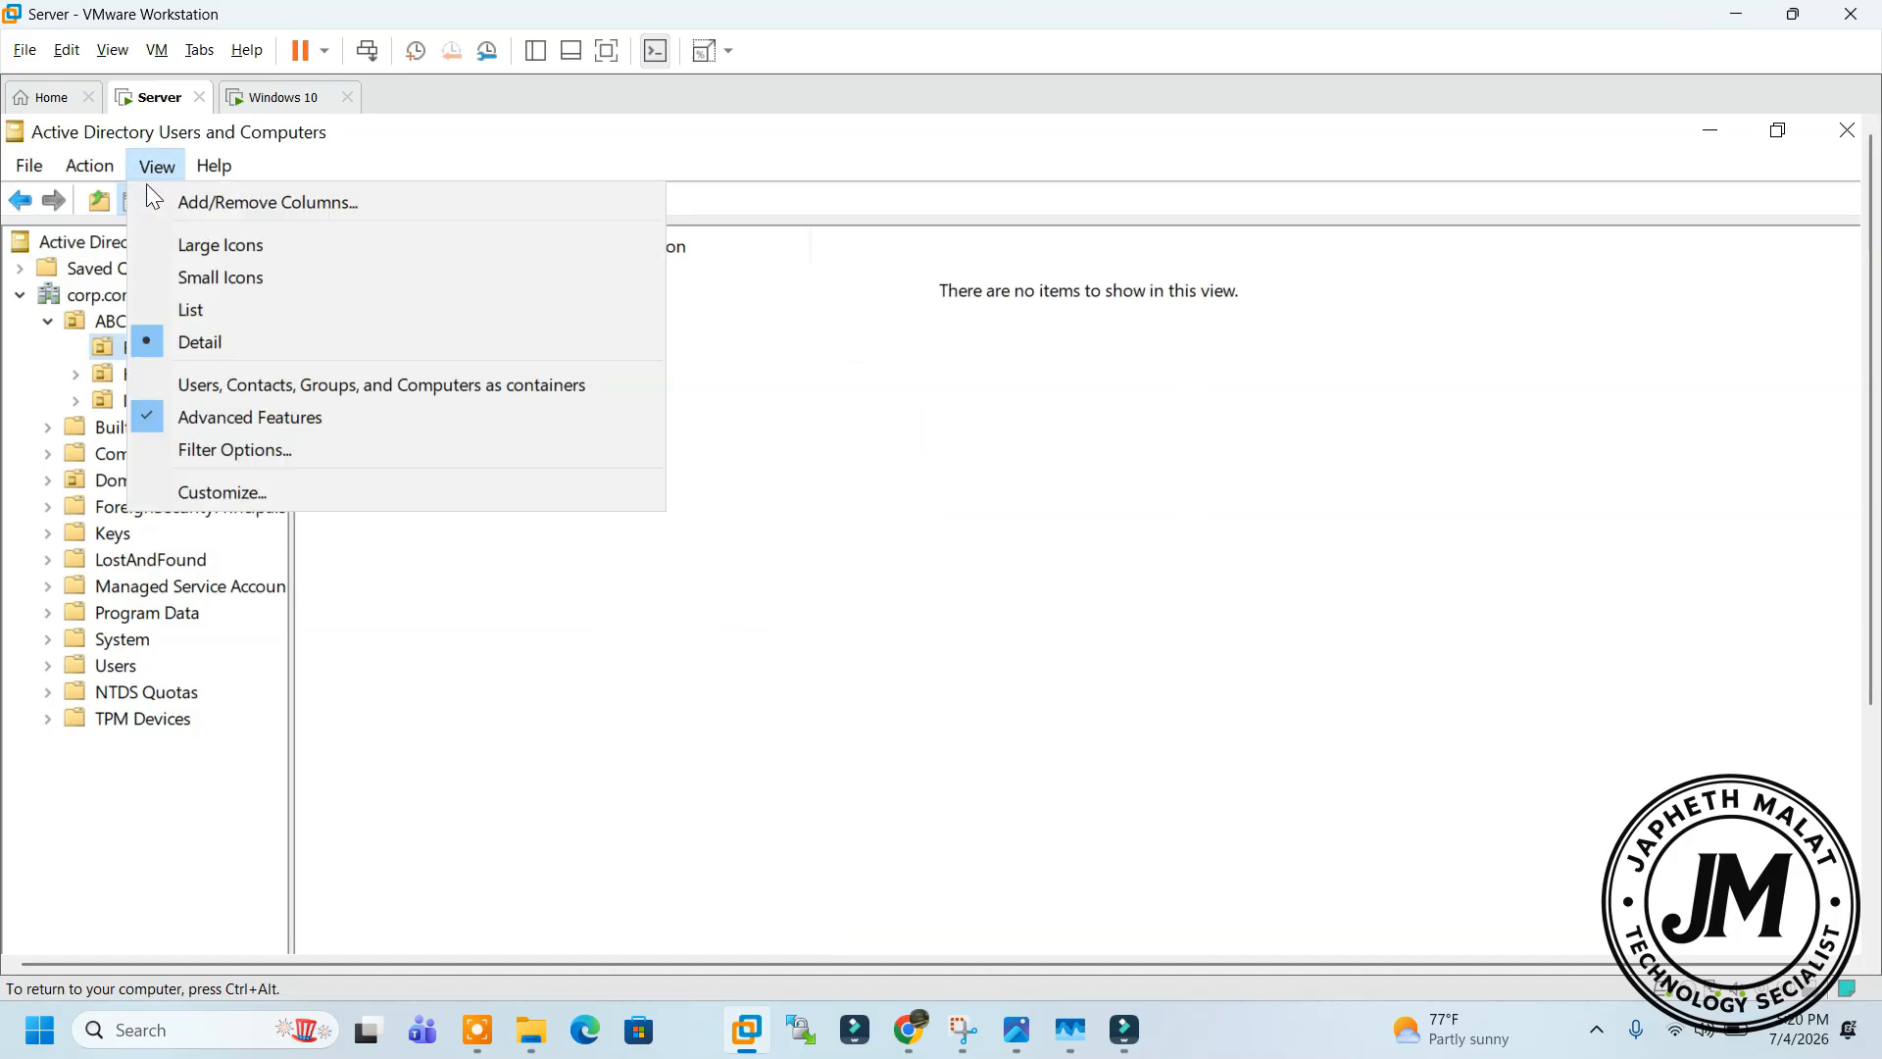
left_click(246, 424)
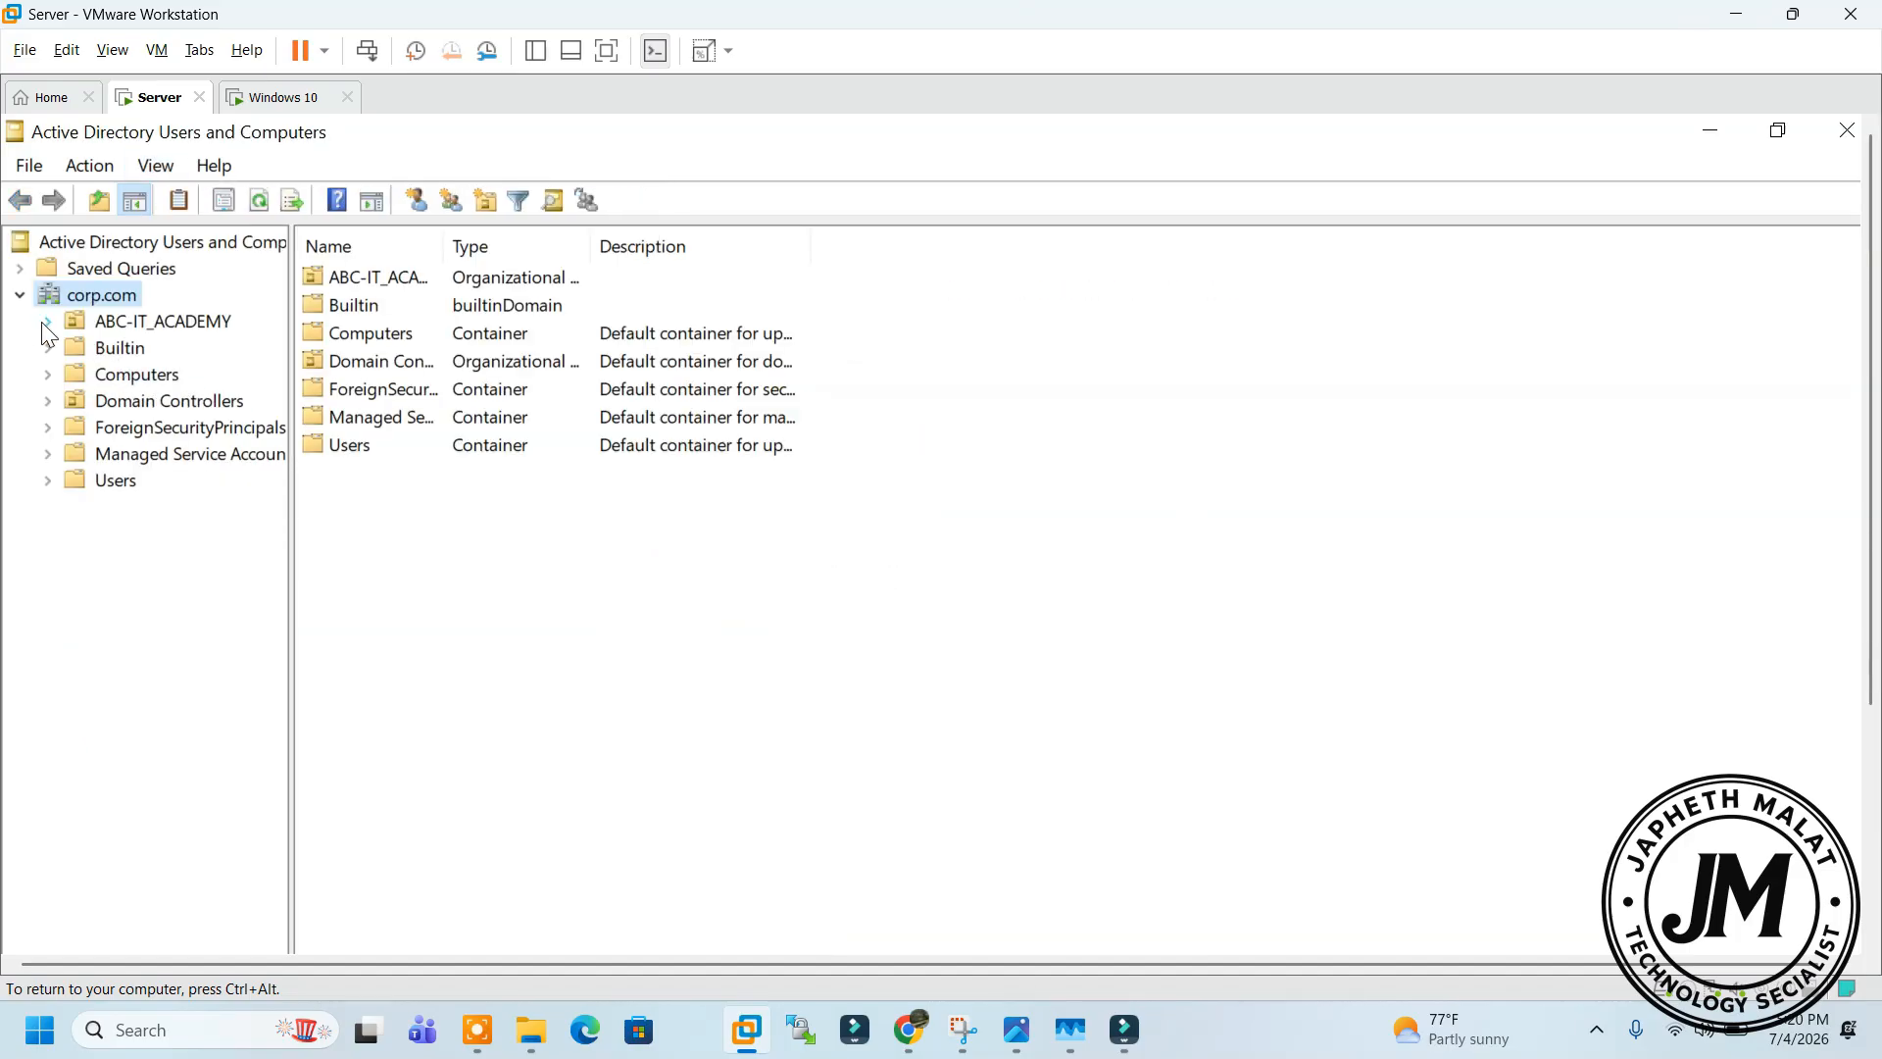
left_click(47, 323)
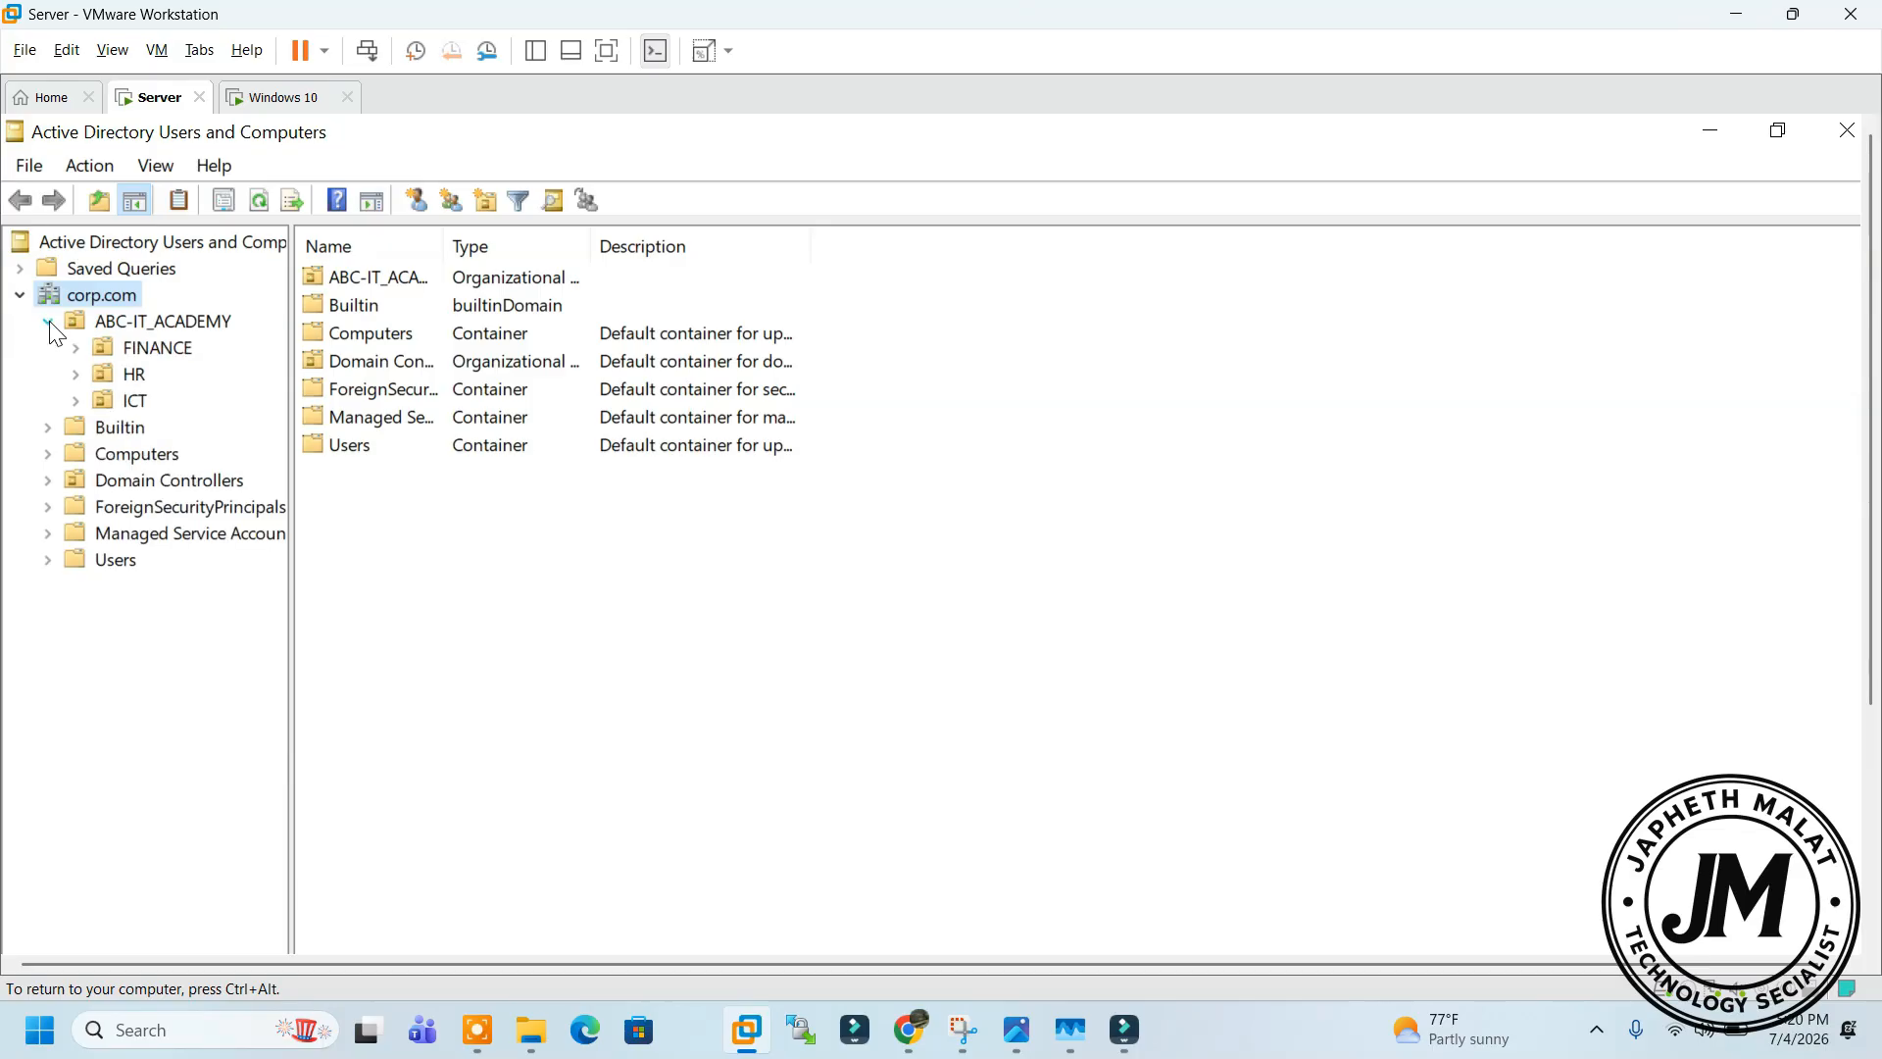
left_click(138, 348)
right_click(135, 345)
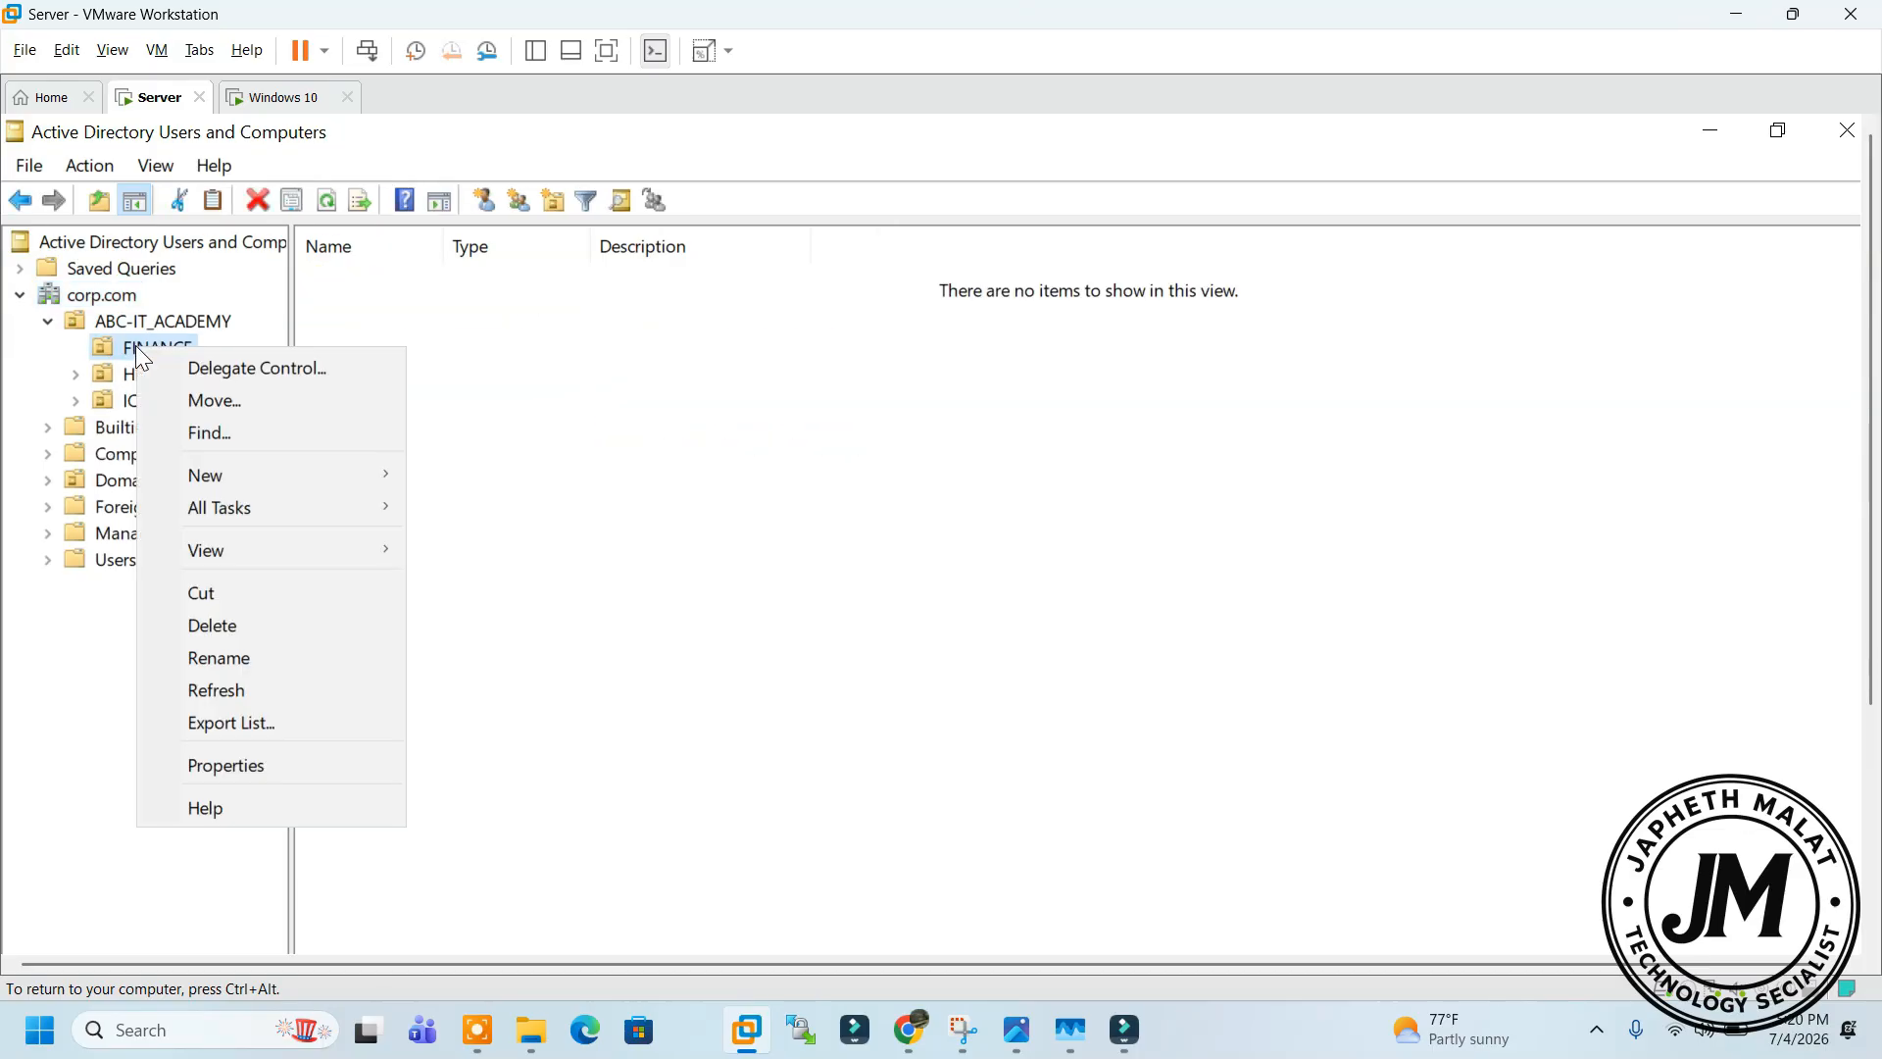
left_click(274, 636)
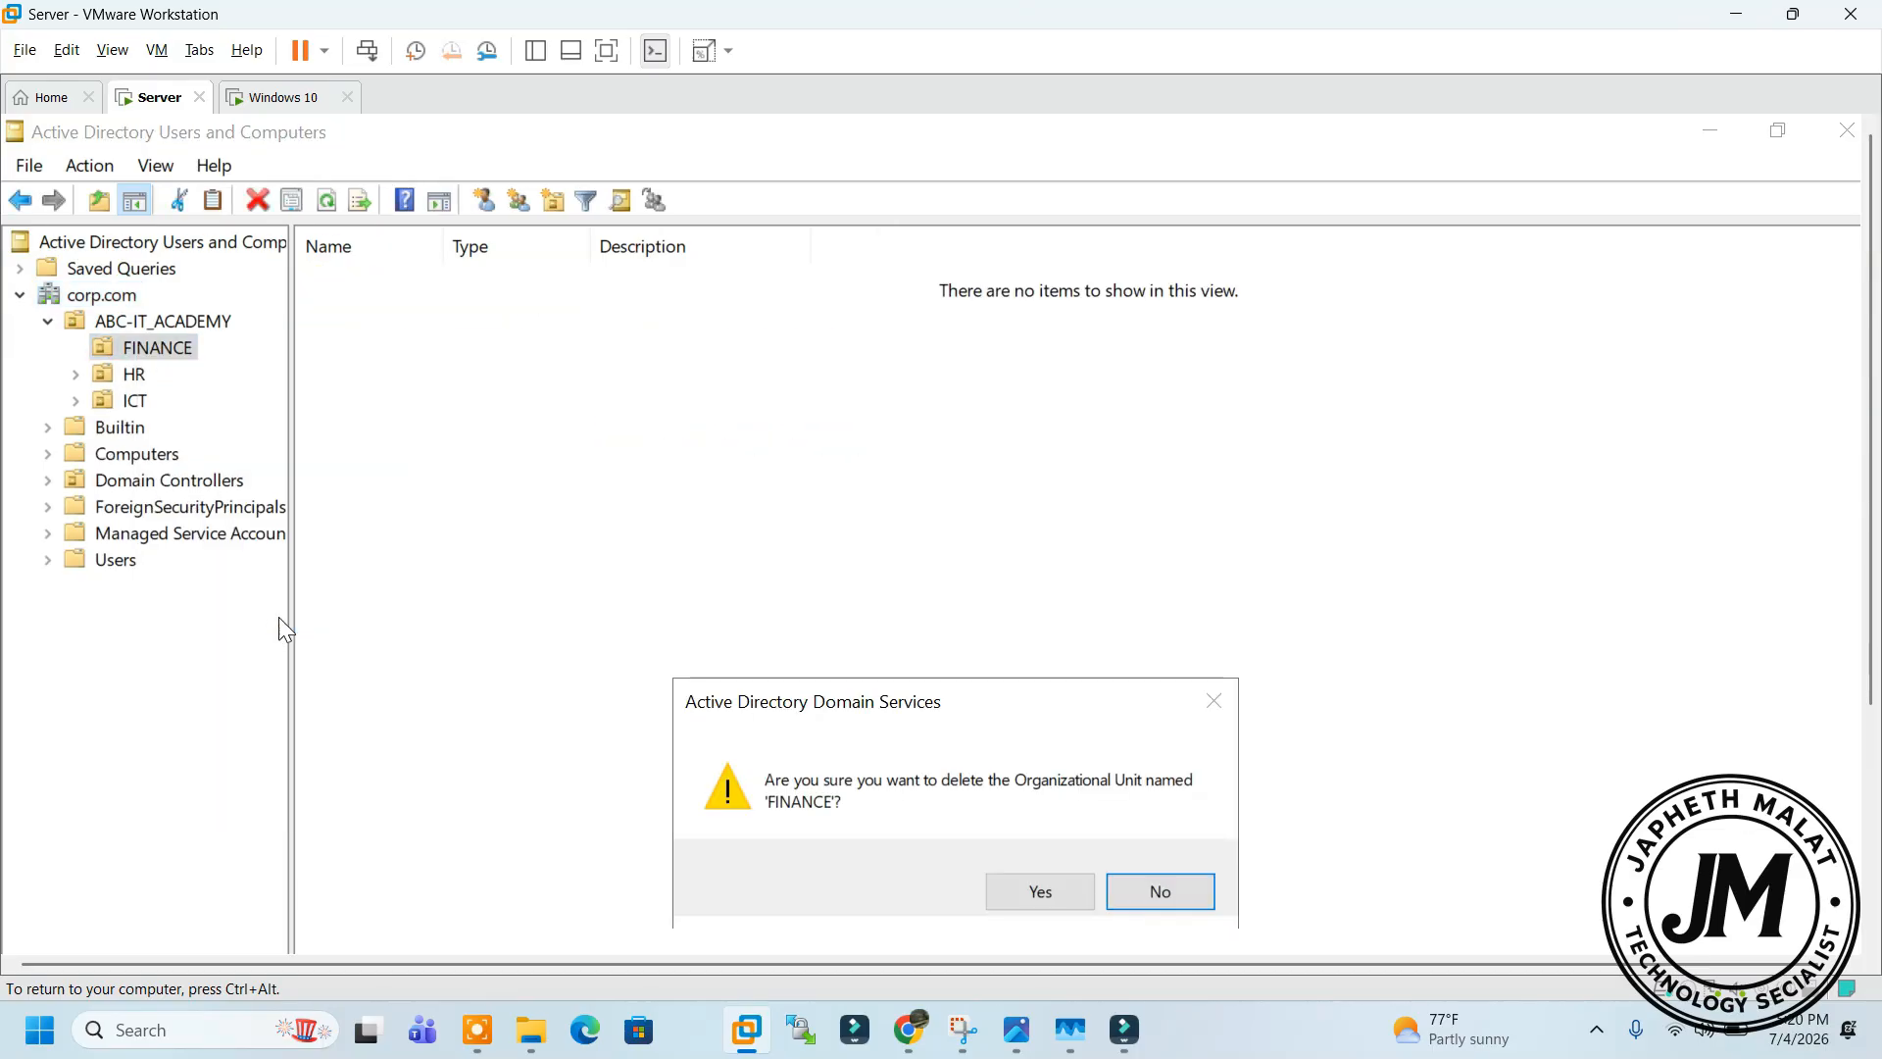
left_click(1031, 890)
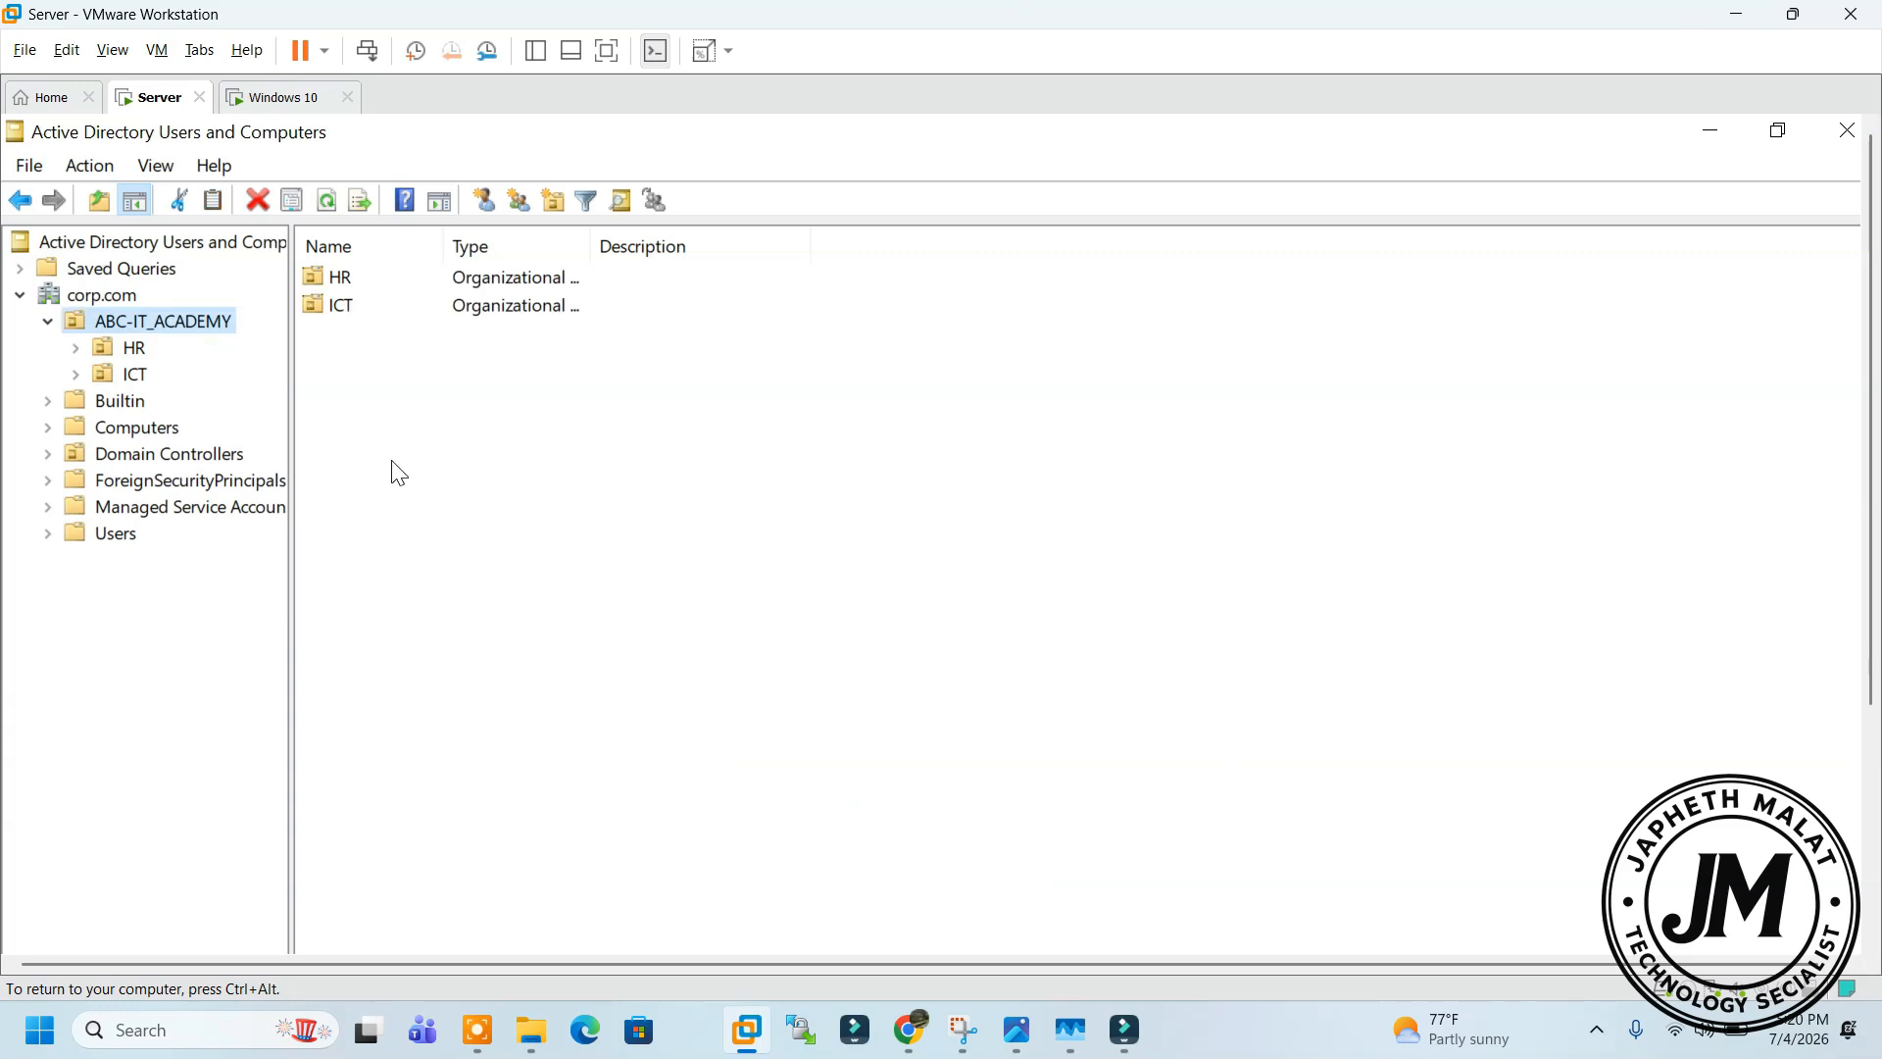
left_click(133, 352)
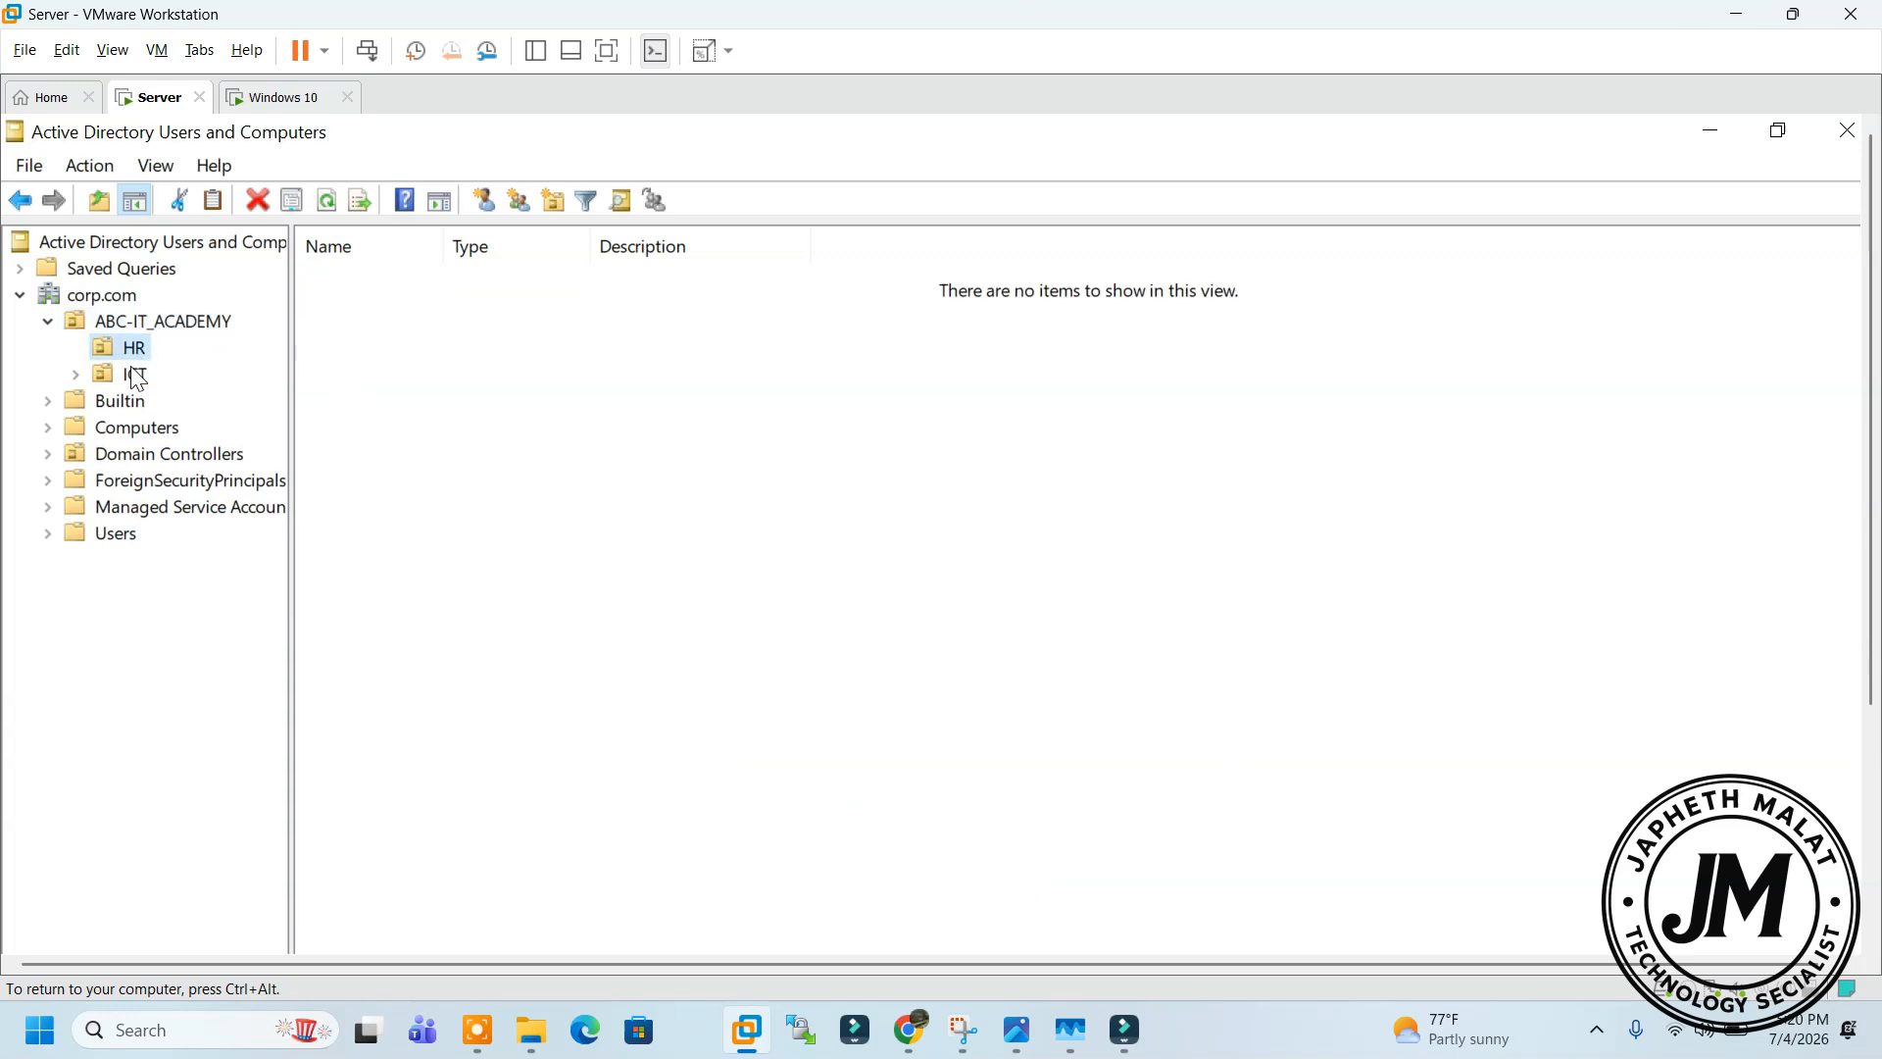
Start a new user in the HR OU with first name and logon name john
left_click(142, 351)
left_click(484, 200)
left_click_drag(419, 178, 790, 386)
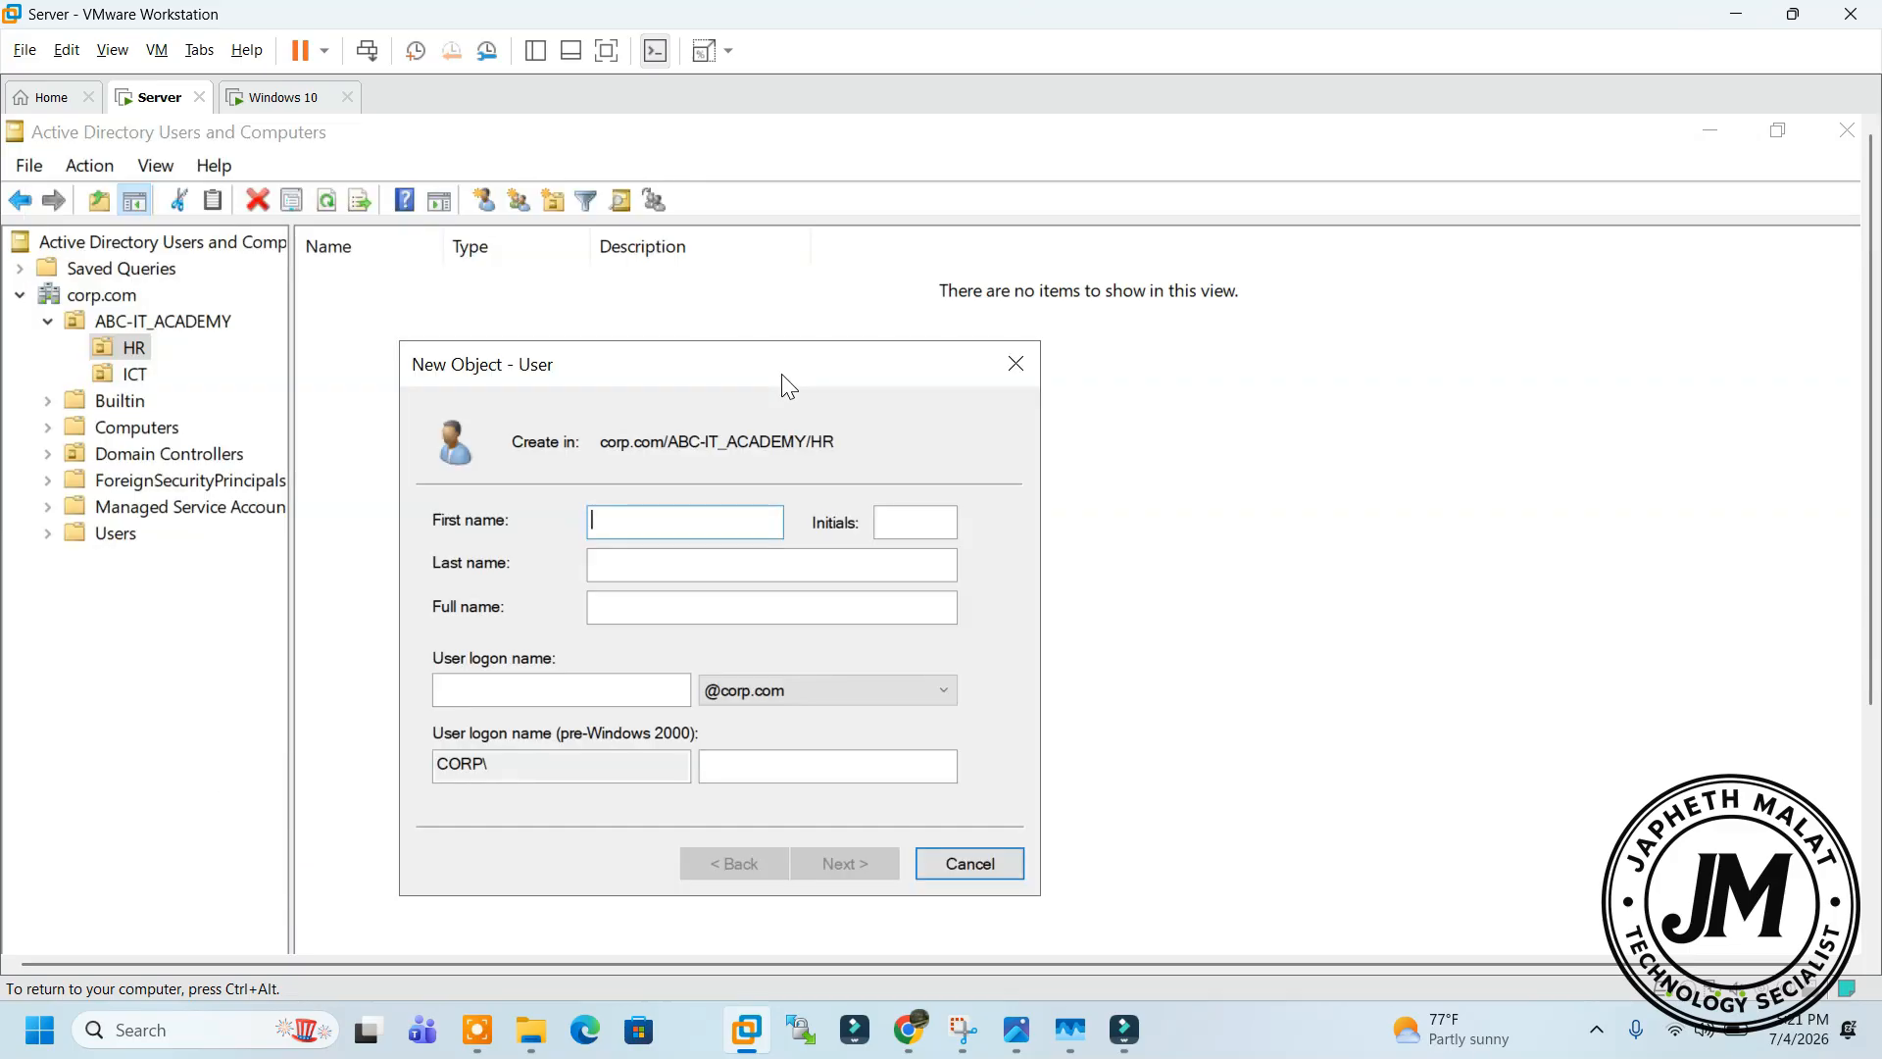
type("jo")
left_click(615, 686)
type("joh")
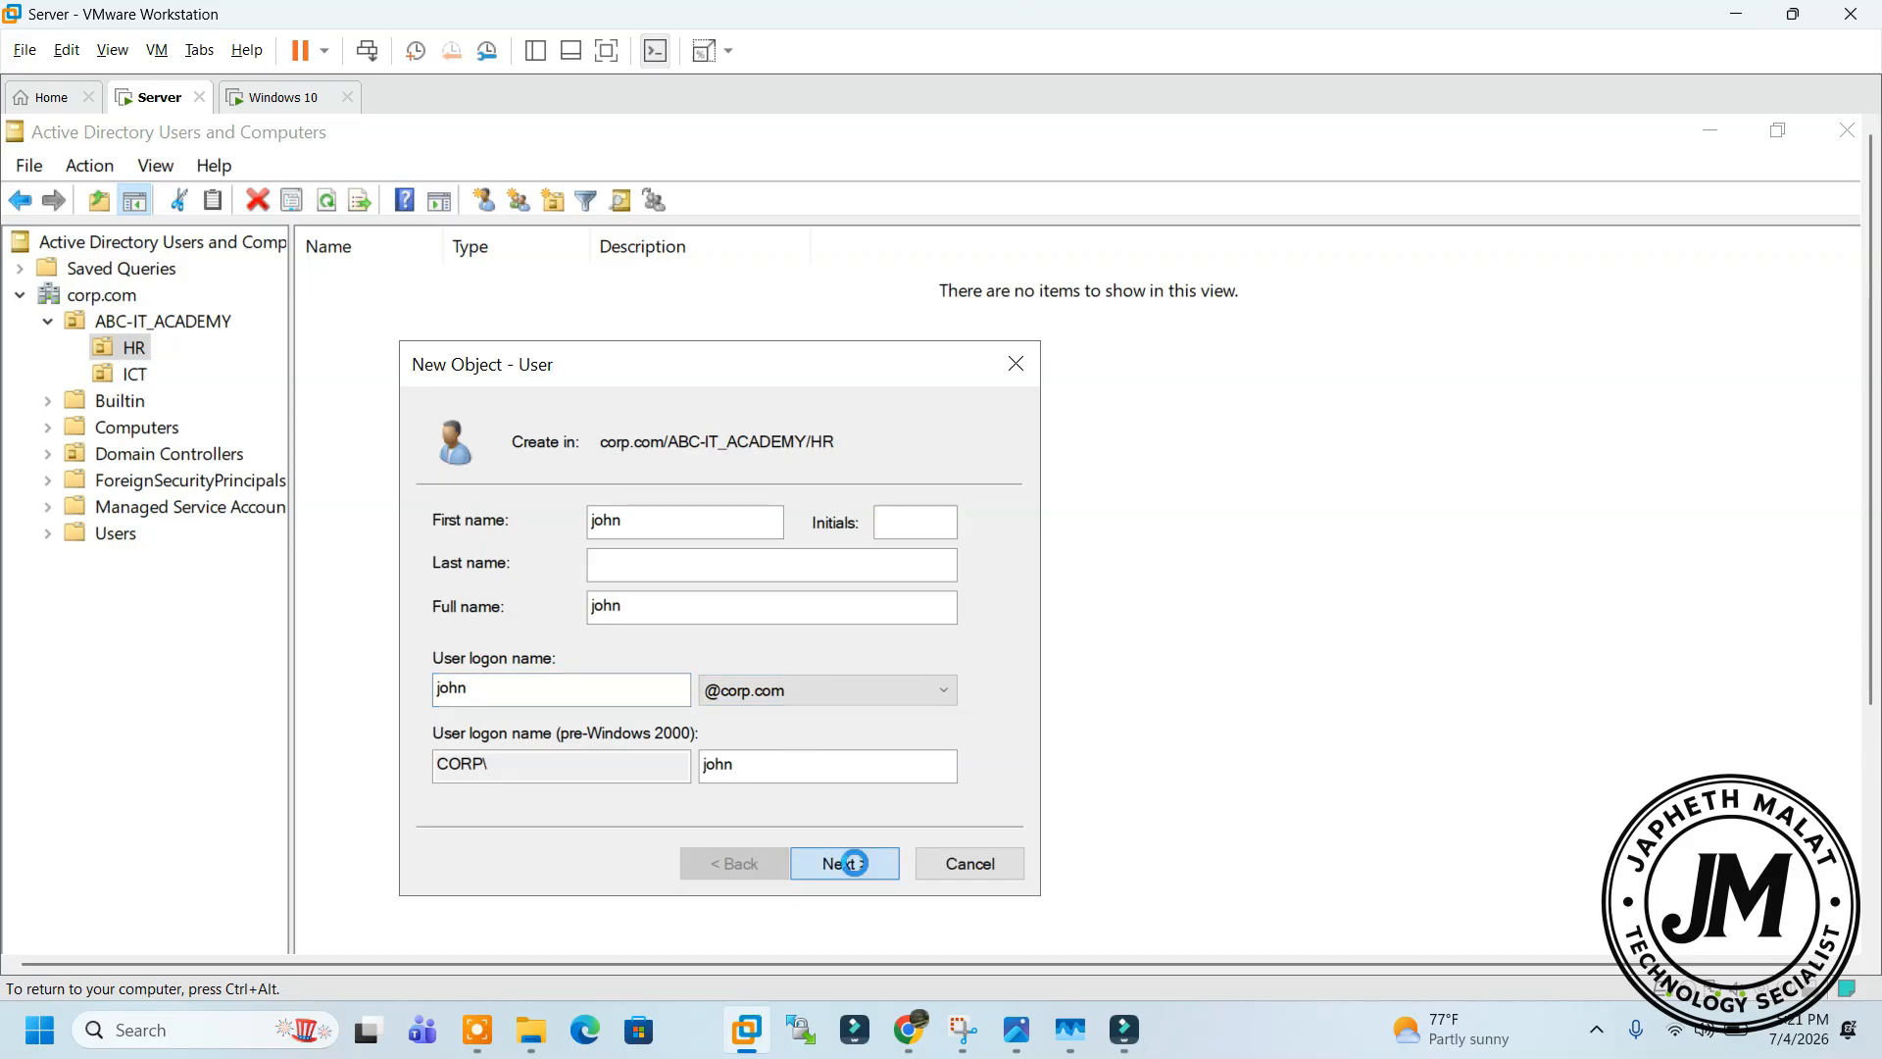
left_click(844, 862)
Enter and confirm the account password, then finish creating the john account
type("P@")
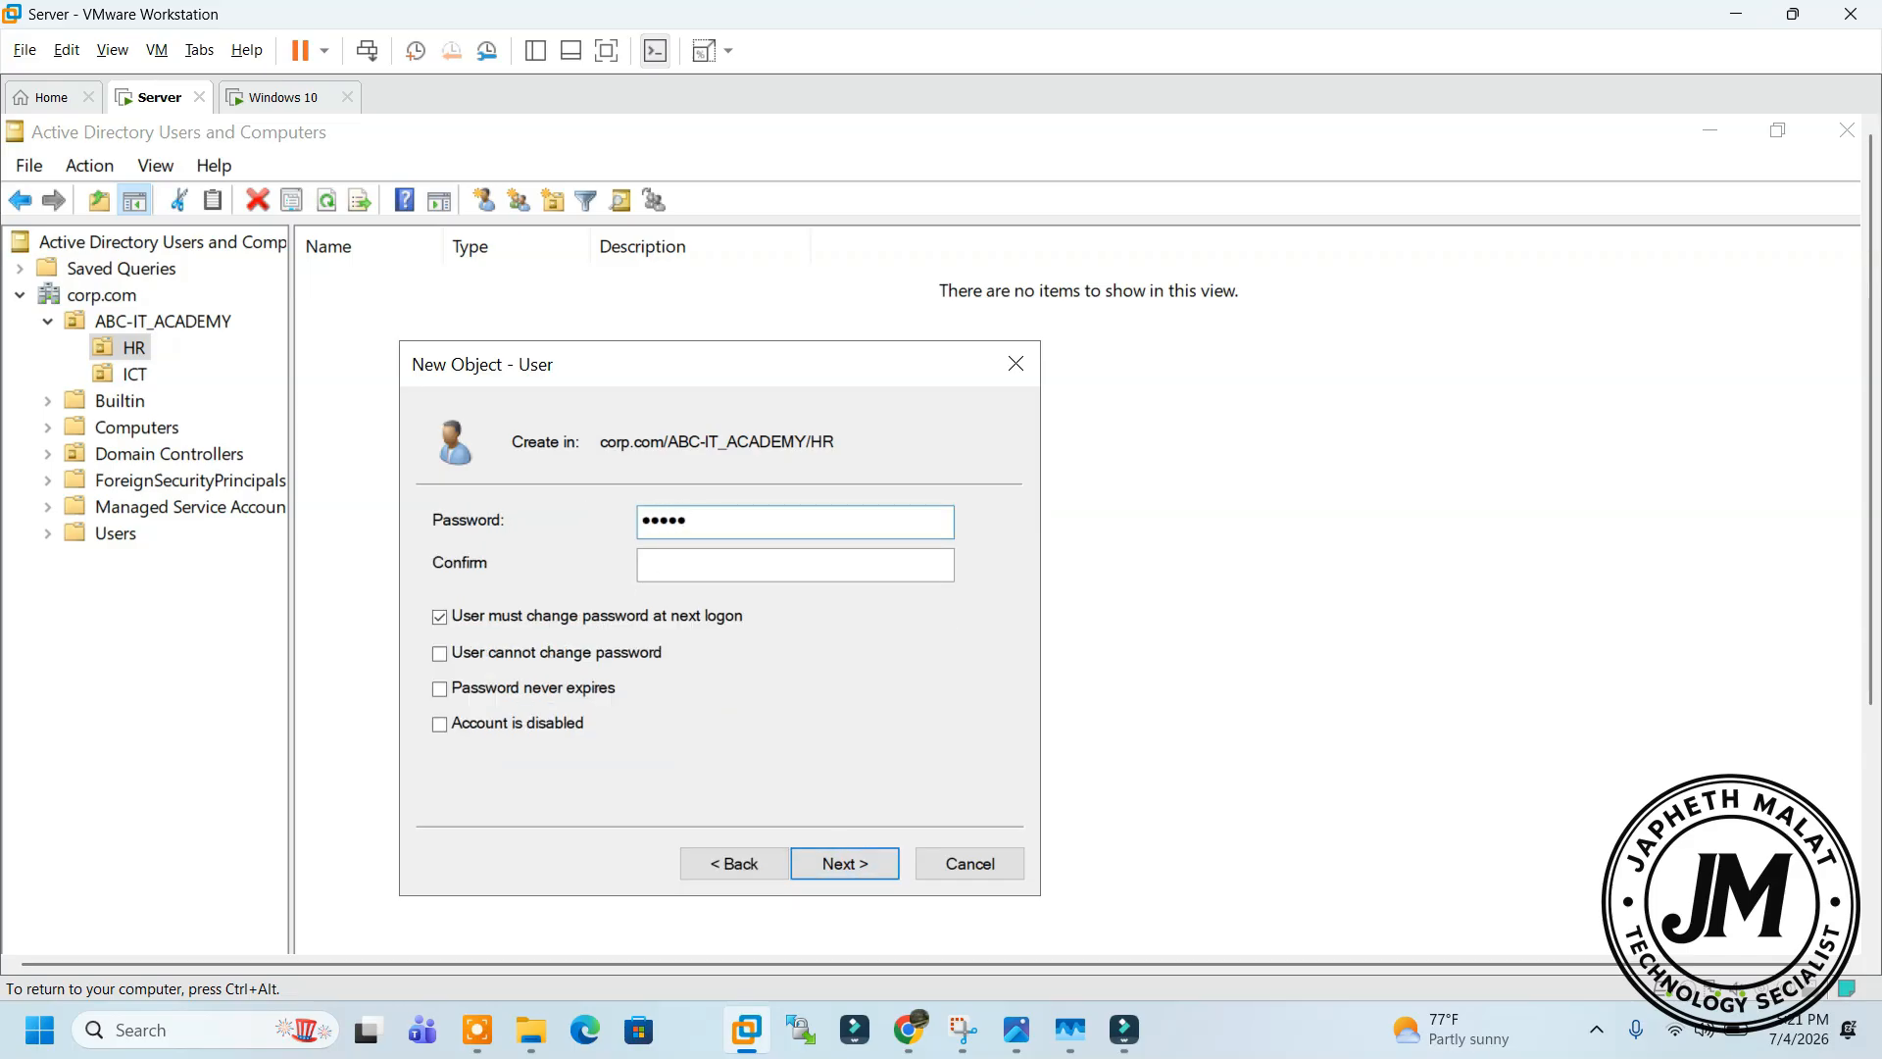
left_click(743, 566)
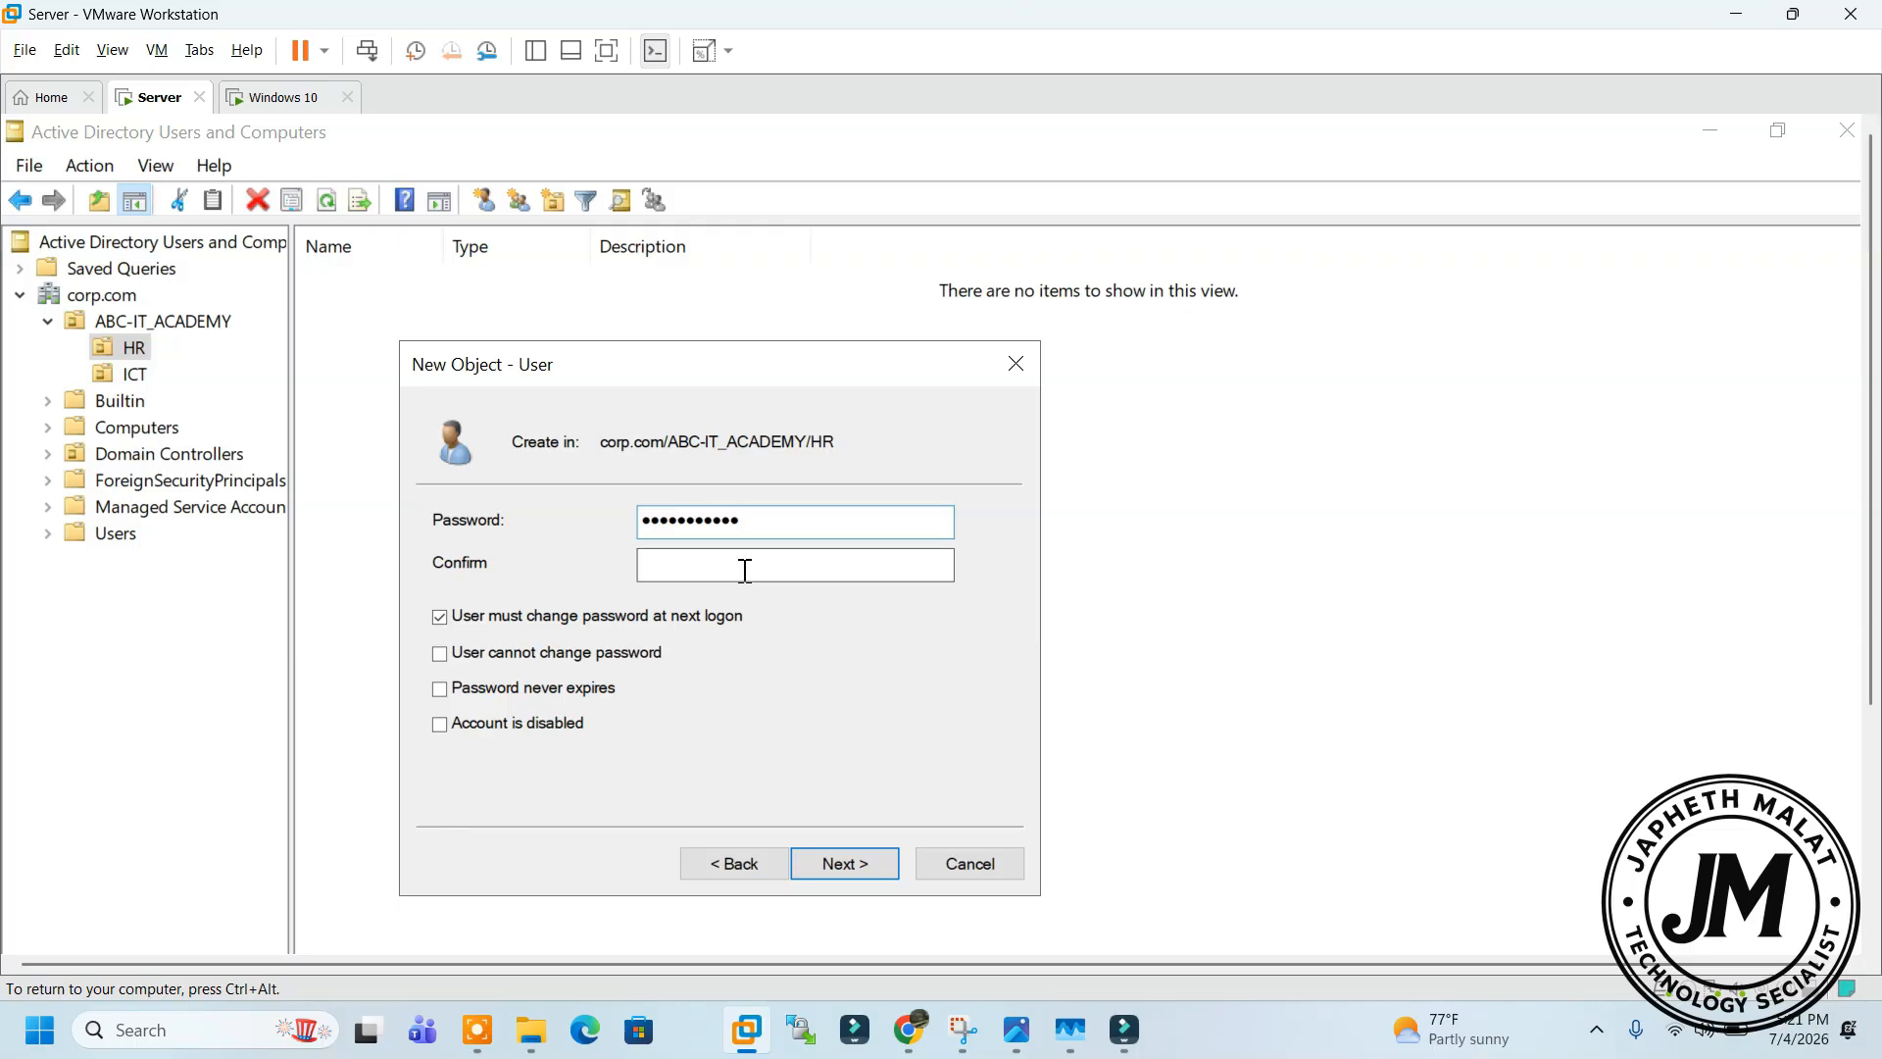
type("P@s")
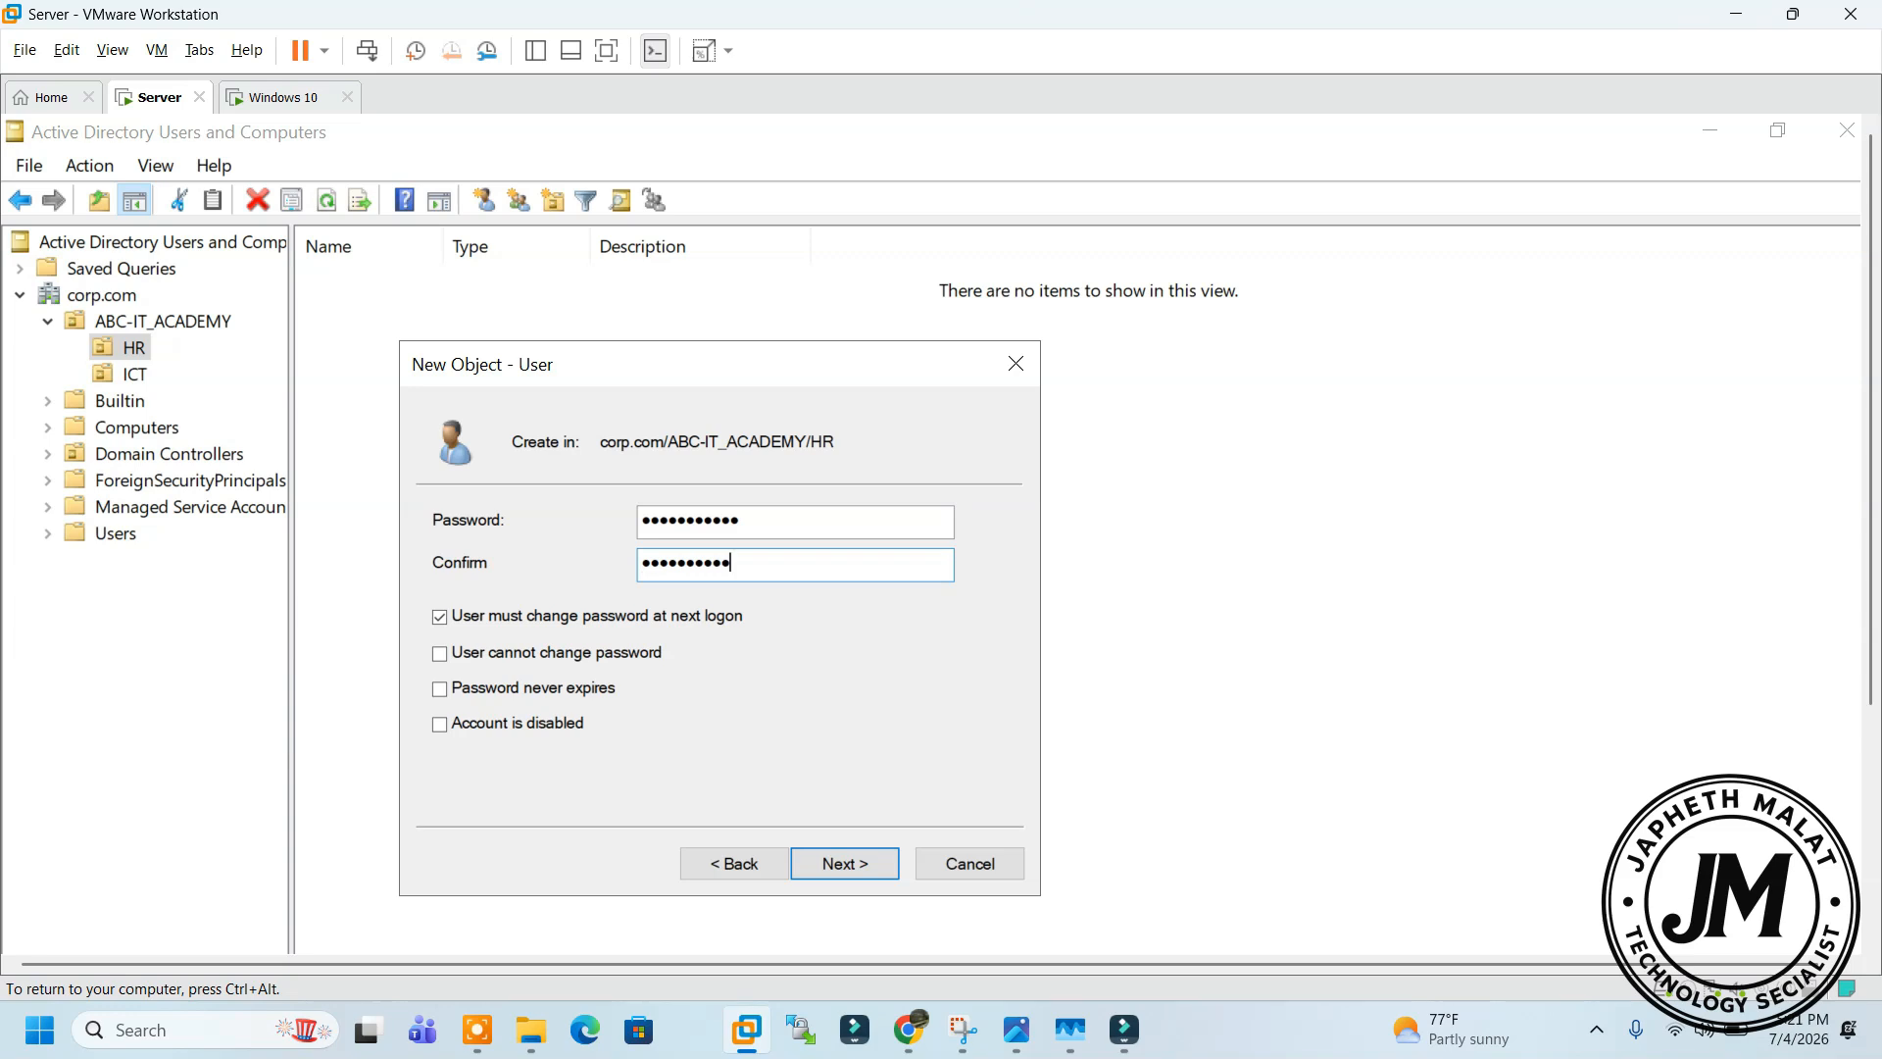
left_click_drag(756, 524, 552, 542)
type("P@s")
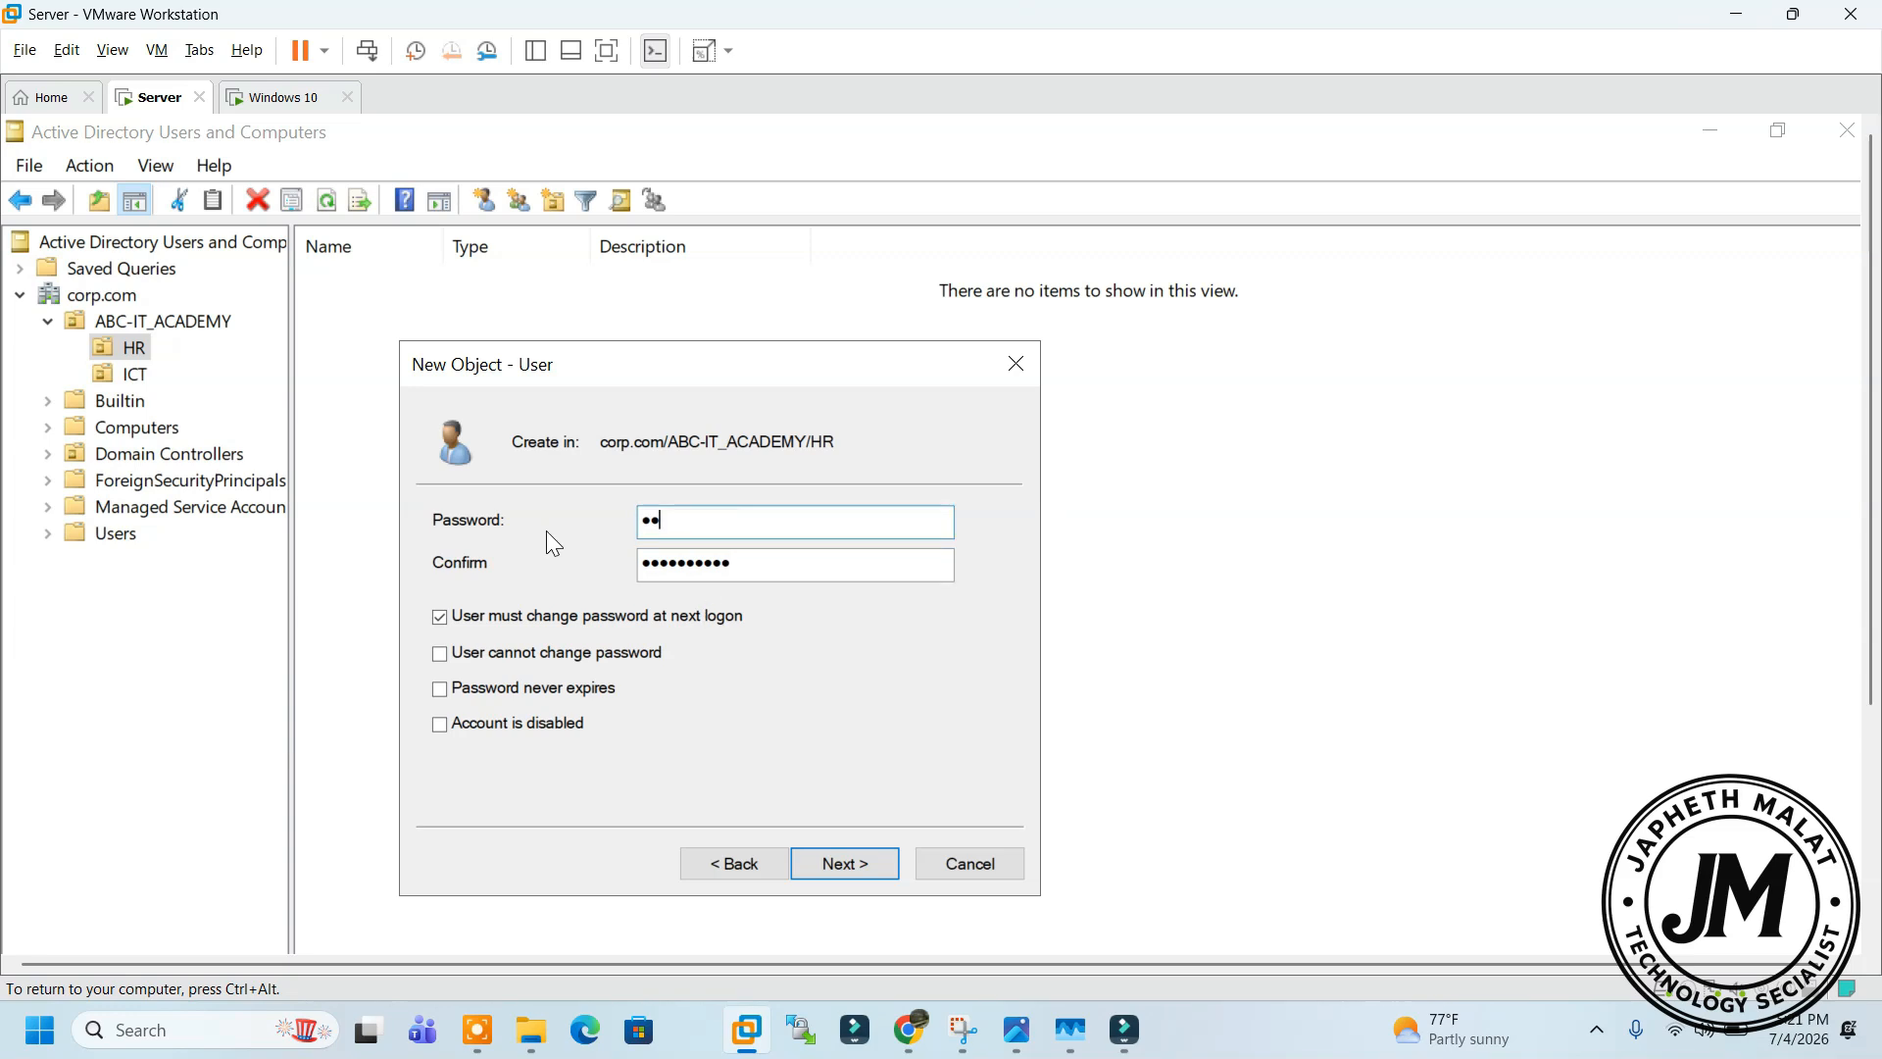
type("sw")
left_click(849, 867)
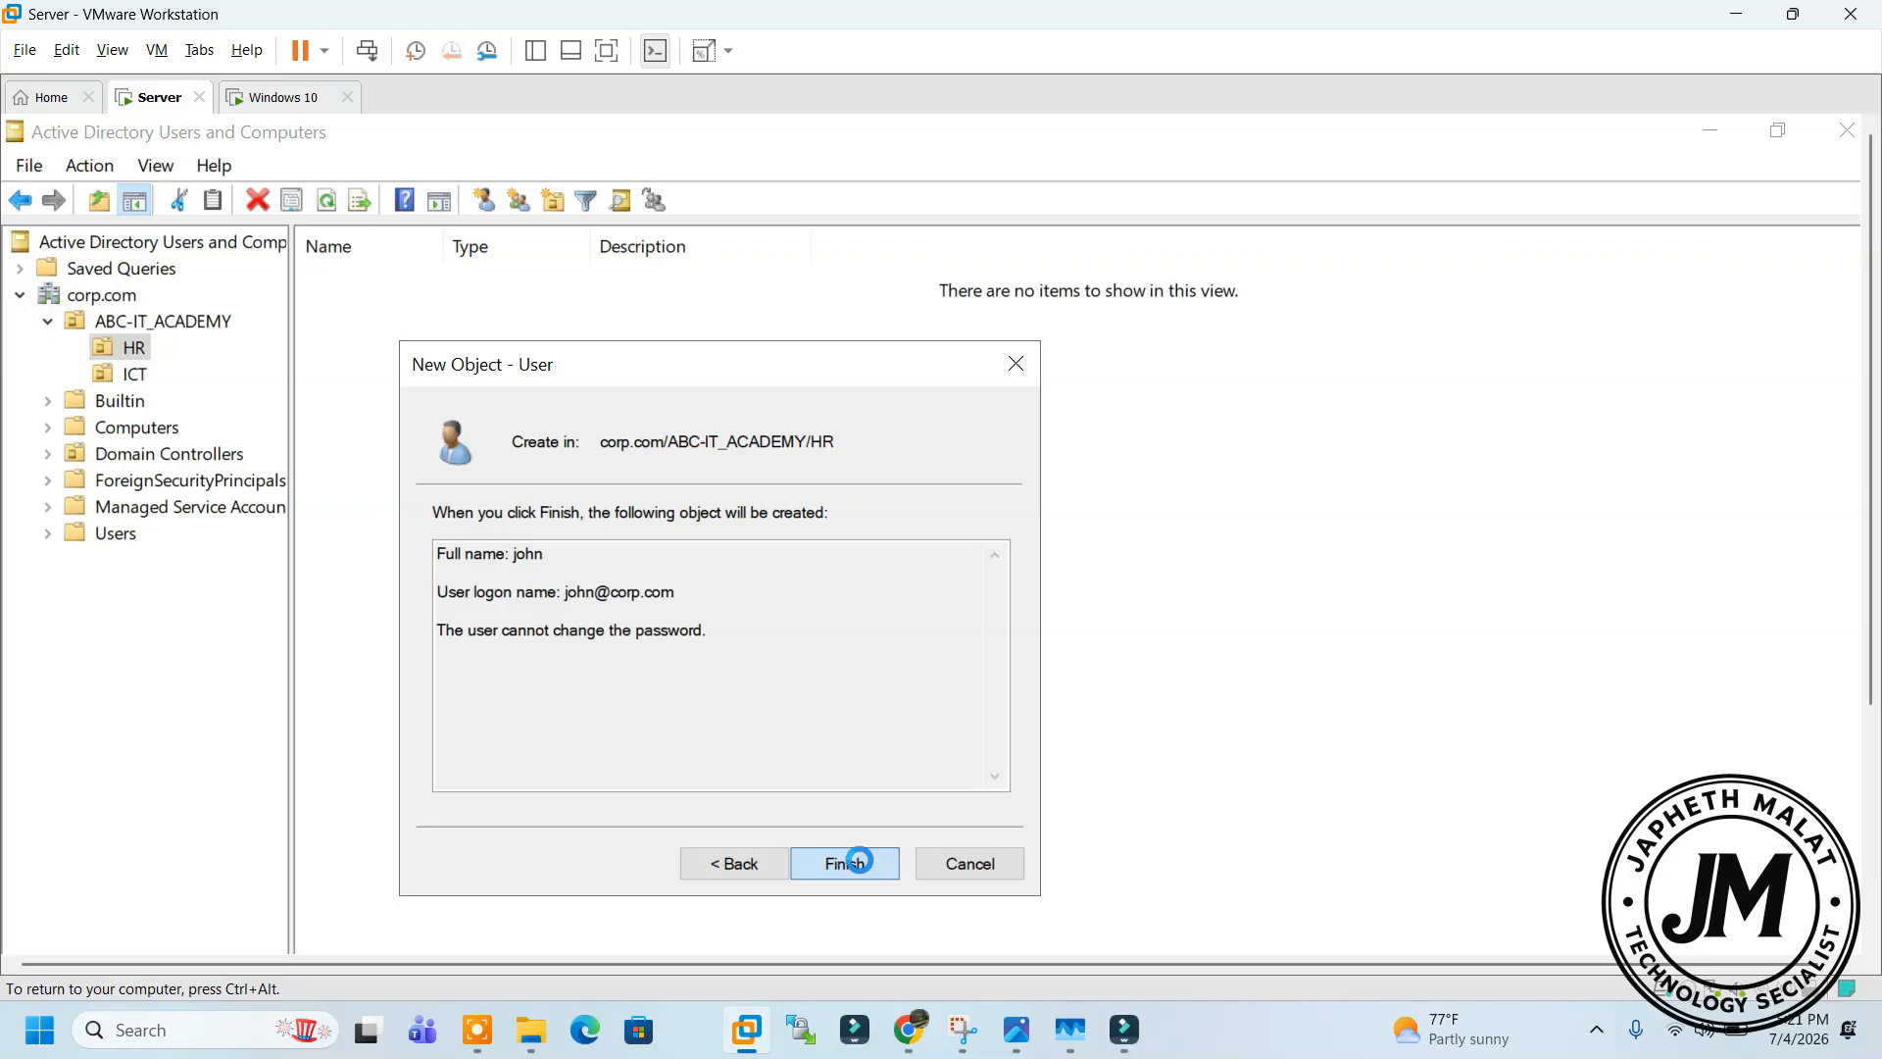
left_click(858, 862)
left_click(364, 277)
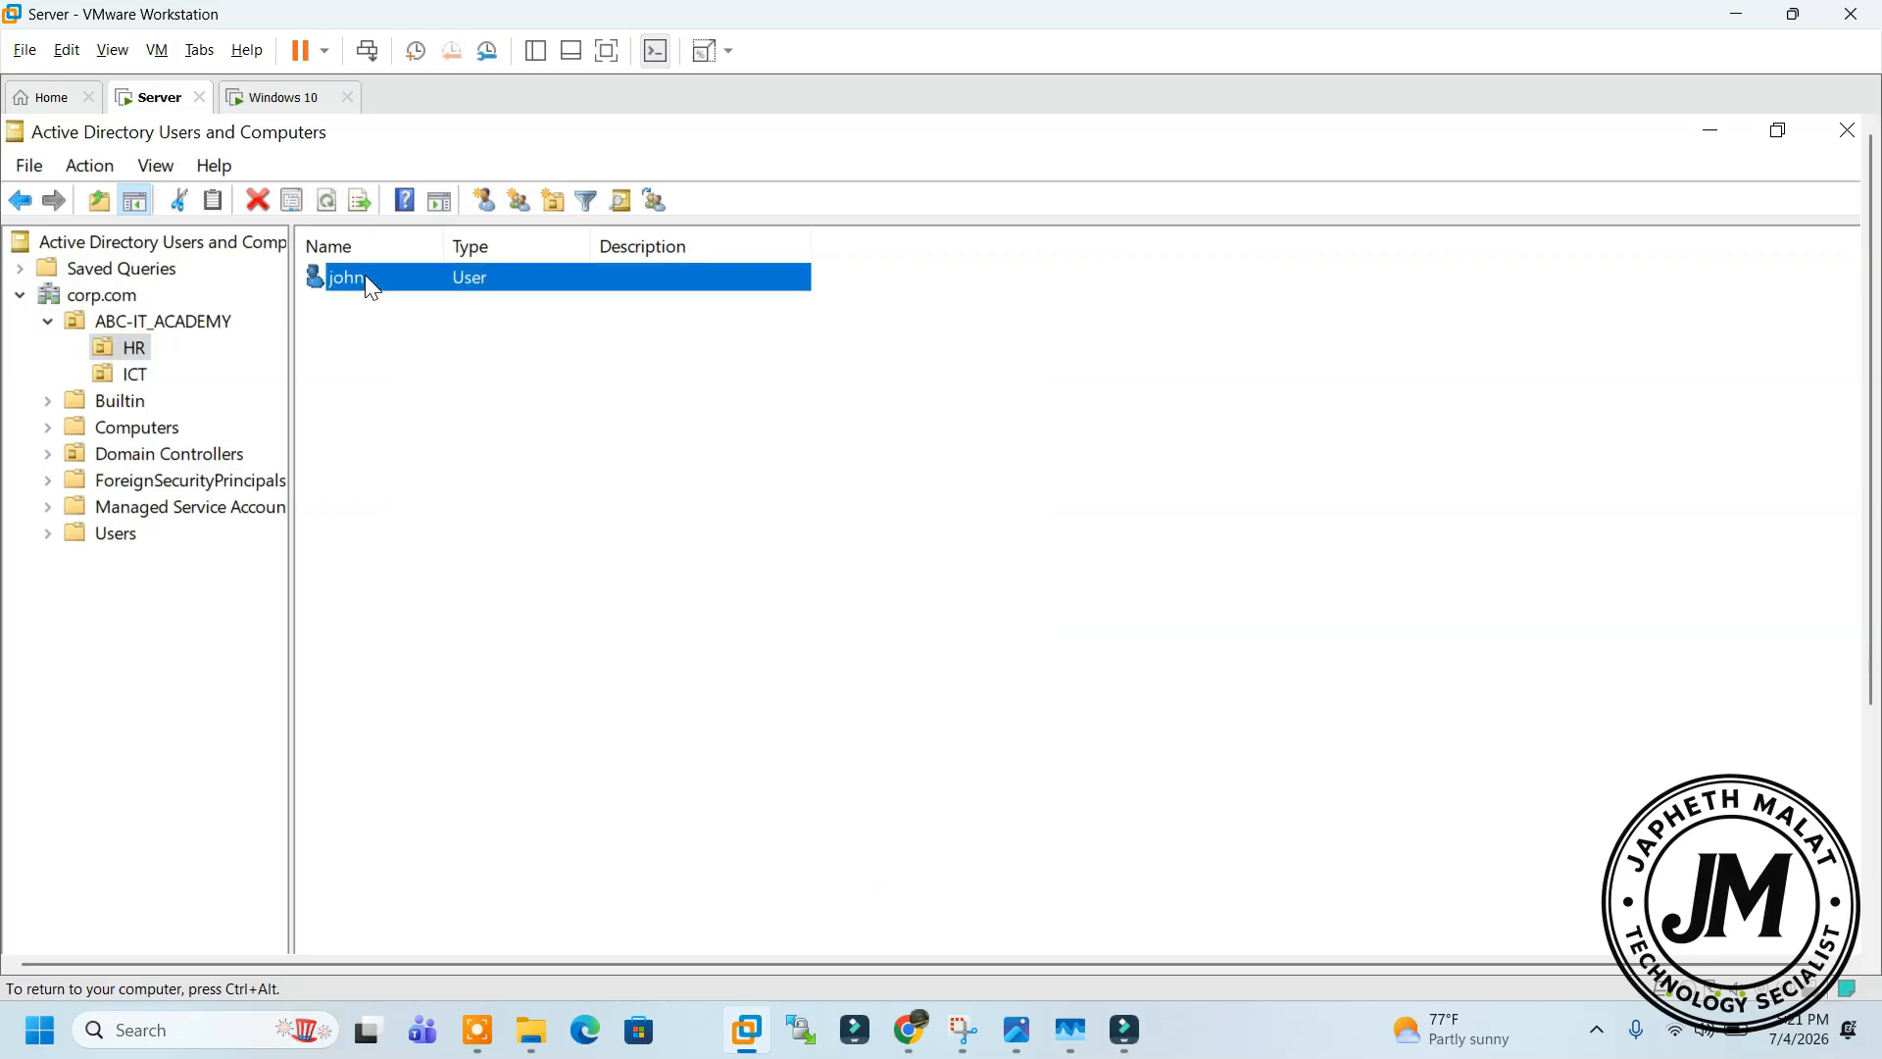
left_click(142, 377)
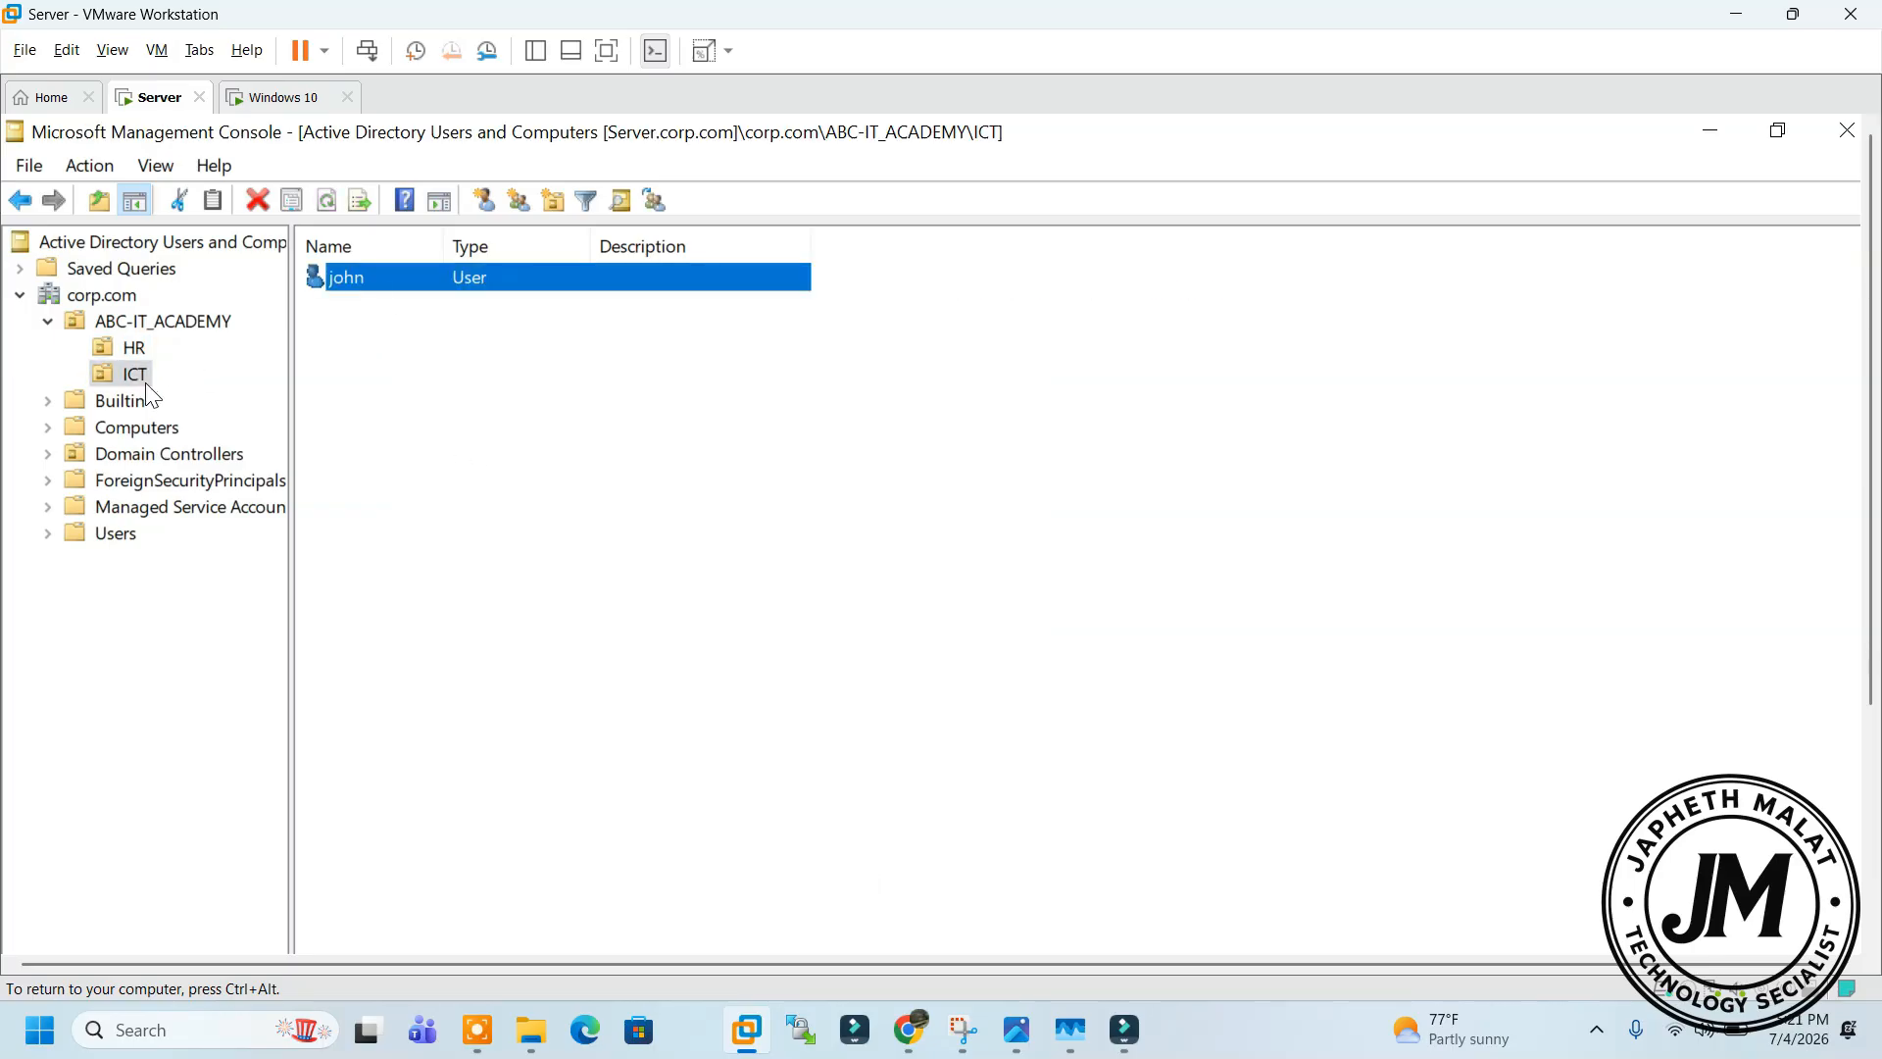
Start a new user in the ICT OU with first name and logon name Brian
right_click(387, 407)
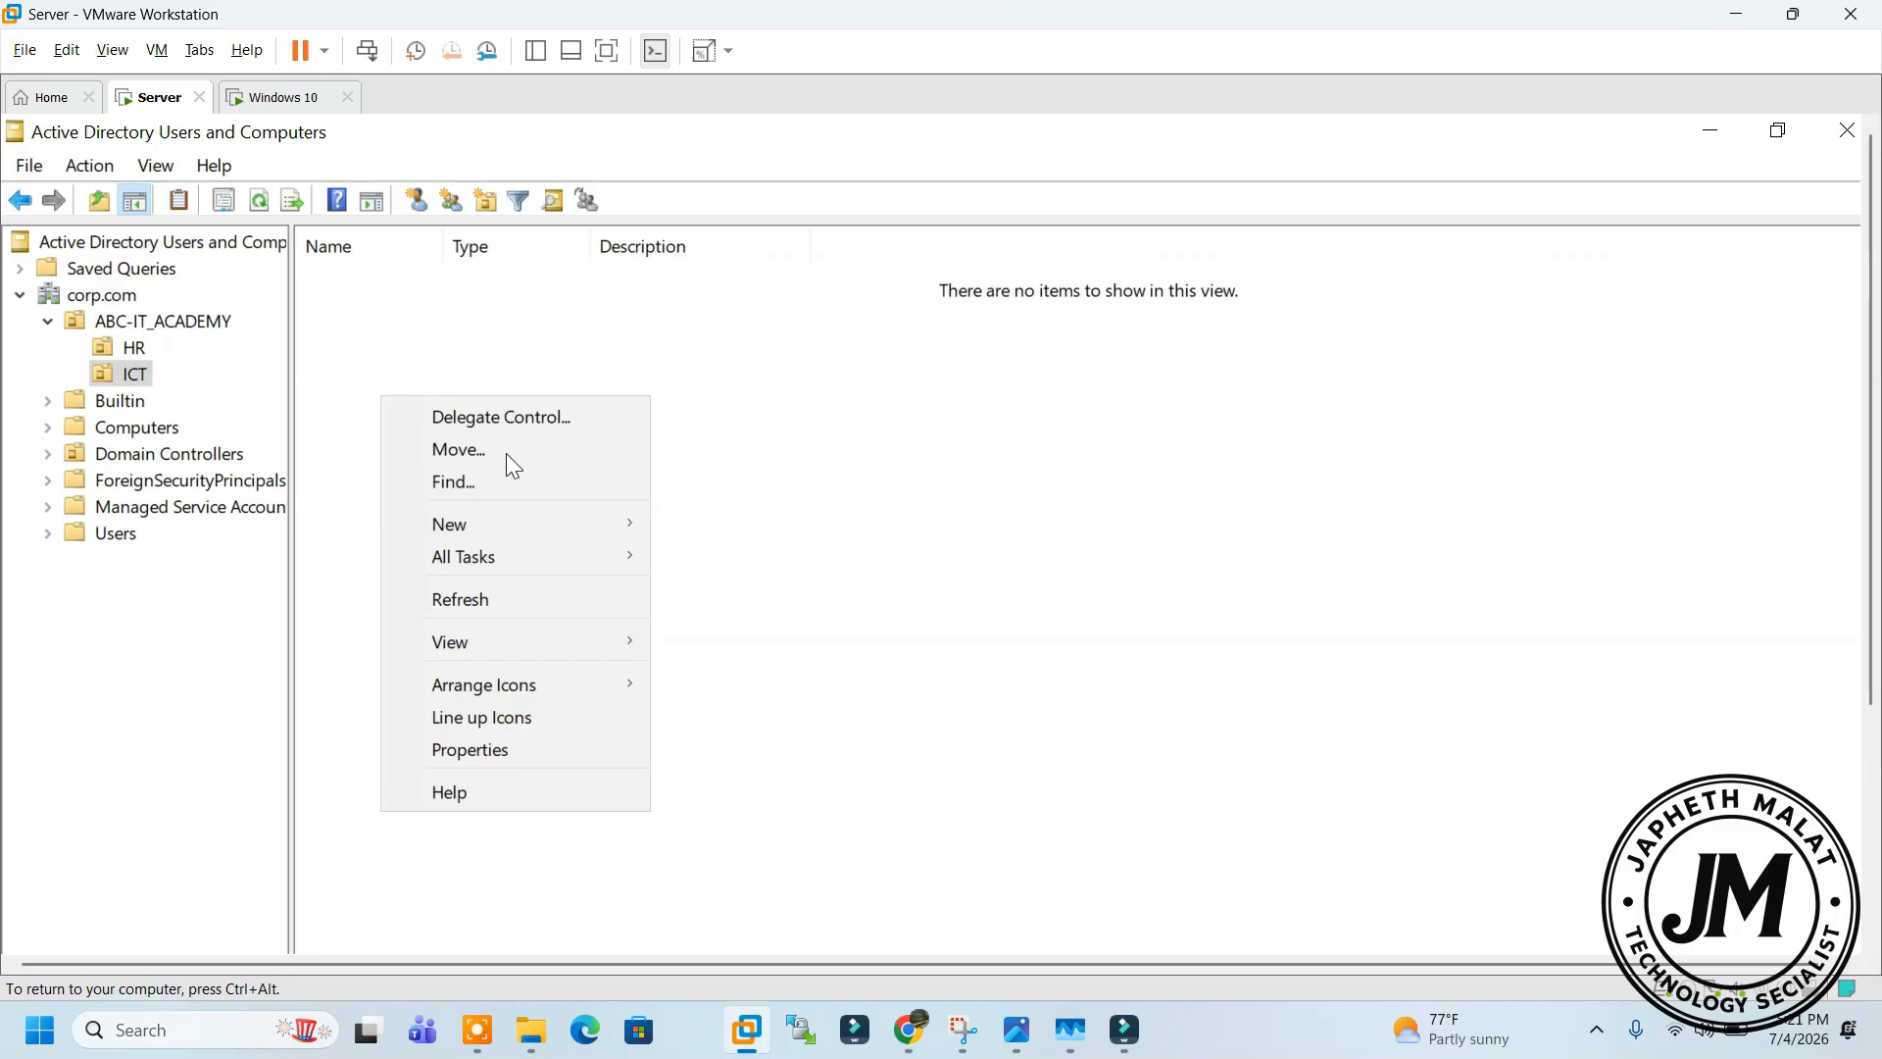
mouse_move(630, 520)
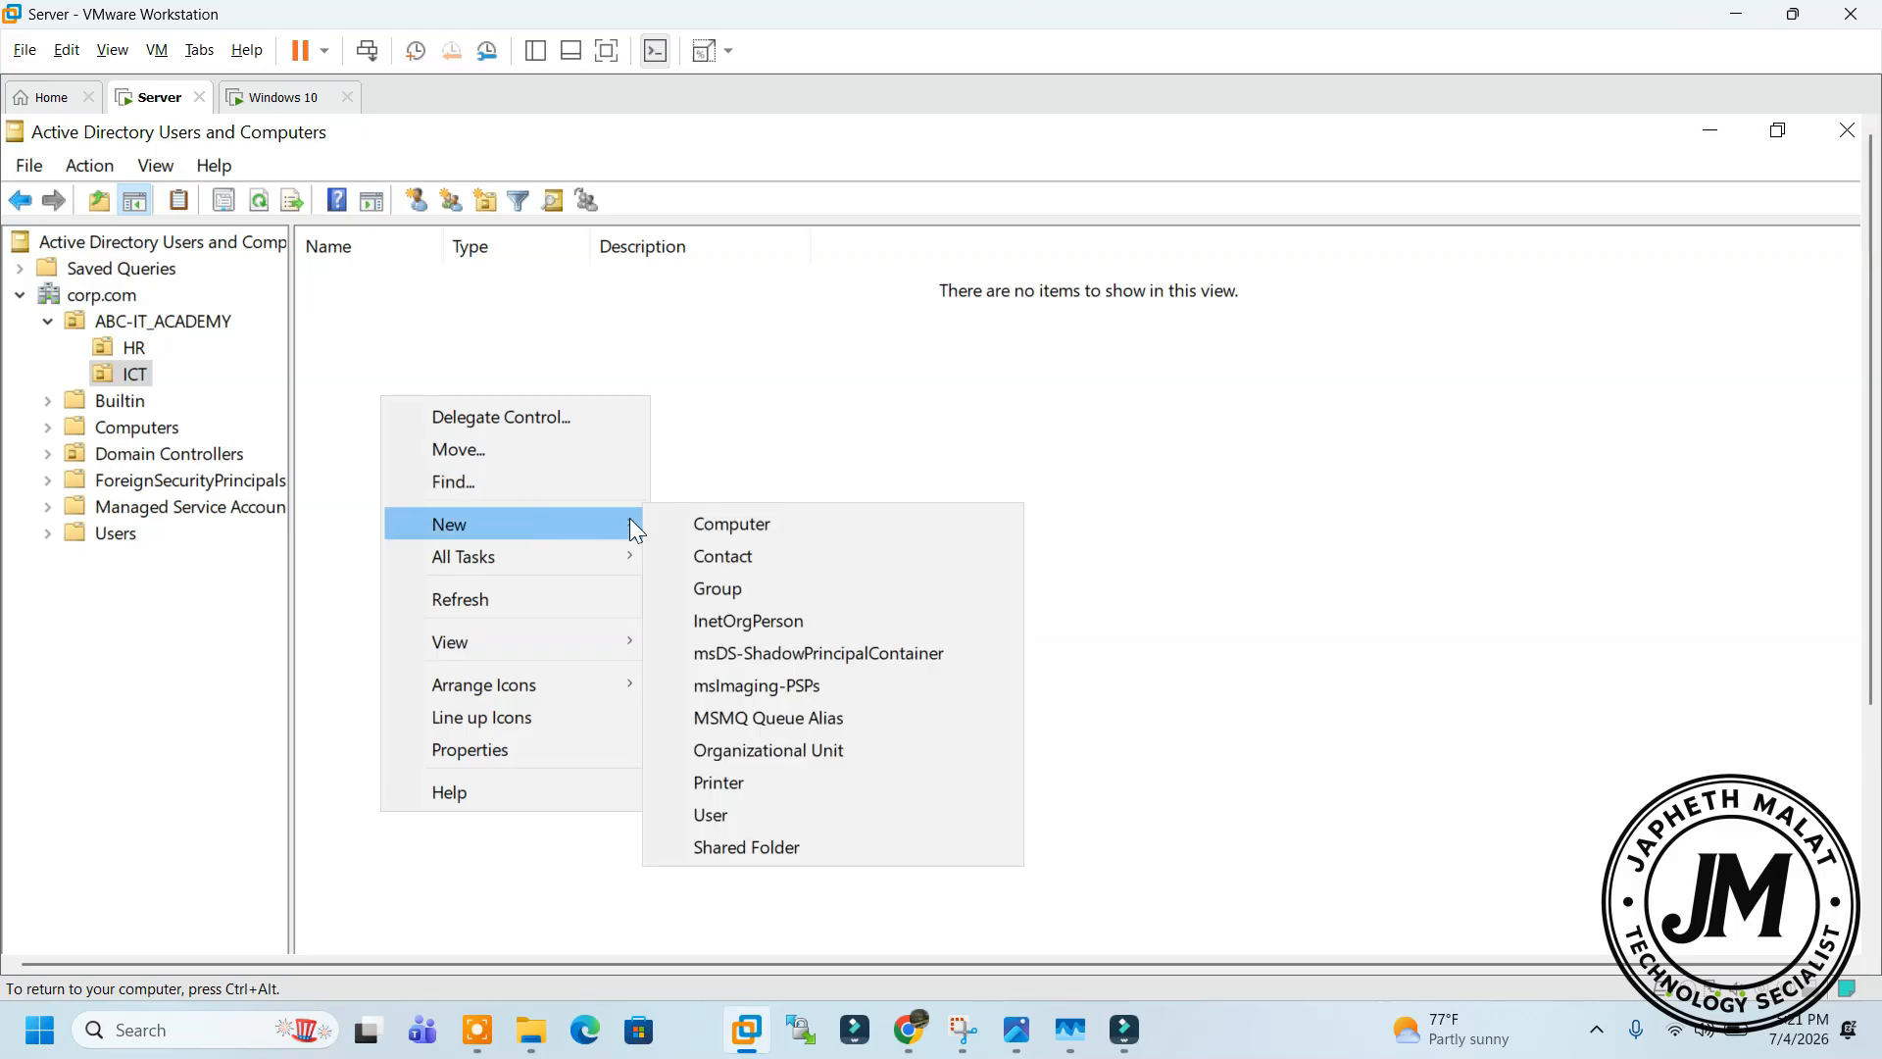
left_click(753, 814)
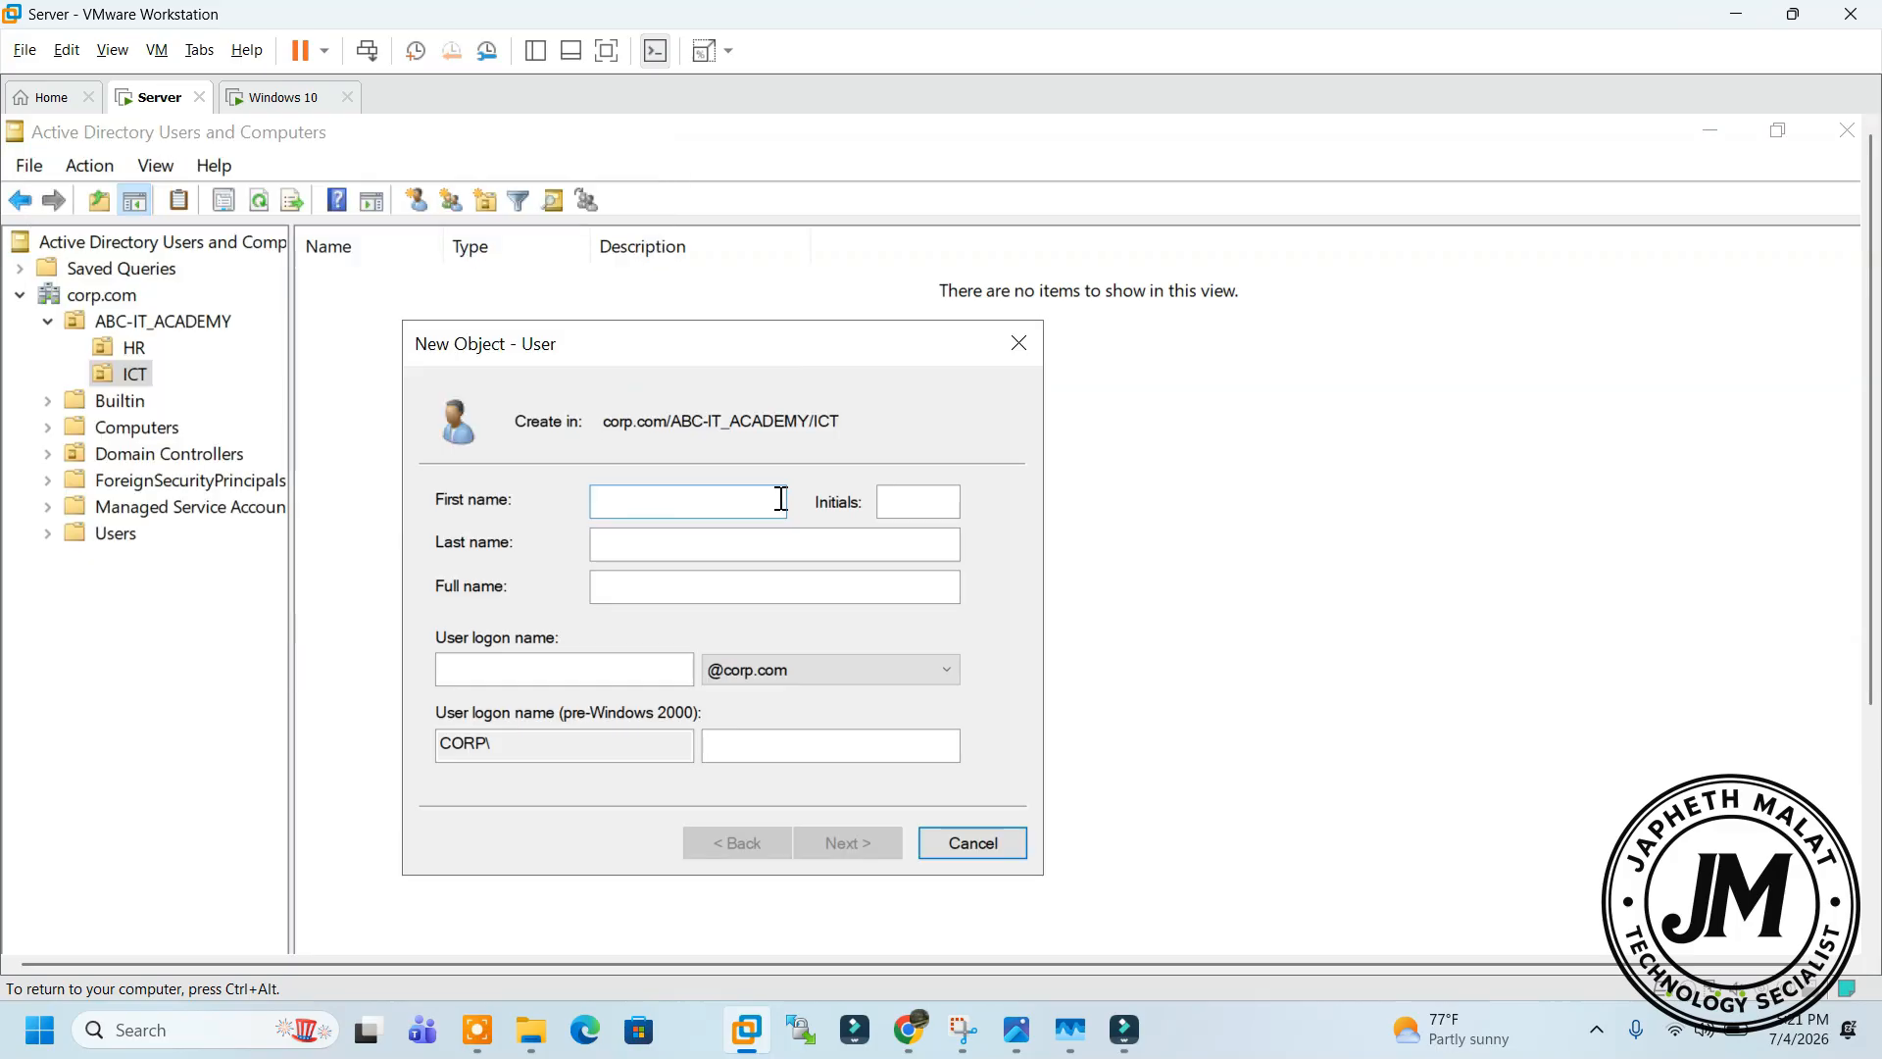
type("Brian")
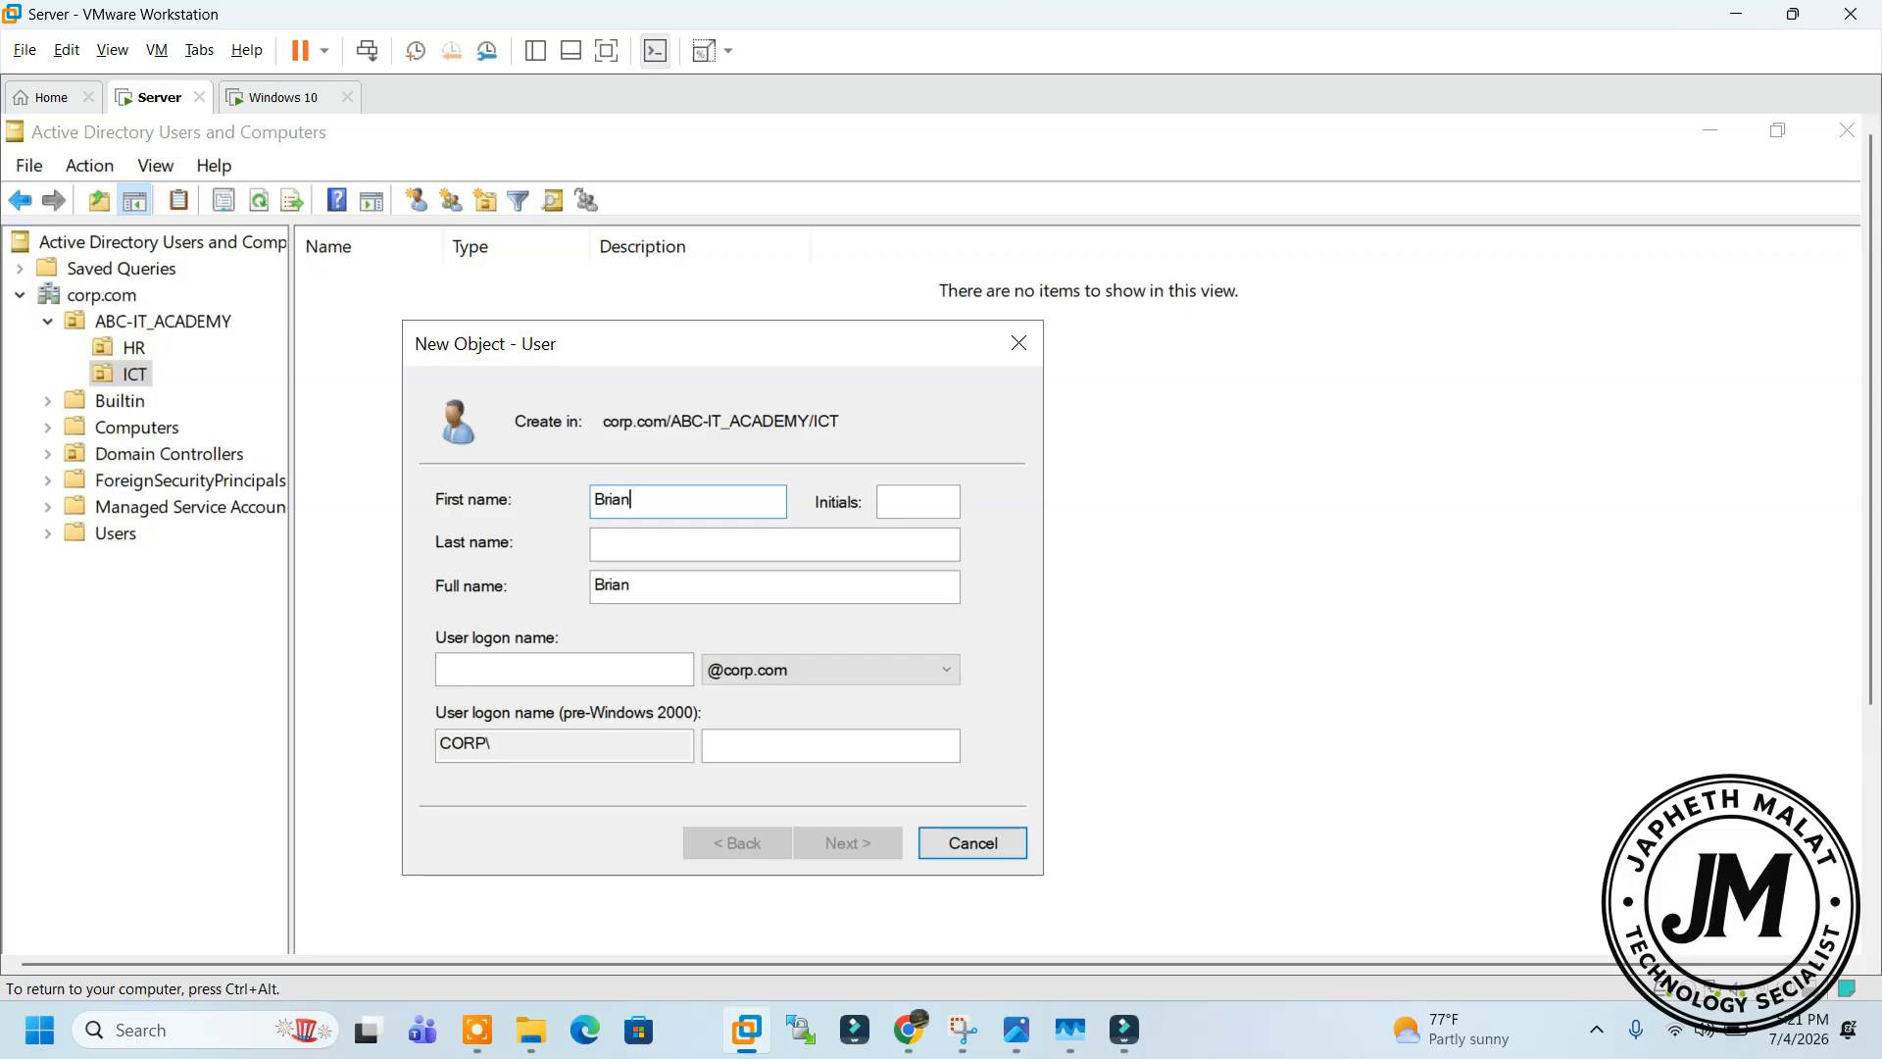
left_click(605, 664)
type("Bria")
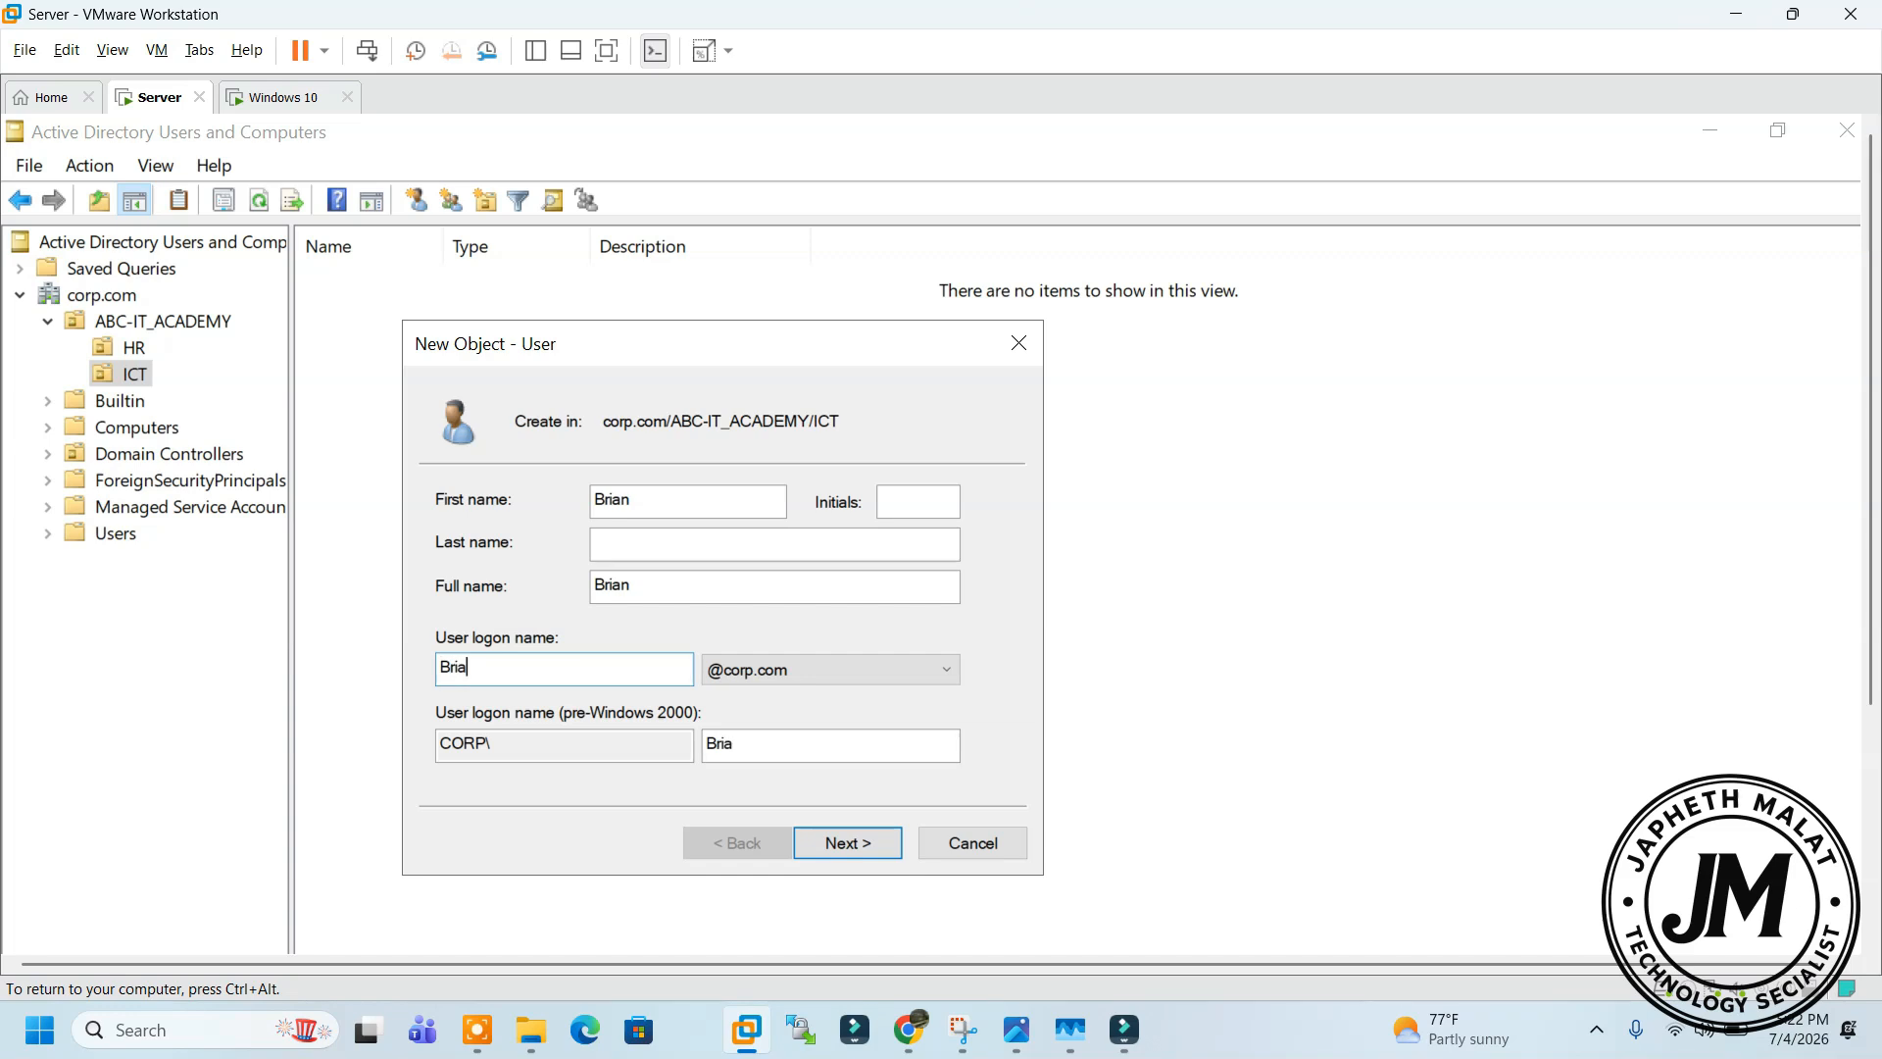
type("n")
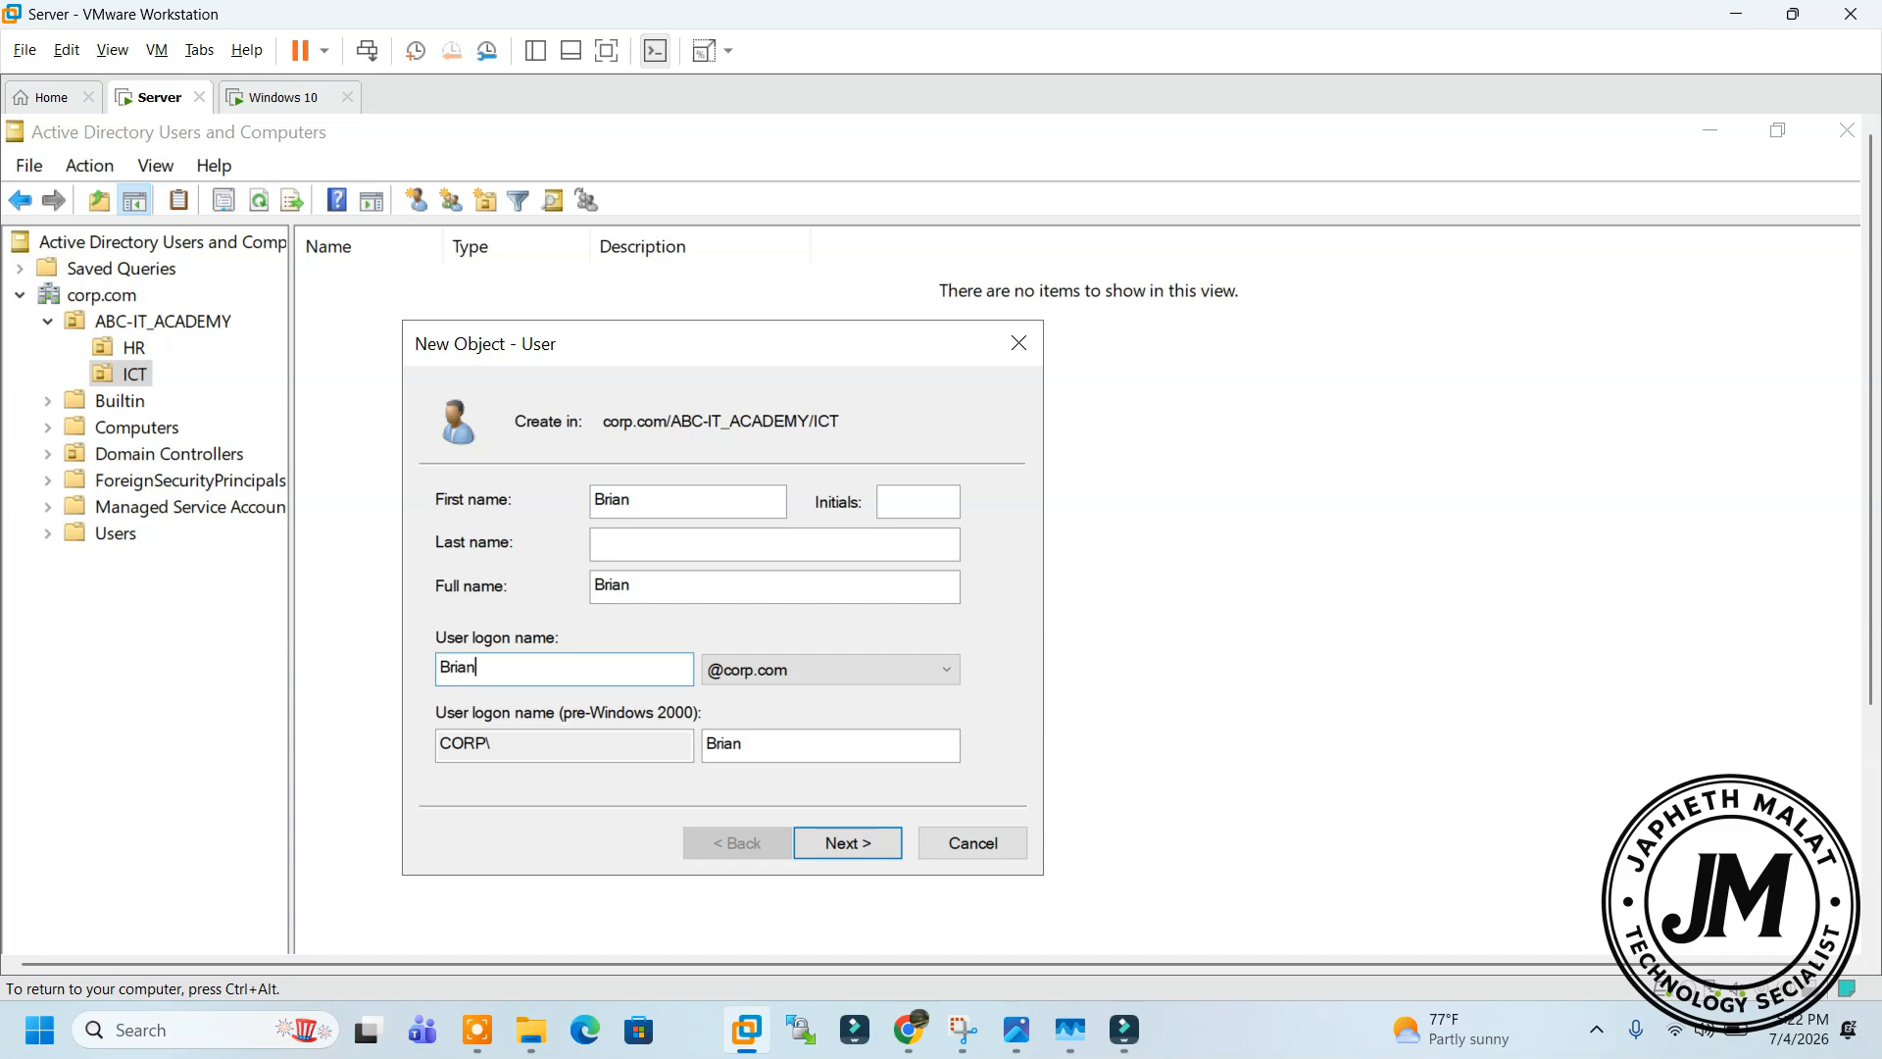
left_click(837, 845)
Enter and confirm Brian's password, toggle the next-logon password change option, and finish
type("P@ssw0rd12")
key("BackSpace")
key("BackSpace")
key("BackSpace")
key("BackSpace")
key("BackSpace")
key("BackSpace")
key("BackSpace")
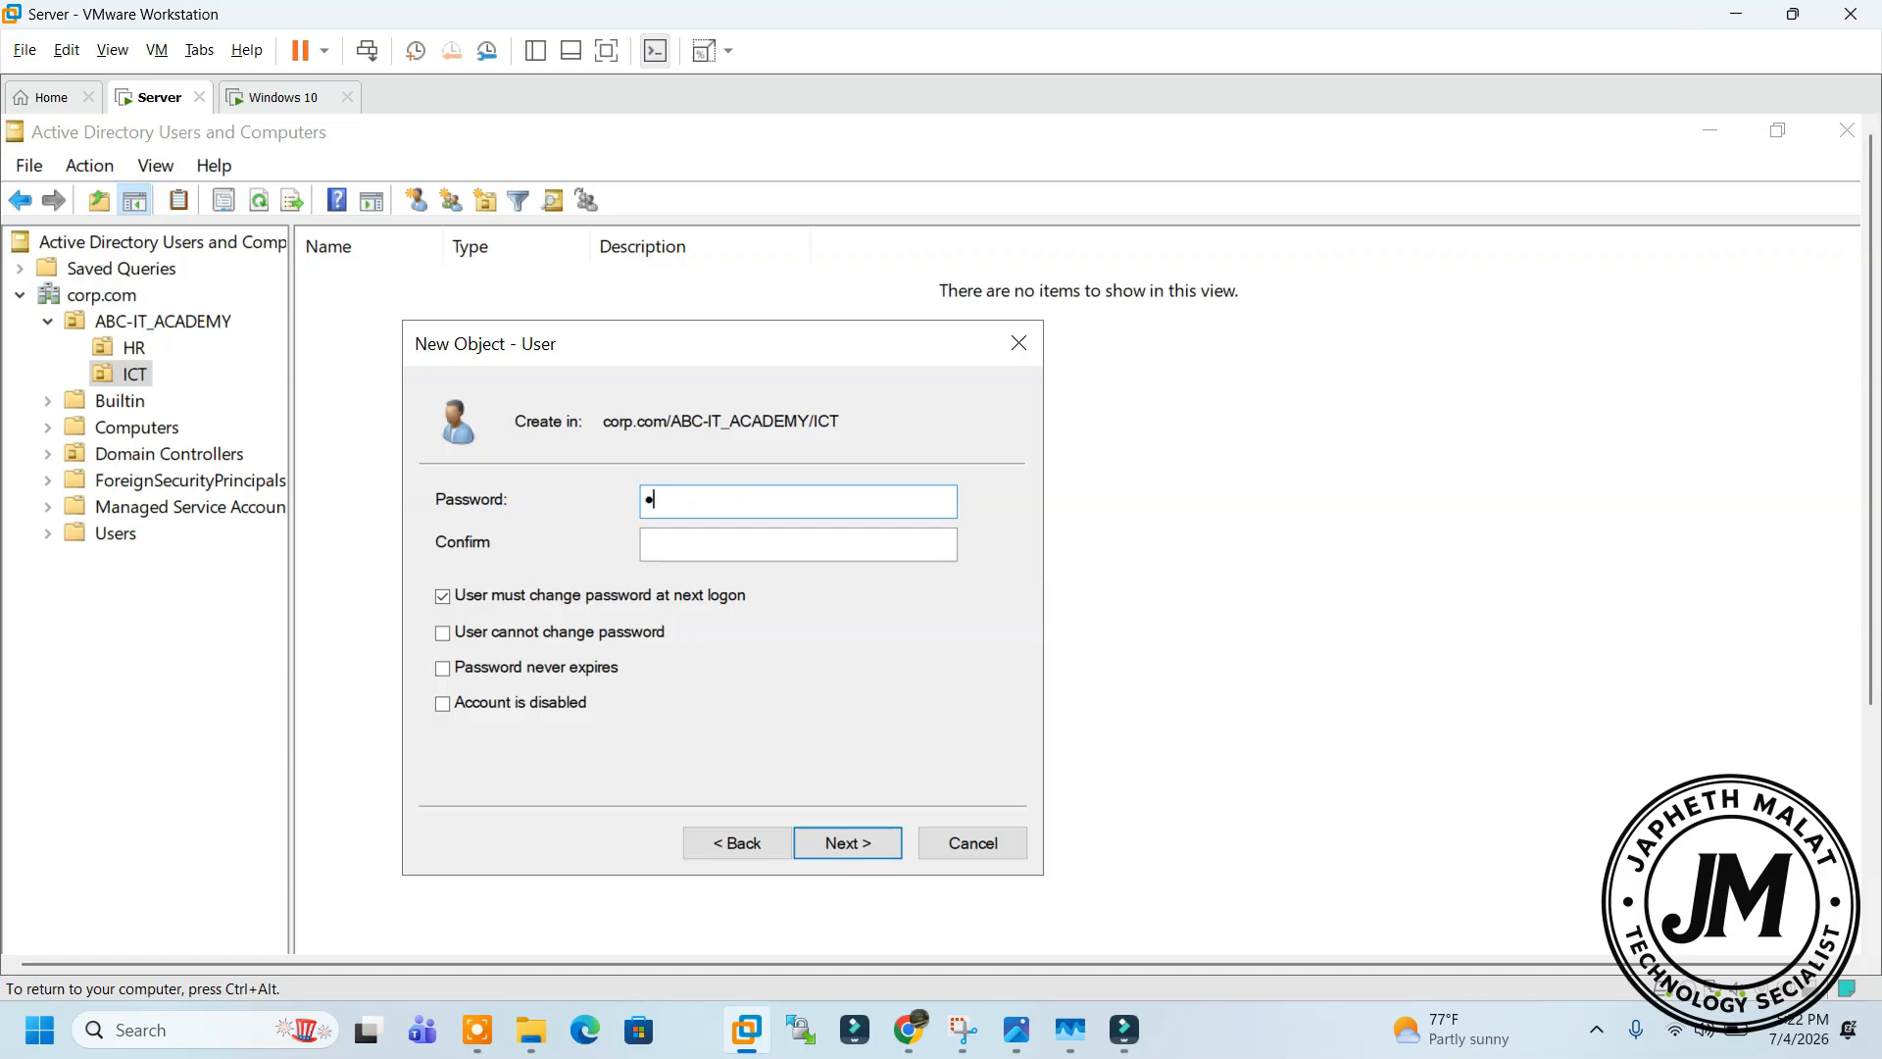
type("ssw")
key("Tab")
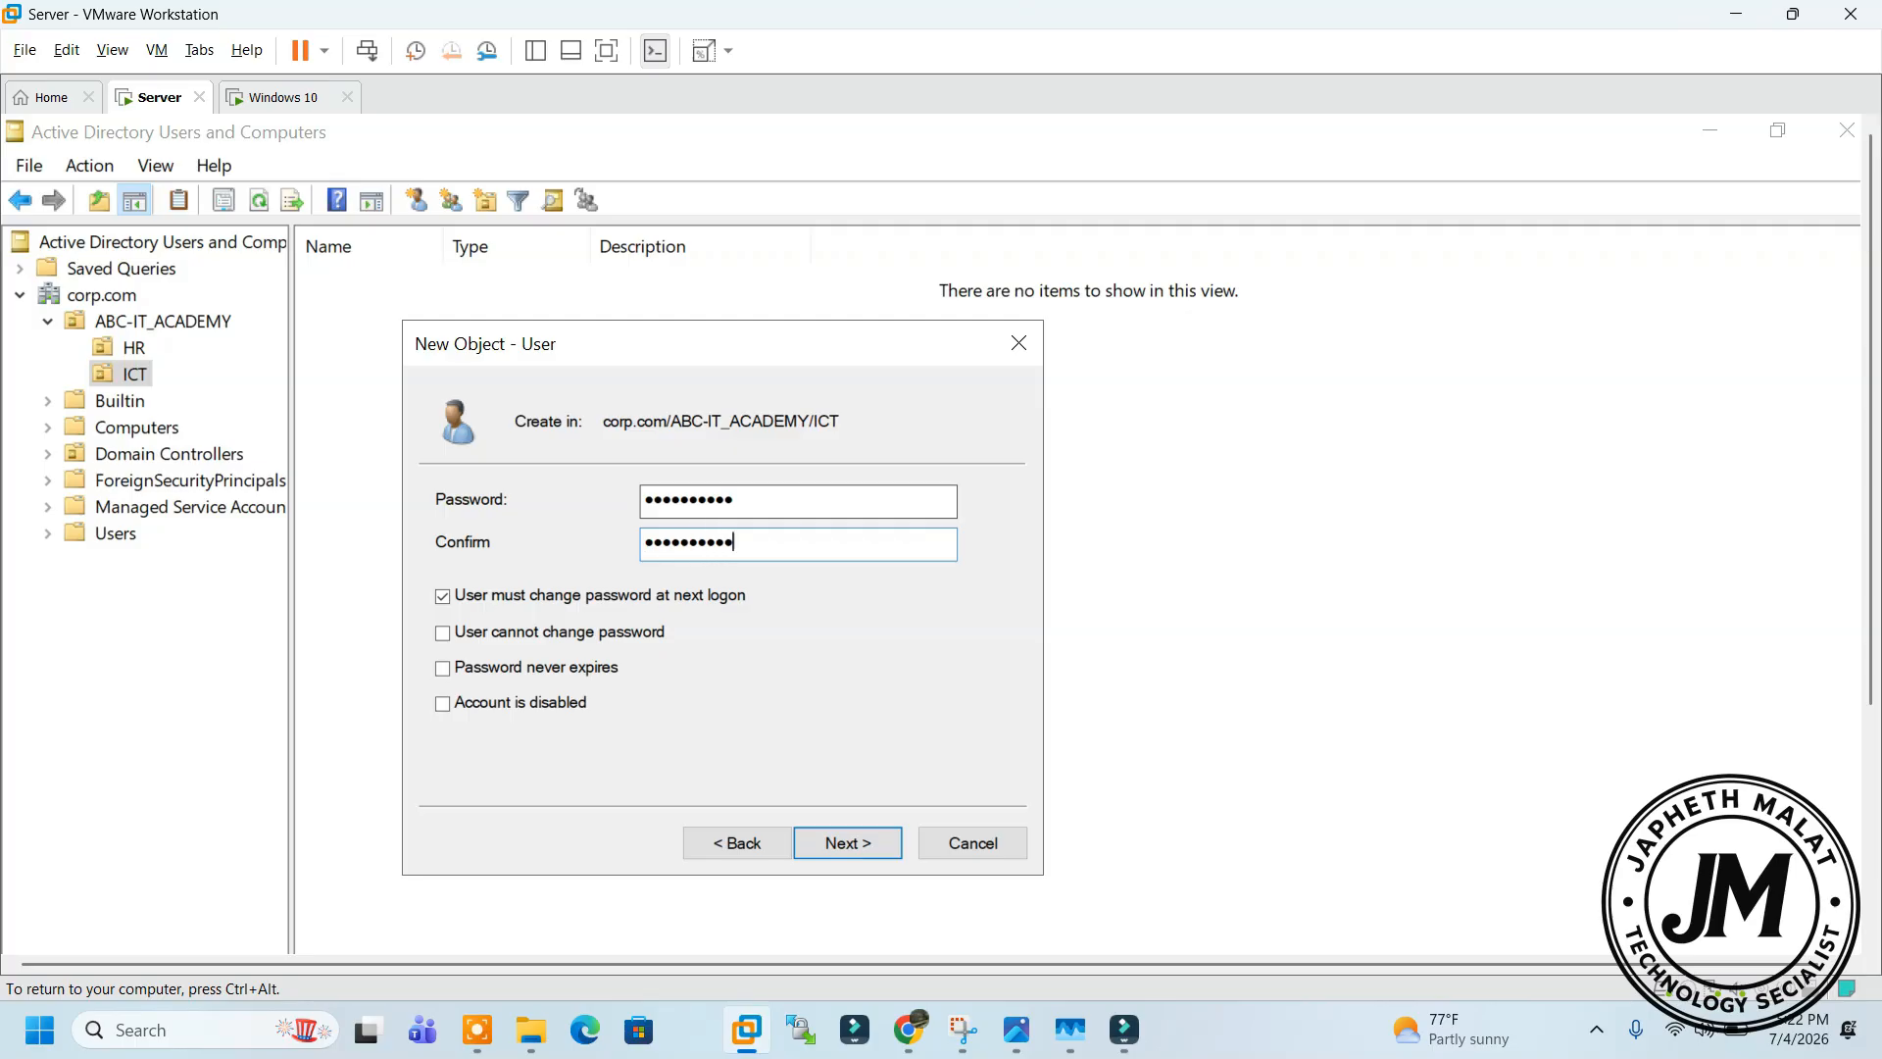
left_click(518, 597)
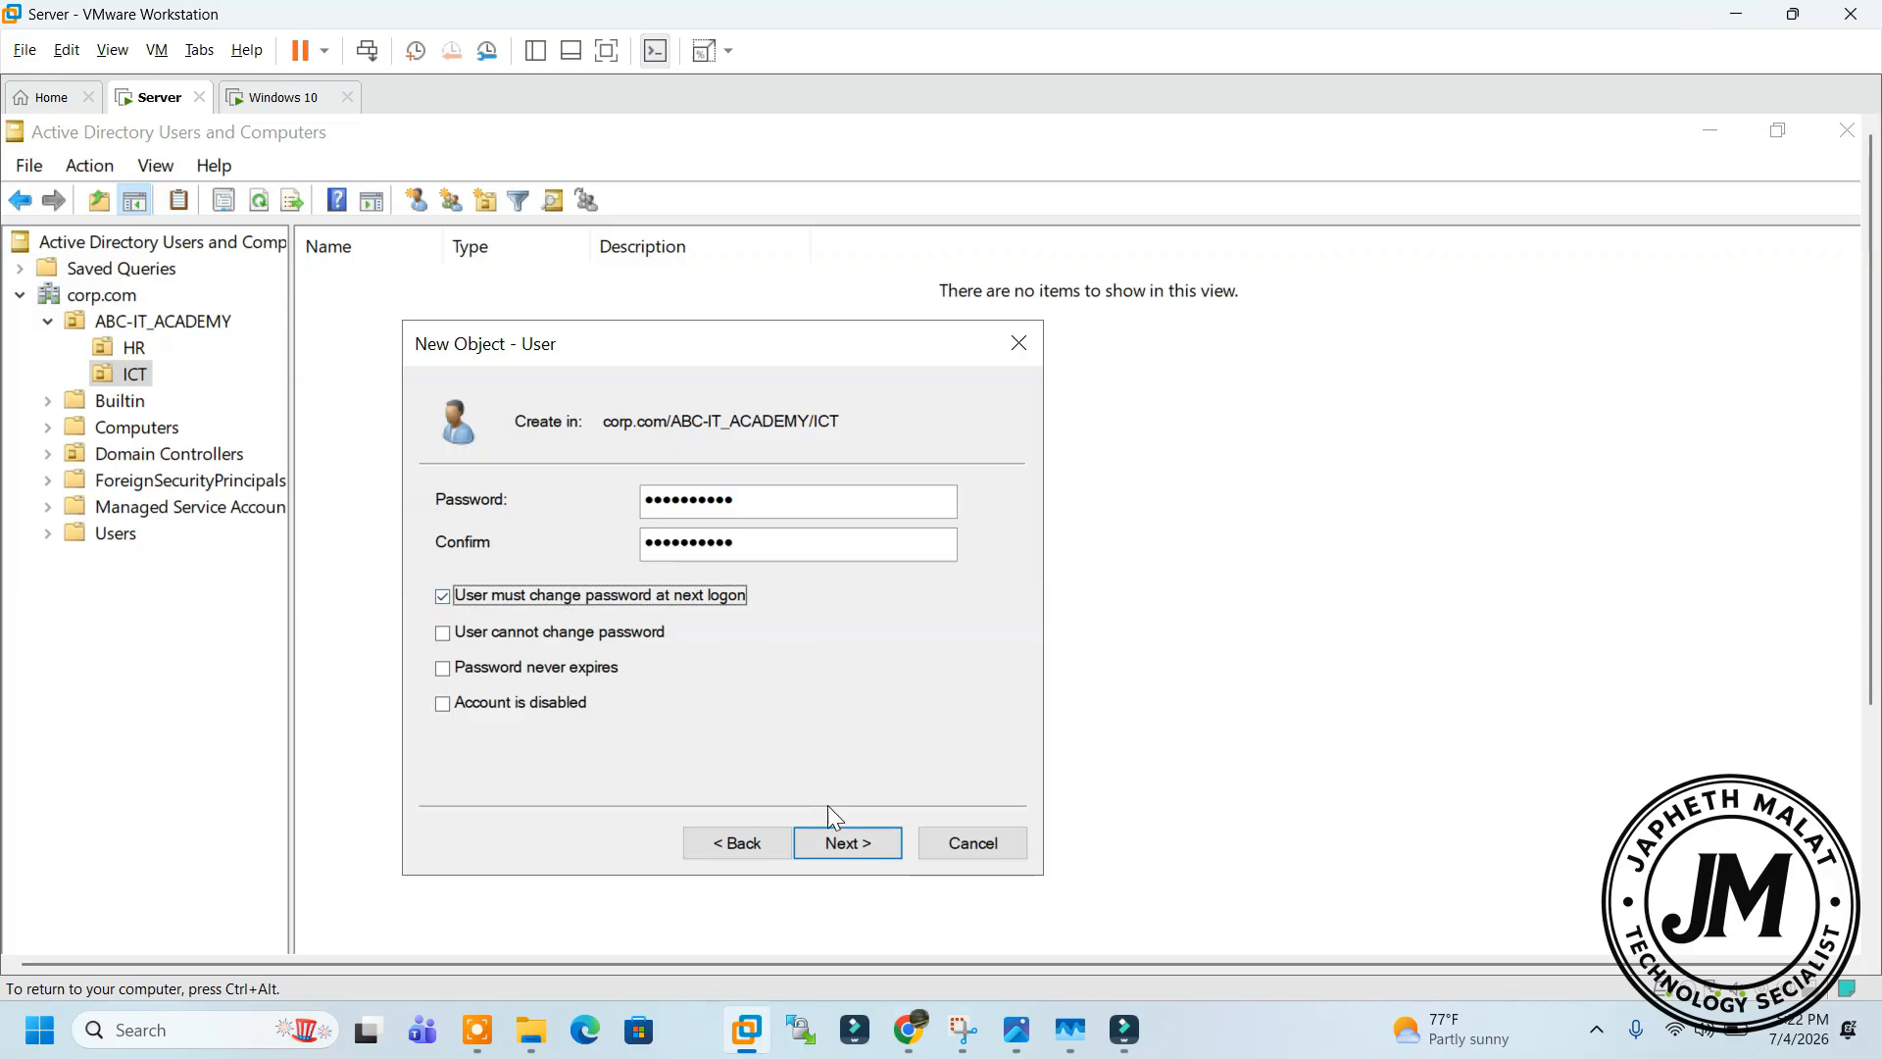
left_click(846, 843)
left_click(848, 843)
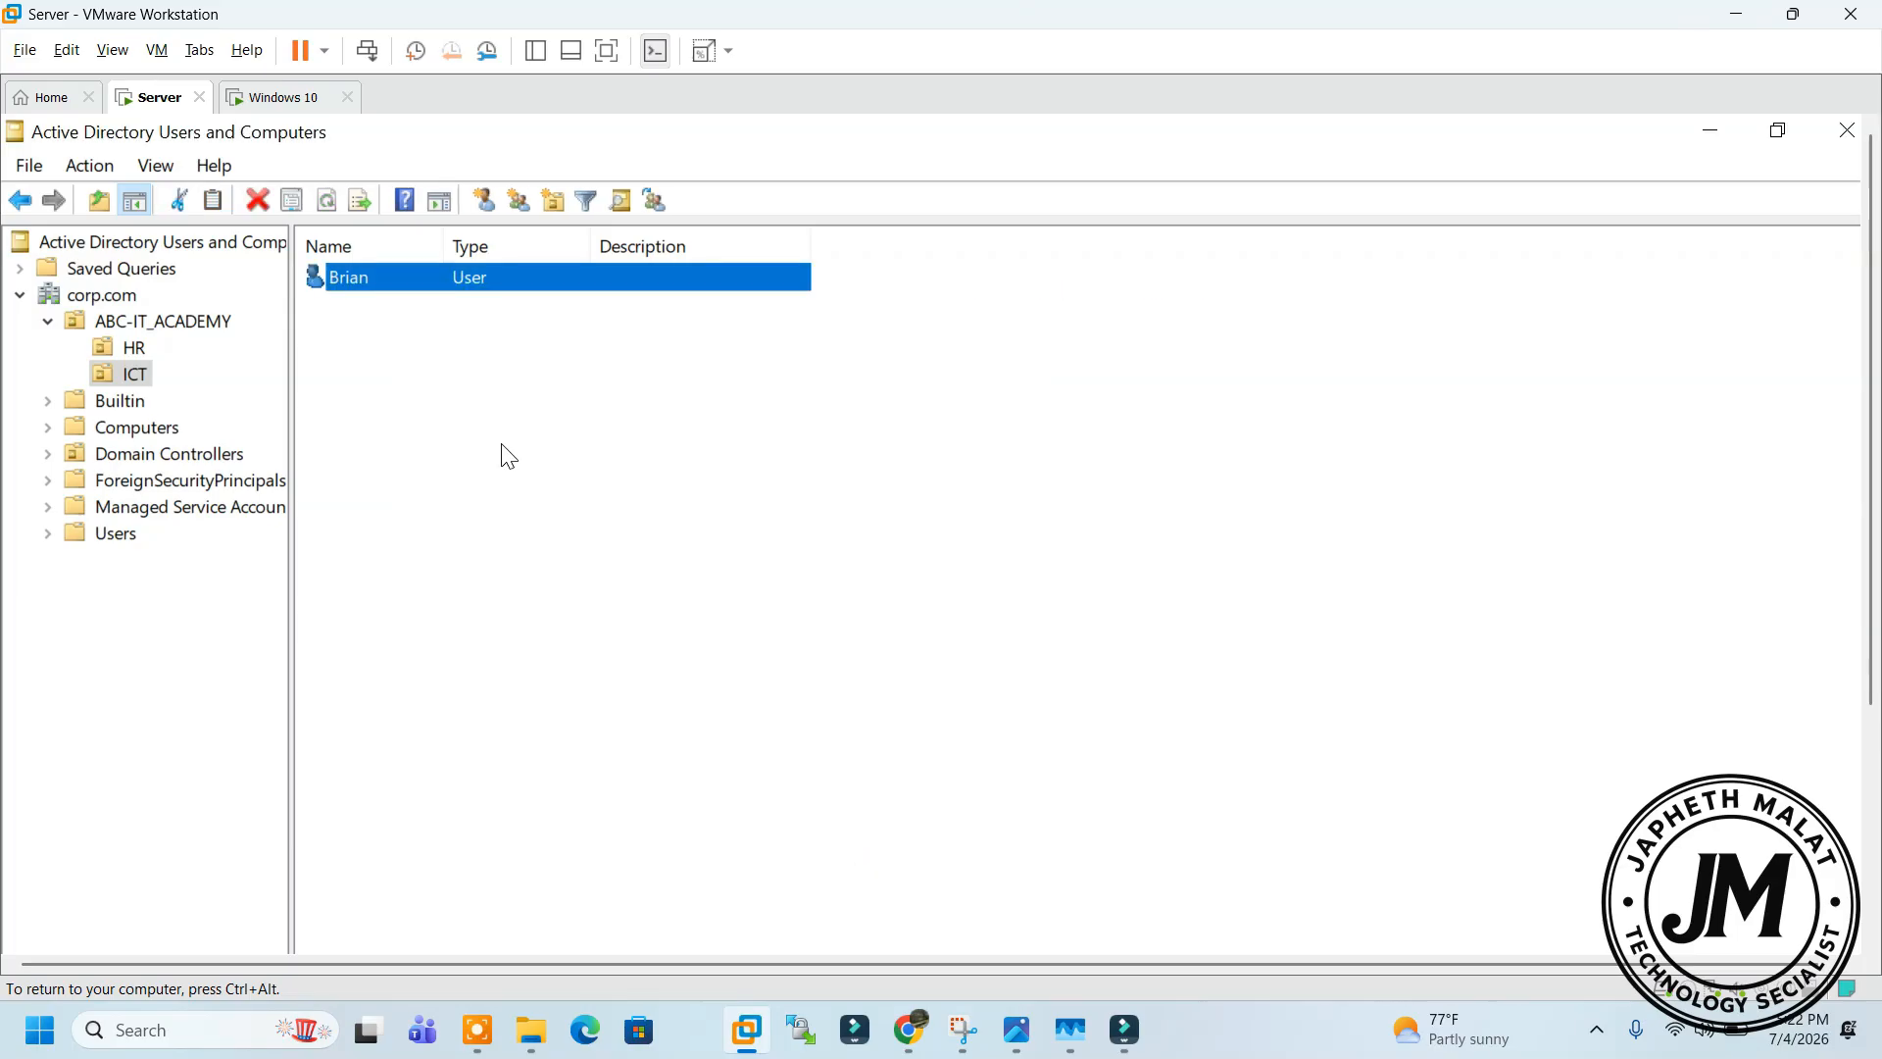
Create a group named HR-DEPT in the HR OU
left_click(140, 346)
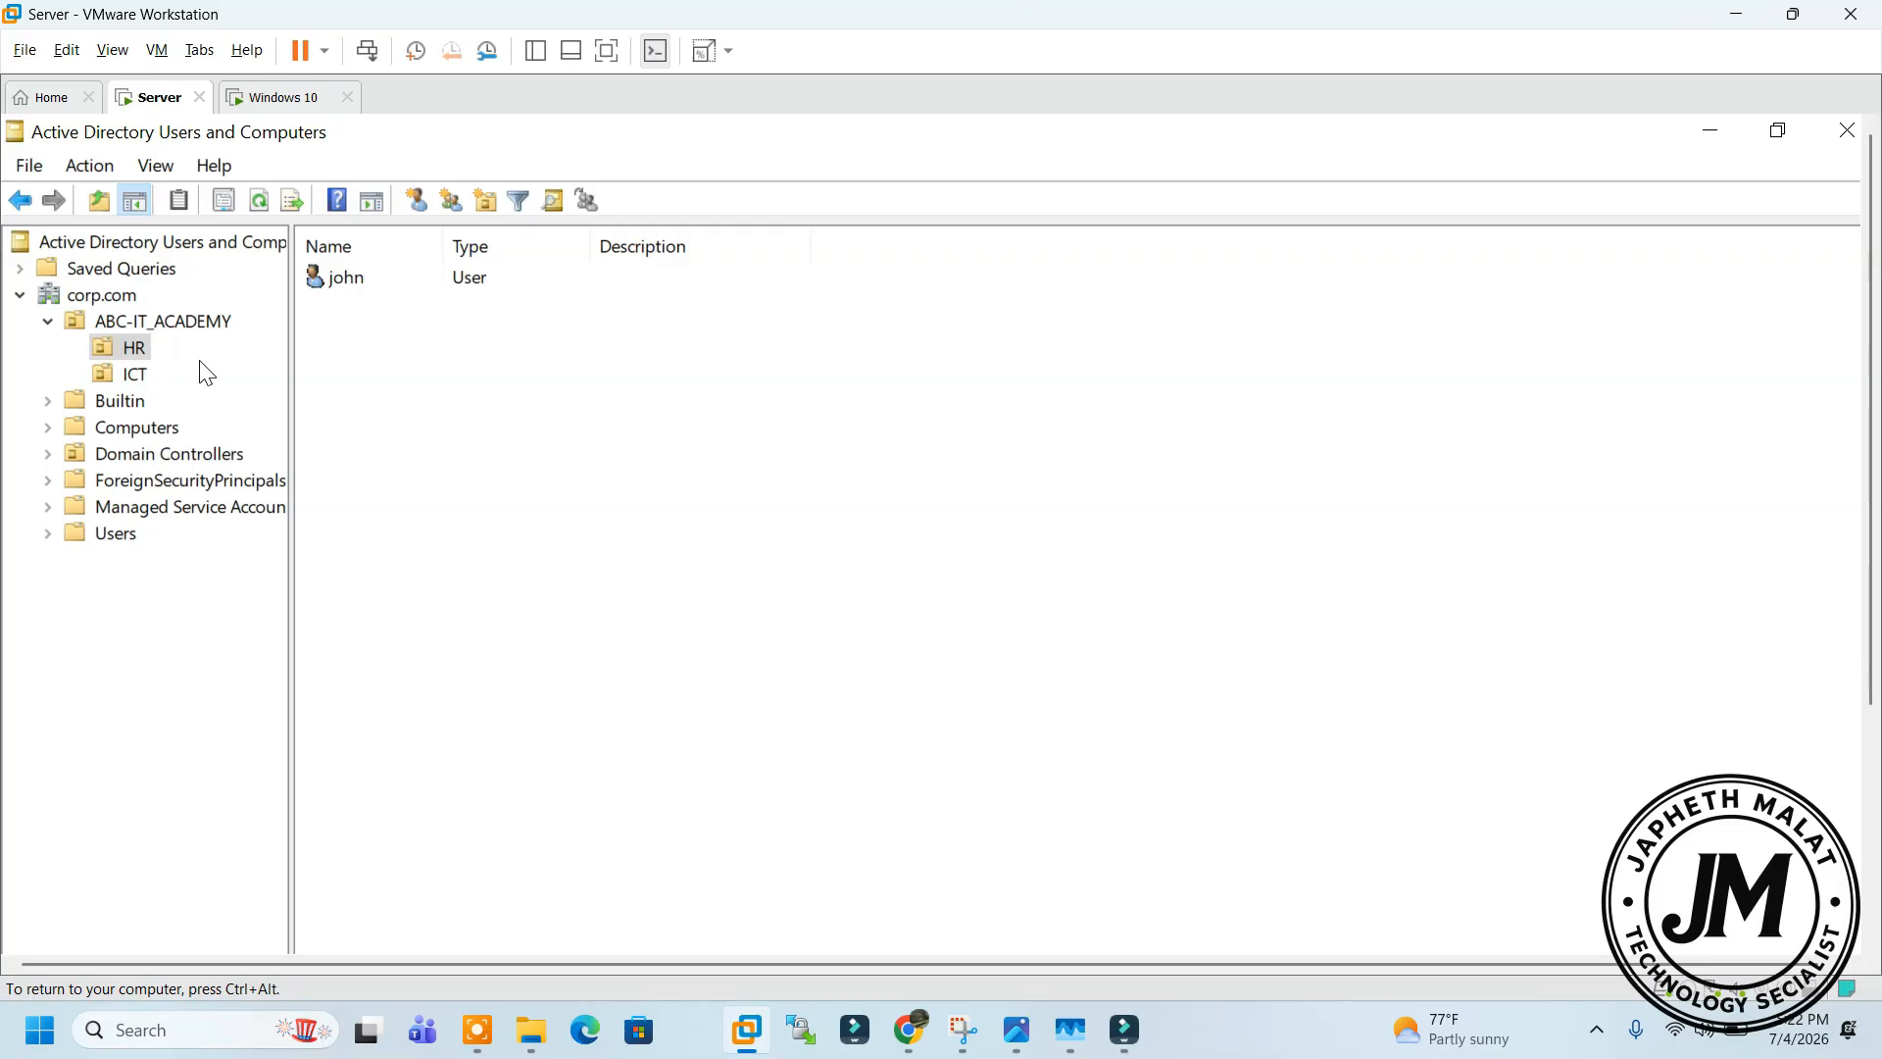
right_click(425, 351)
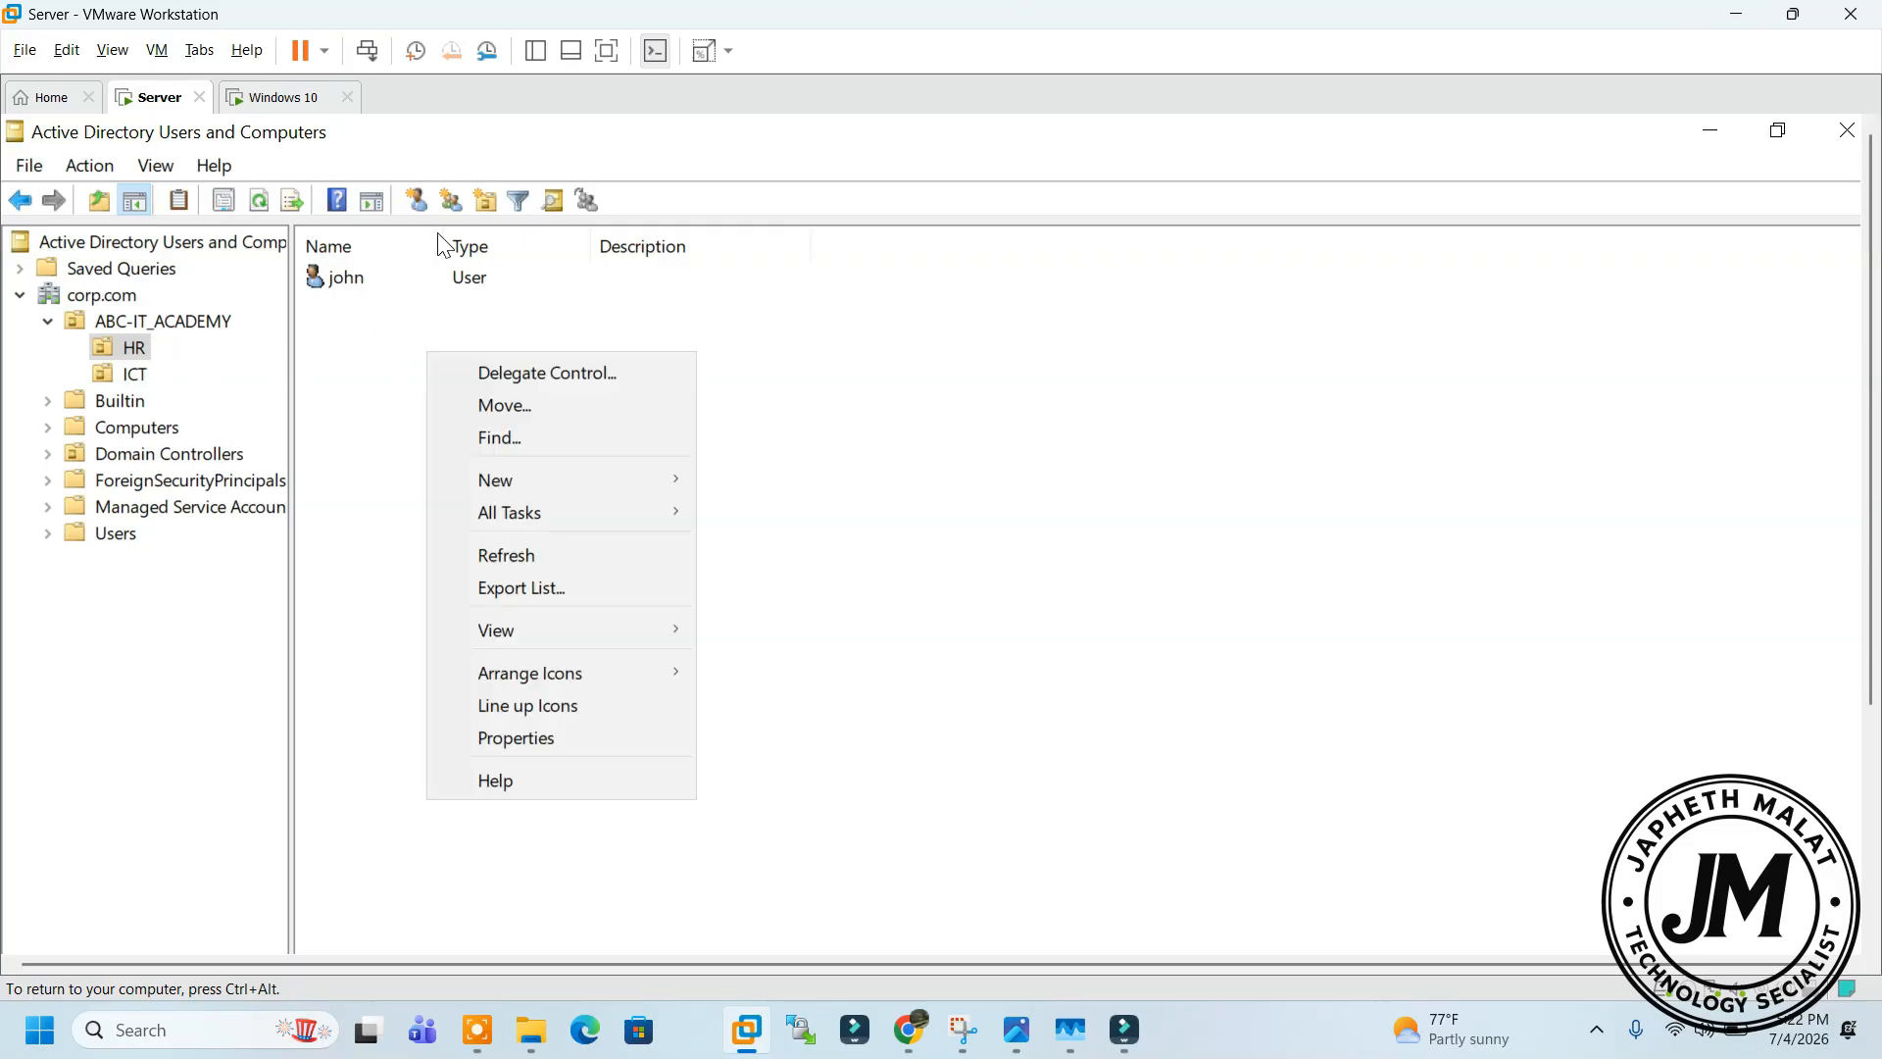
left_click(451, 202)
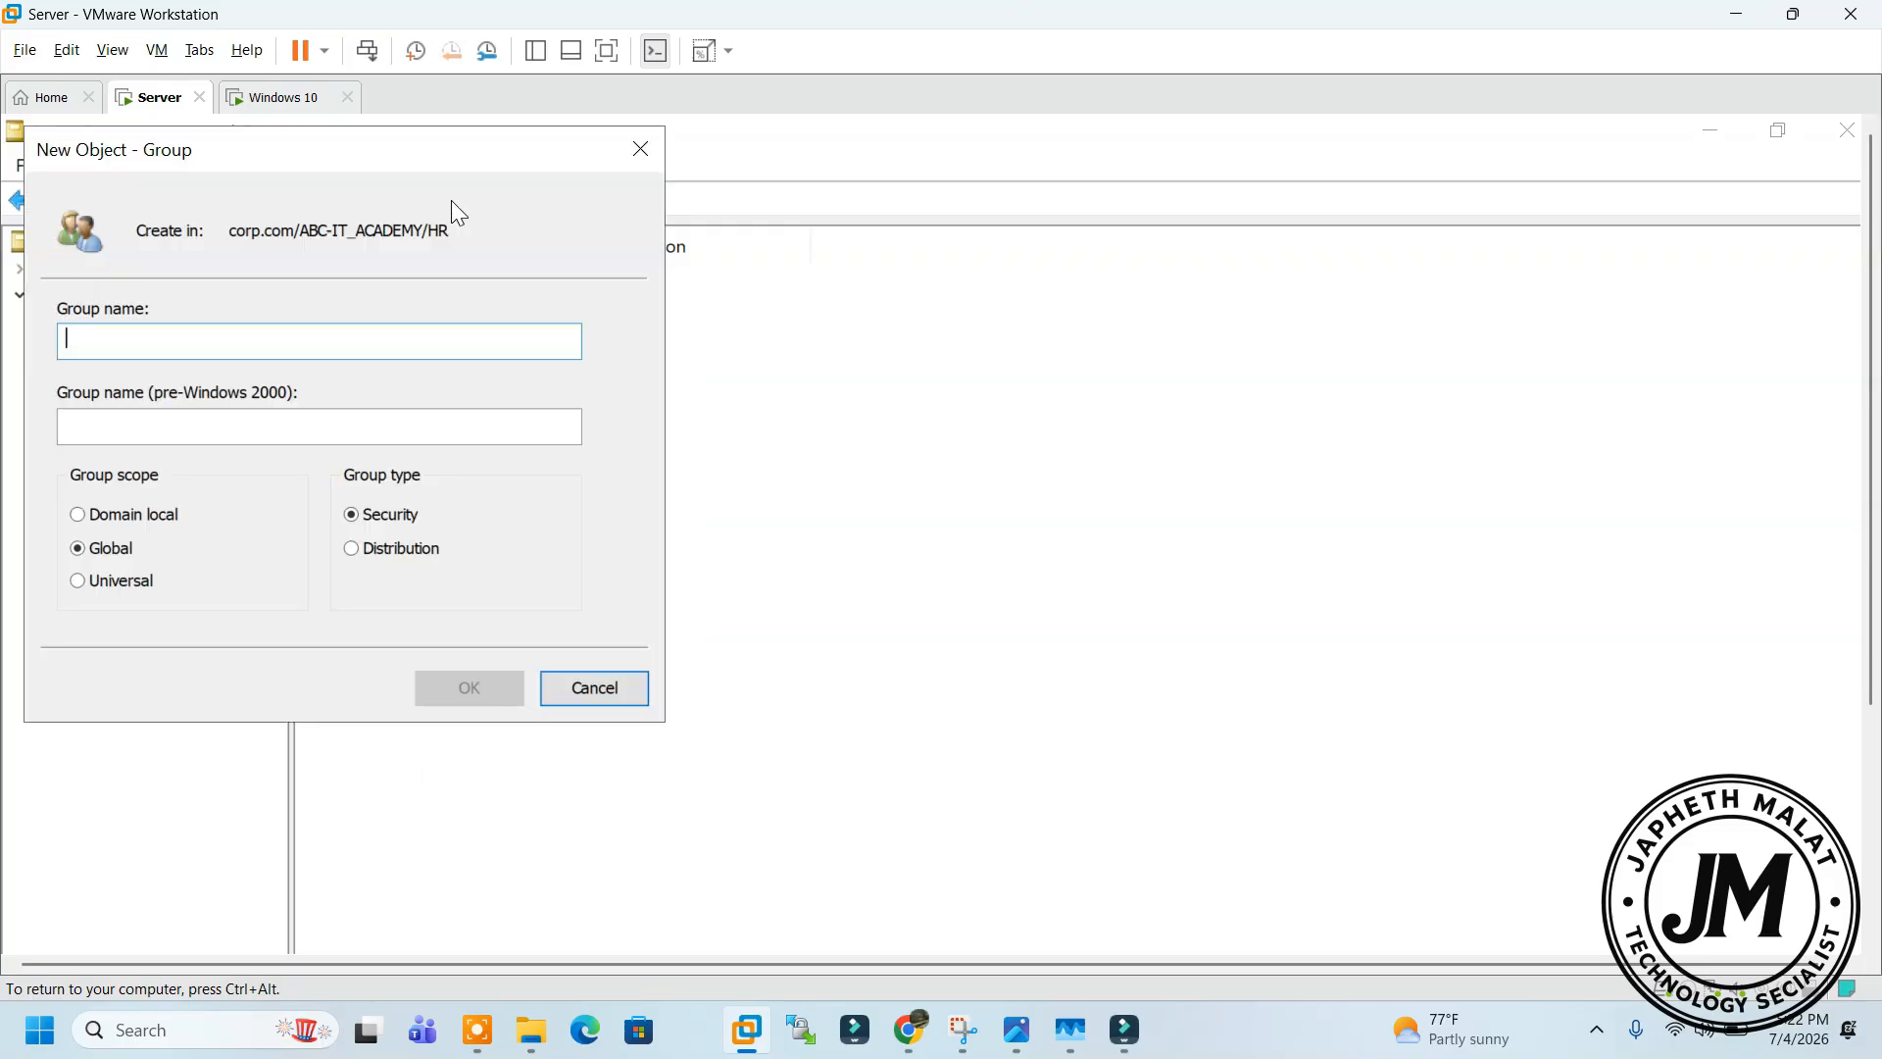
left_click(624, 155)
right_click(597, 349)
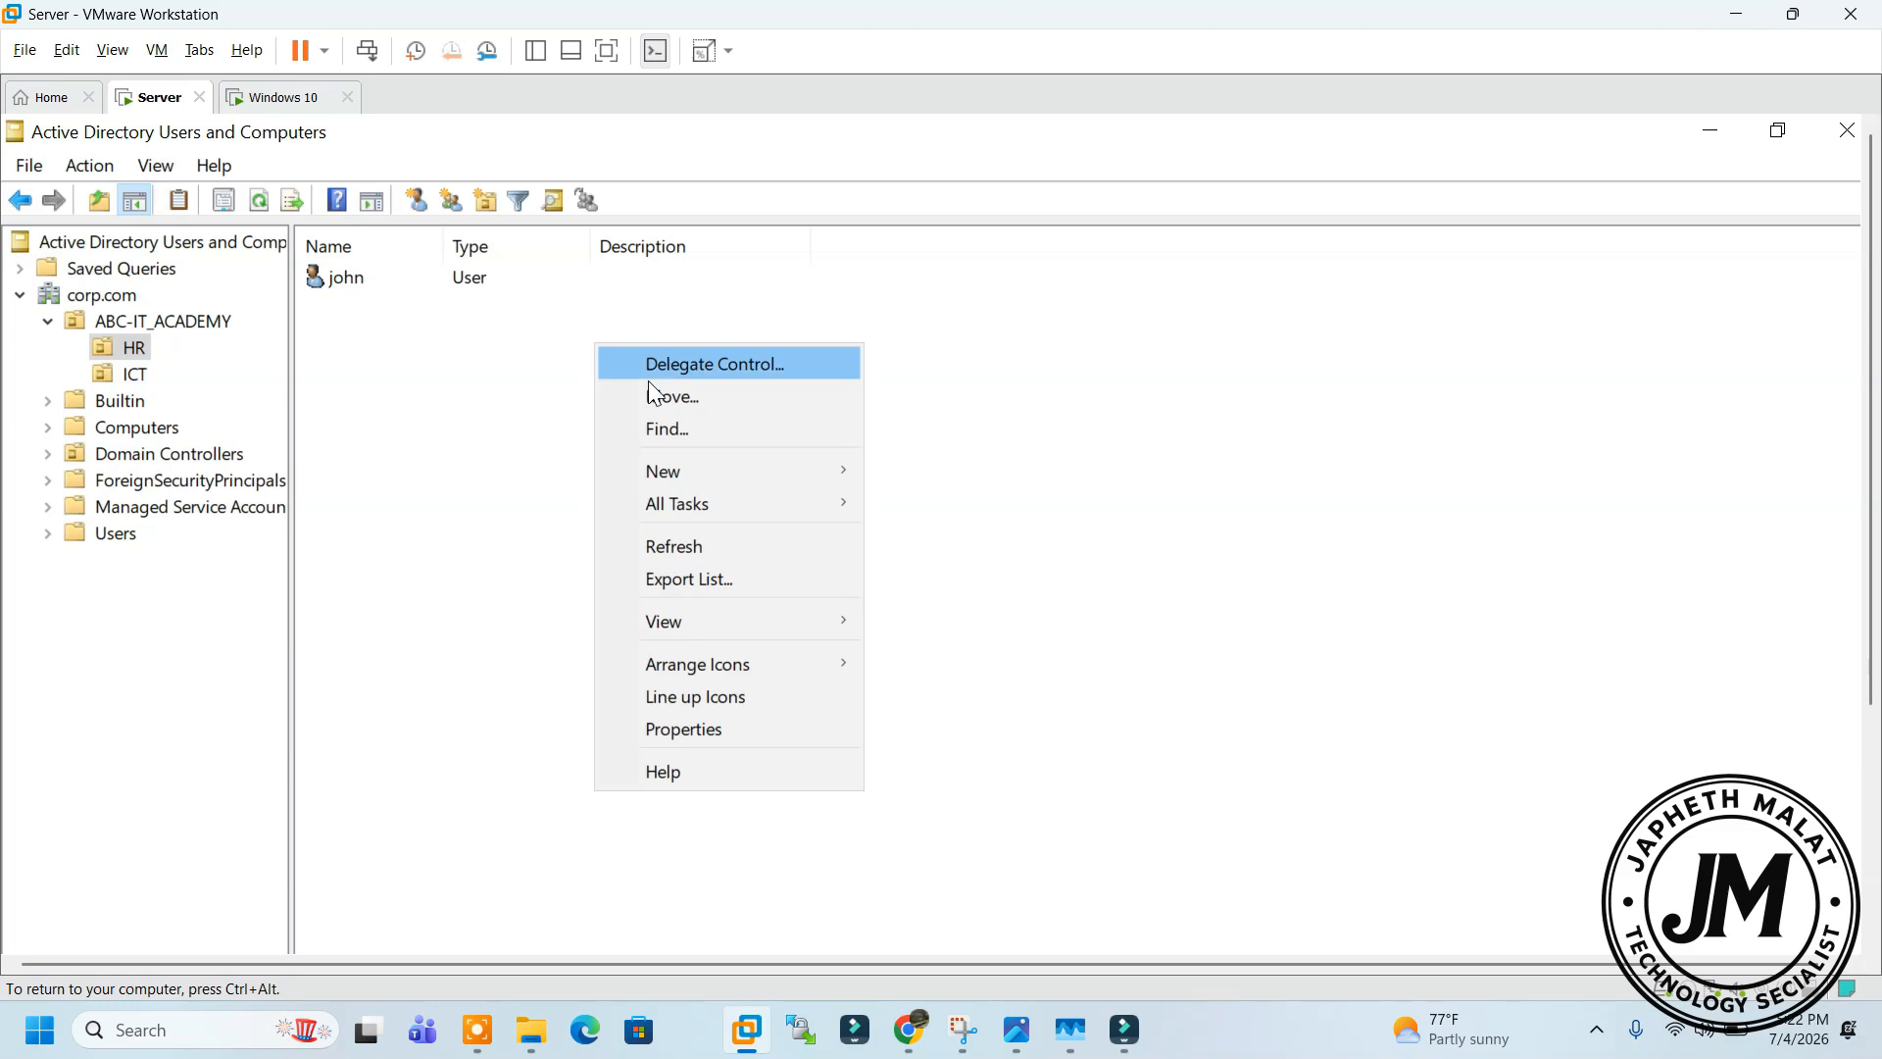
mouse_move(728, 460)
left_click(1019, 539)
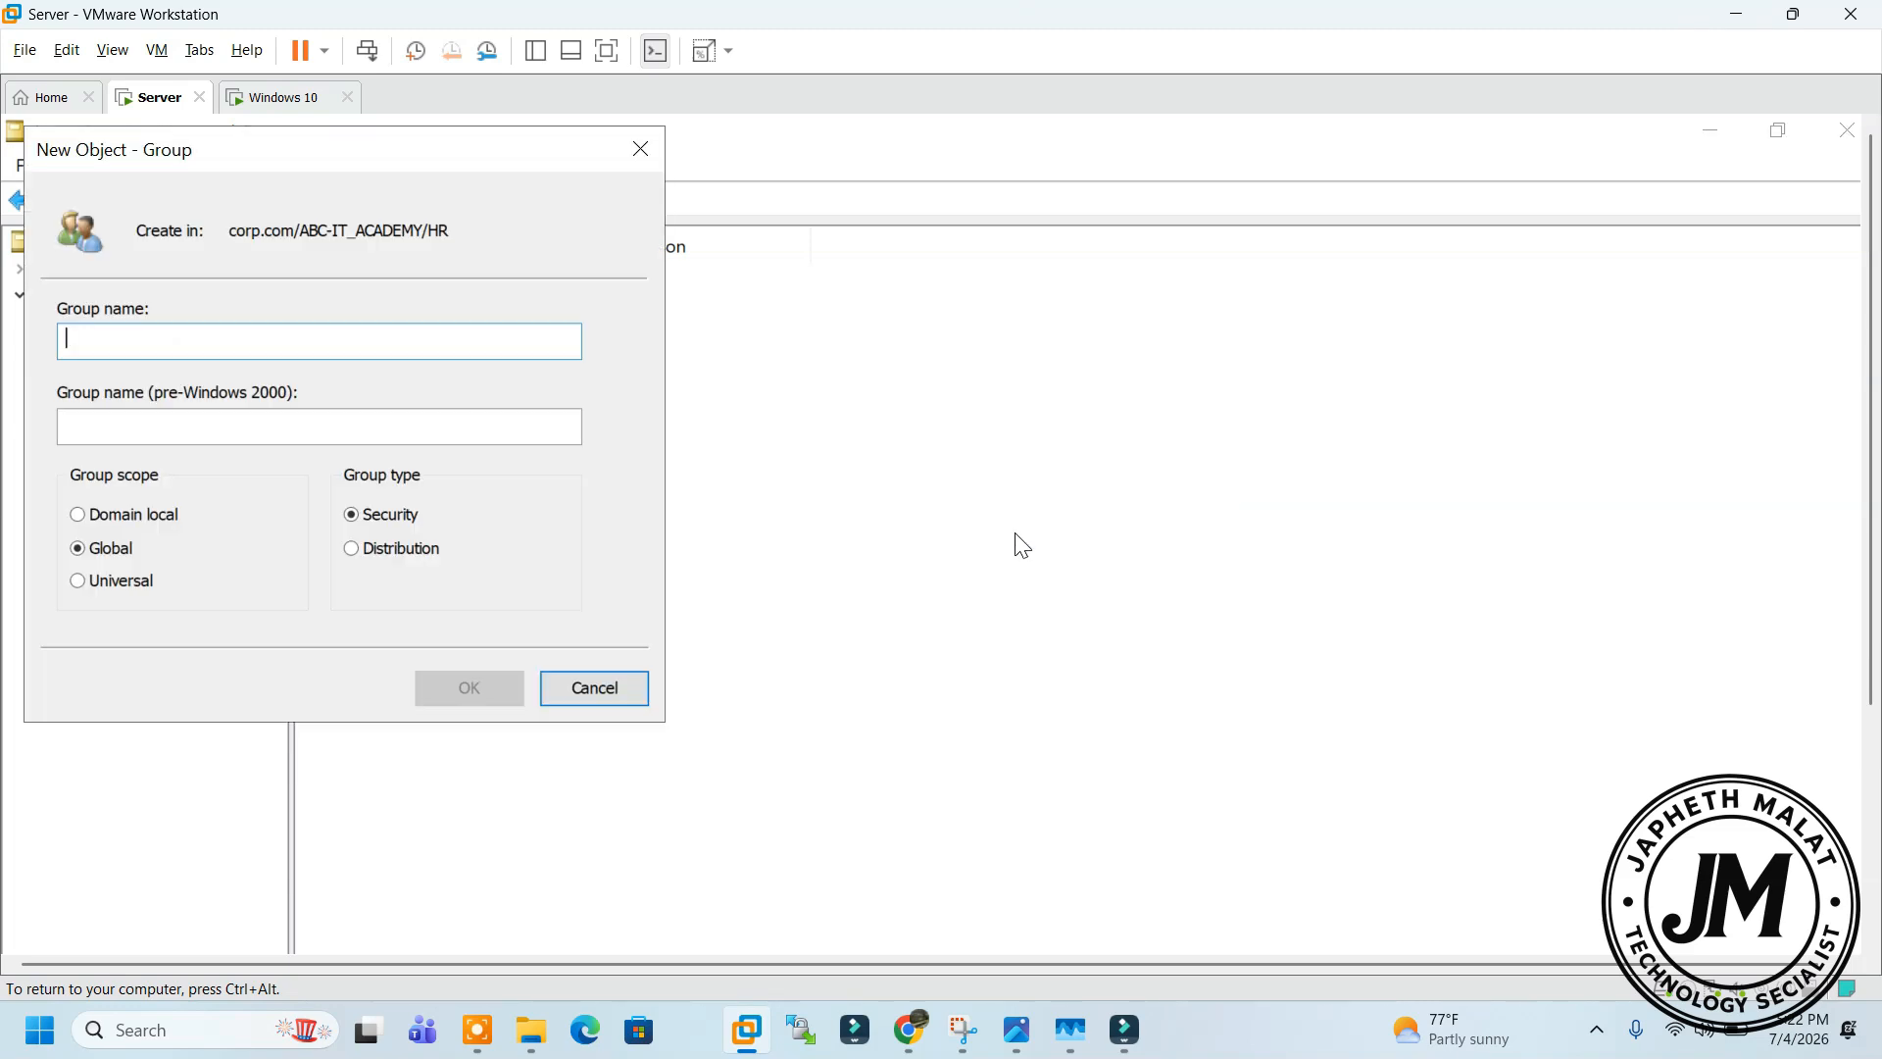
left_click_drag(429, 168, 854, 349)
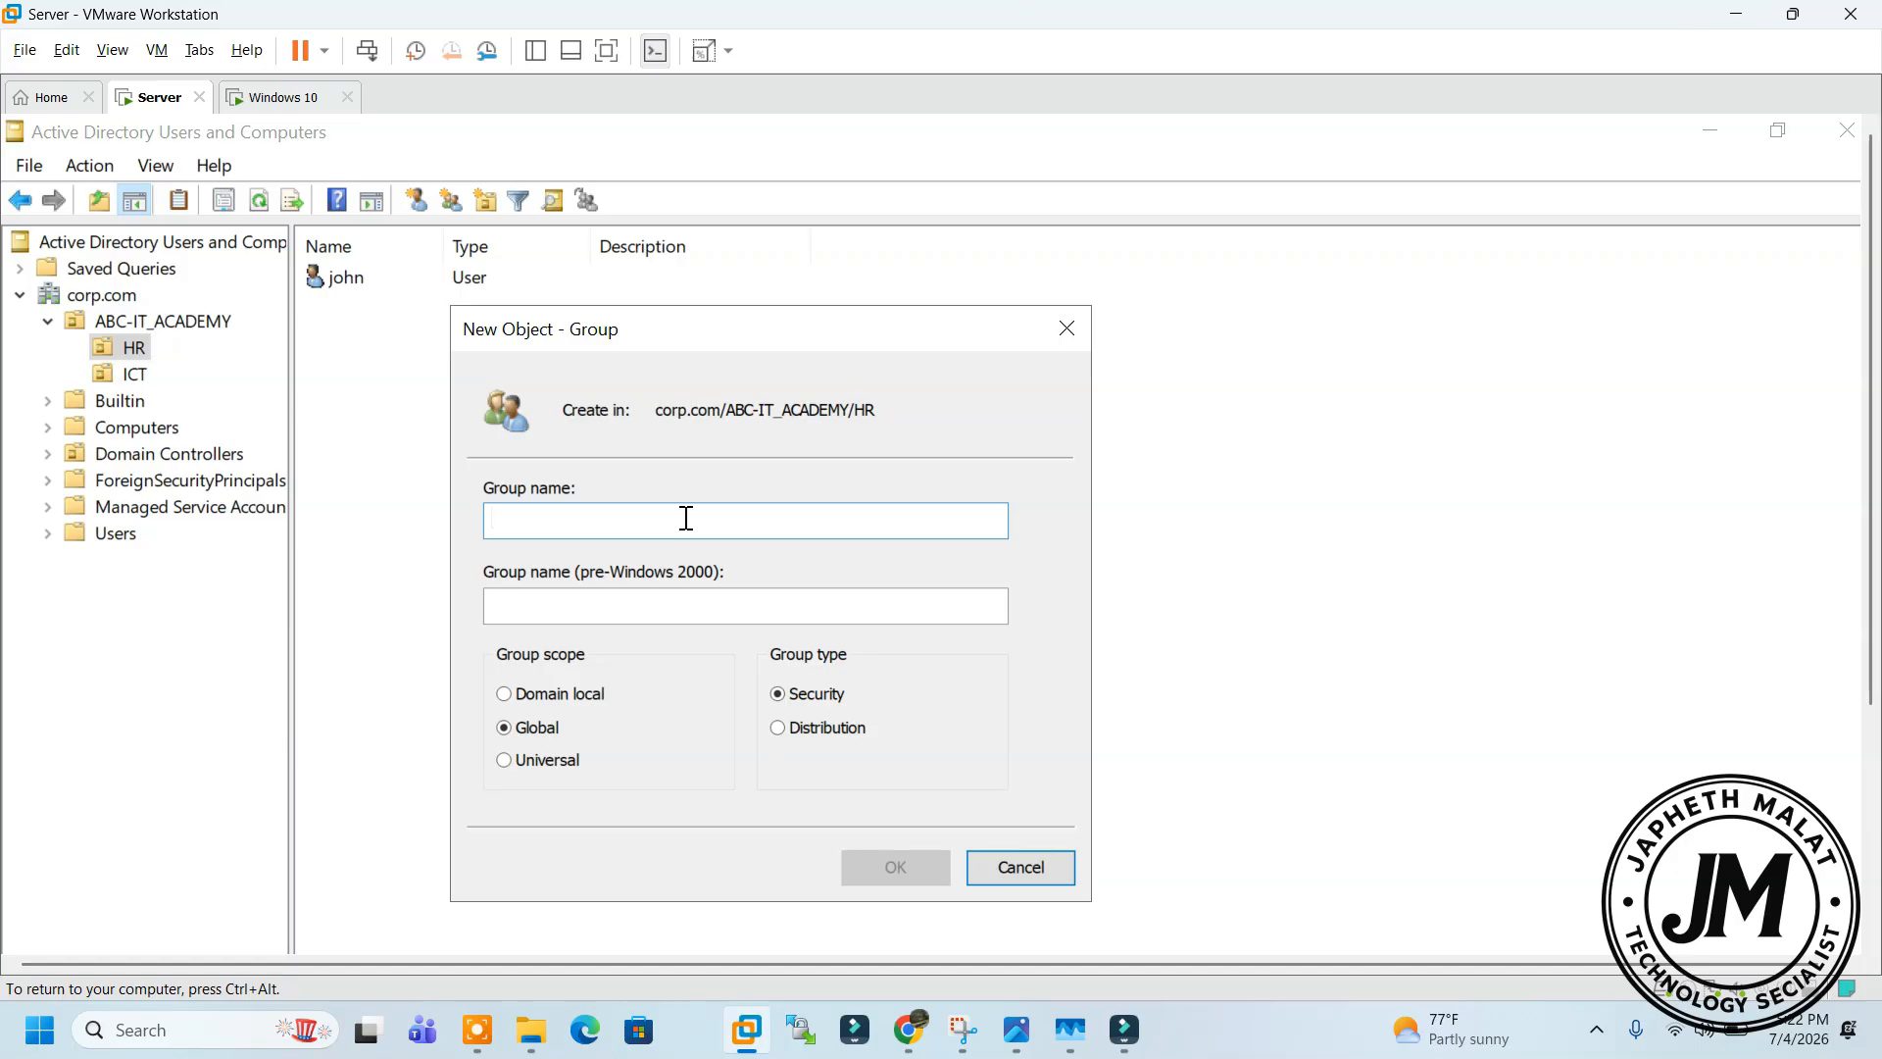
type("hr")
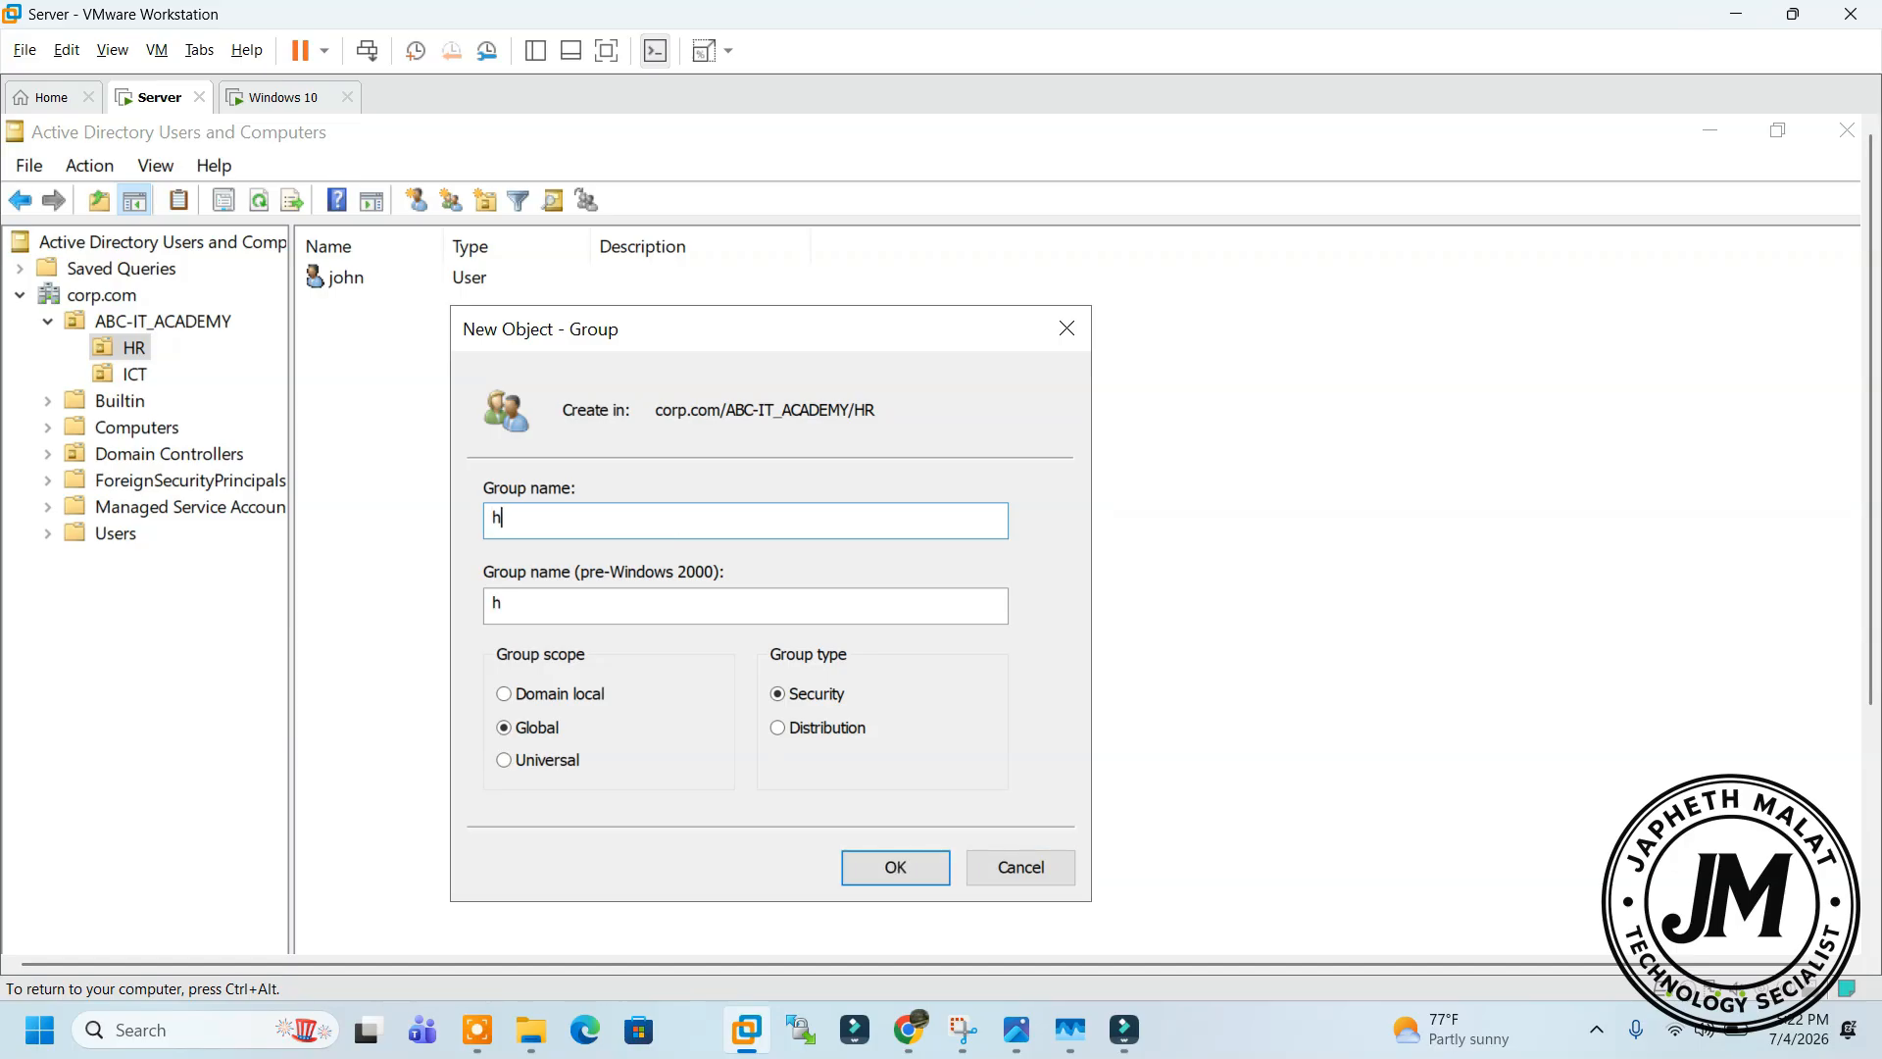
key("BackSpace")
type("HR-DEPT")
left_click(859, 872)
Create a group named ICT-DEPT in the ICT OU
left_click(137, 376)
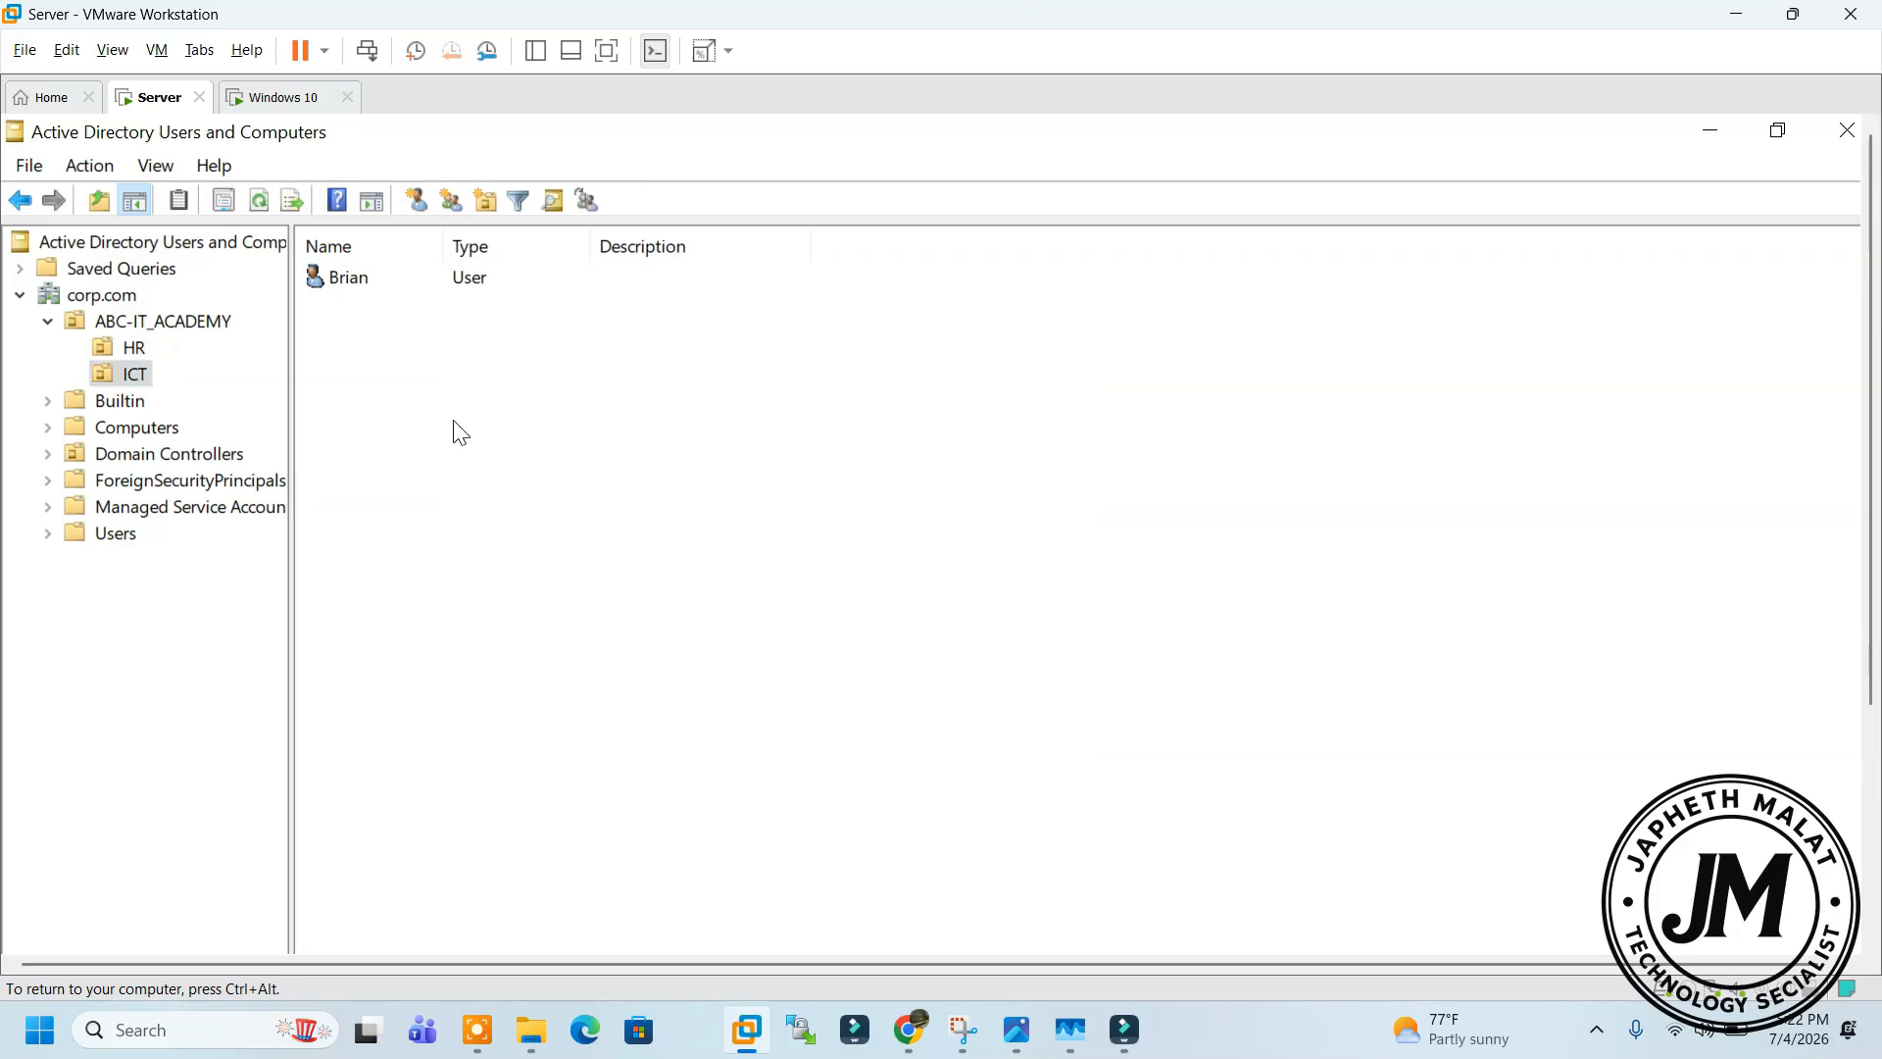
right_click(522, 427)
mouse_move(774, 554)
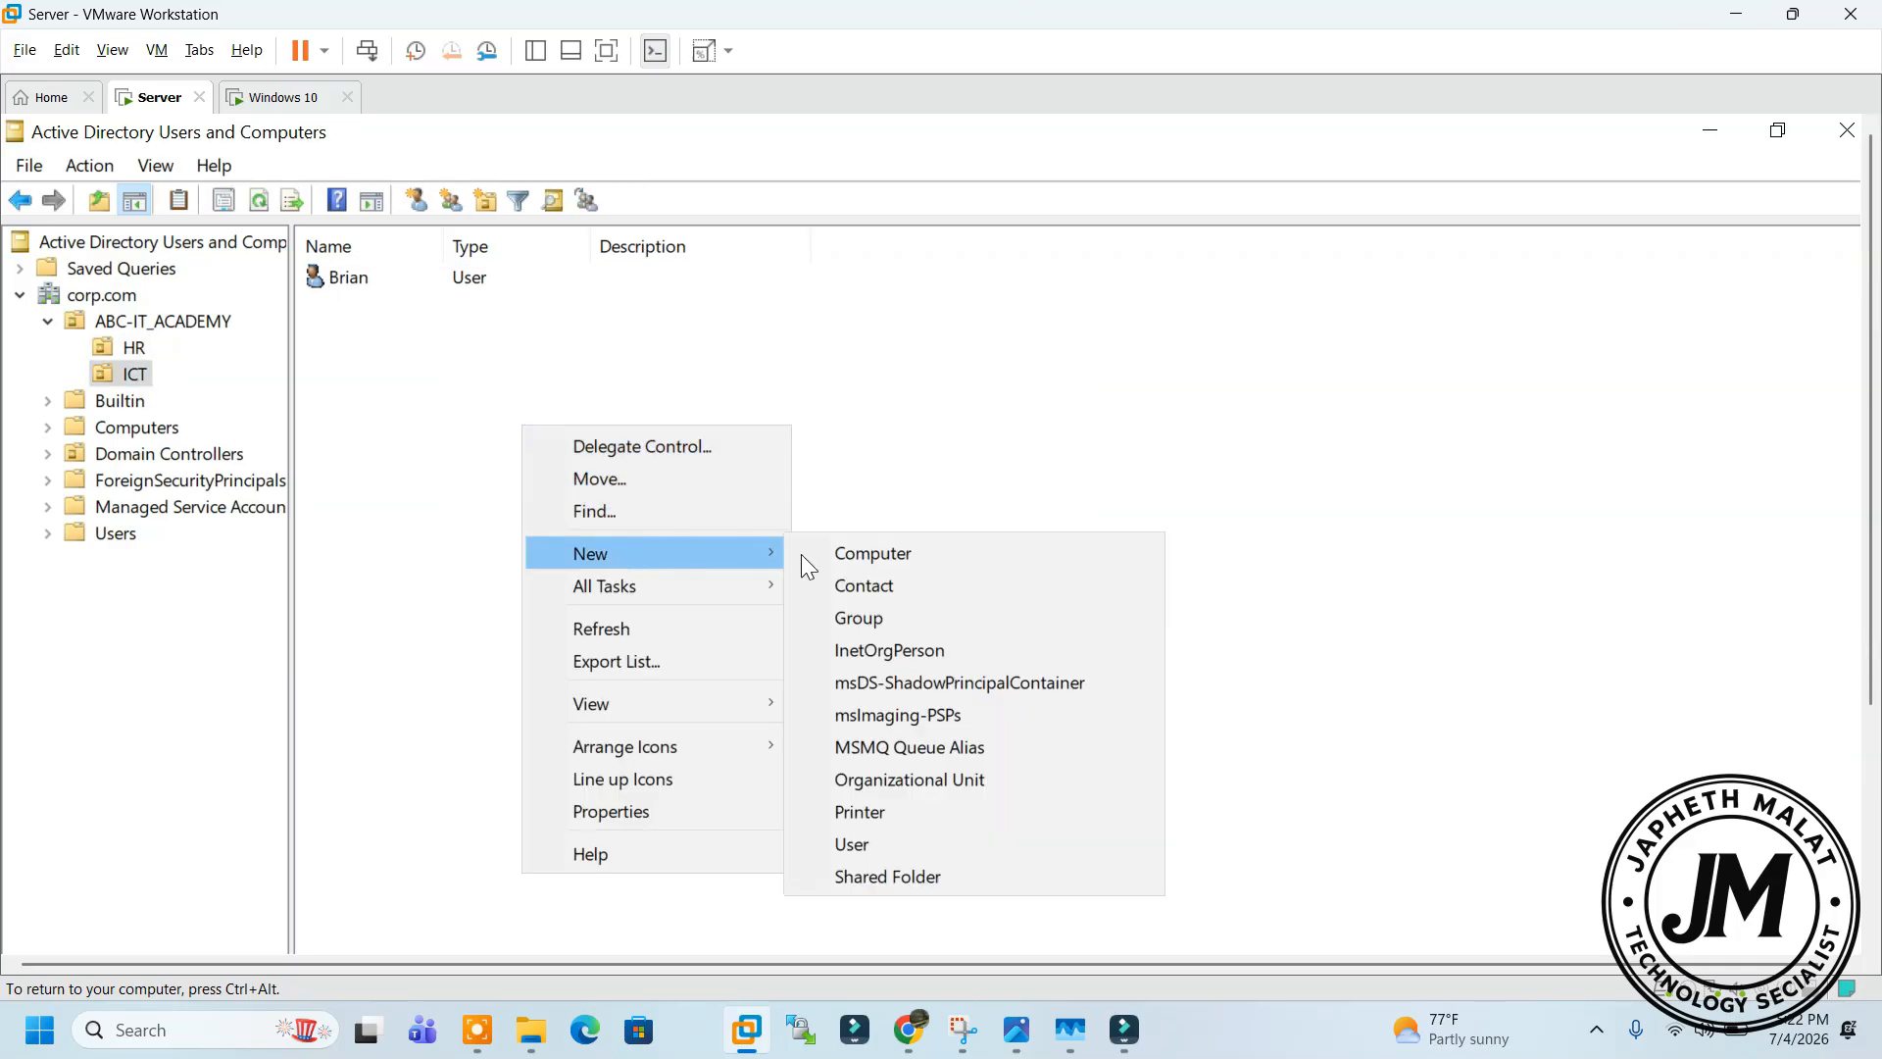
left_click(860, 615)
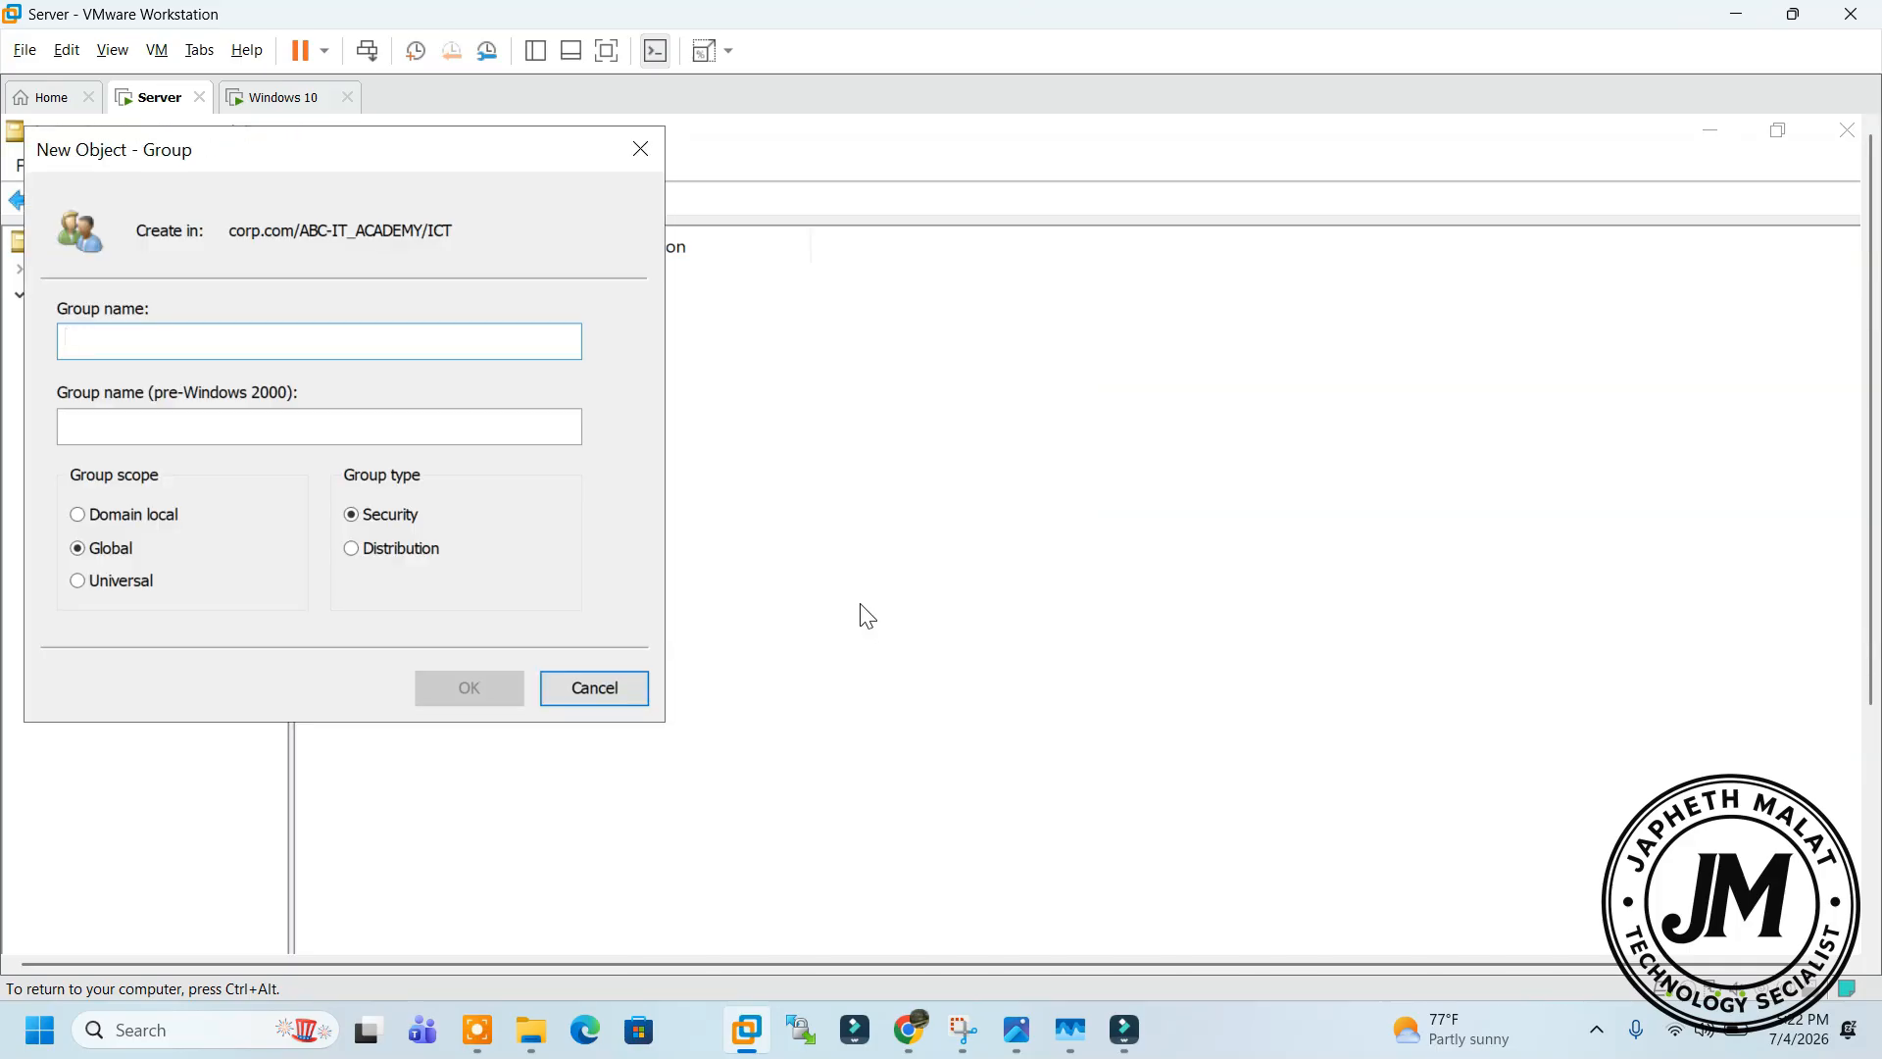
type("ICT-DEPT")
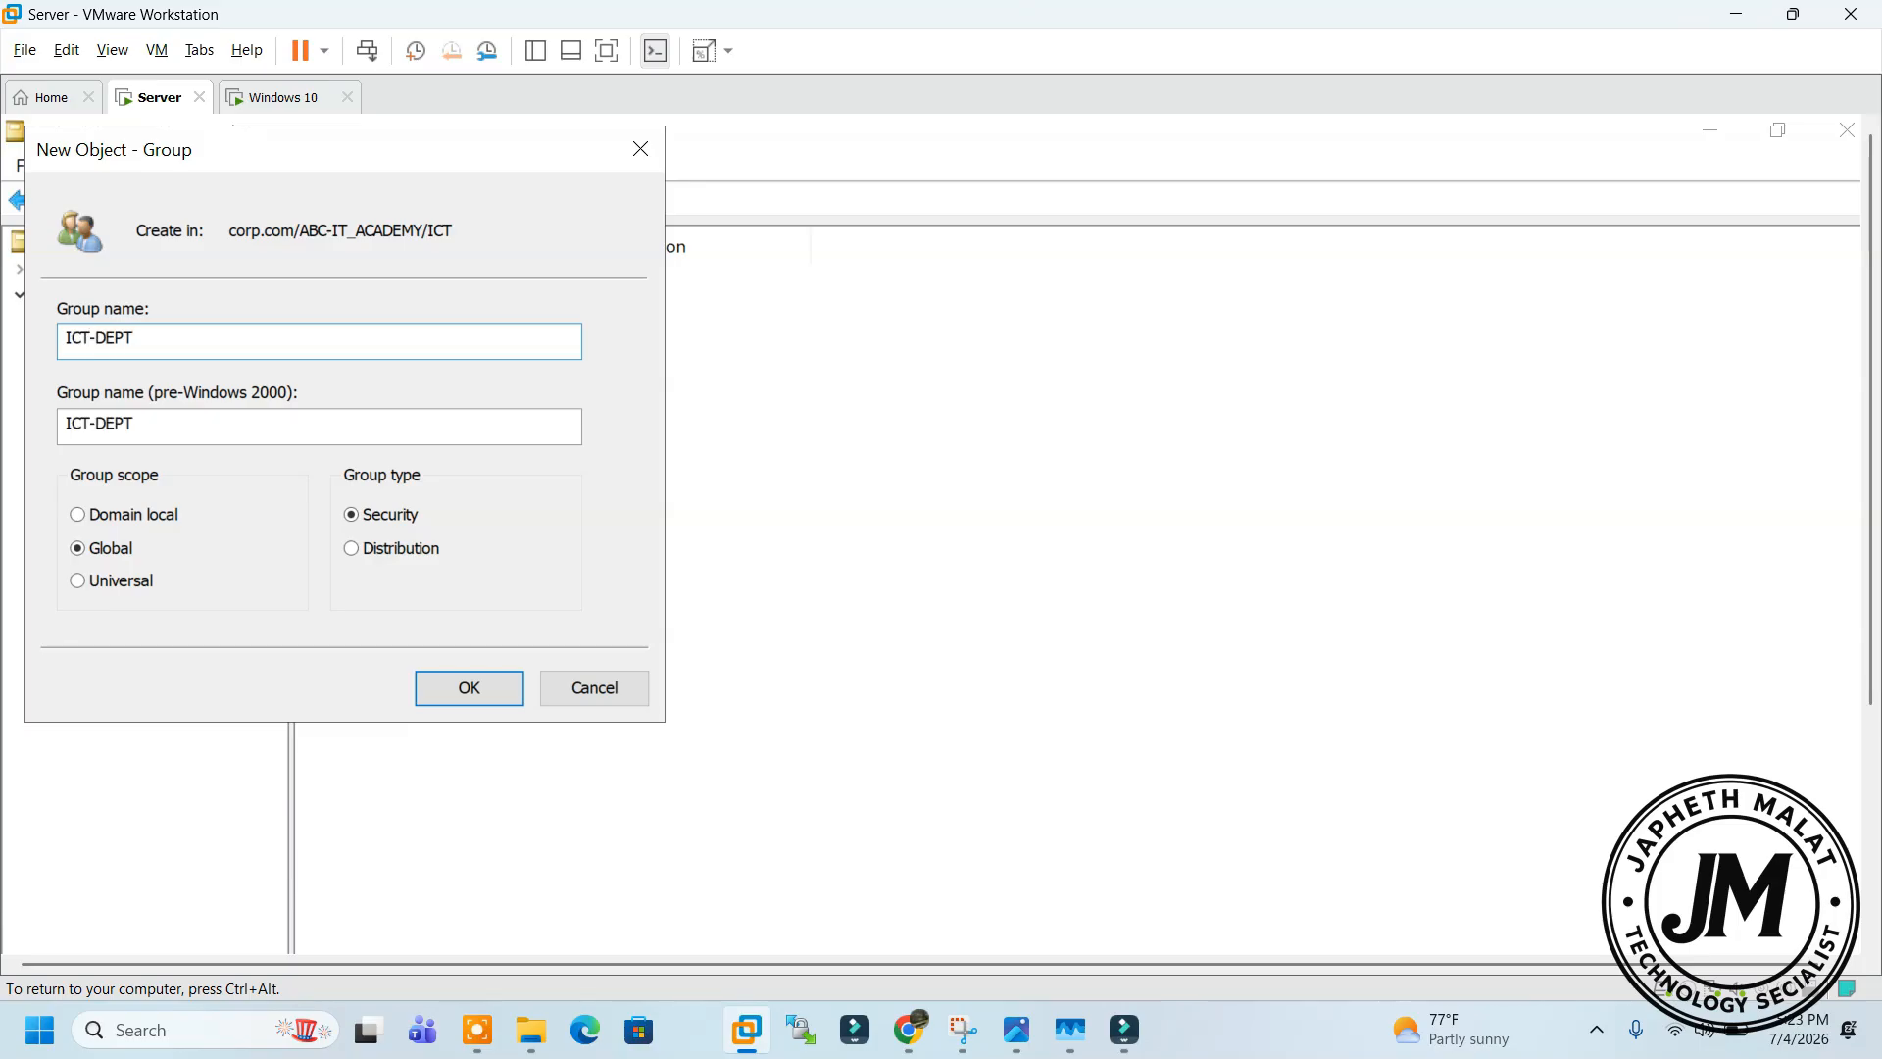
left_click(497, 691)
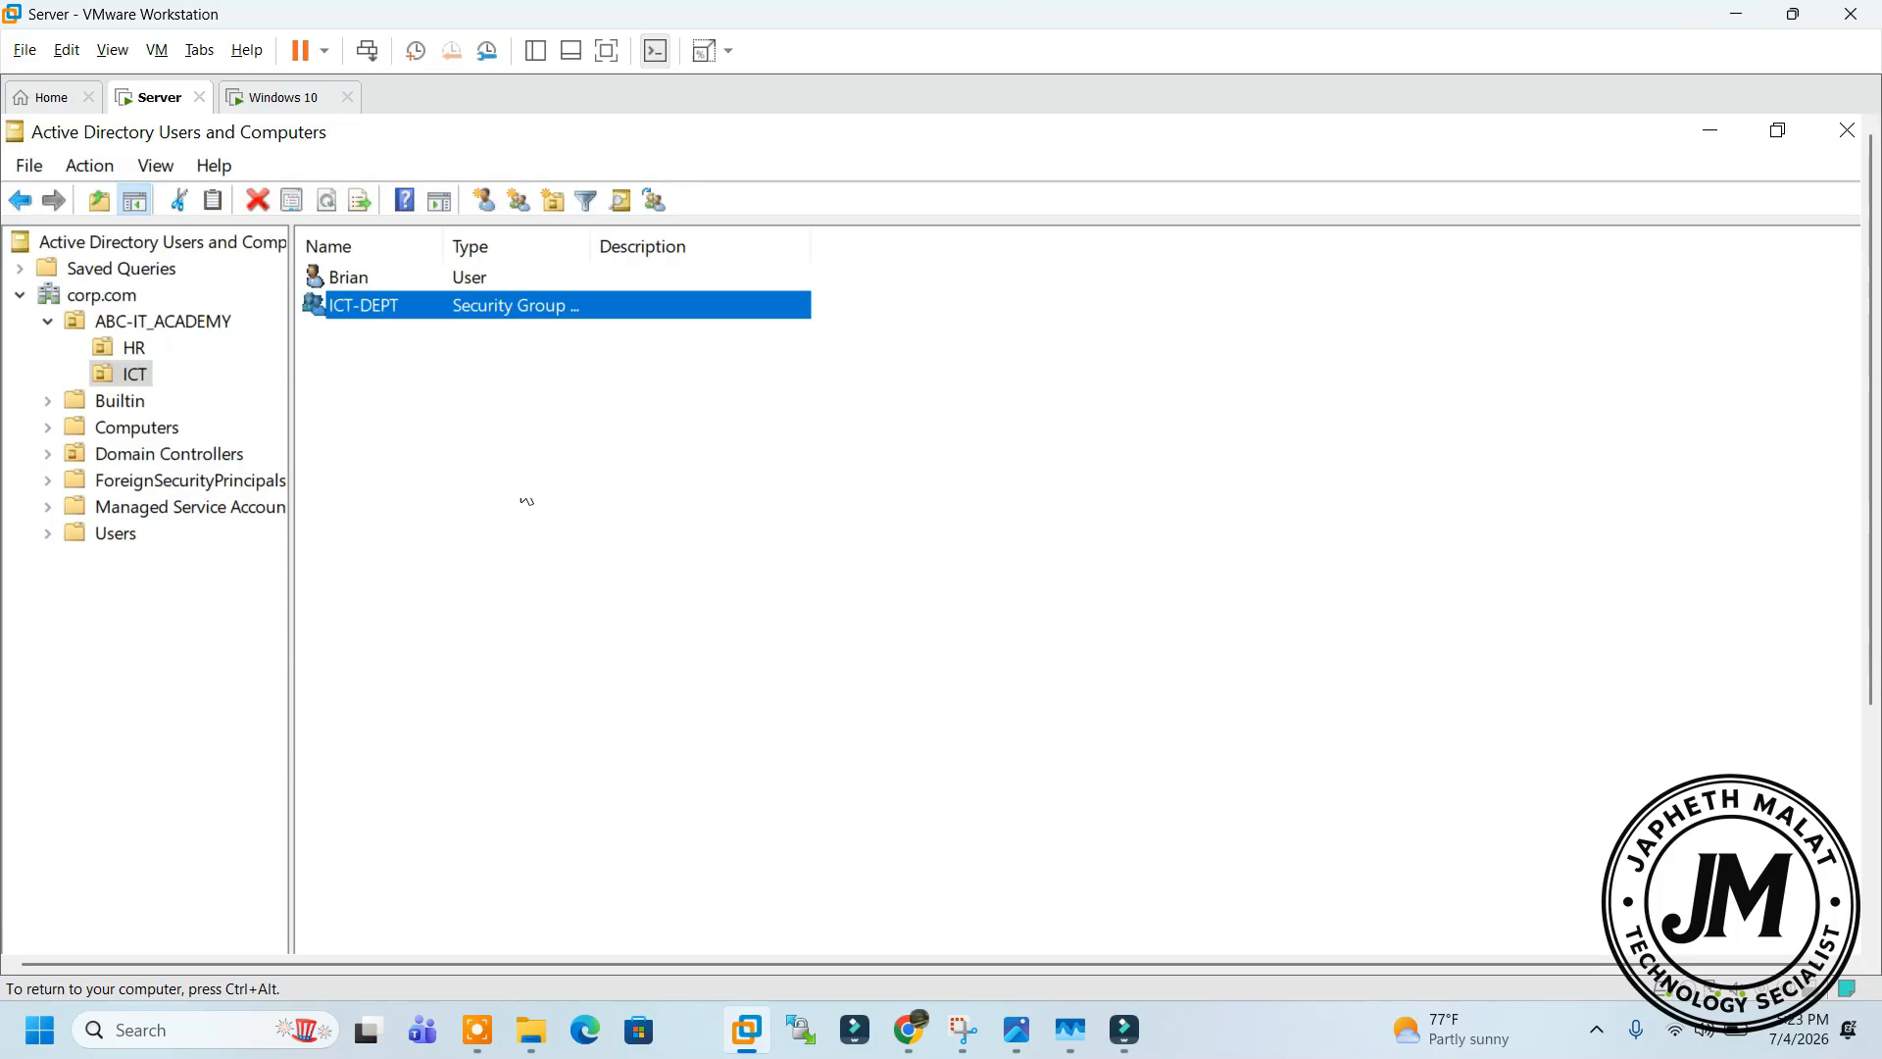
left_click(373, 279)
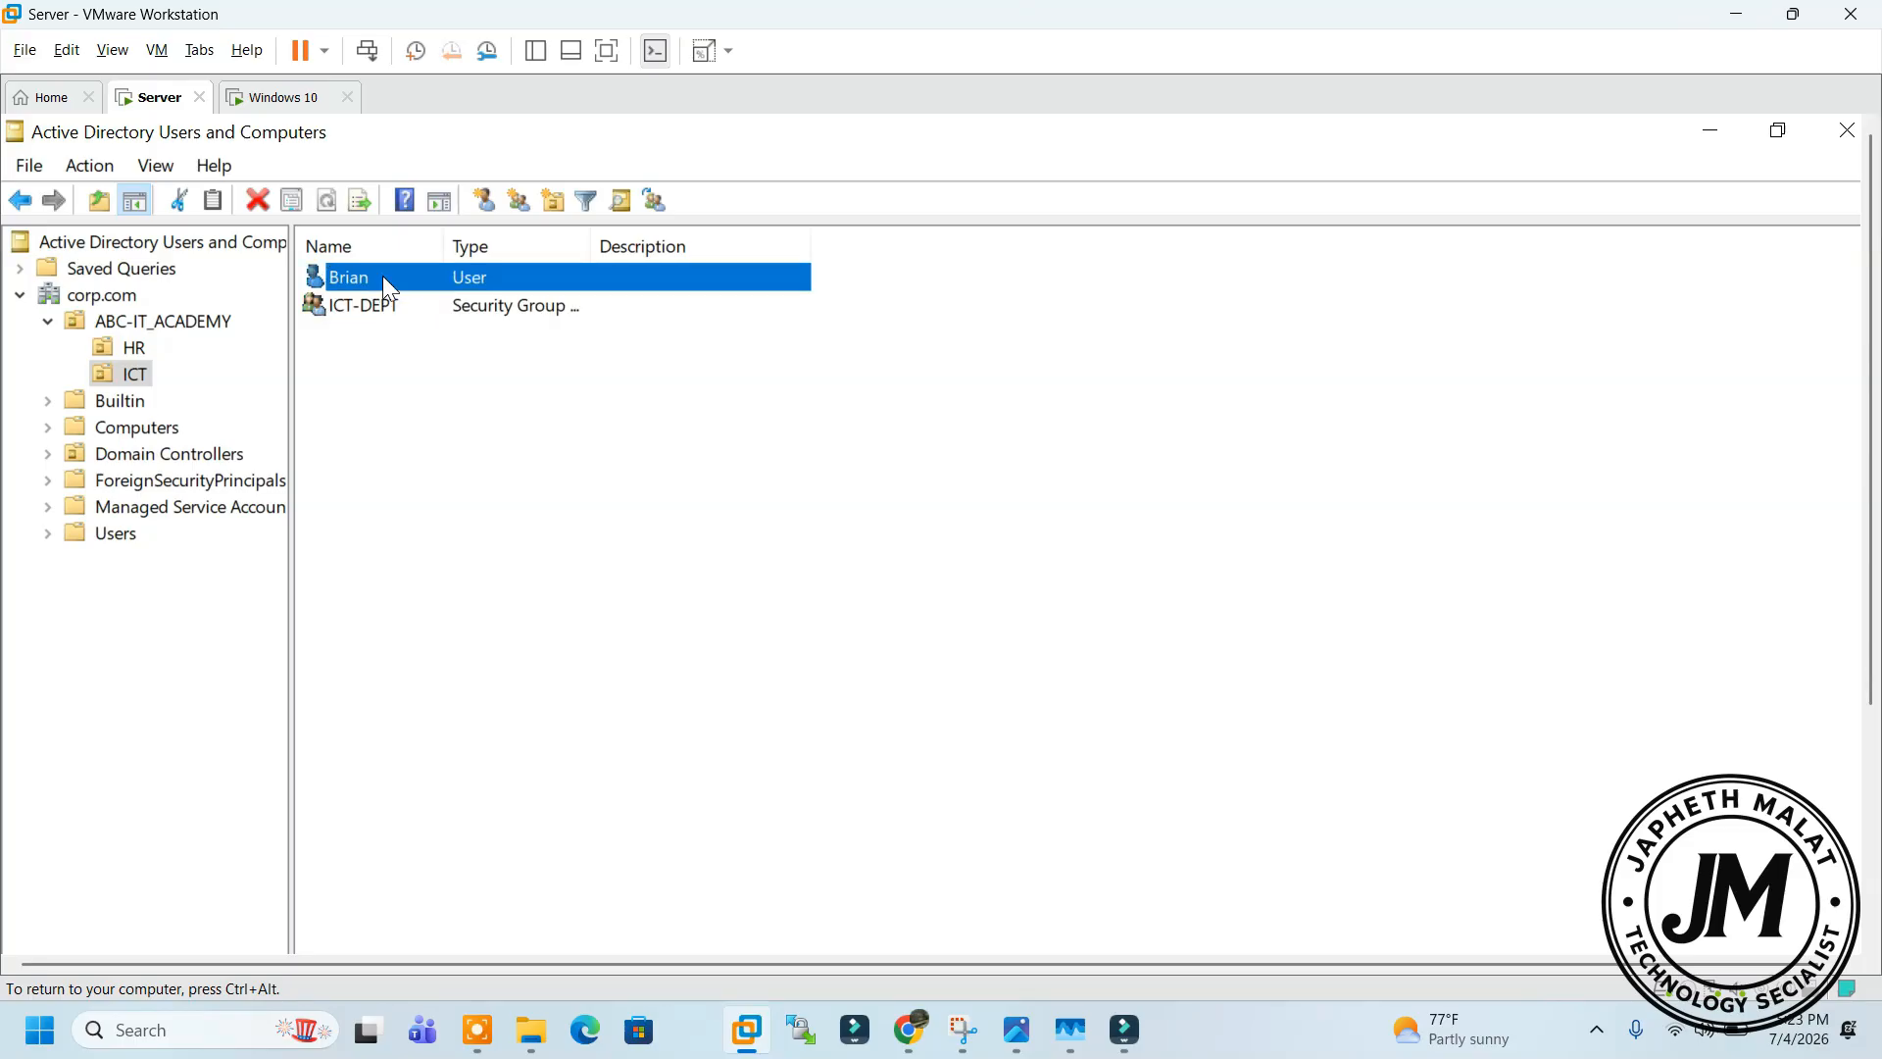
Add Brian to the ICT-DEPT group using Add to a group and Check Names
right_click(382, 274)
left_click(464, 328)
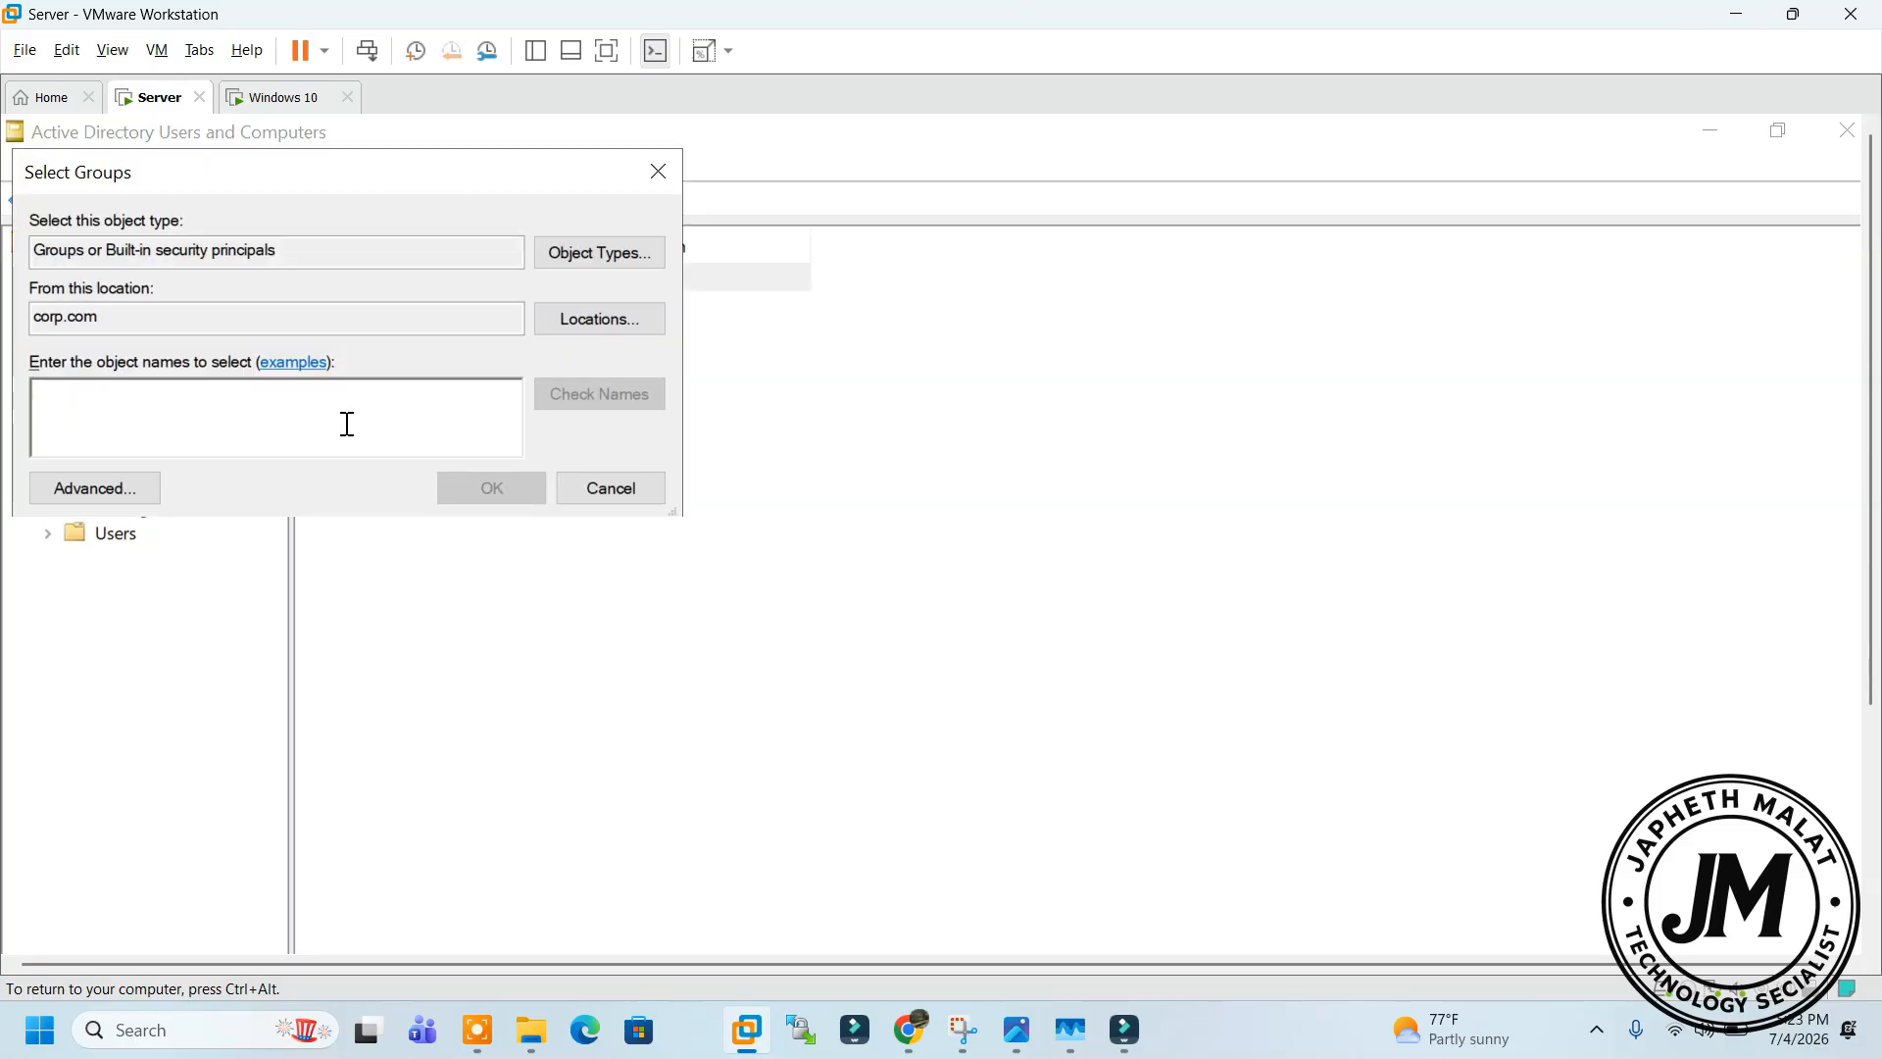
type("ICT")
left_click(610, 394)
left_click(490, 489)
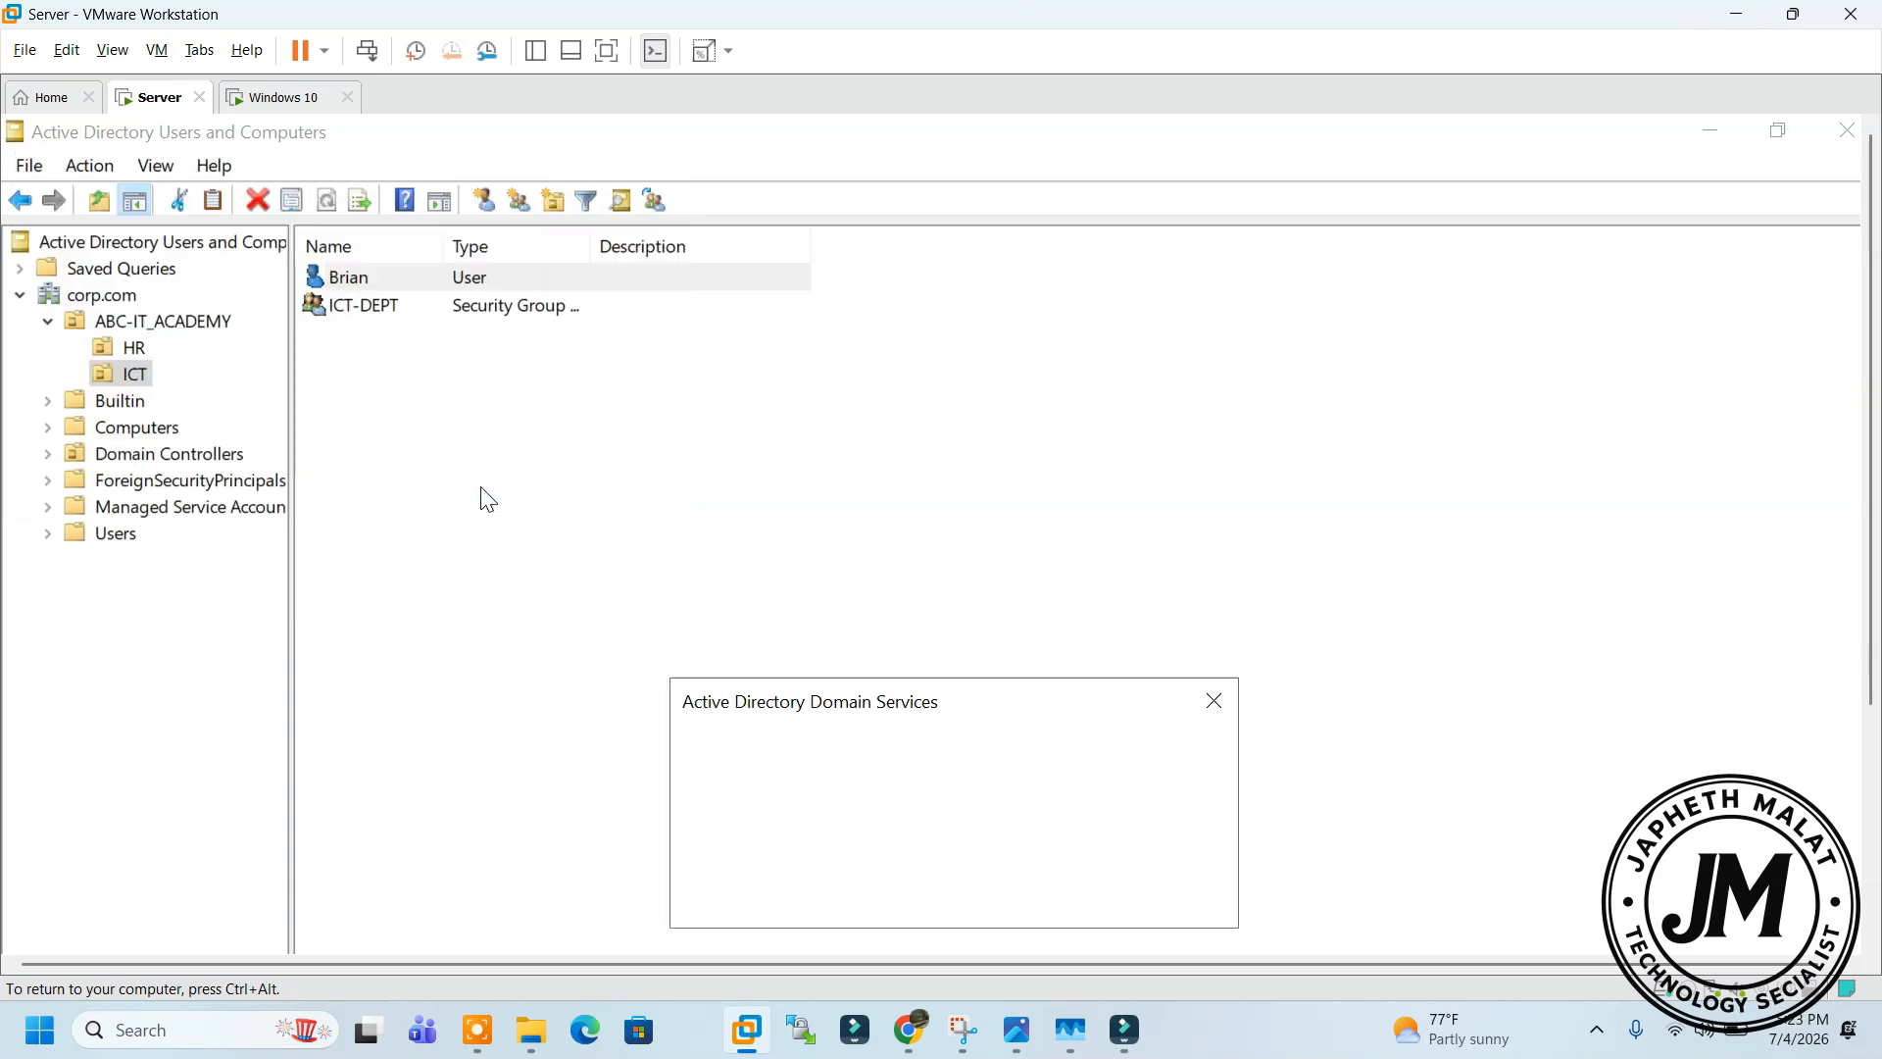
left_click(1161, 893)
Confirm Brian appears in ICT-DEPT's Members tab, then show the HR OU
left_click(410, 322)
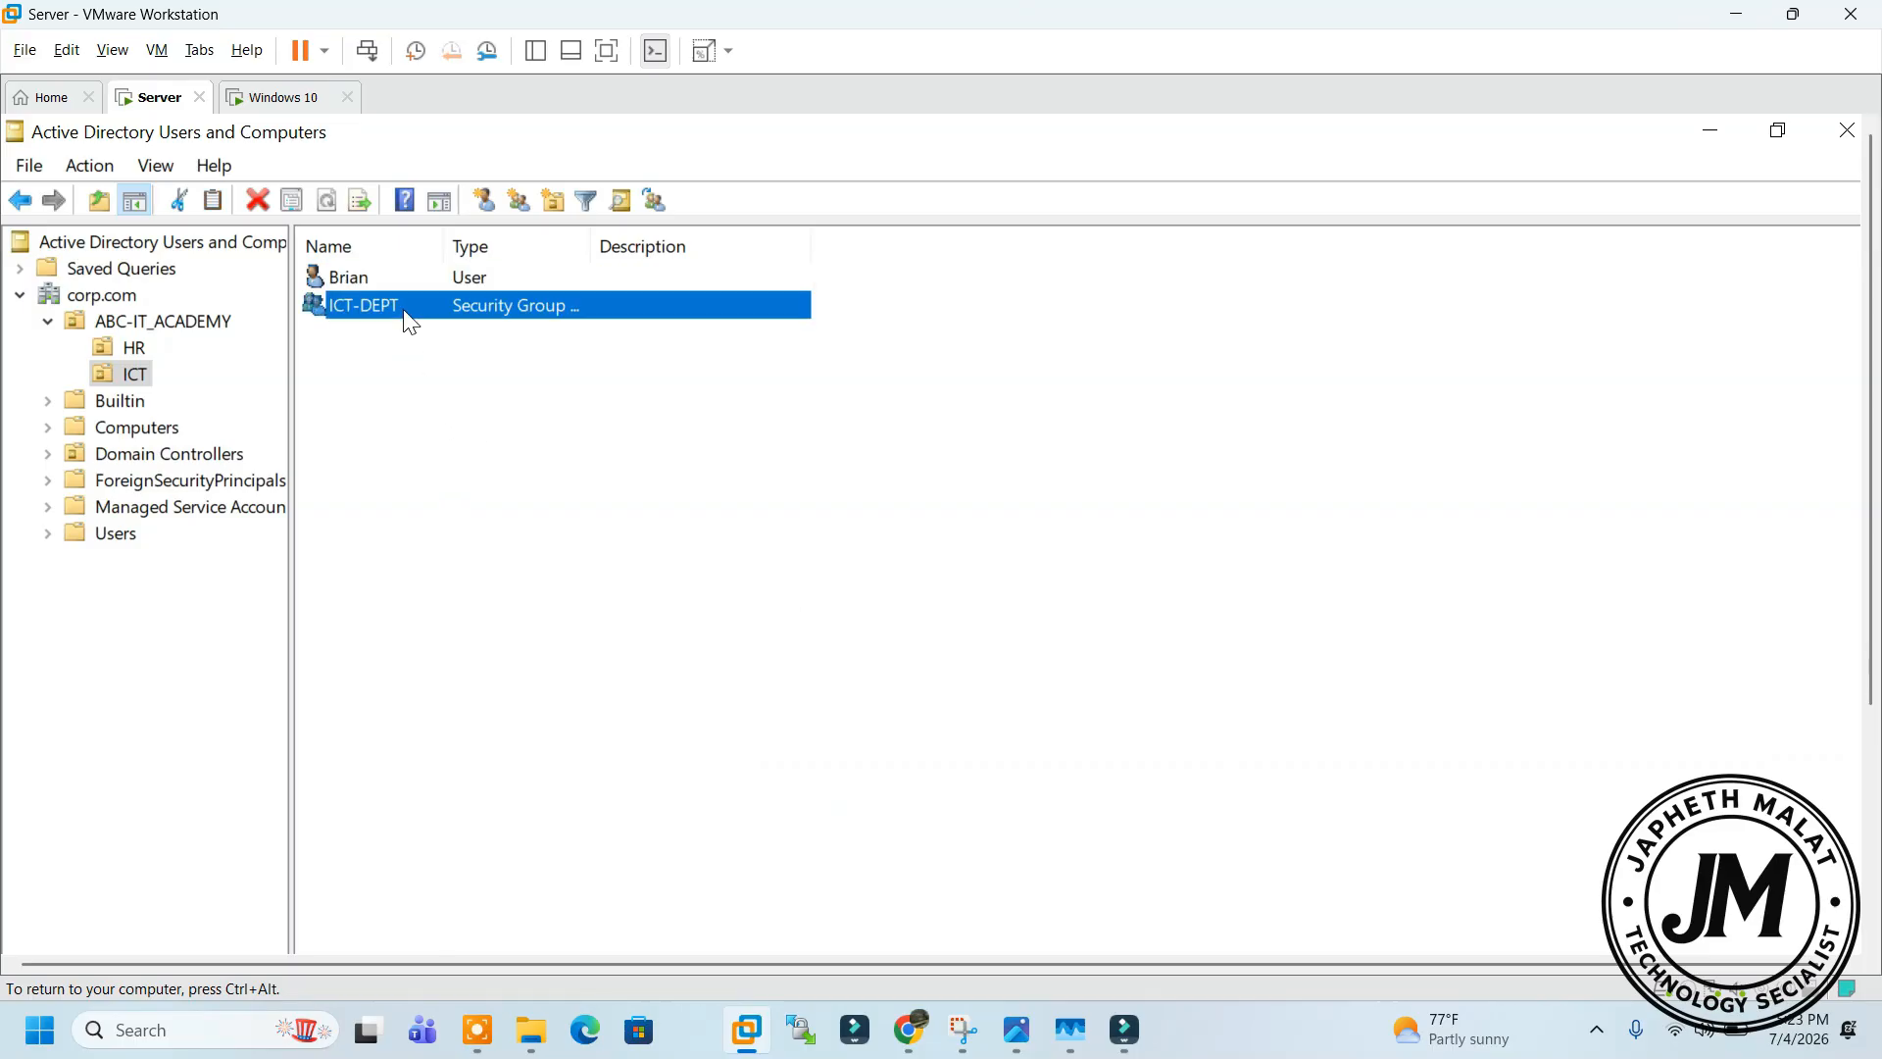
double_click(410, 323)
left_click(731, 359)
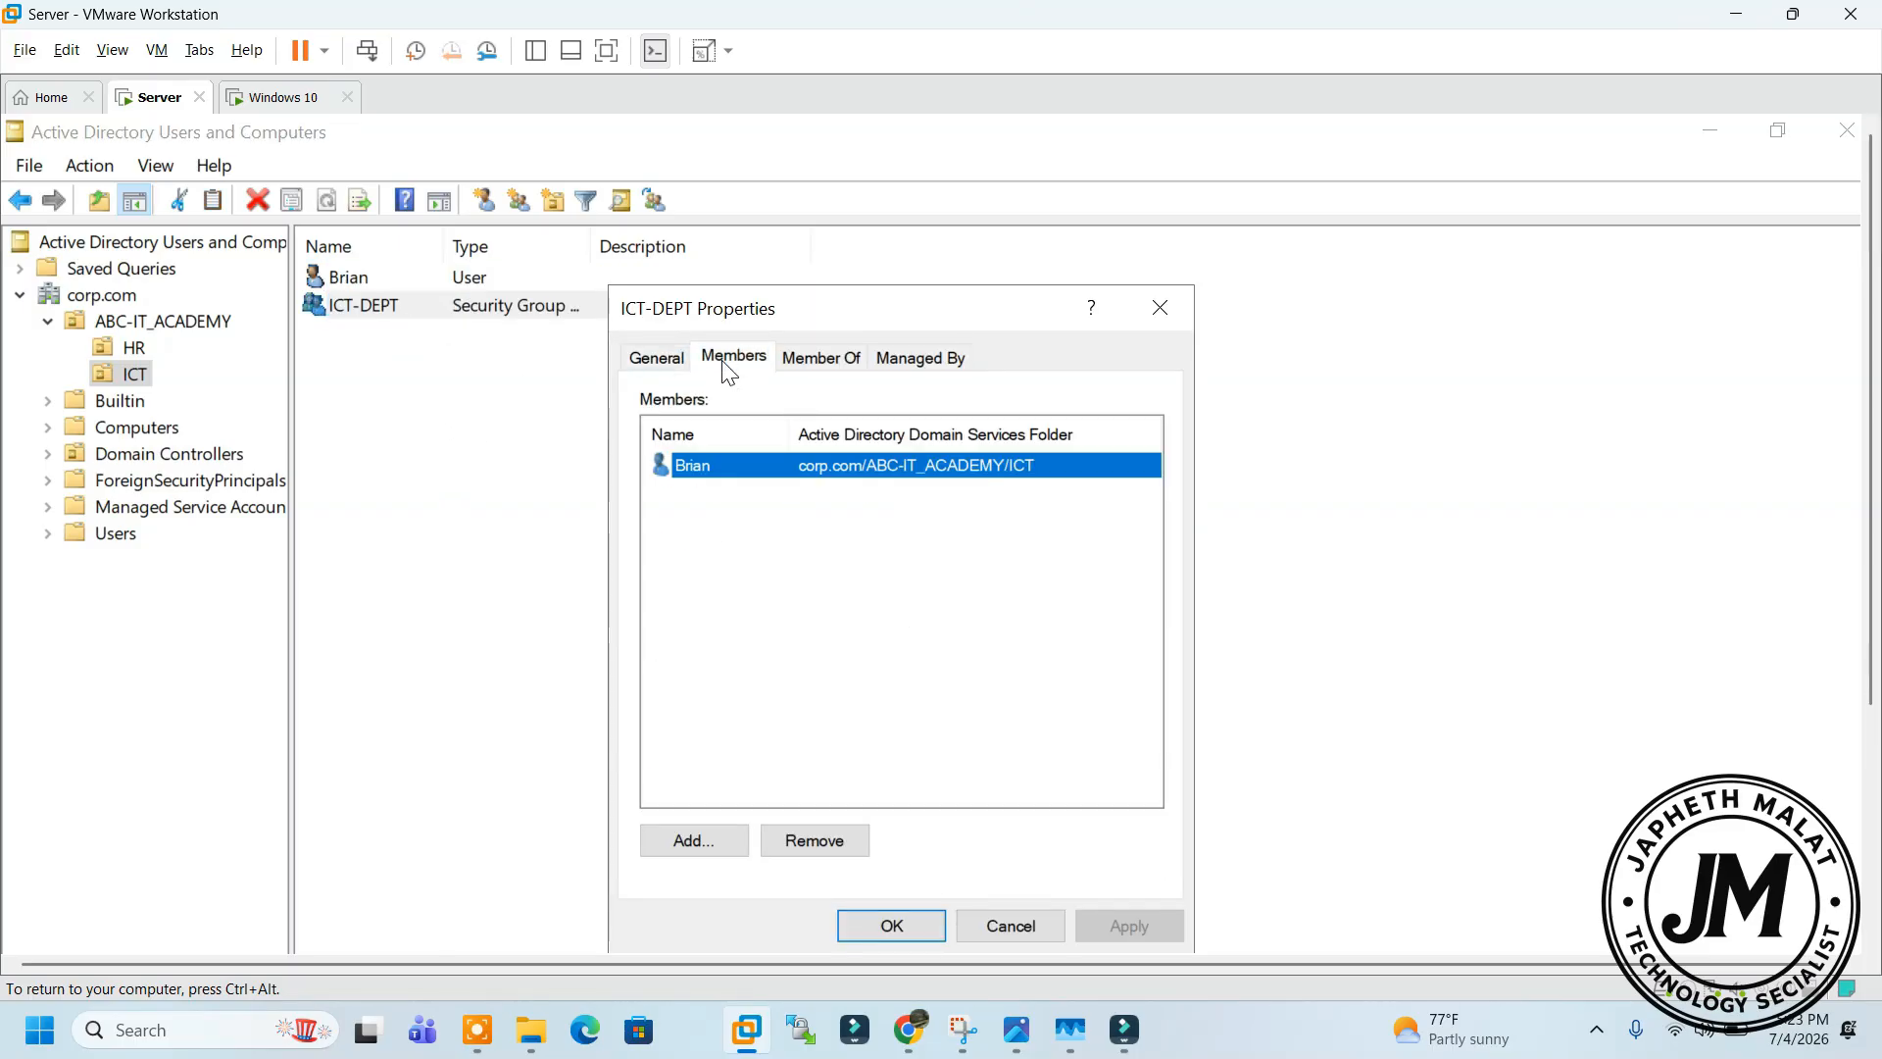
left_click(692, 841)
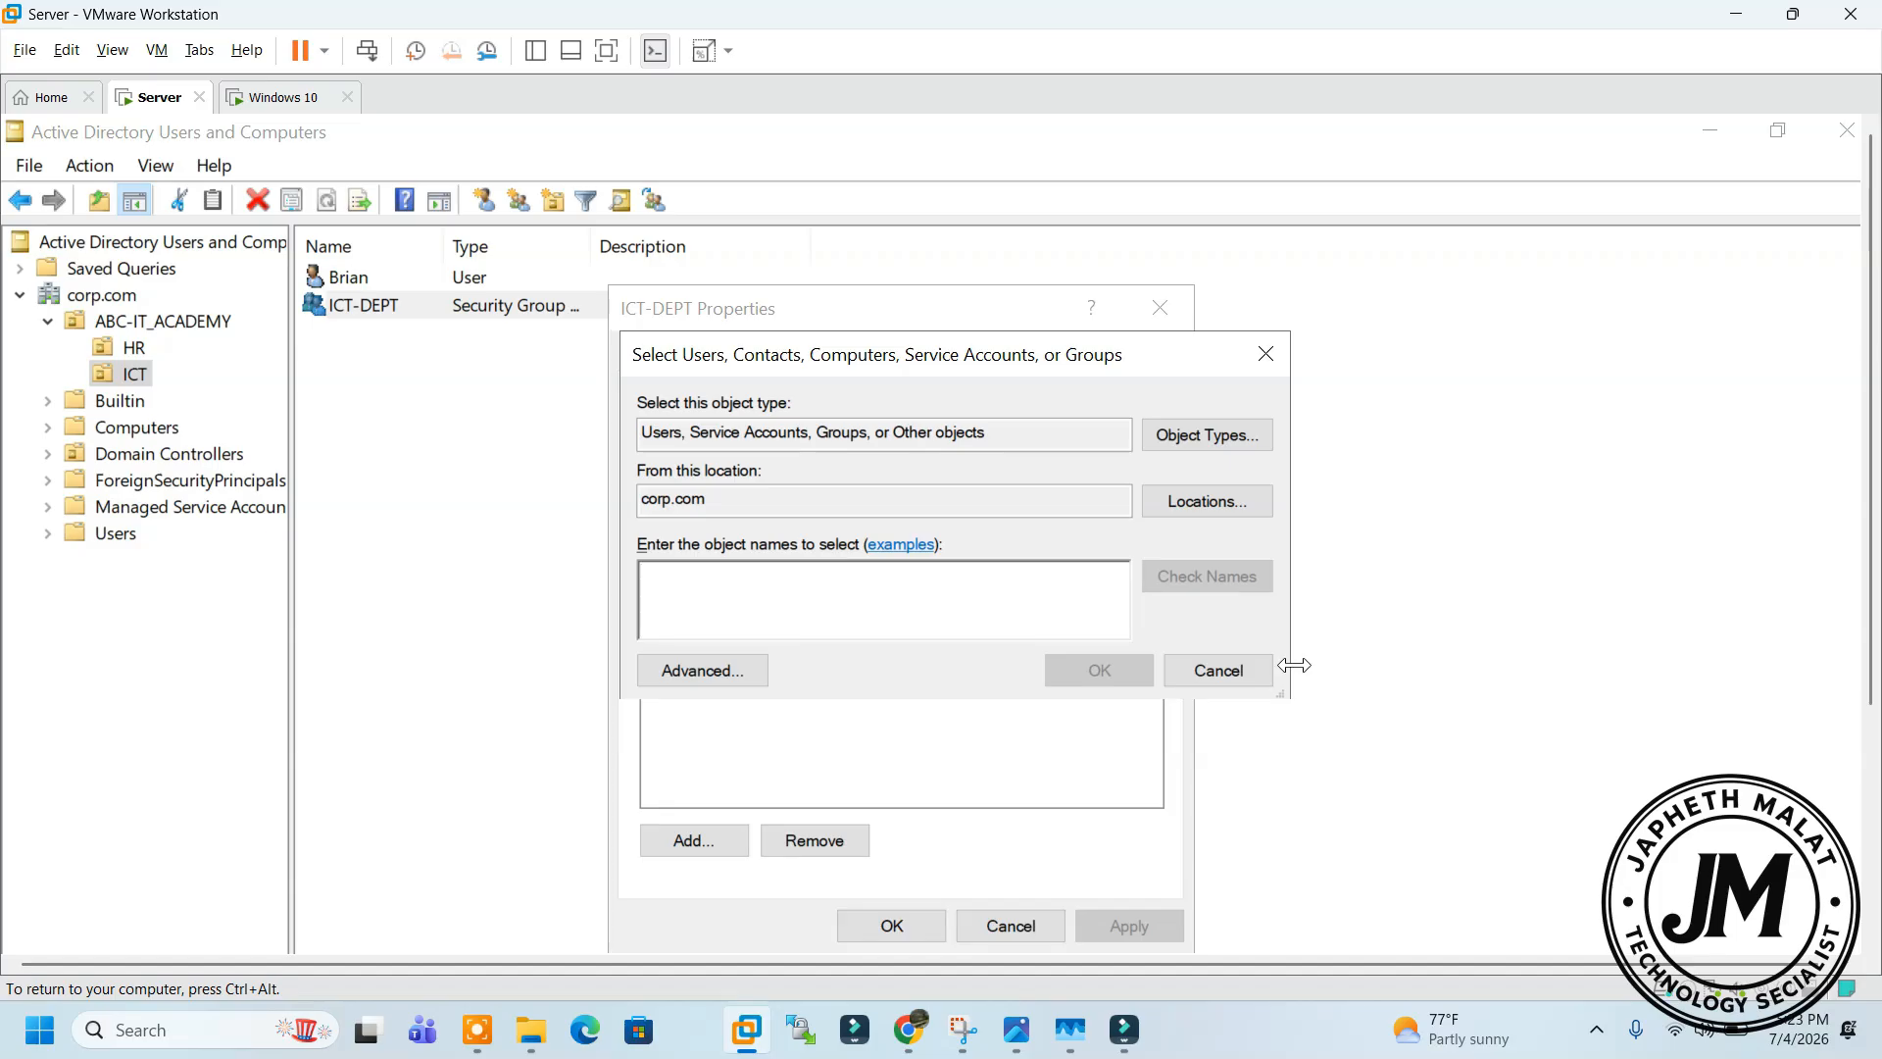
left_click(1264, 683)
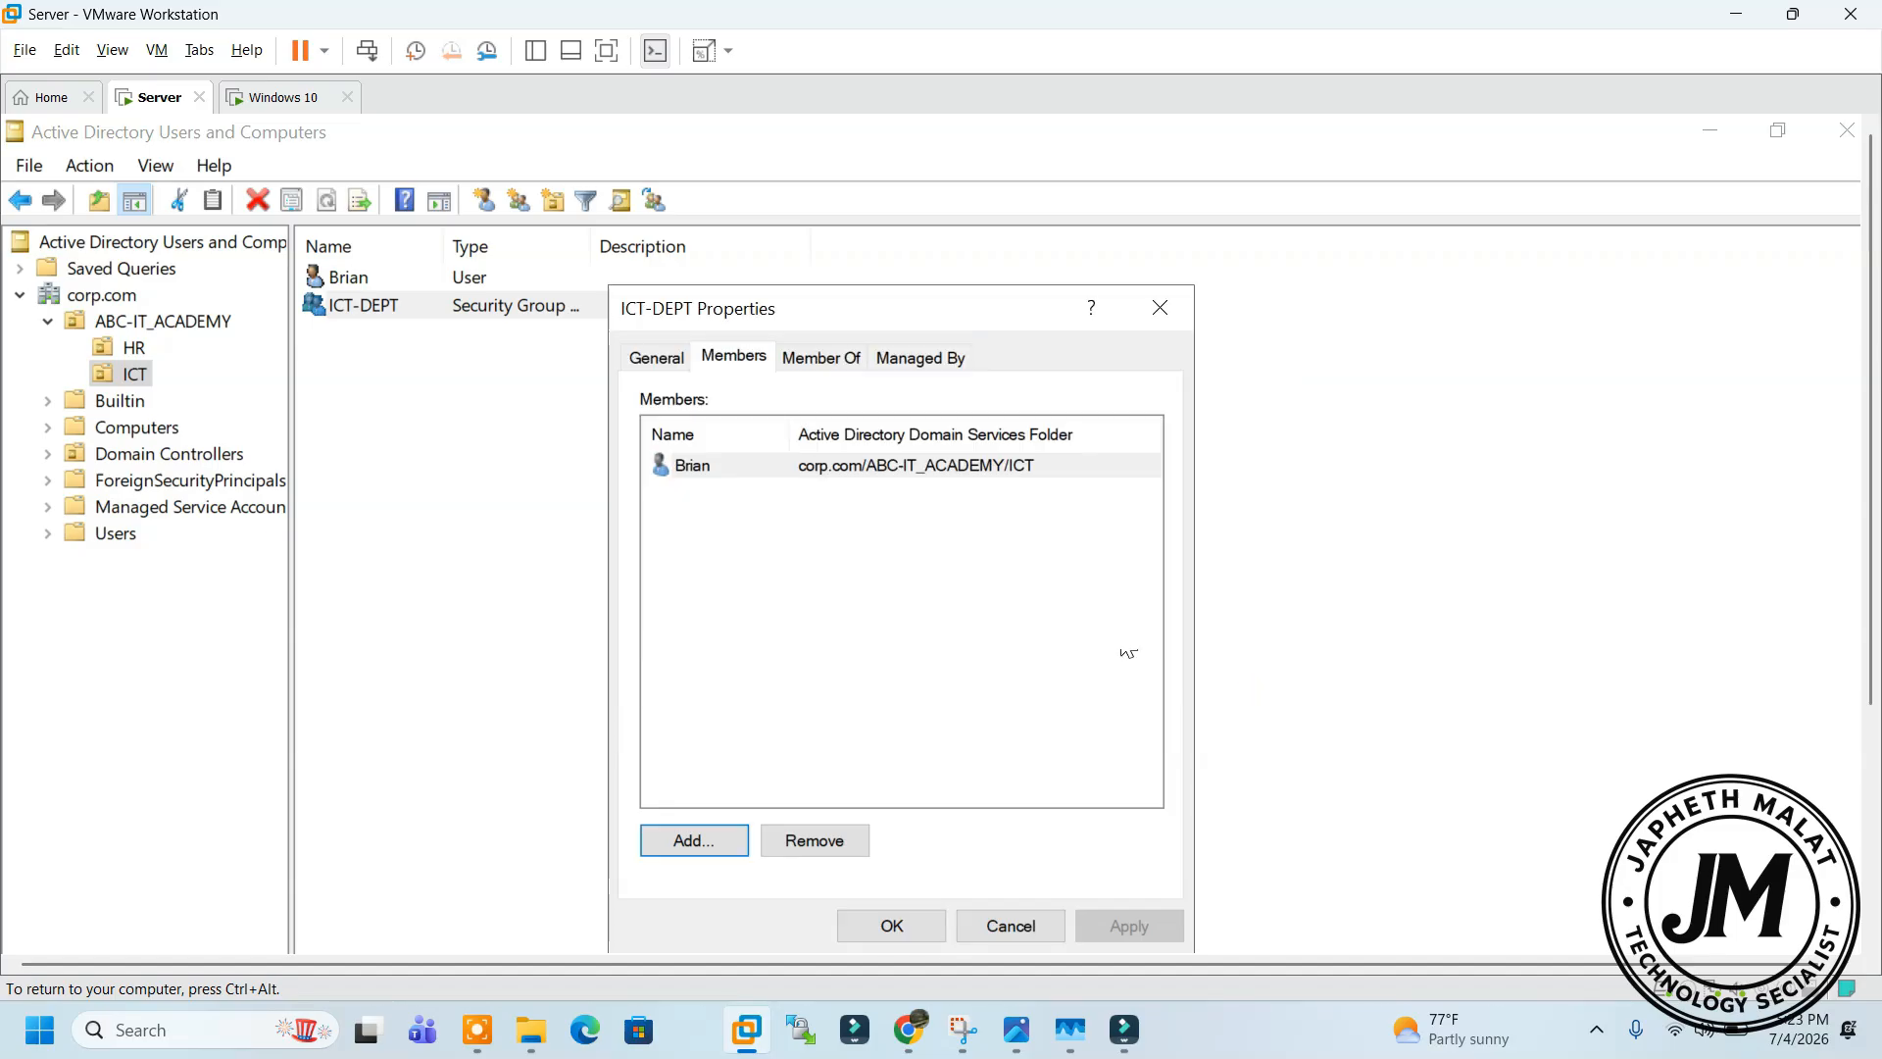
left_click(1159, 308)
double_click(457, 308)
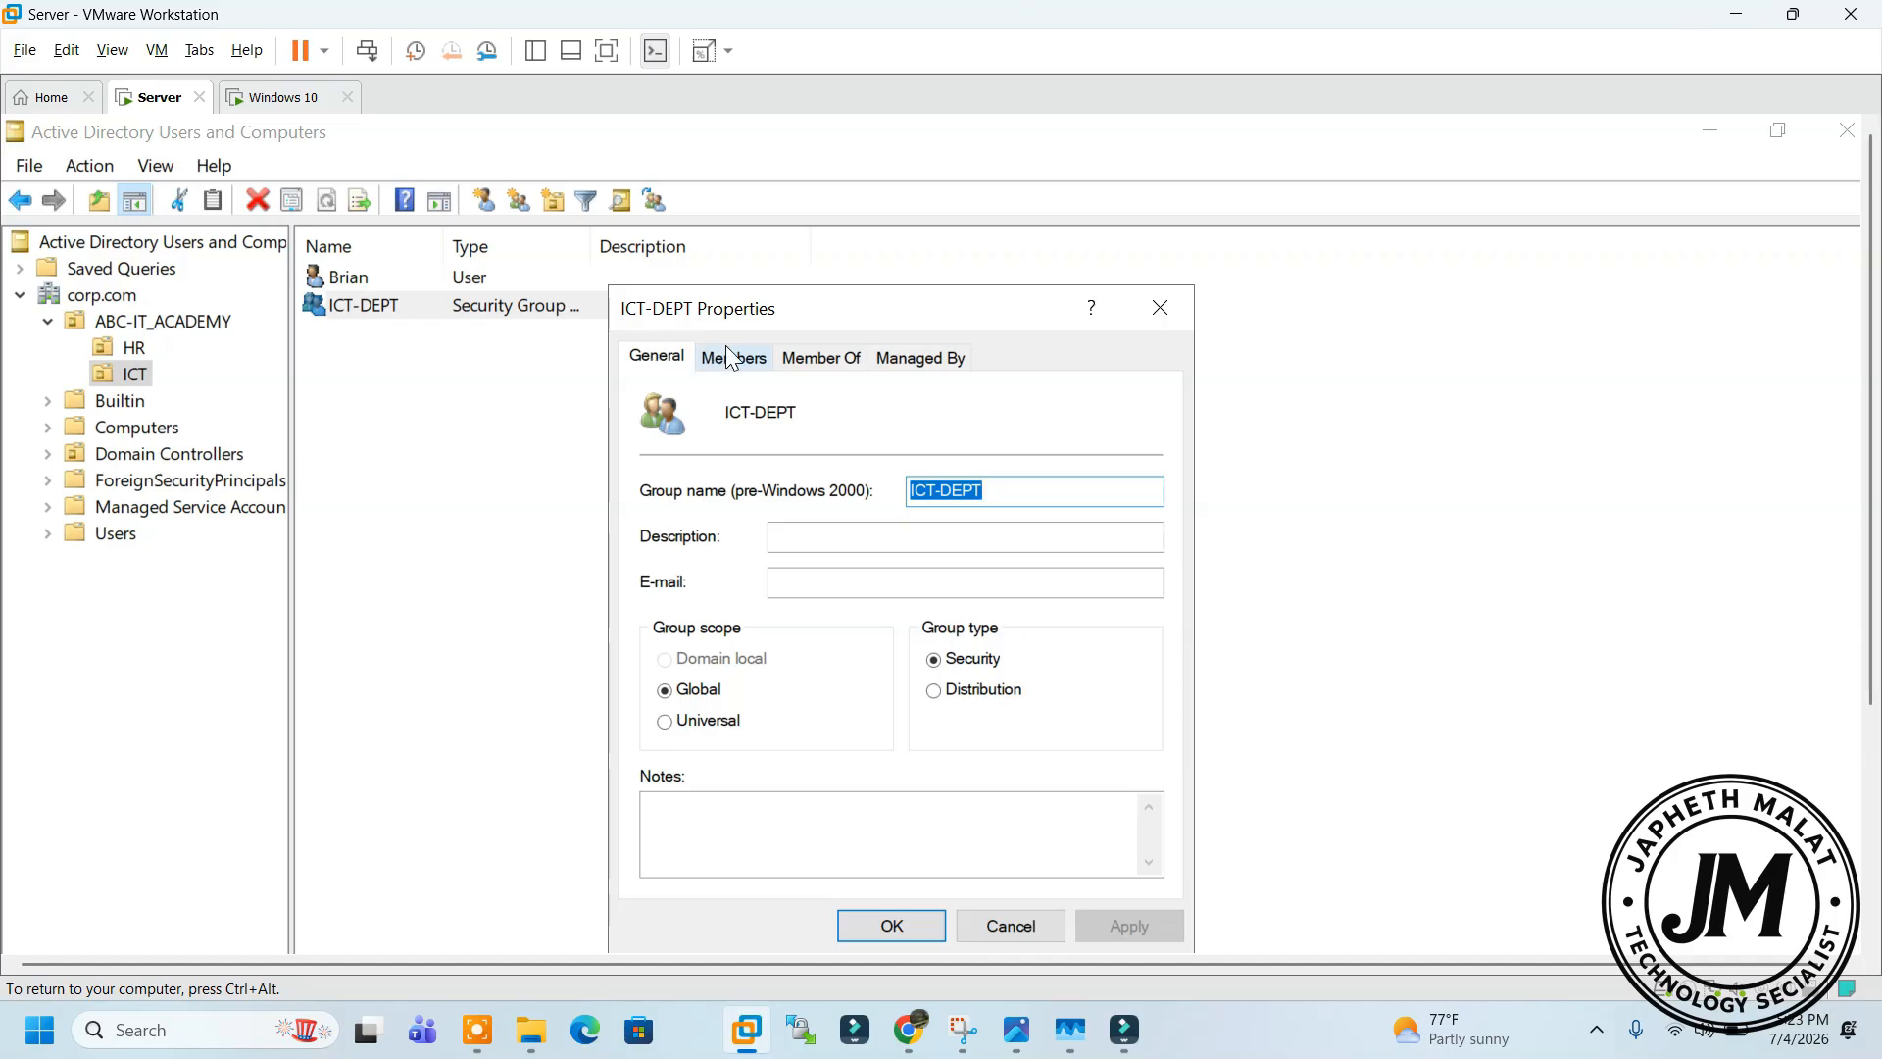
left_click(733, 357)
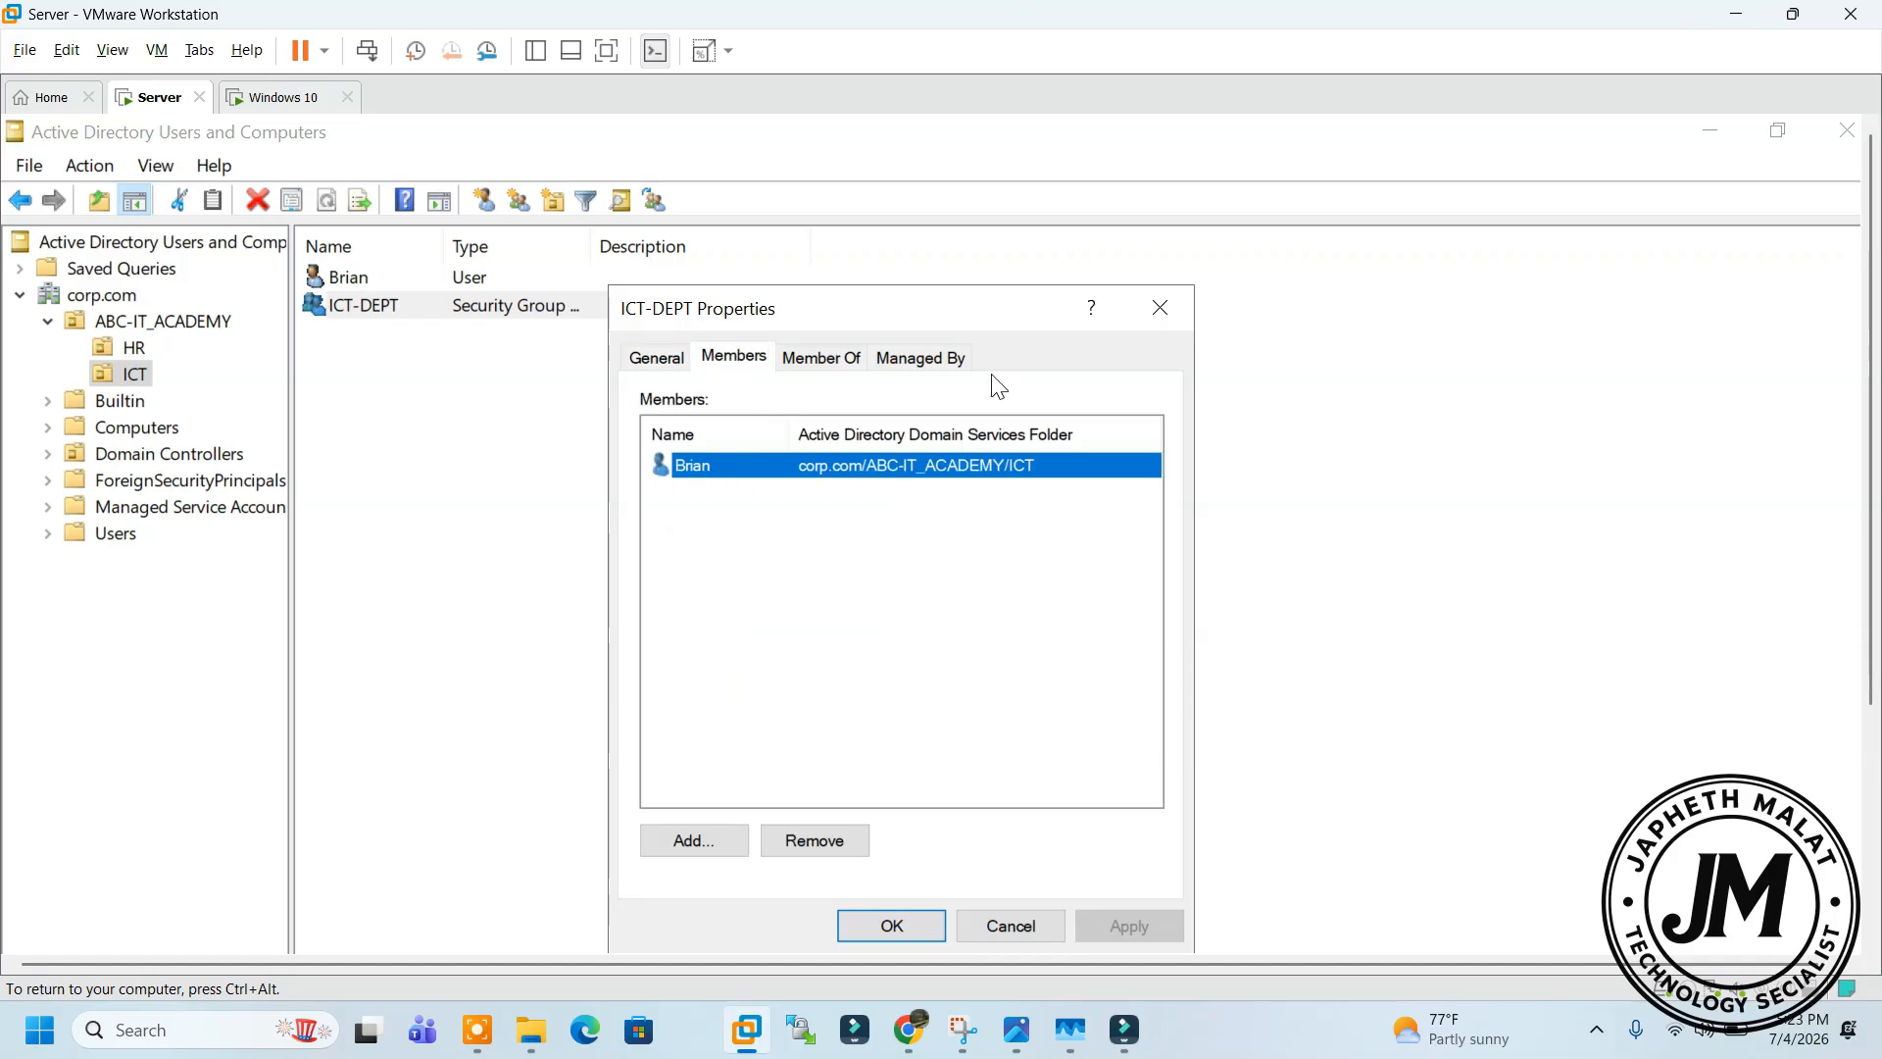
left_click(1167, 308)
left_click(108, 348)
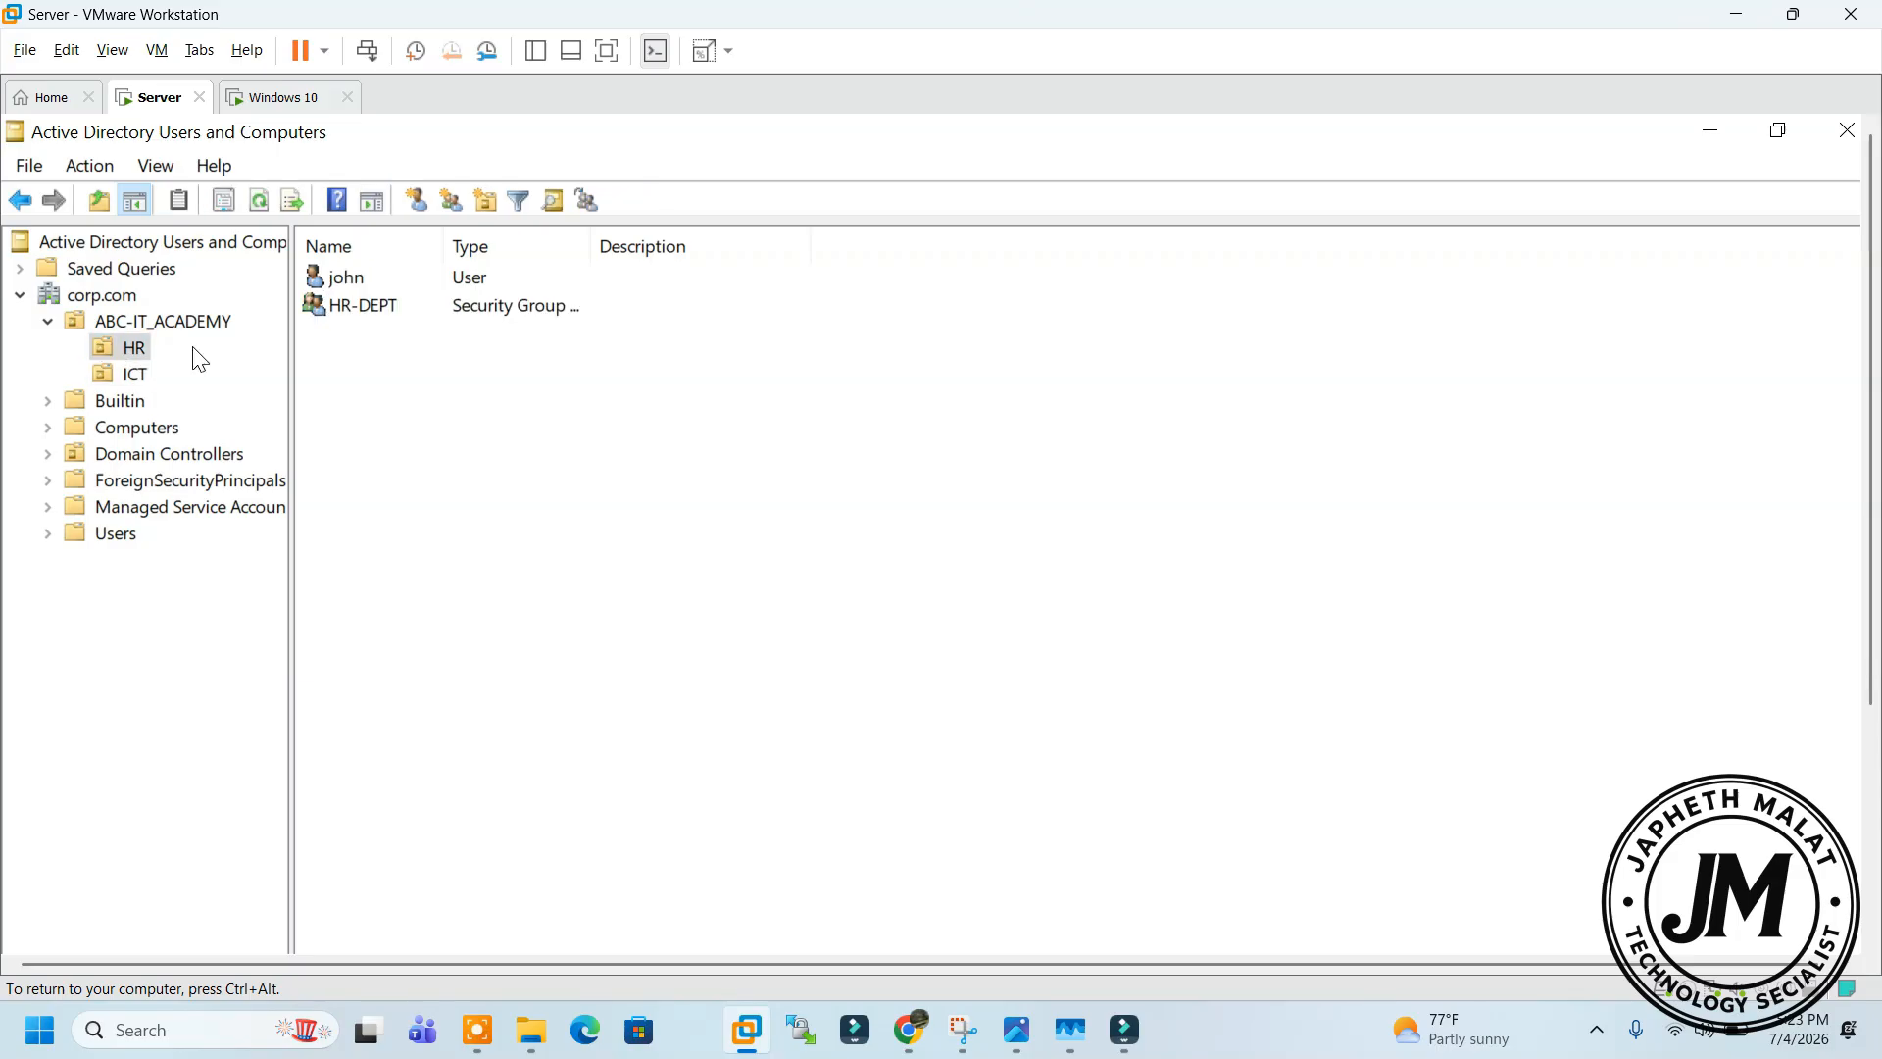
Add JOHN to HR-DEPT's Members tab via Check Names and apply the change
left_click(349, 277)
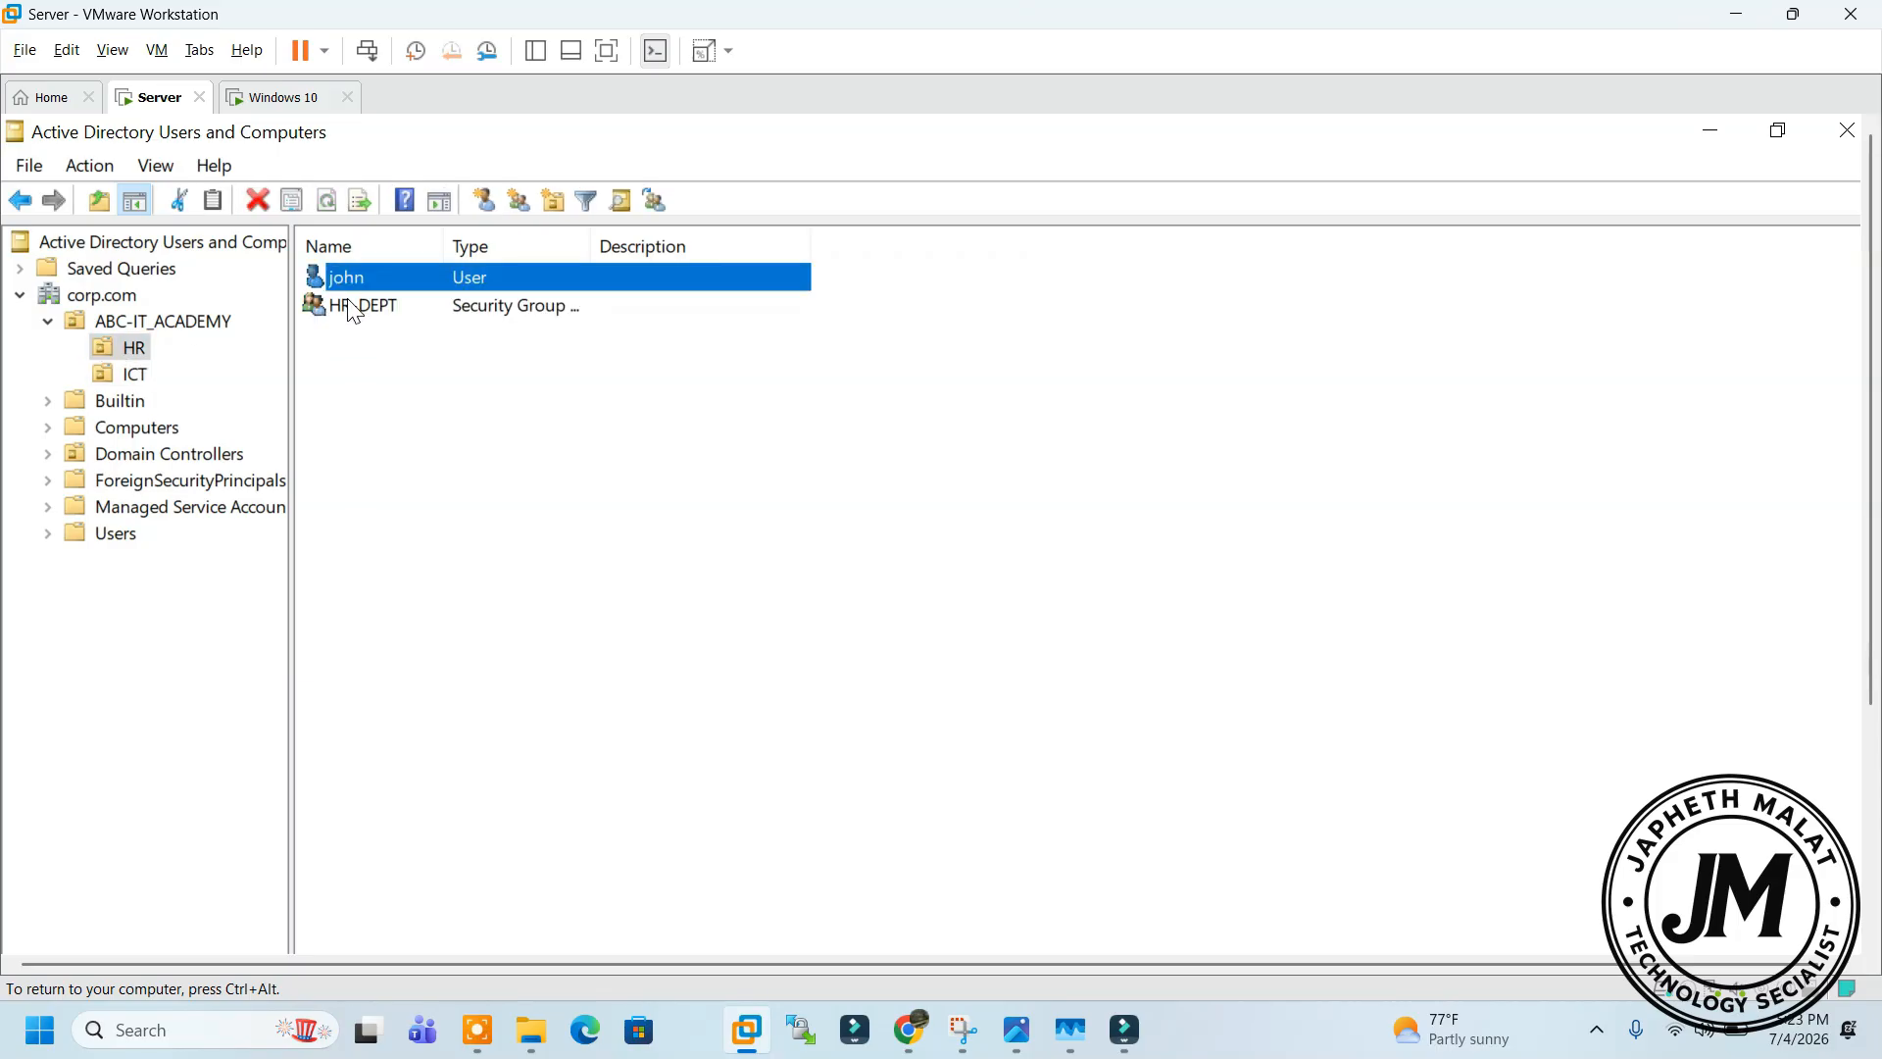
left_click(377, 312)
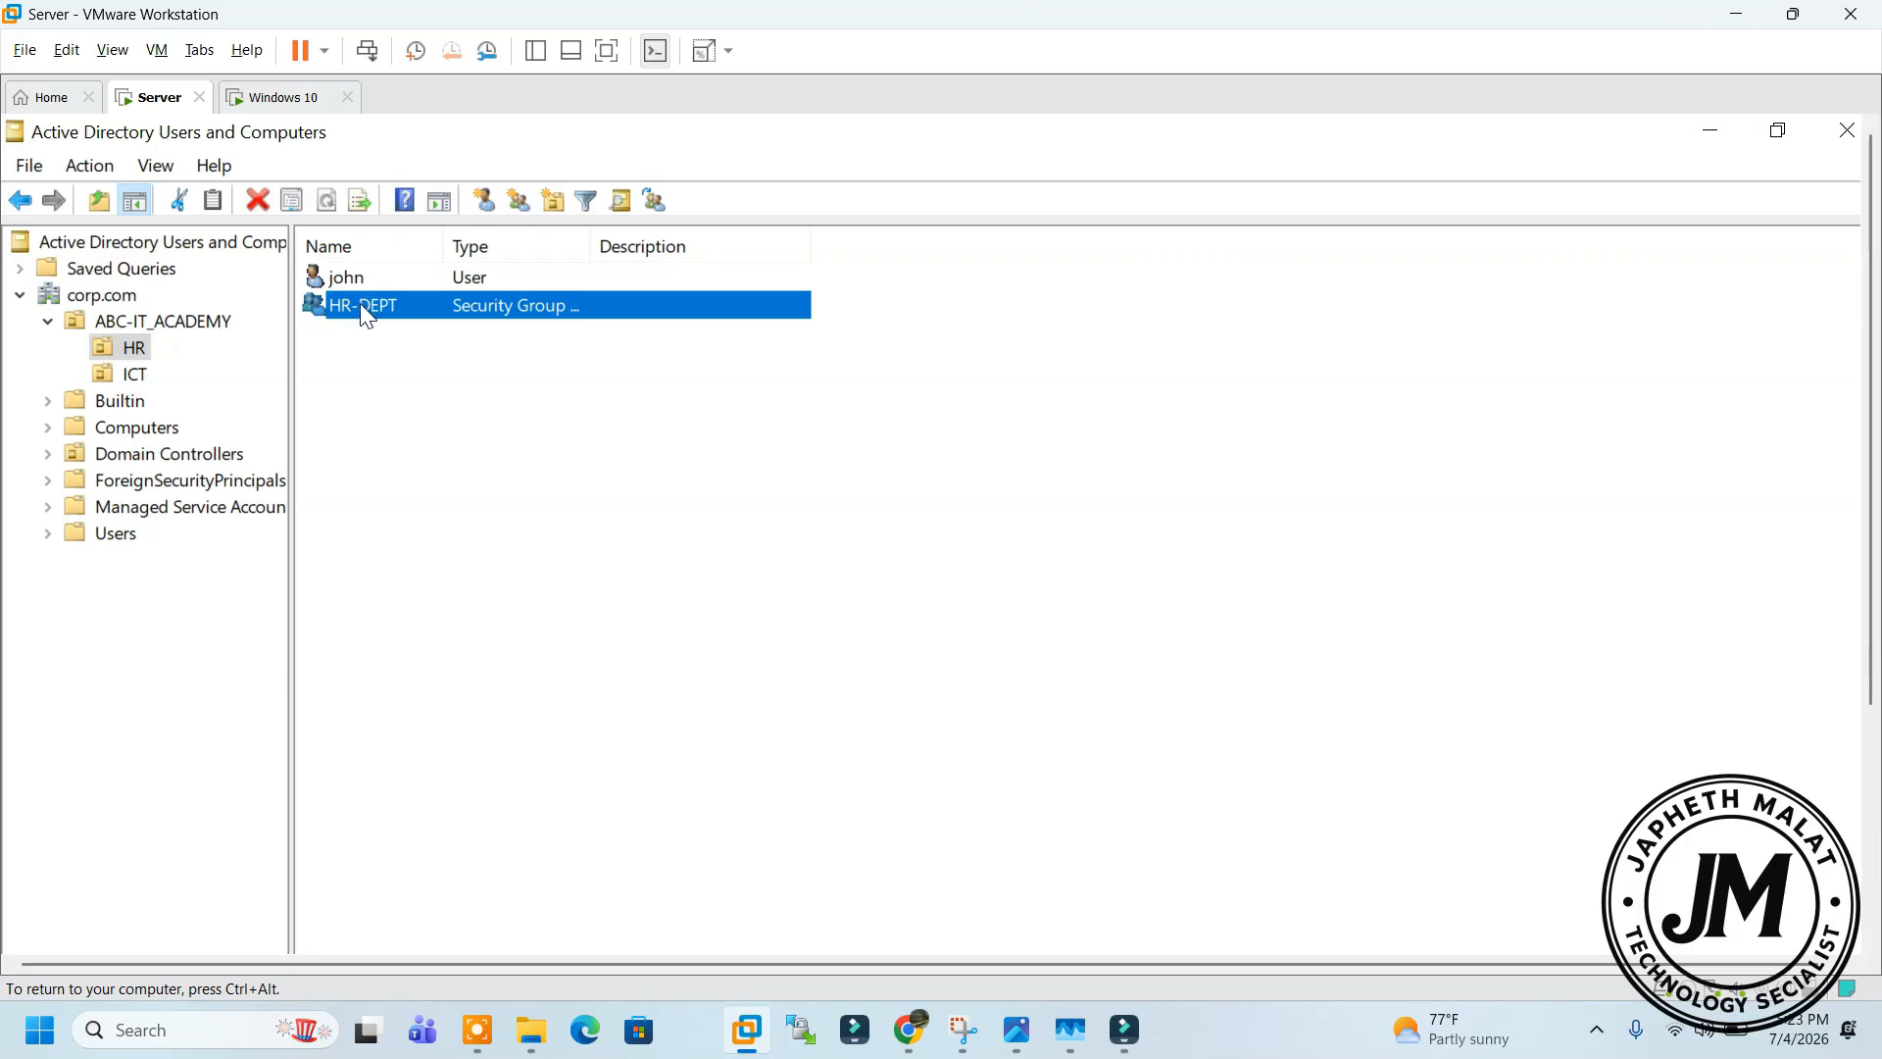
double_click(397, 312)
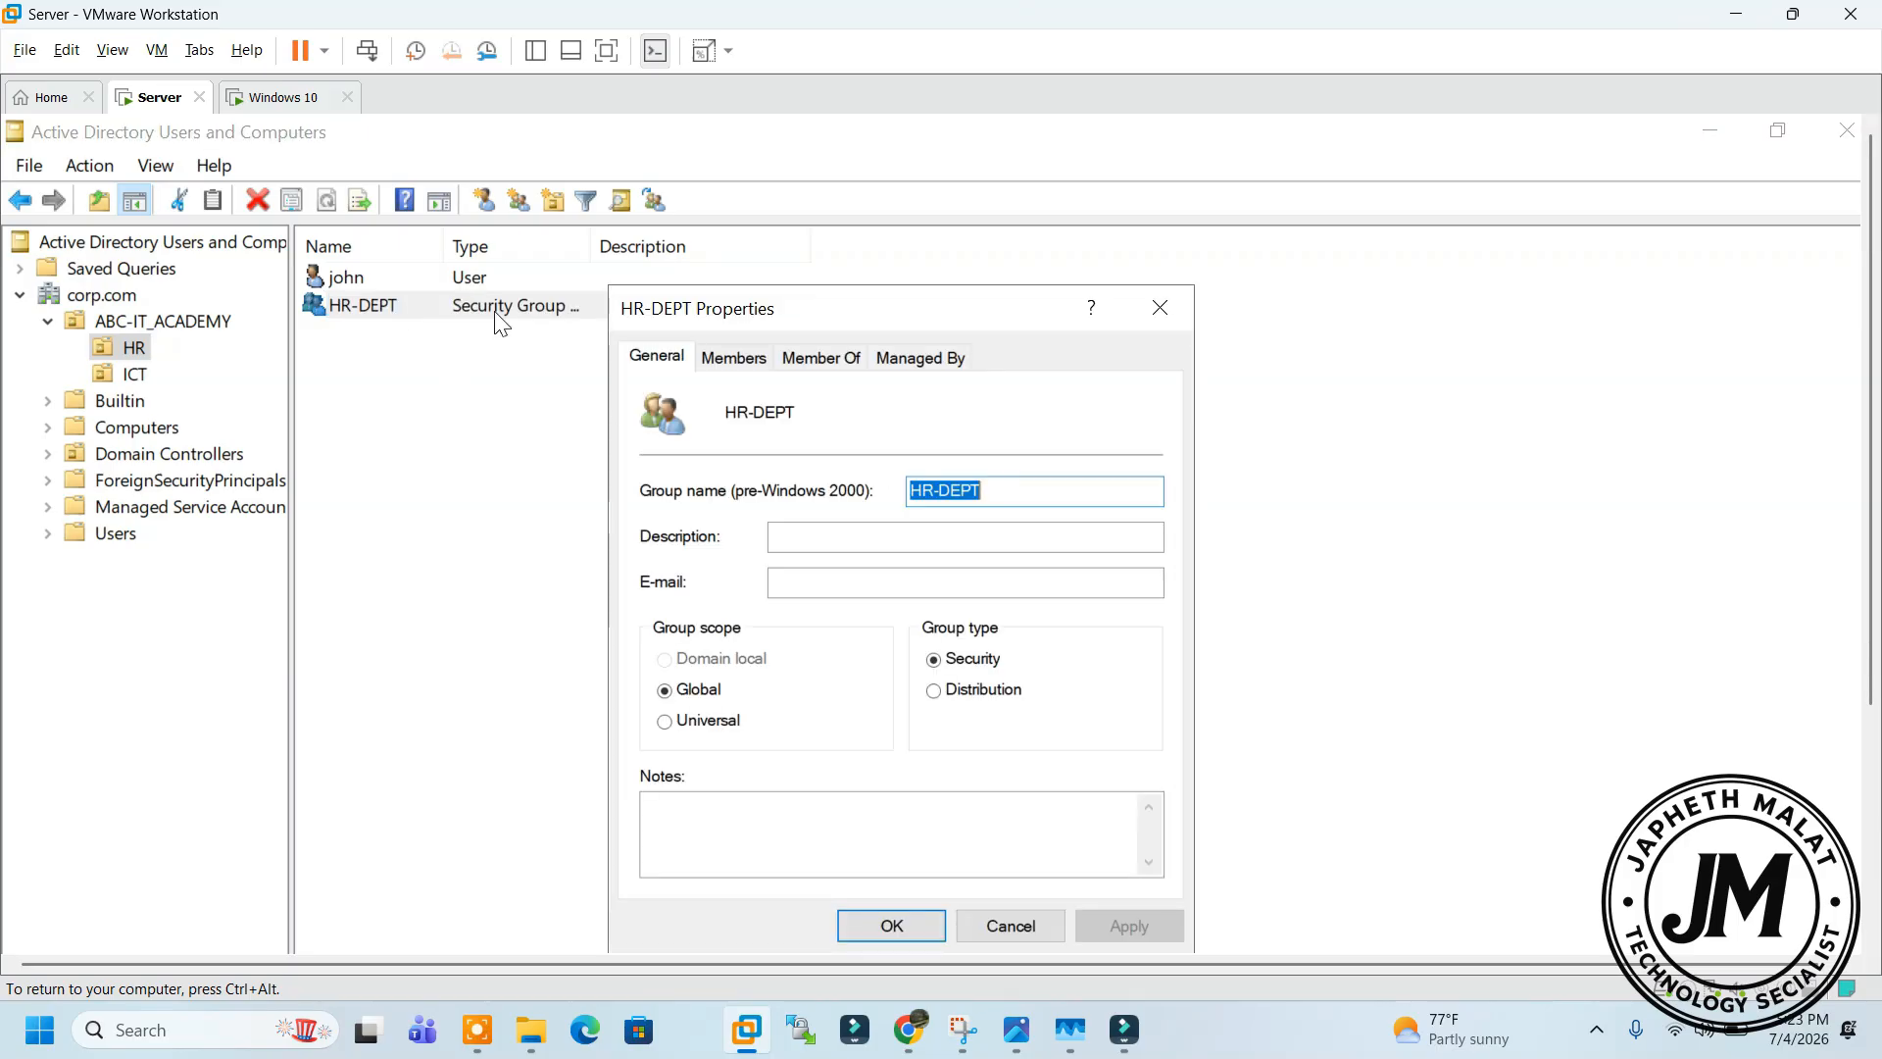
left_click(735, 359)
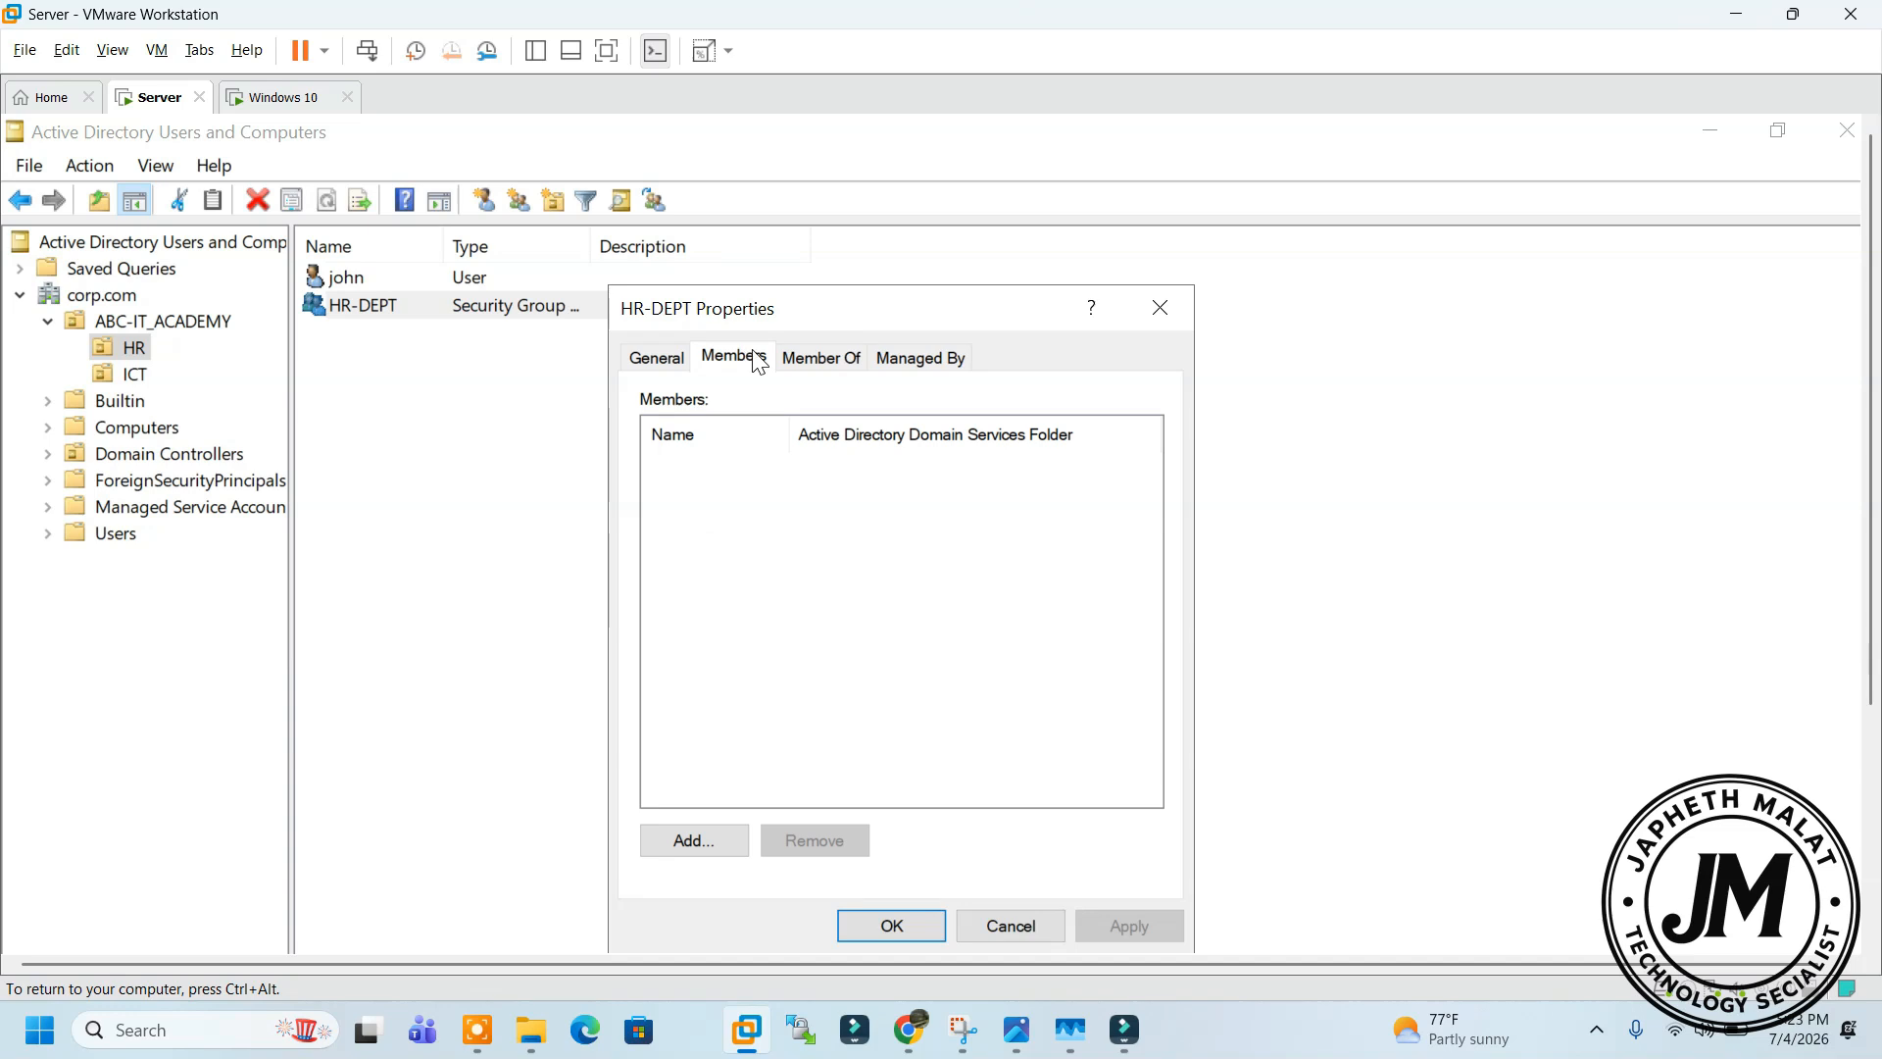
left_click(726, 835)
type("JOHN")
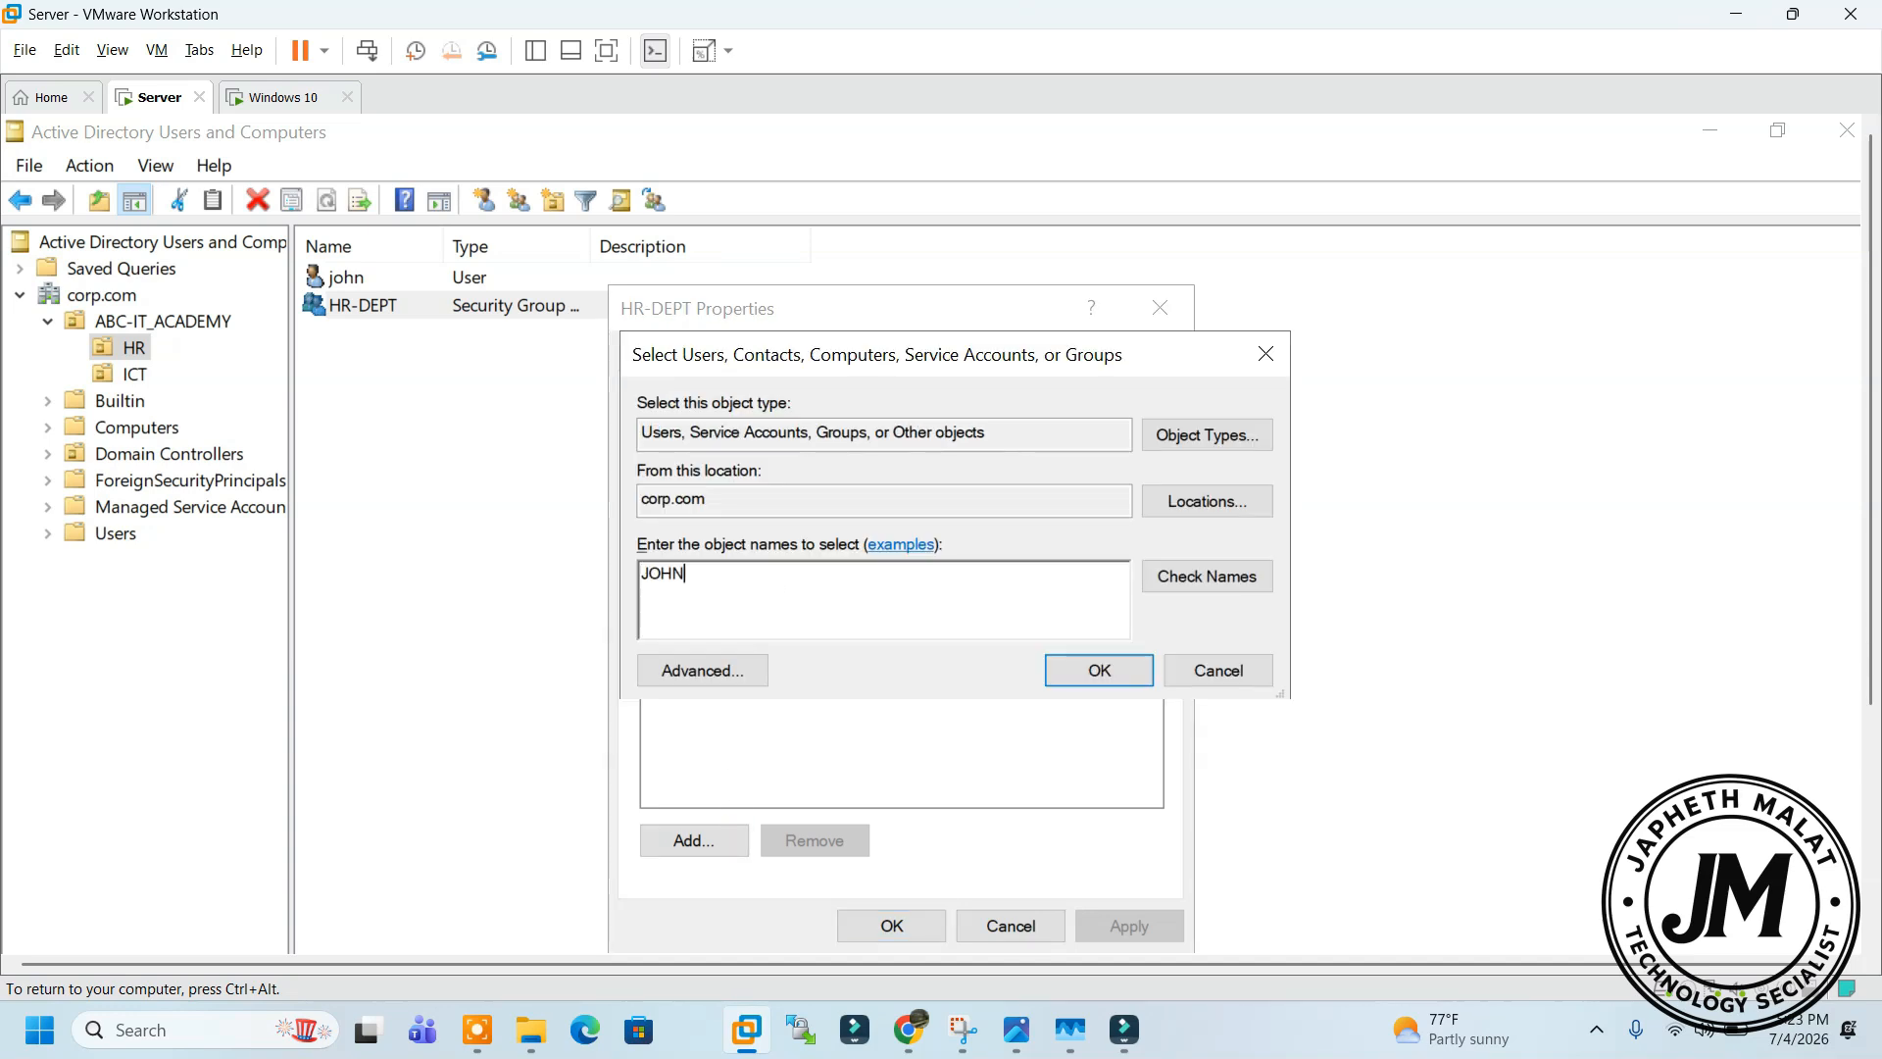
left_click(1250, 574)
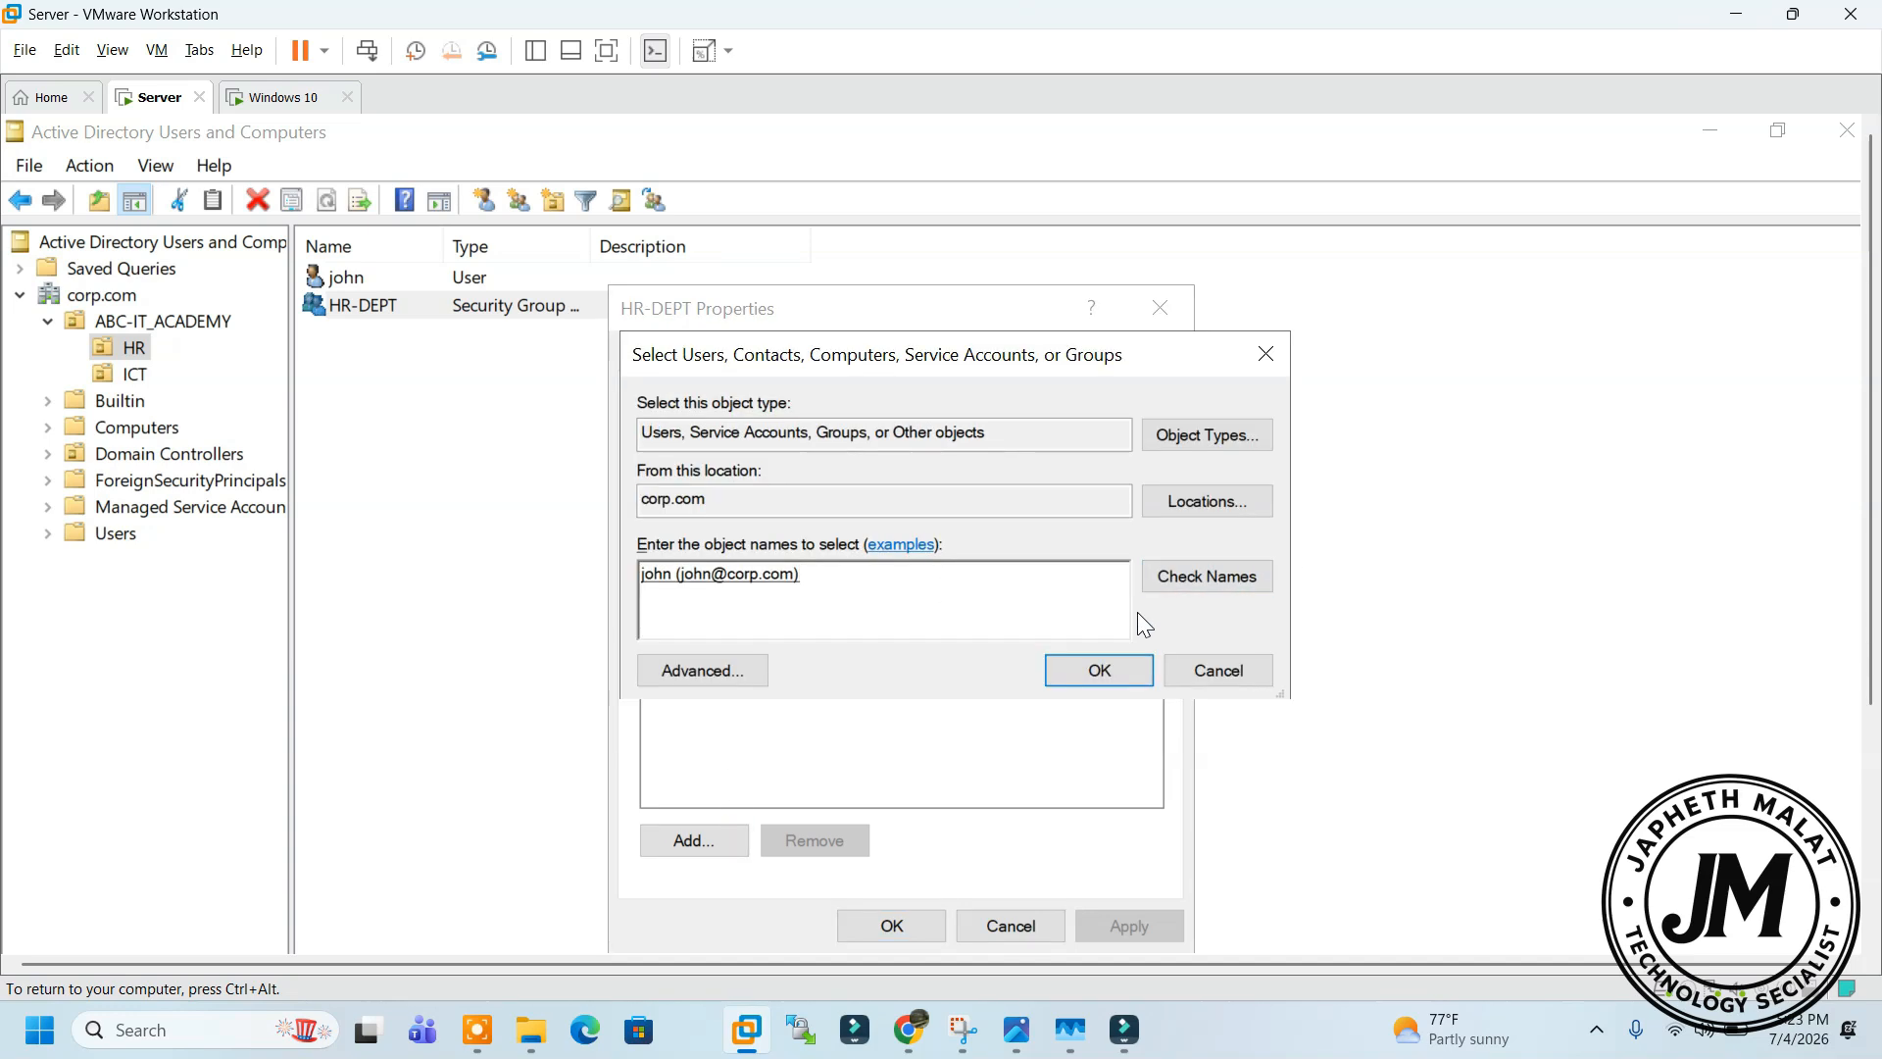
left_click(1113, 675)
left_click(1126, 921)
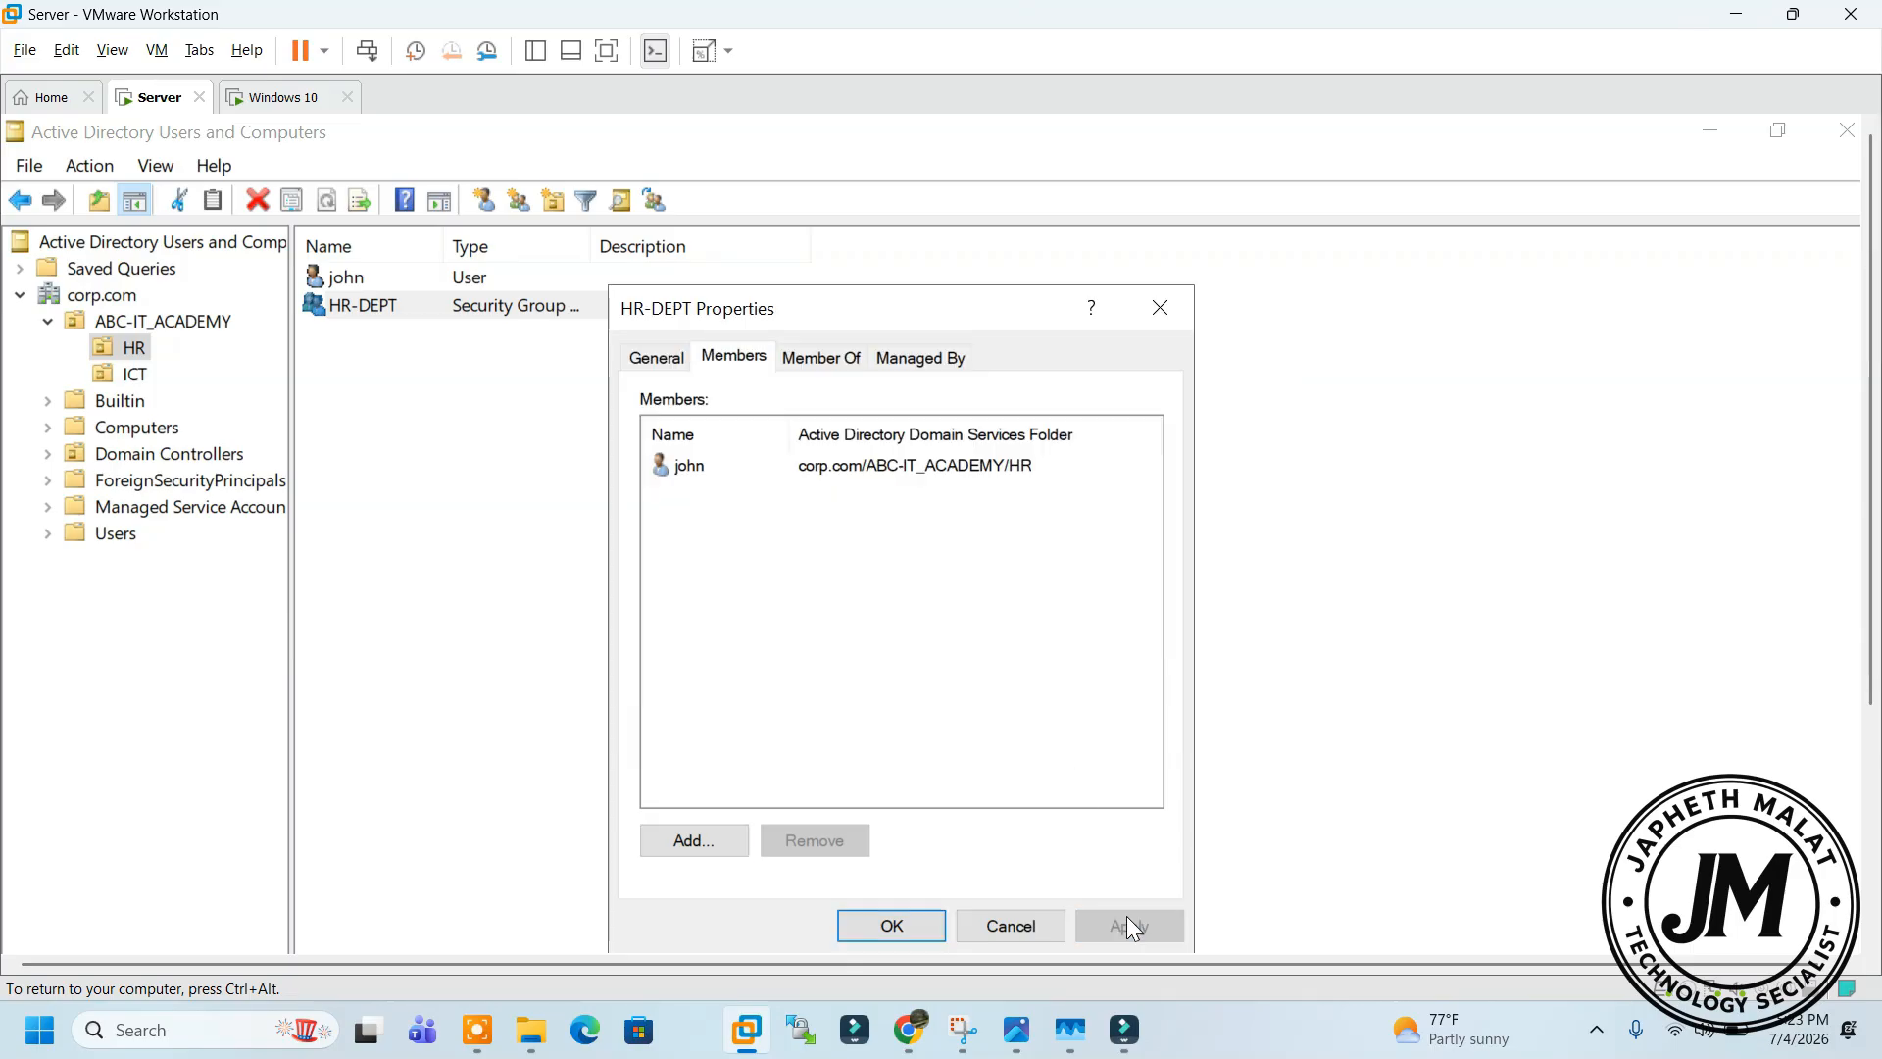
left_click(902, 926)
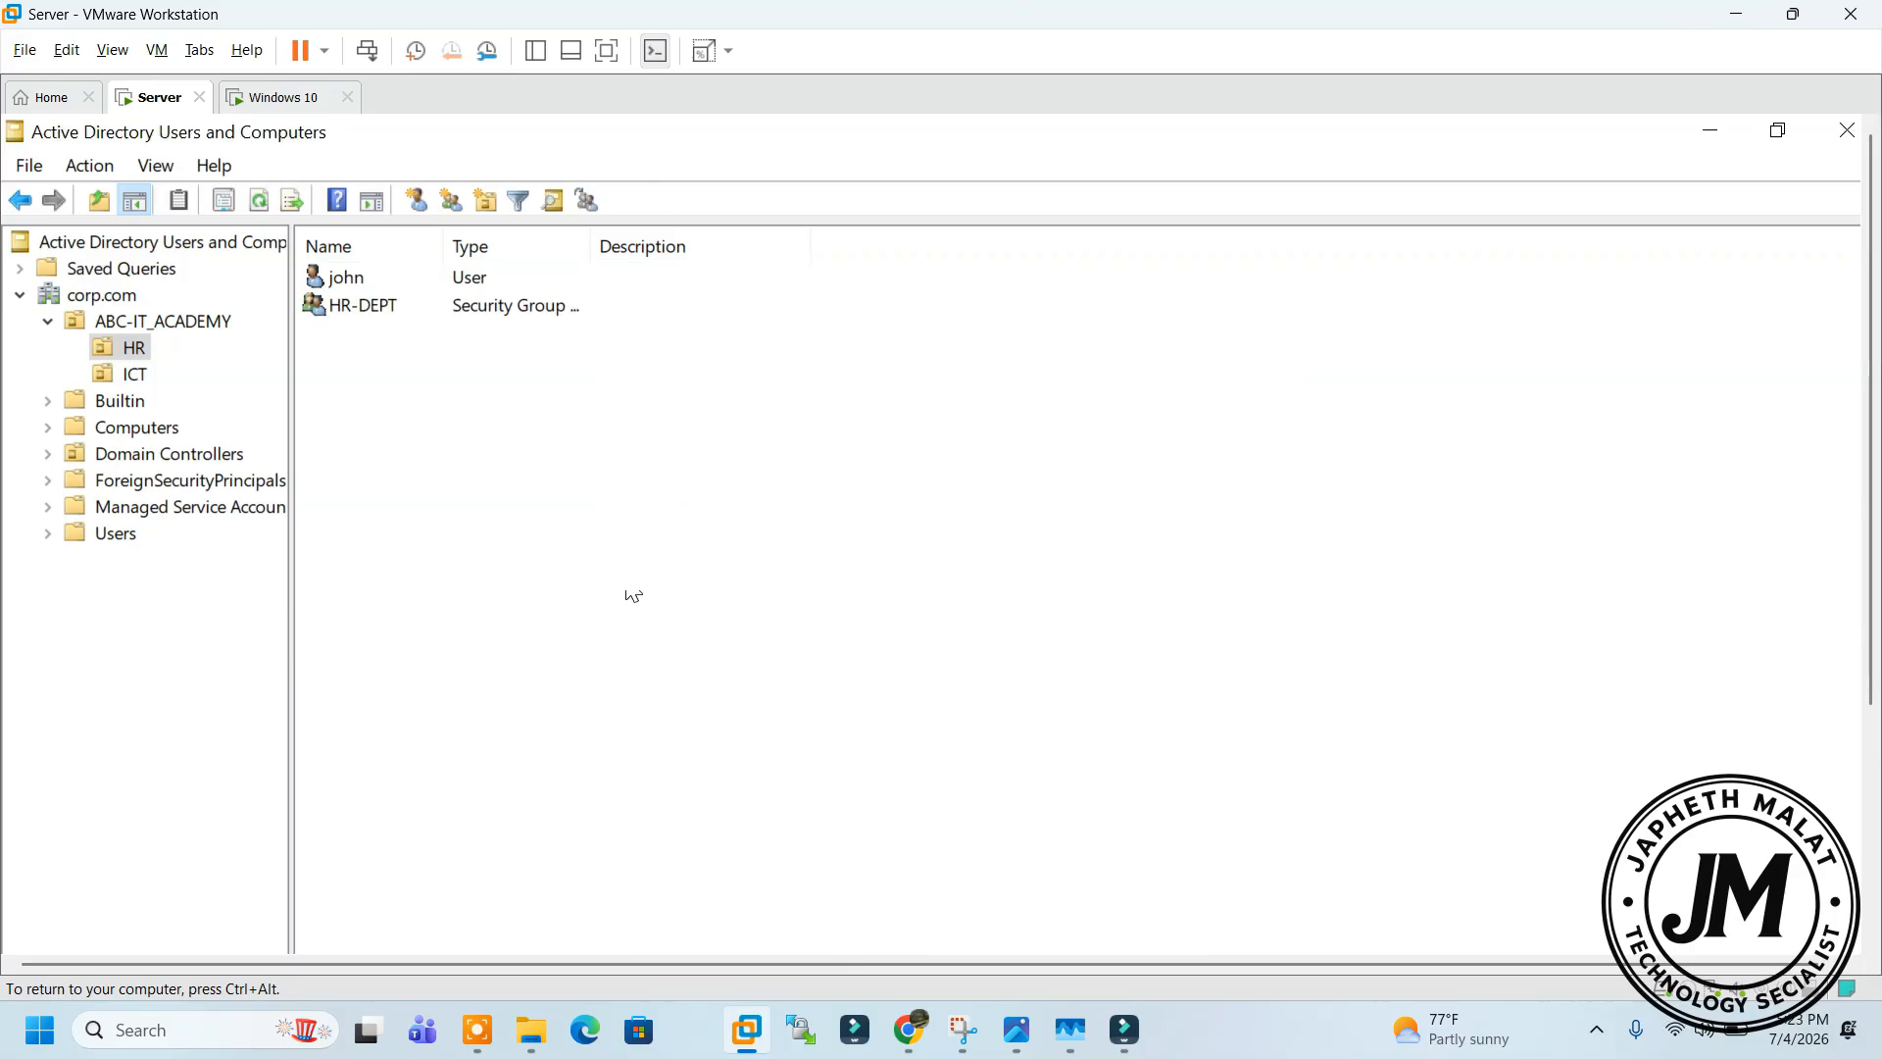
left_click(359, 281)
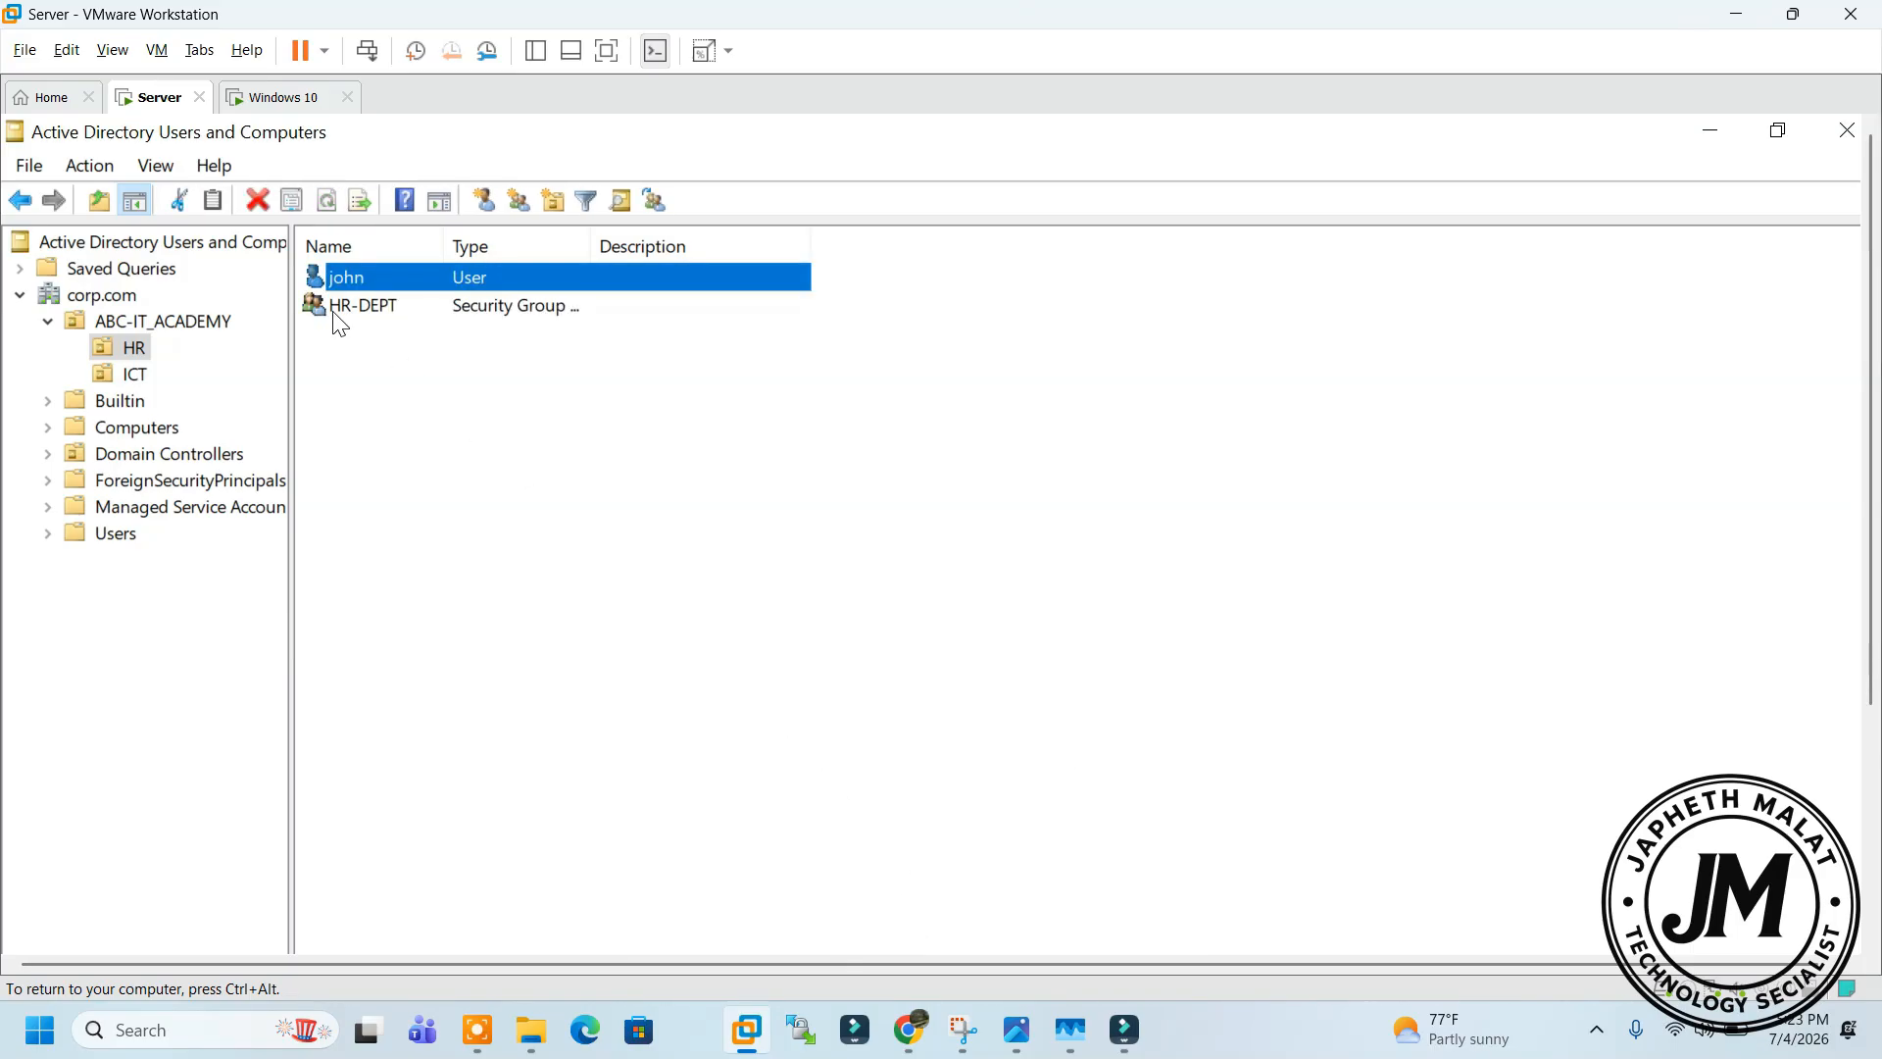
left_click(255, 95)
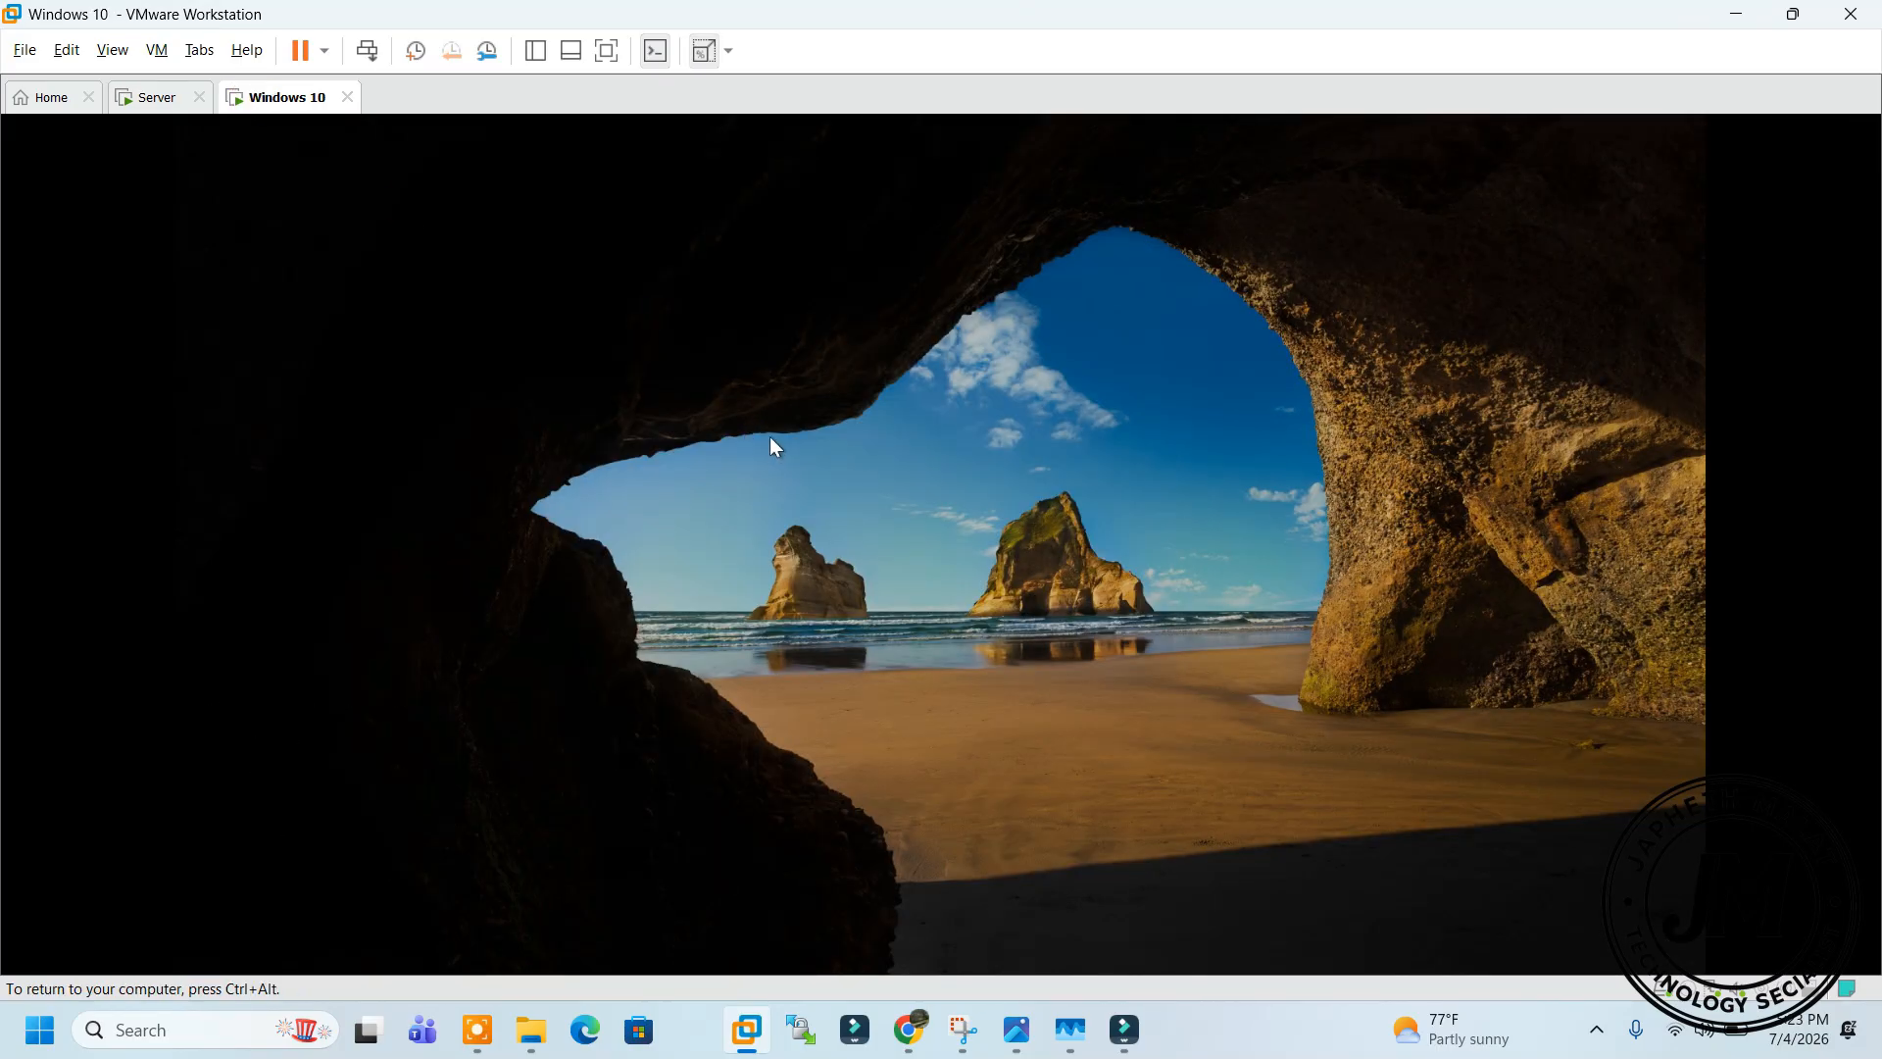
On Windows 10, try signing in to CORP as john; the password is rejected
left_click(768, 434)
left_click(331, 908)
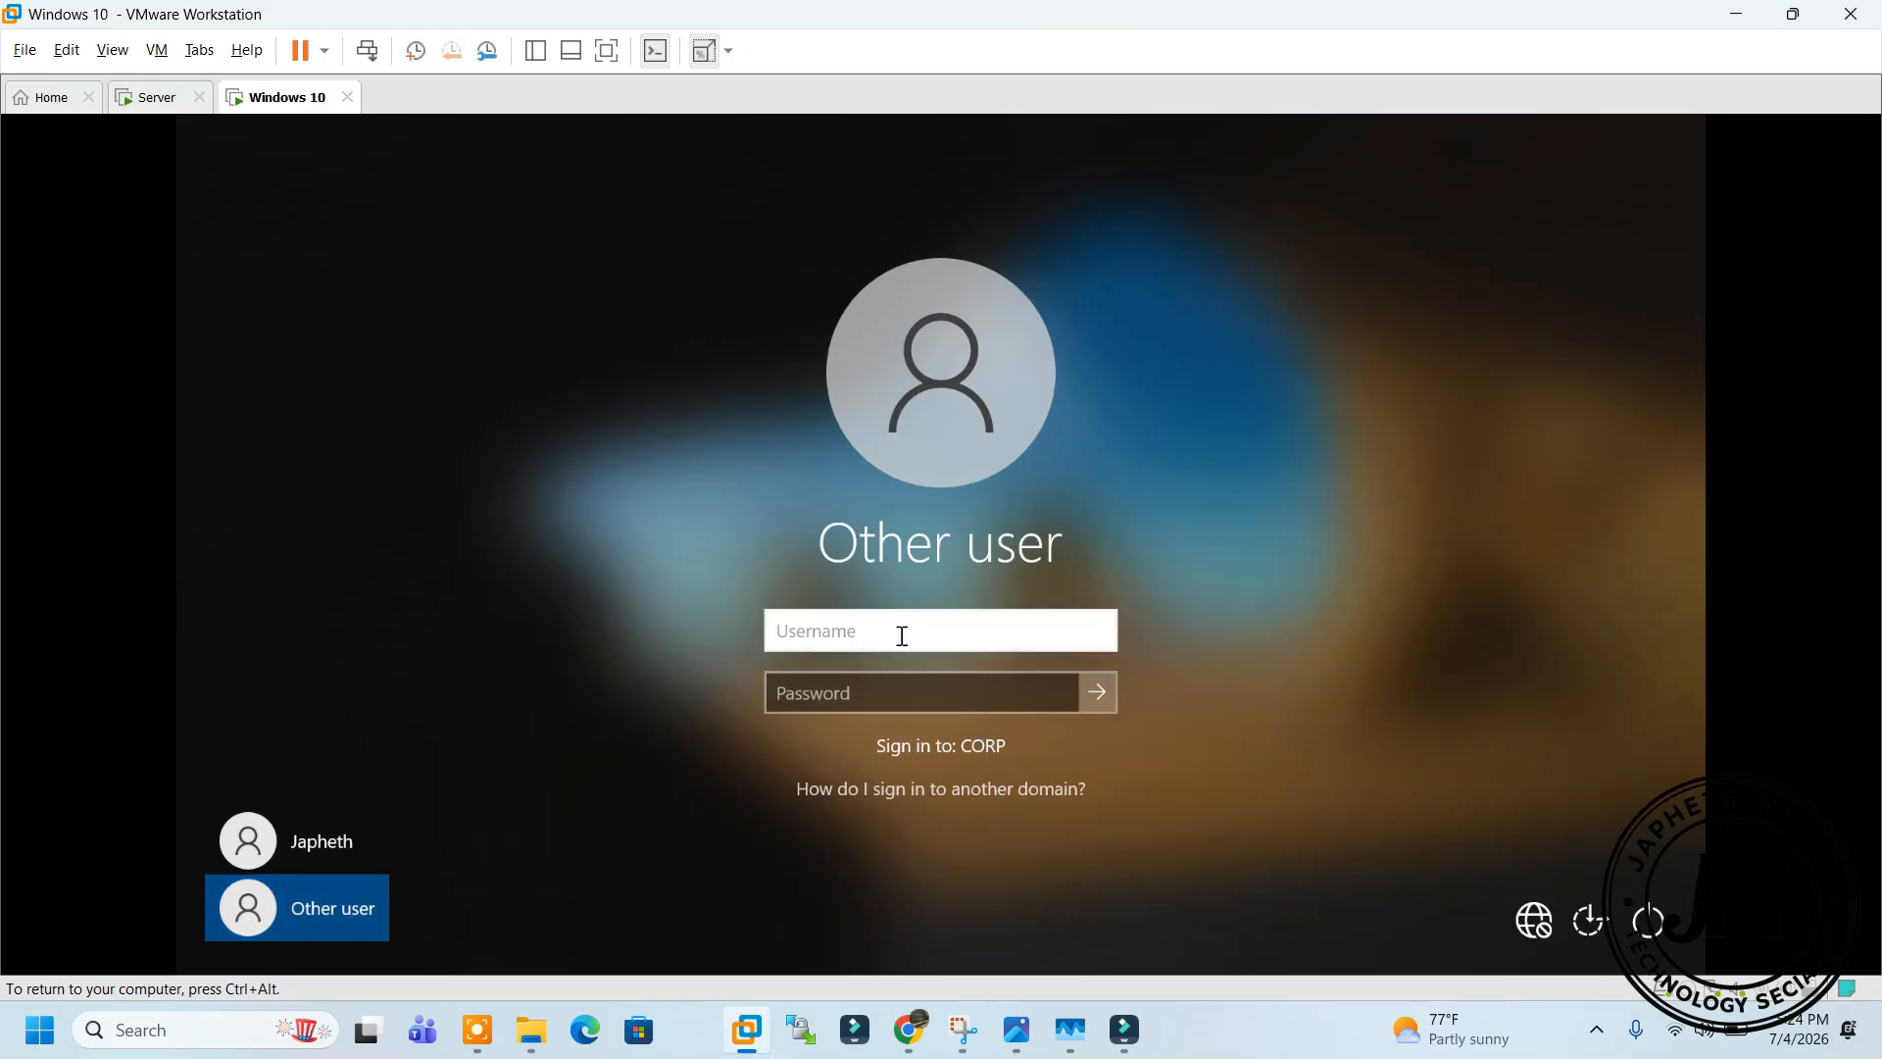
type("john")
left_click(902, 710)
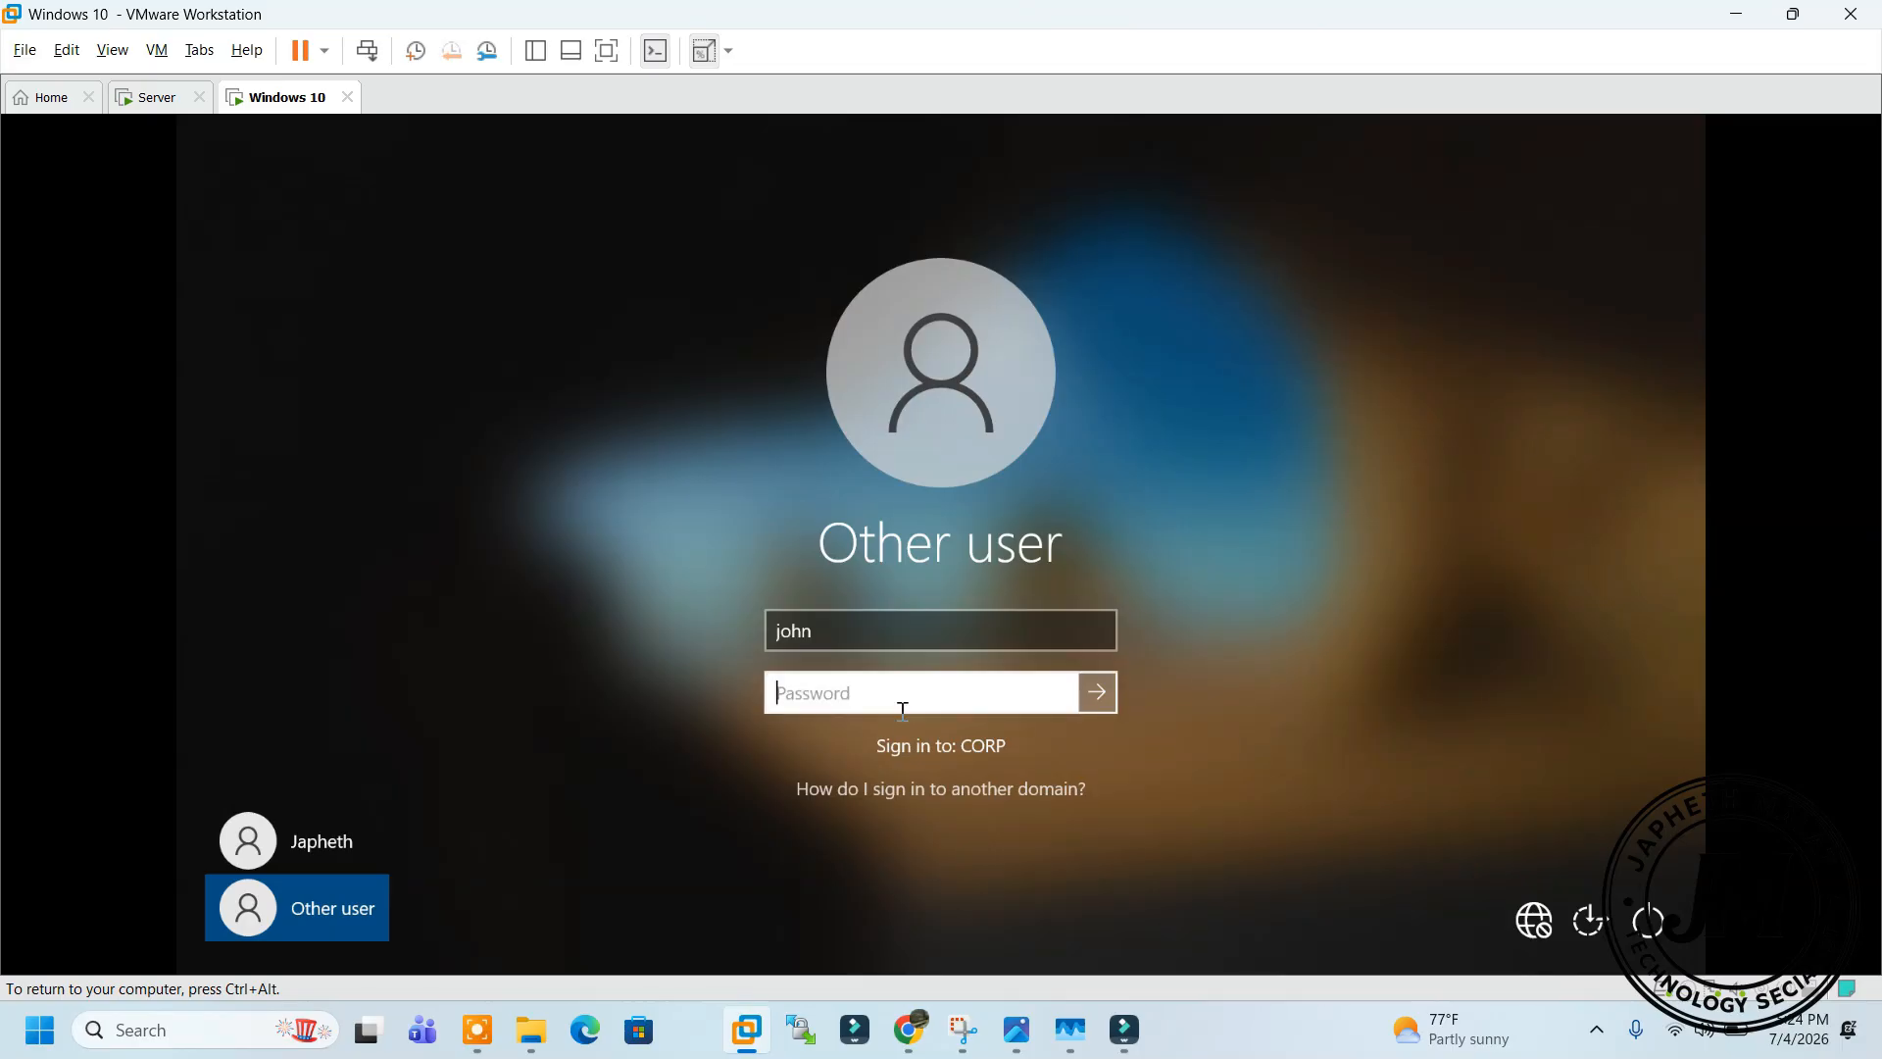
type("**********")
key("Return")
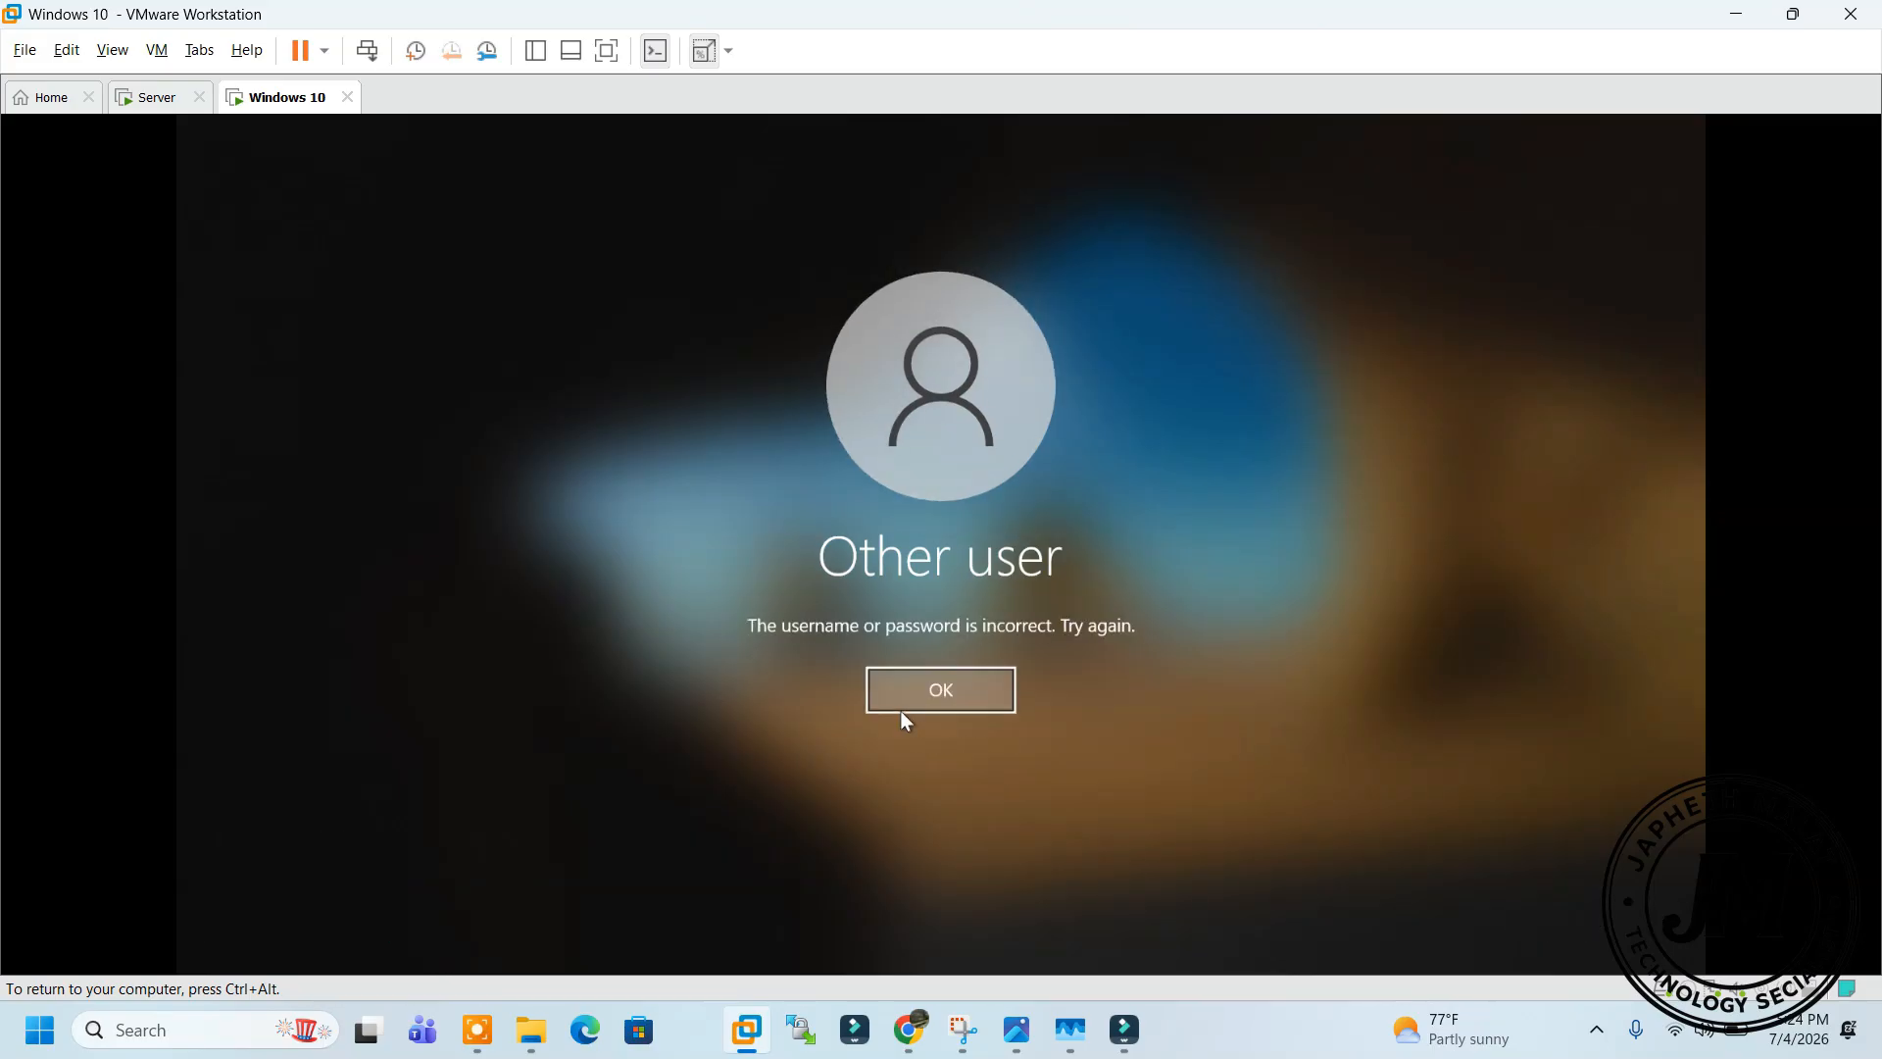
left_click(902, 699)
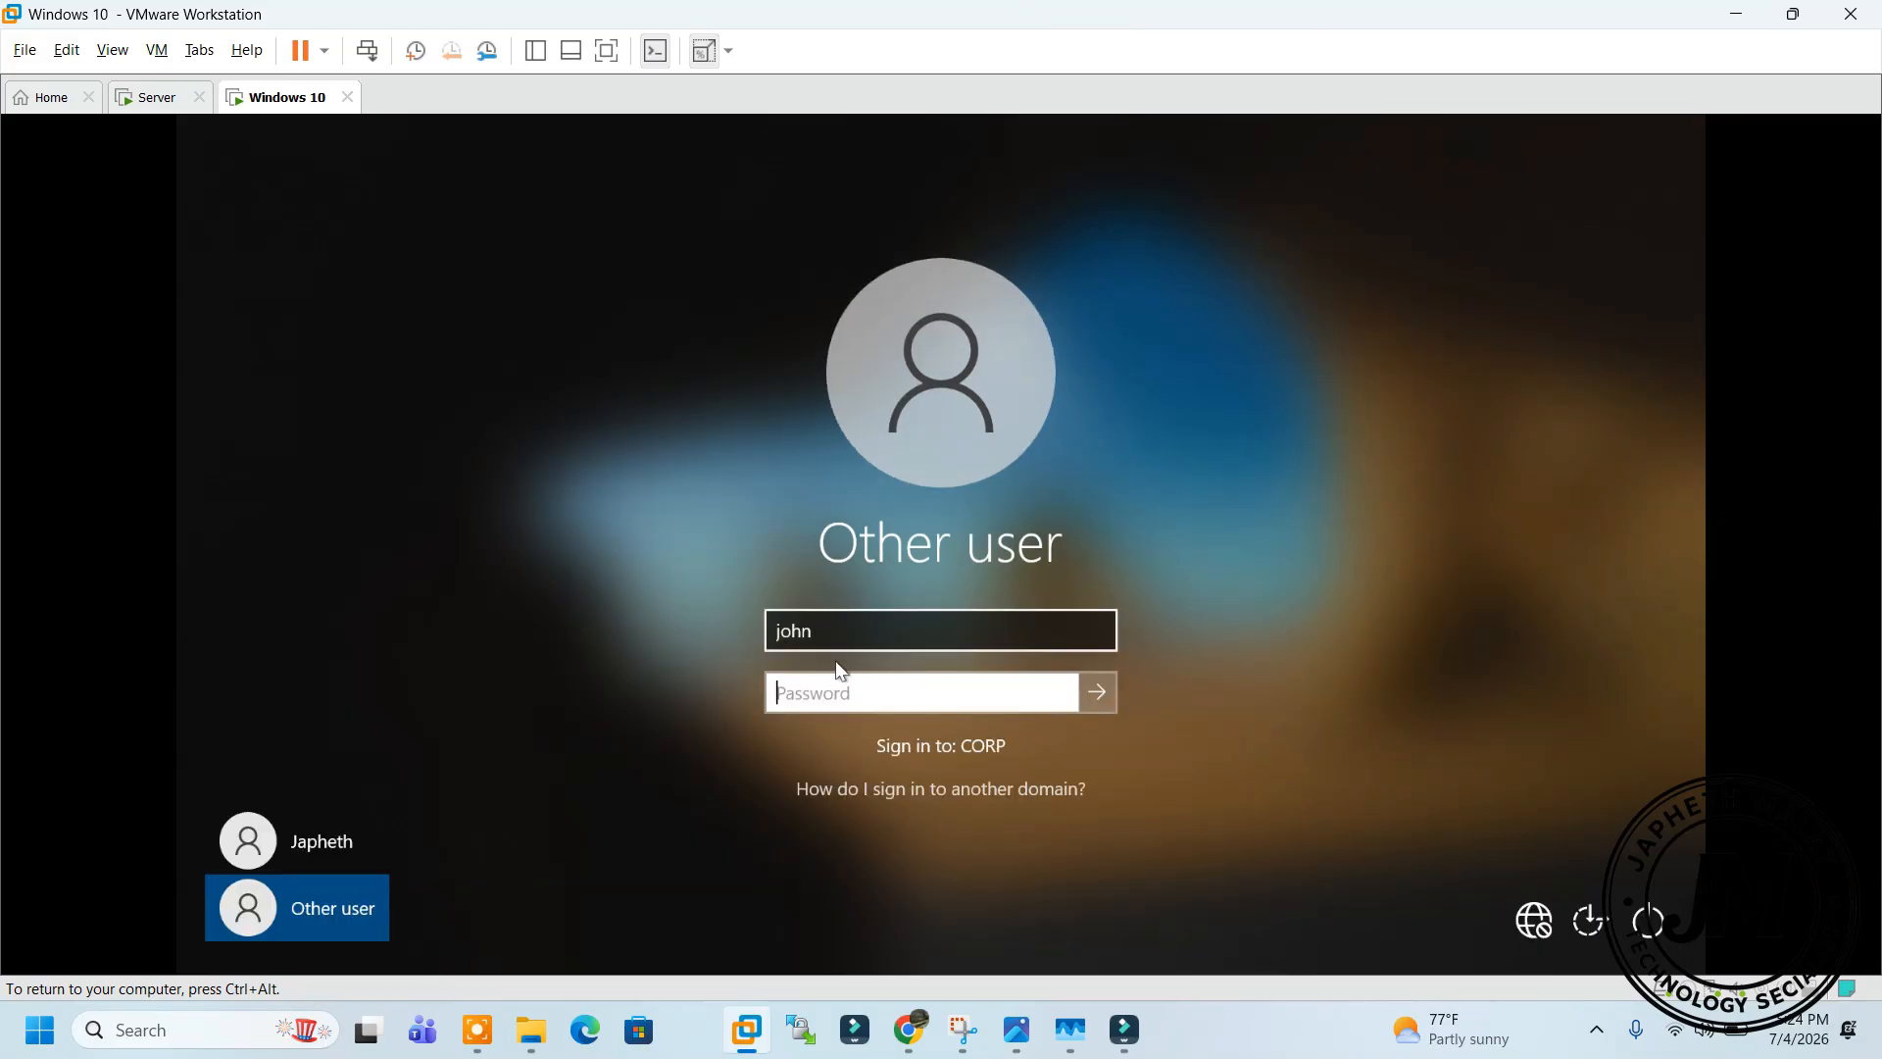
Retry john's password; the sign-in is rejected again
type("*")
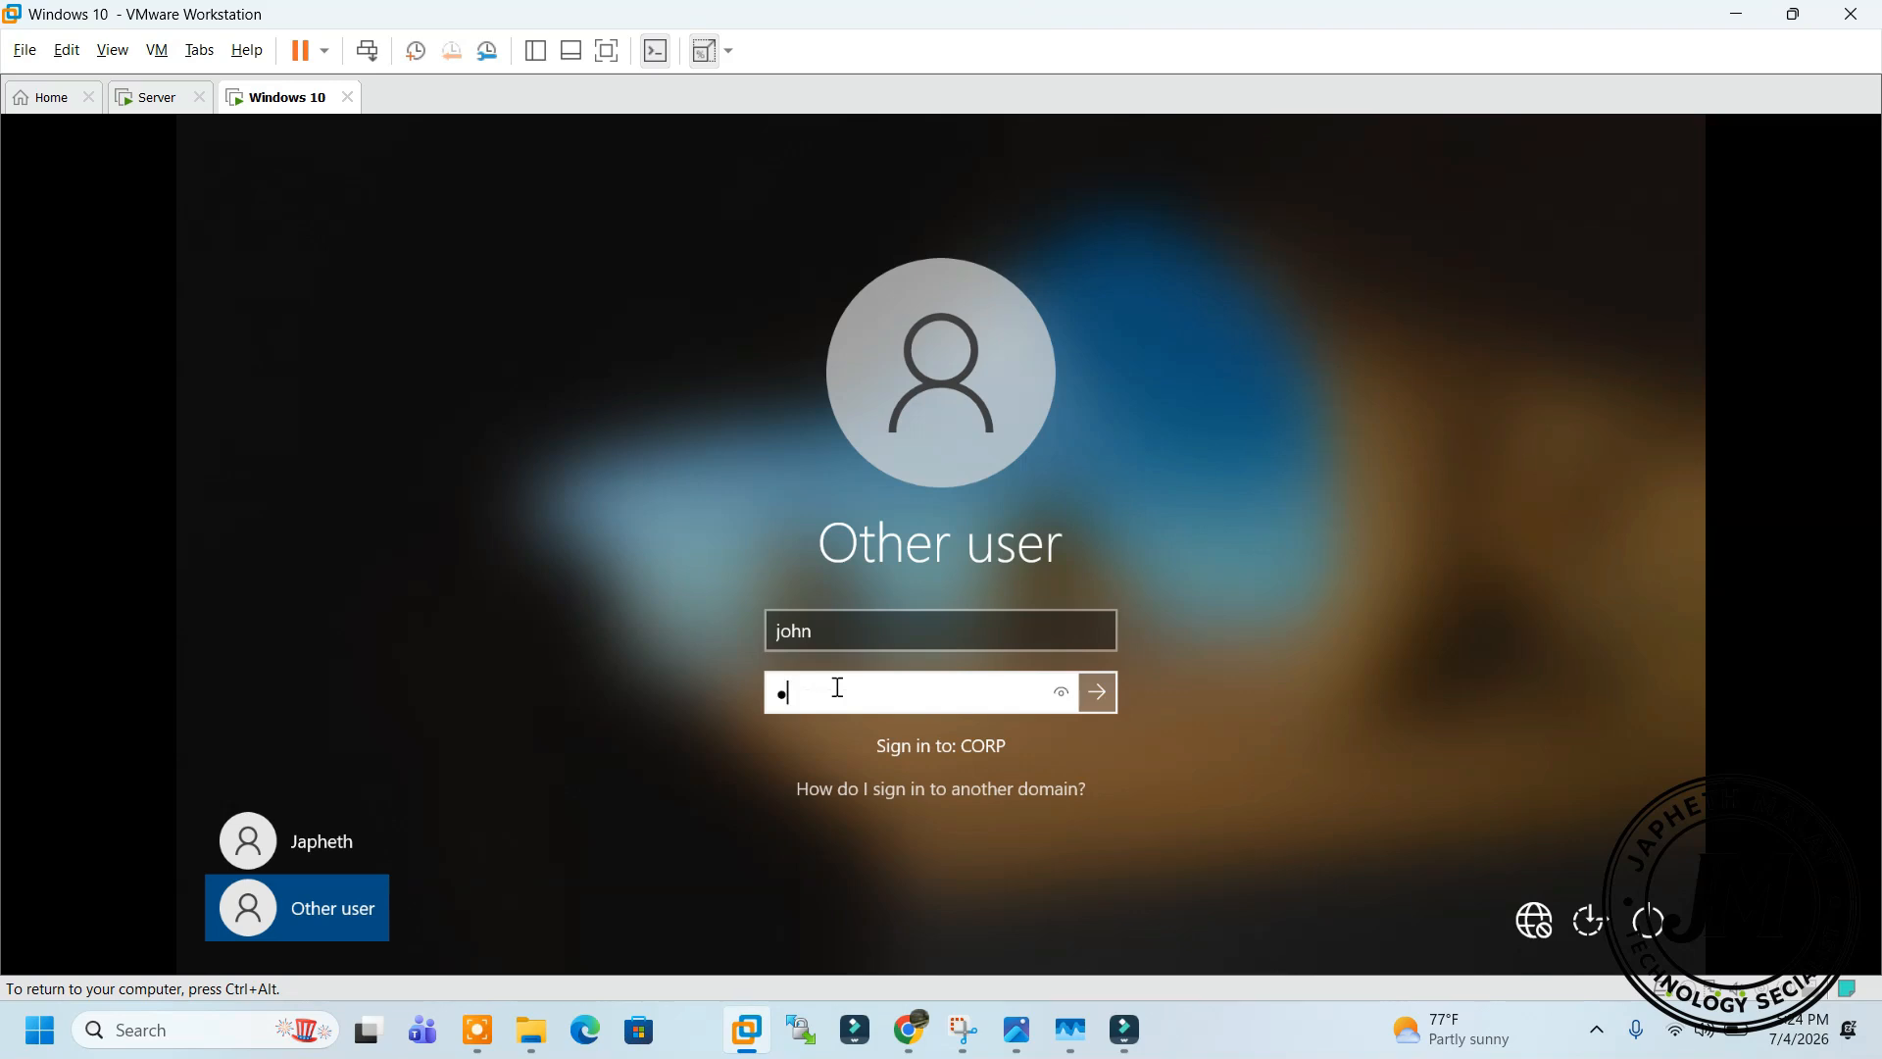
type("*********")
key("Return")
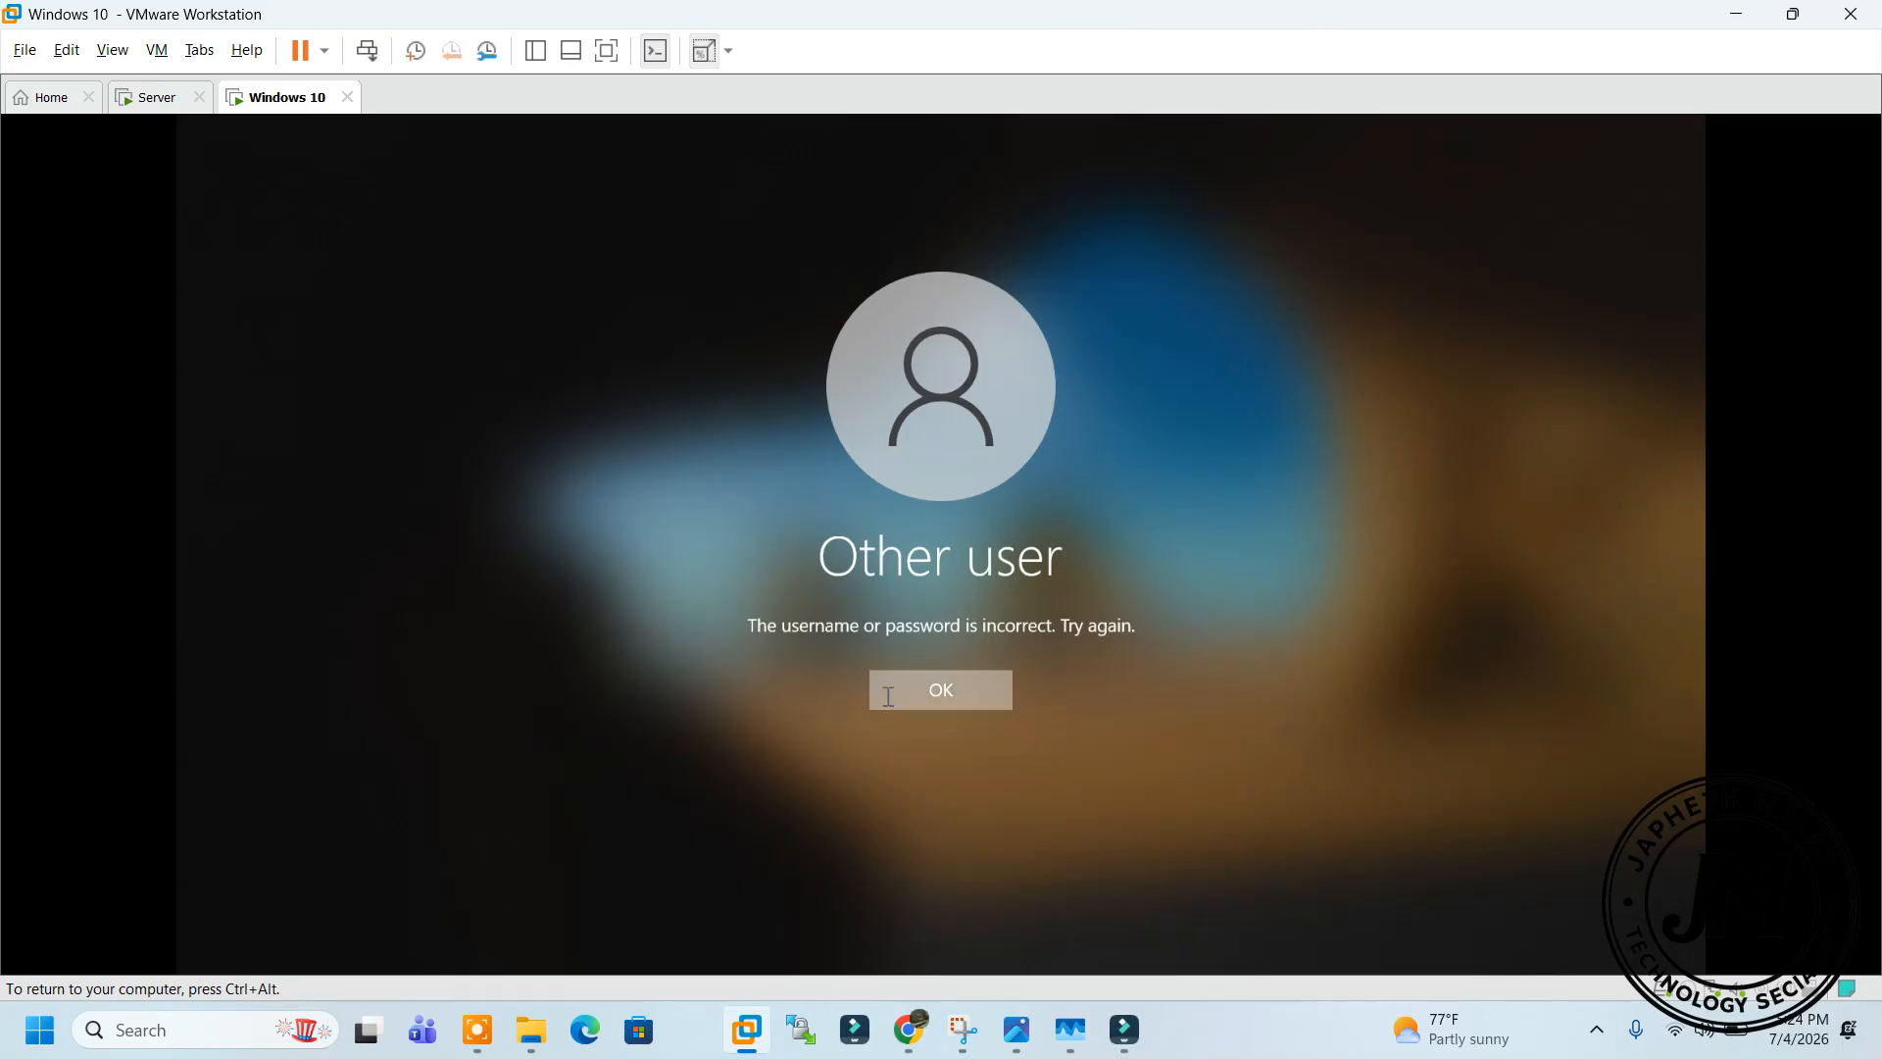
left_click(888, 696)
left_click(149, 95)
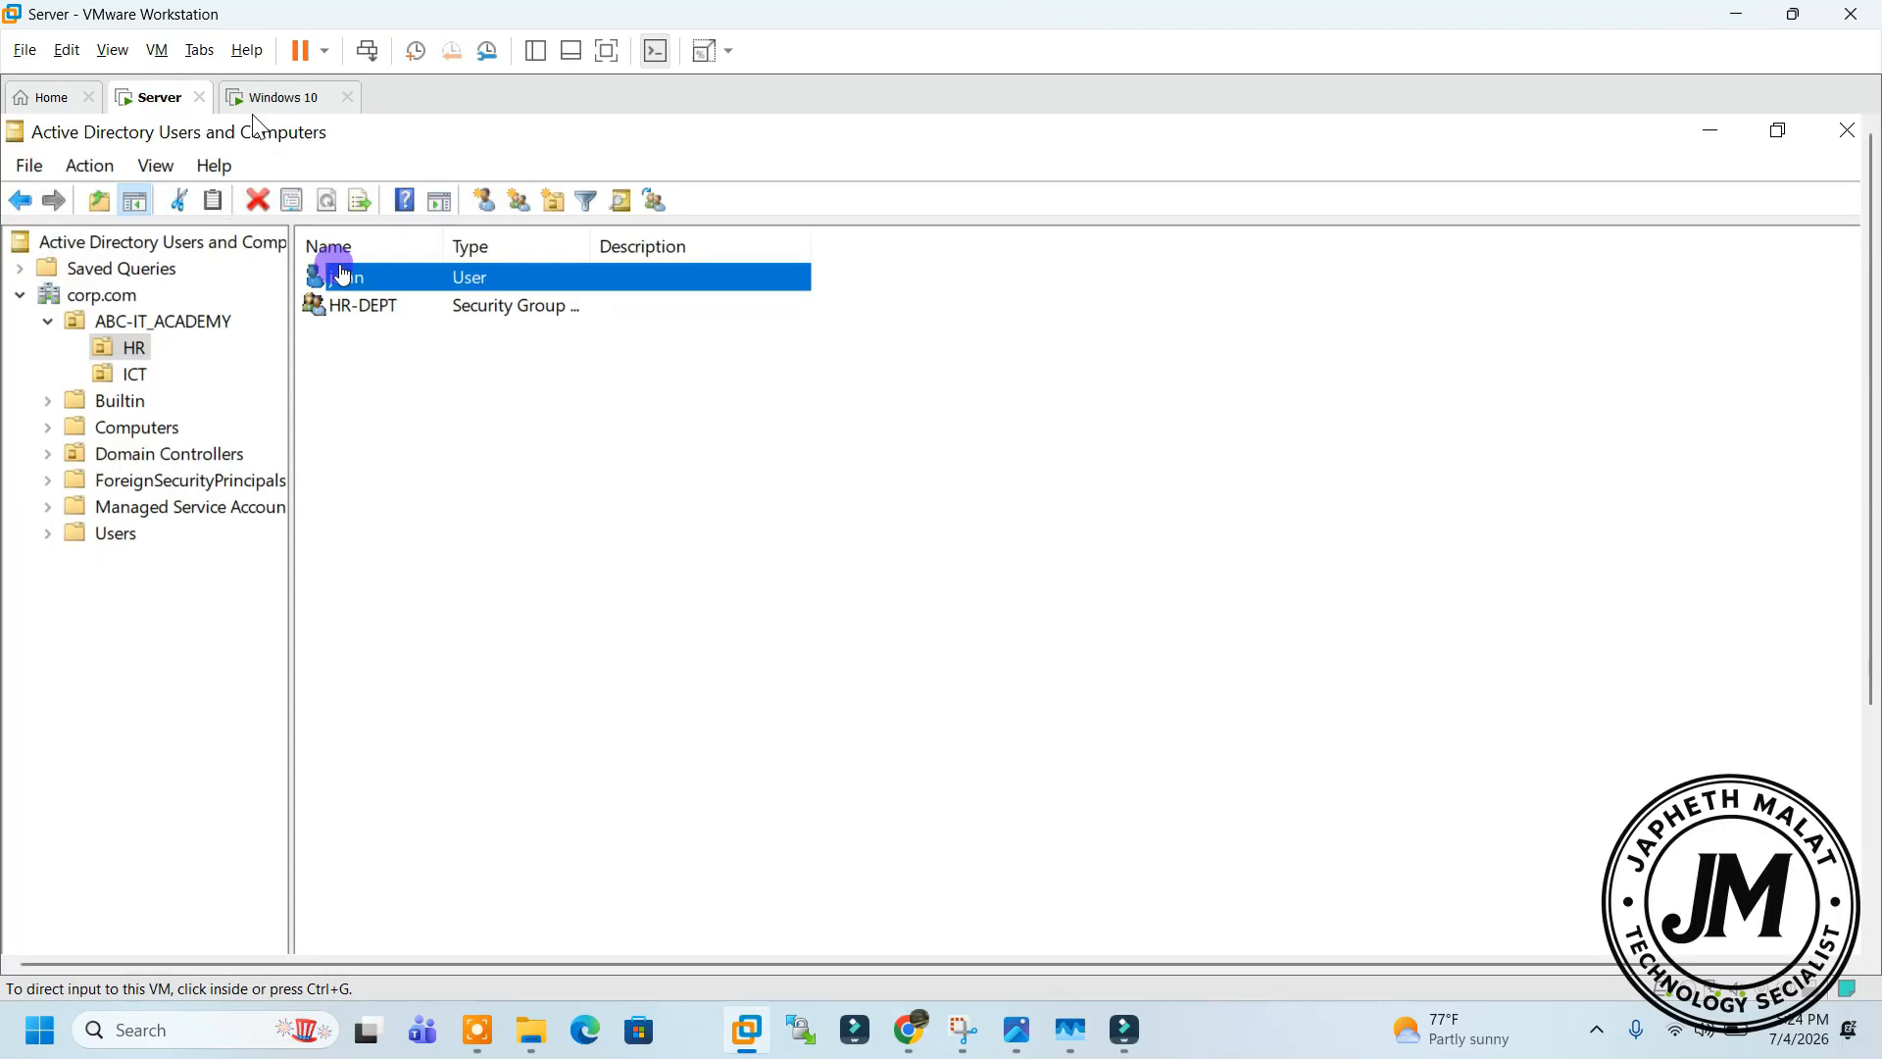
Reset john's account password to a new value and acknowledge the confirmation
right_click(375, 269)
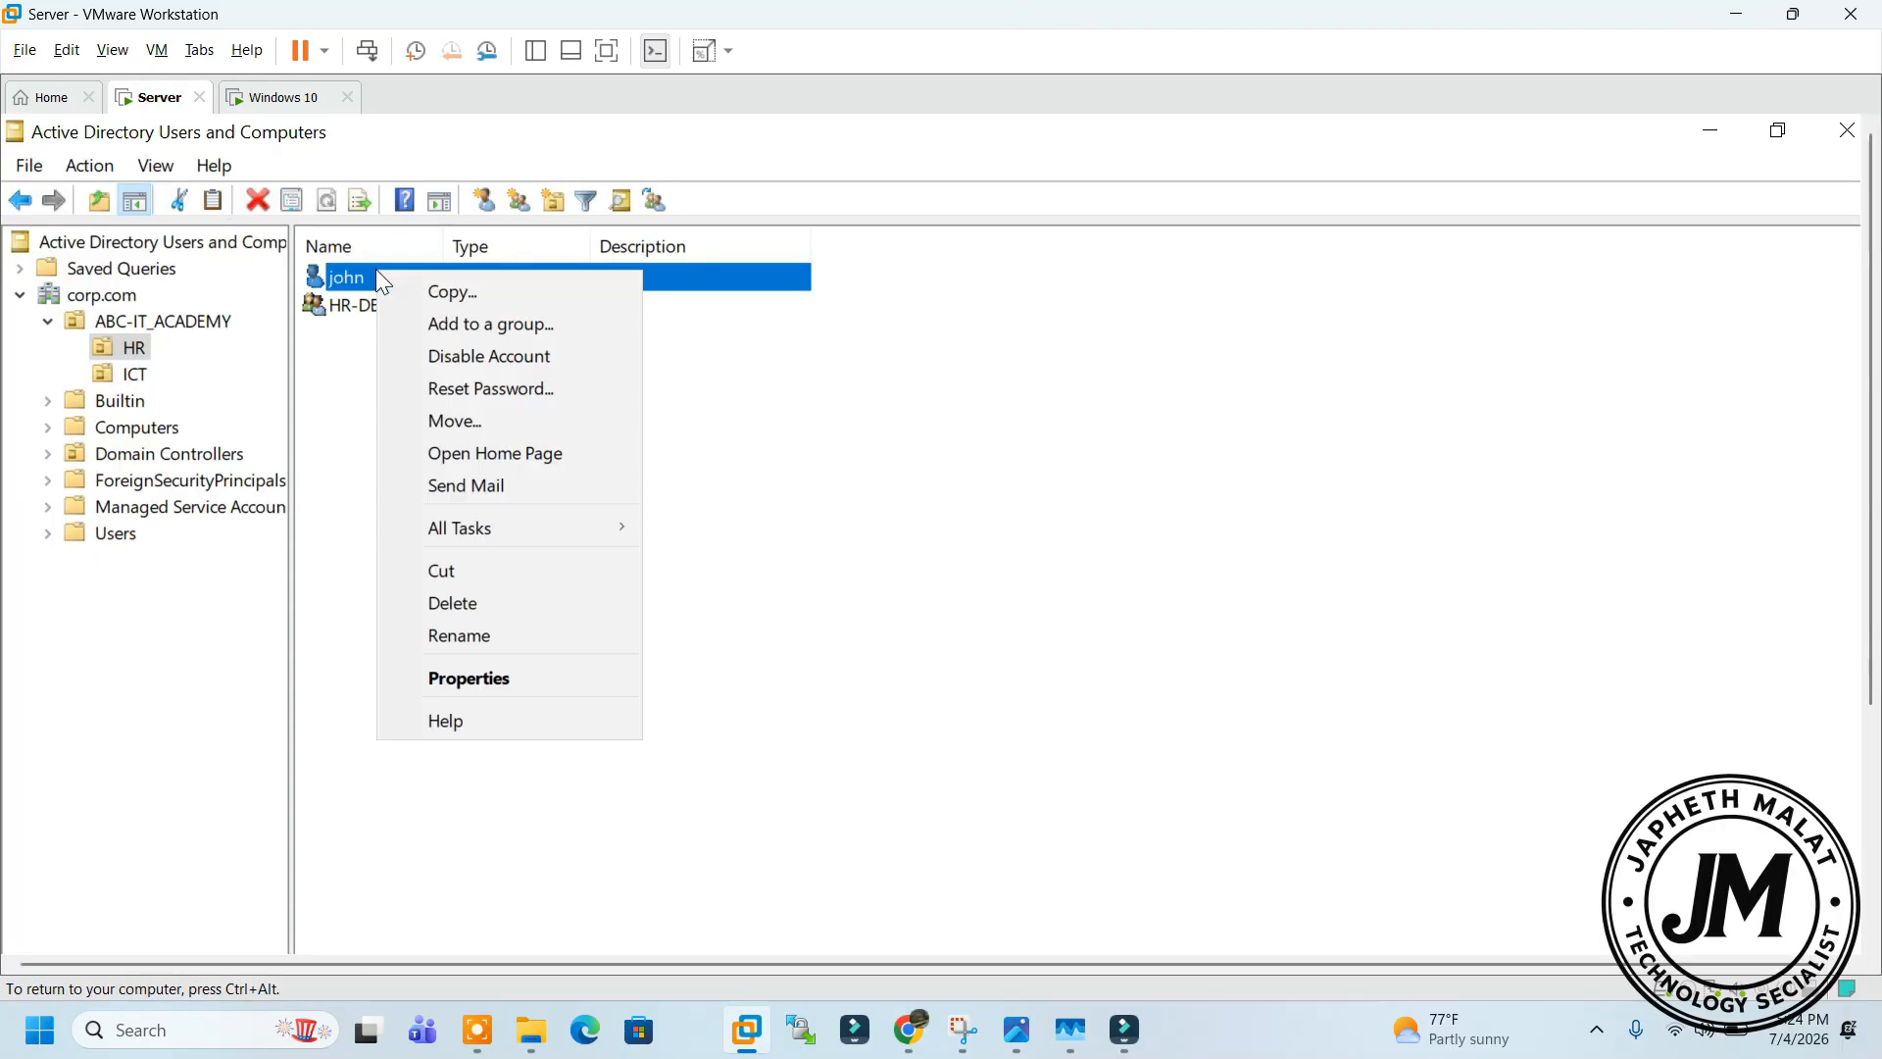
left_click(488, 384)
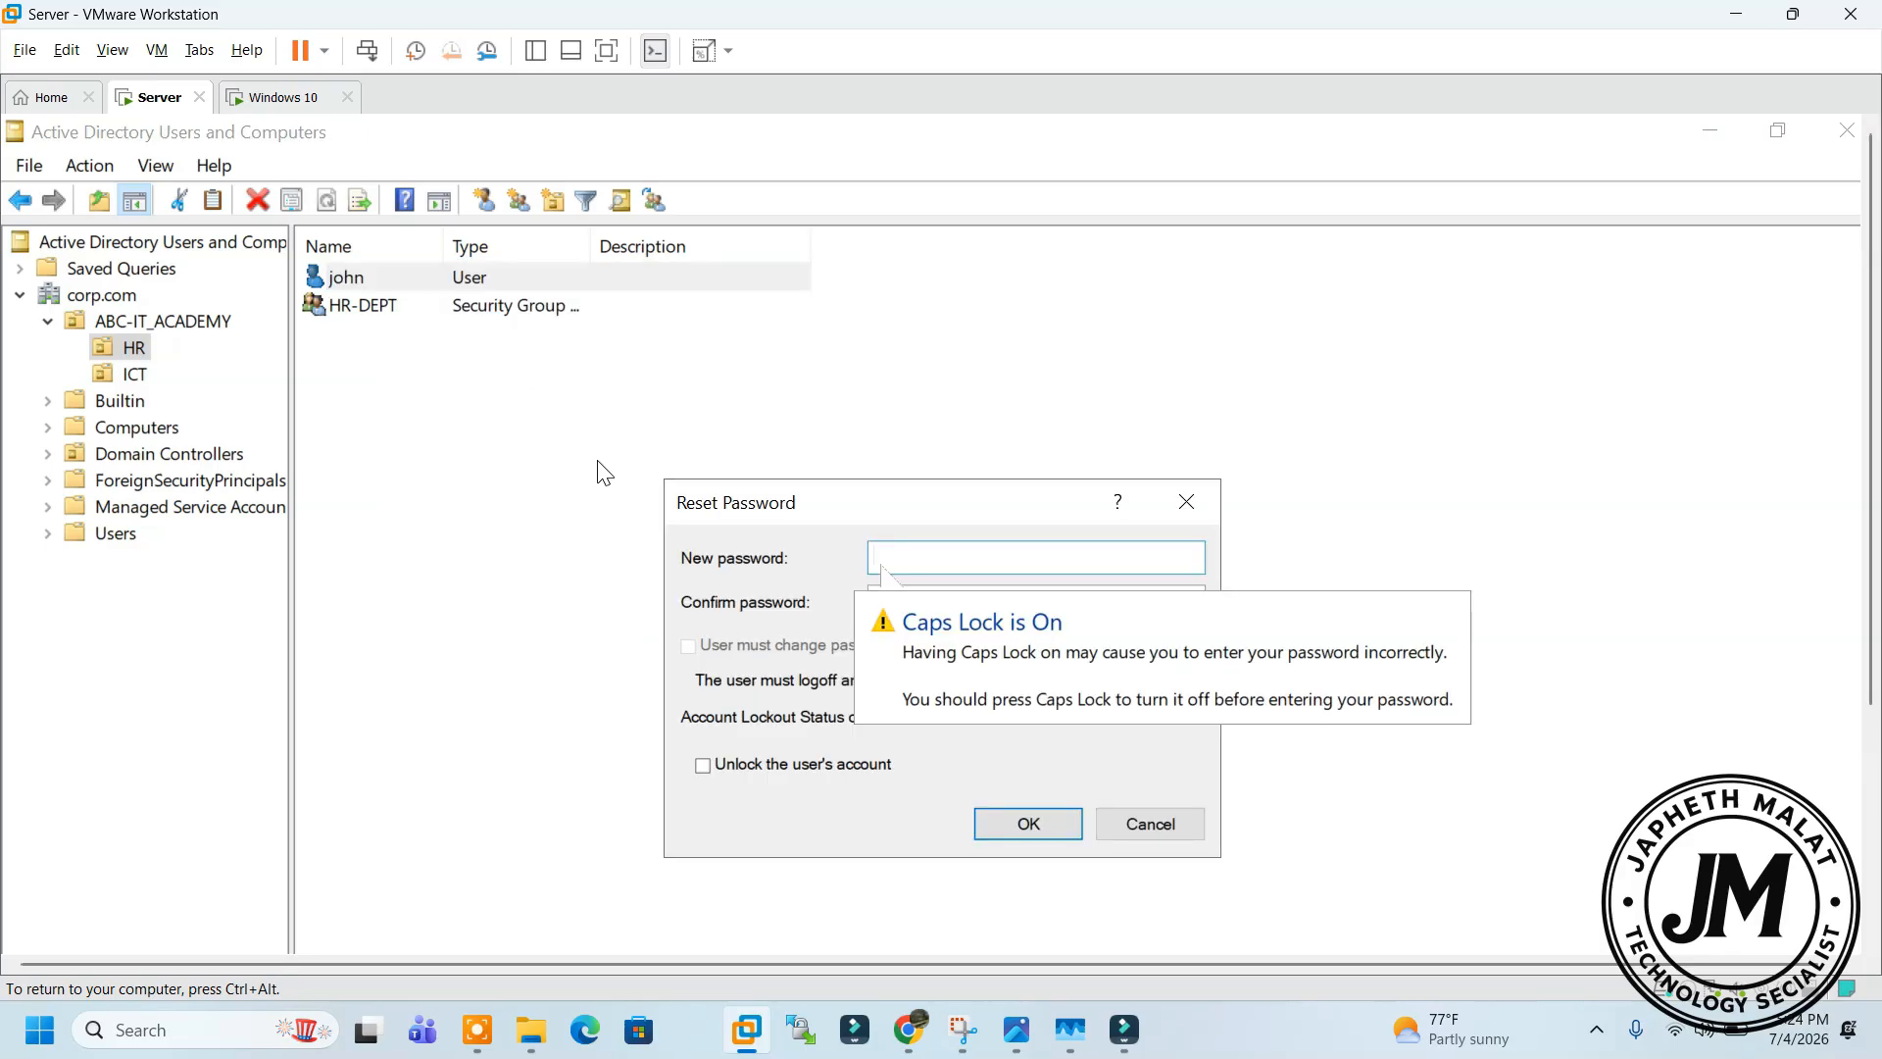
left_click(1001, 564)
type("•")
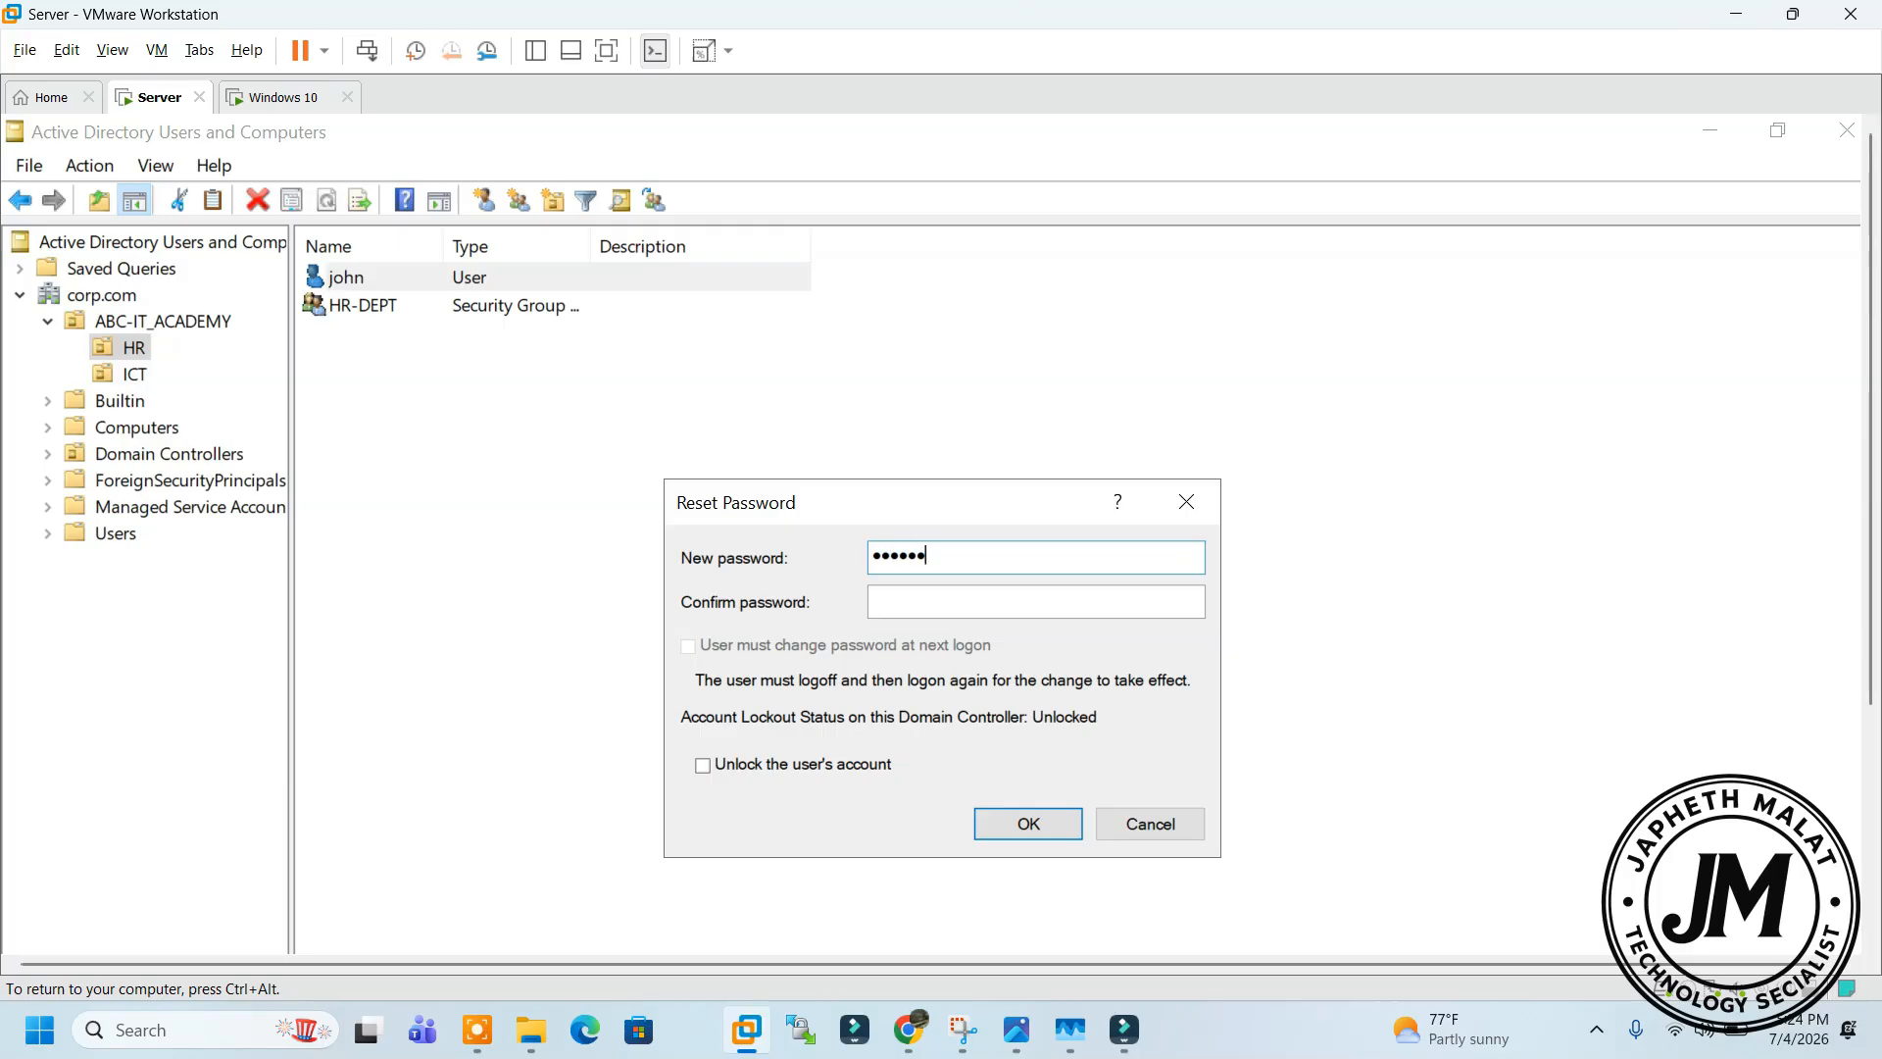
key("Tab")
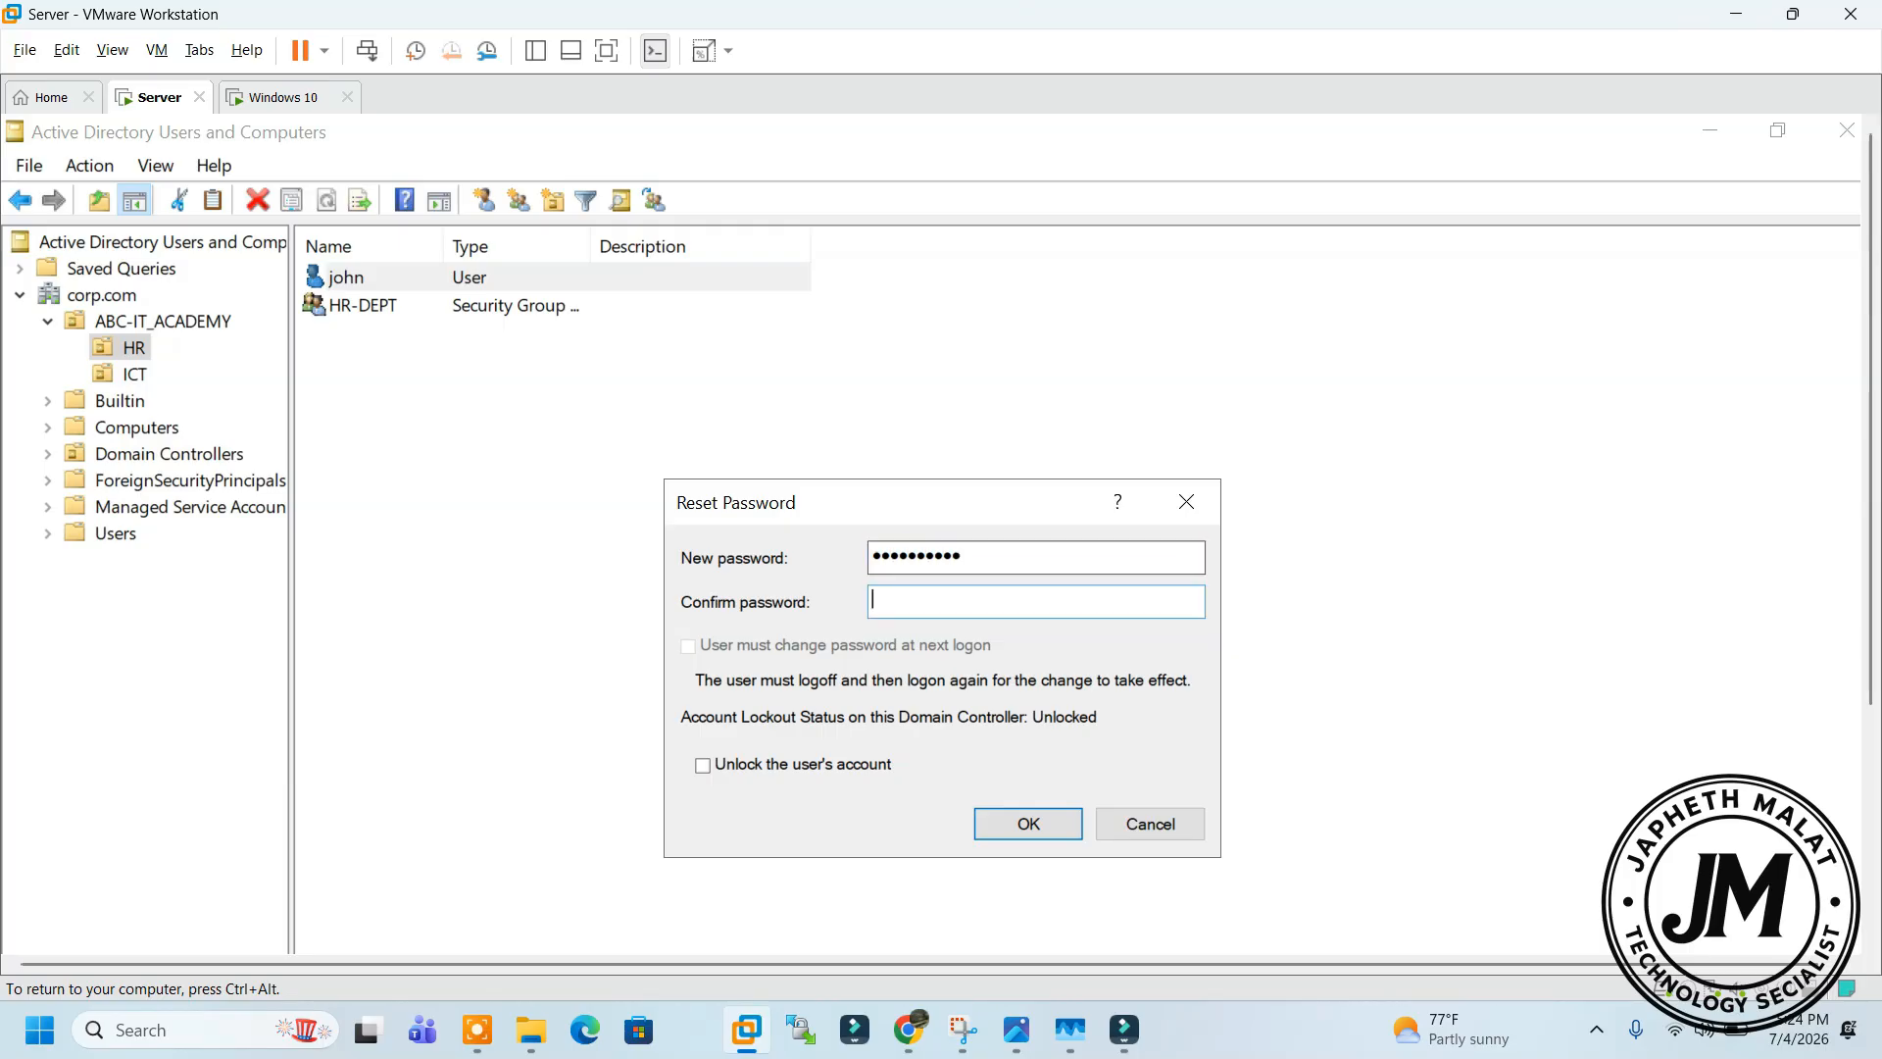
type("•••••••••")
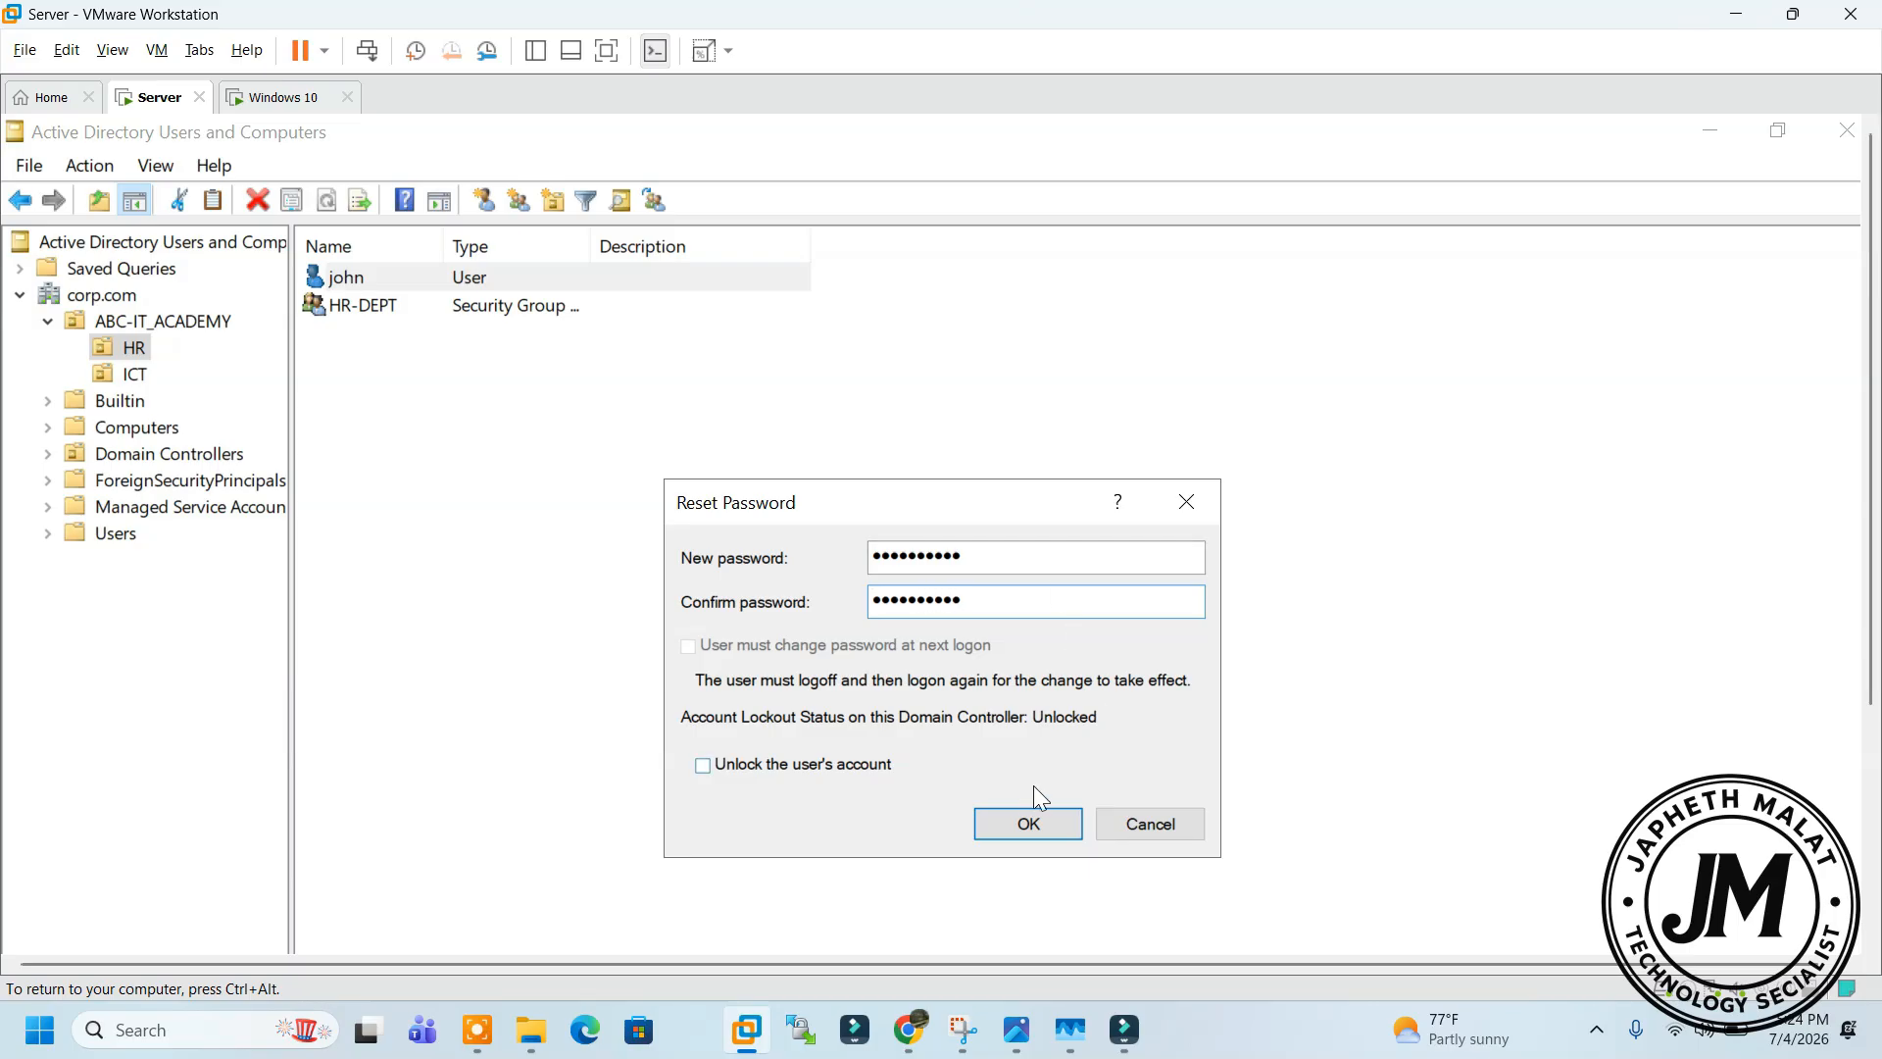
left_click(1032, 826)
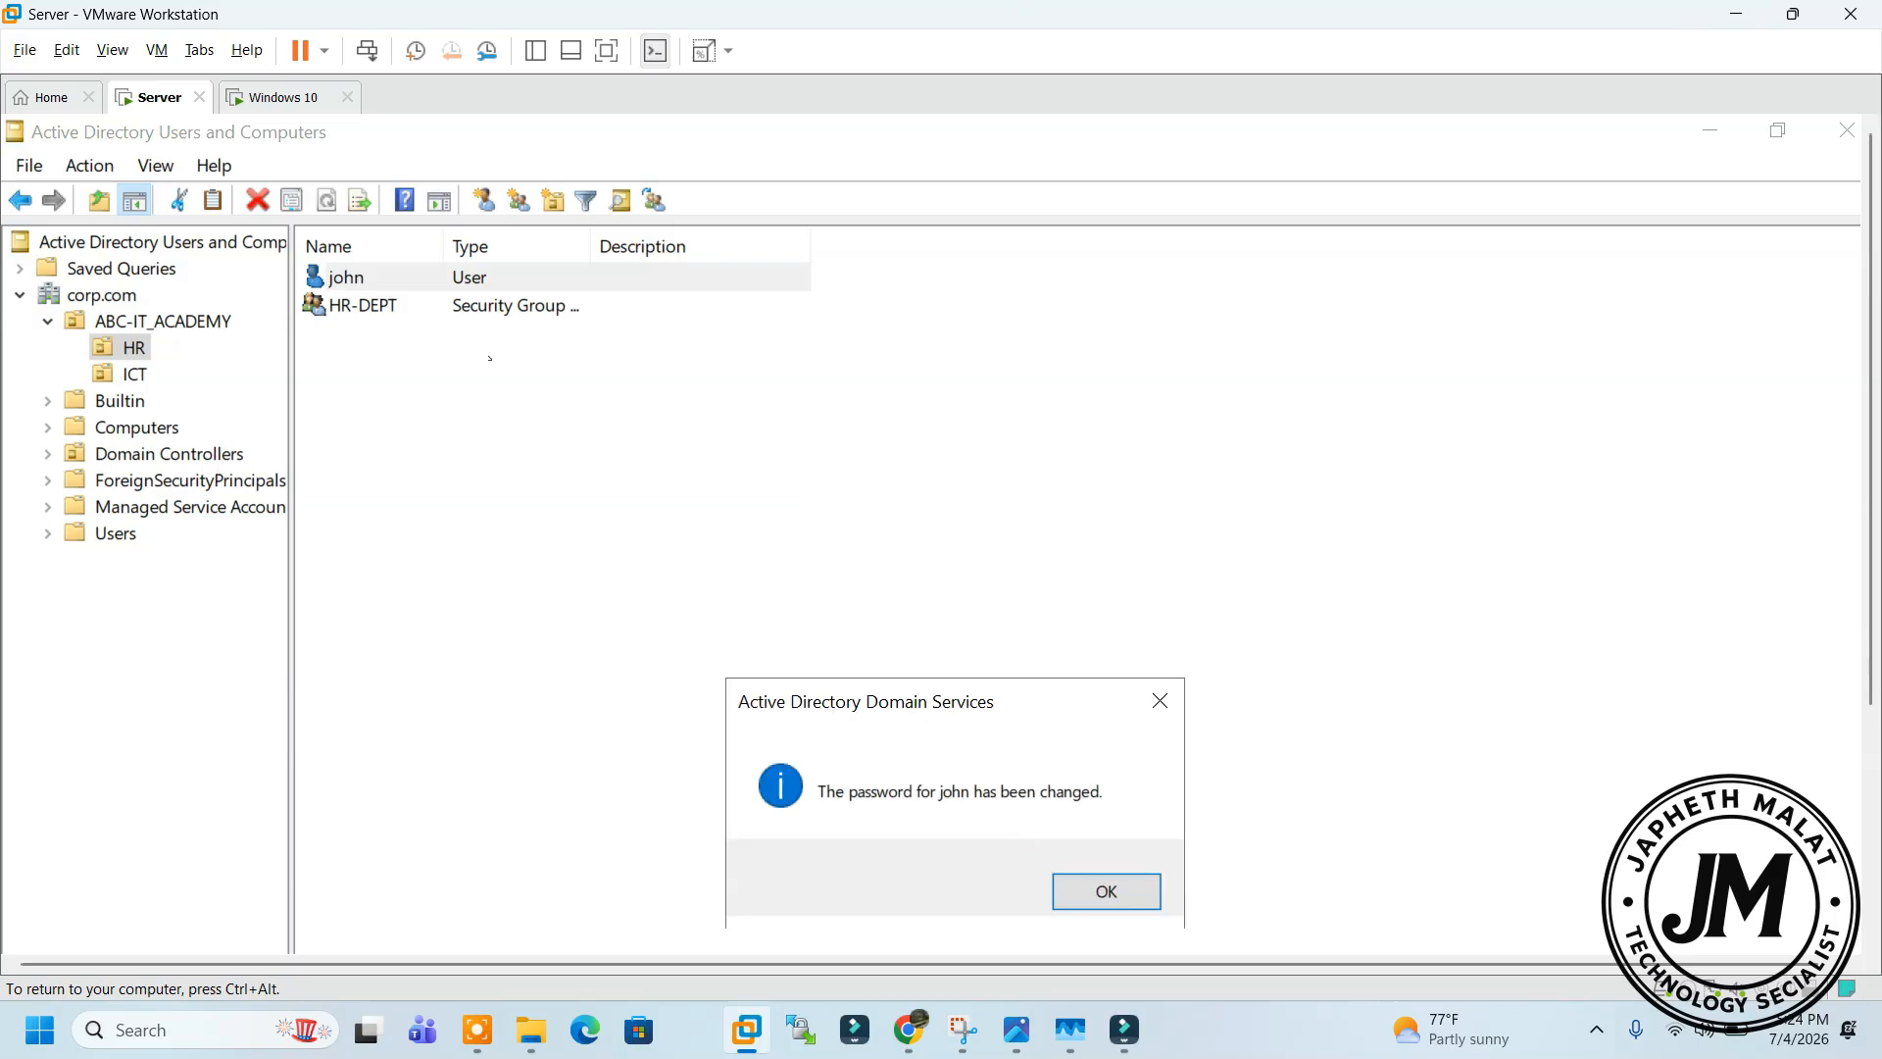
left_click(1078, 889)
left_click(262, 96)
Sign in to CORP as john with his new password, reaching the Welcome screen
left_click(799, 695)
type("Passw")
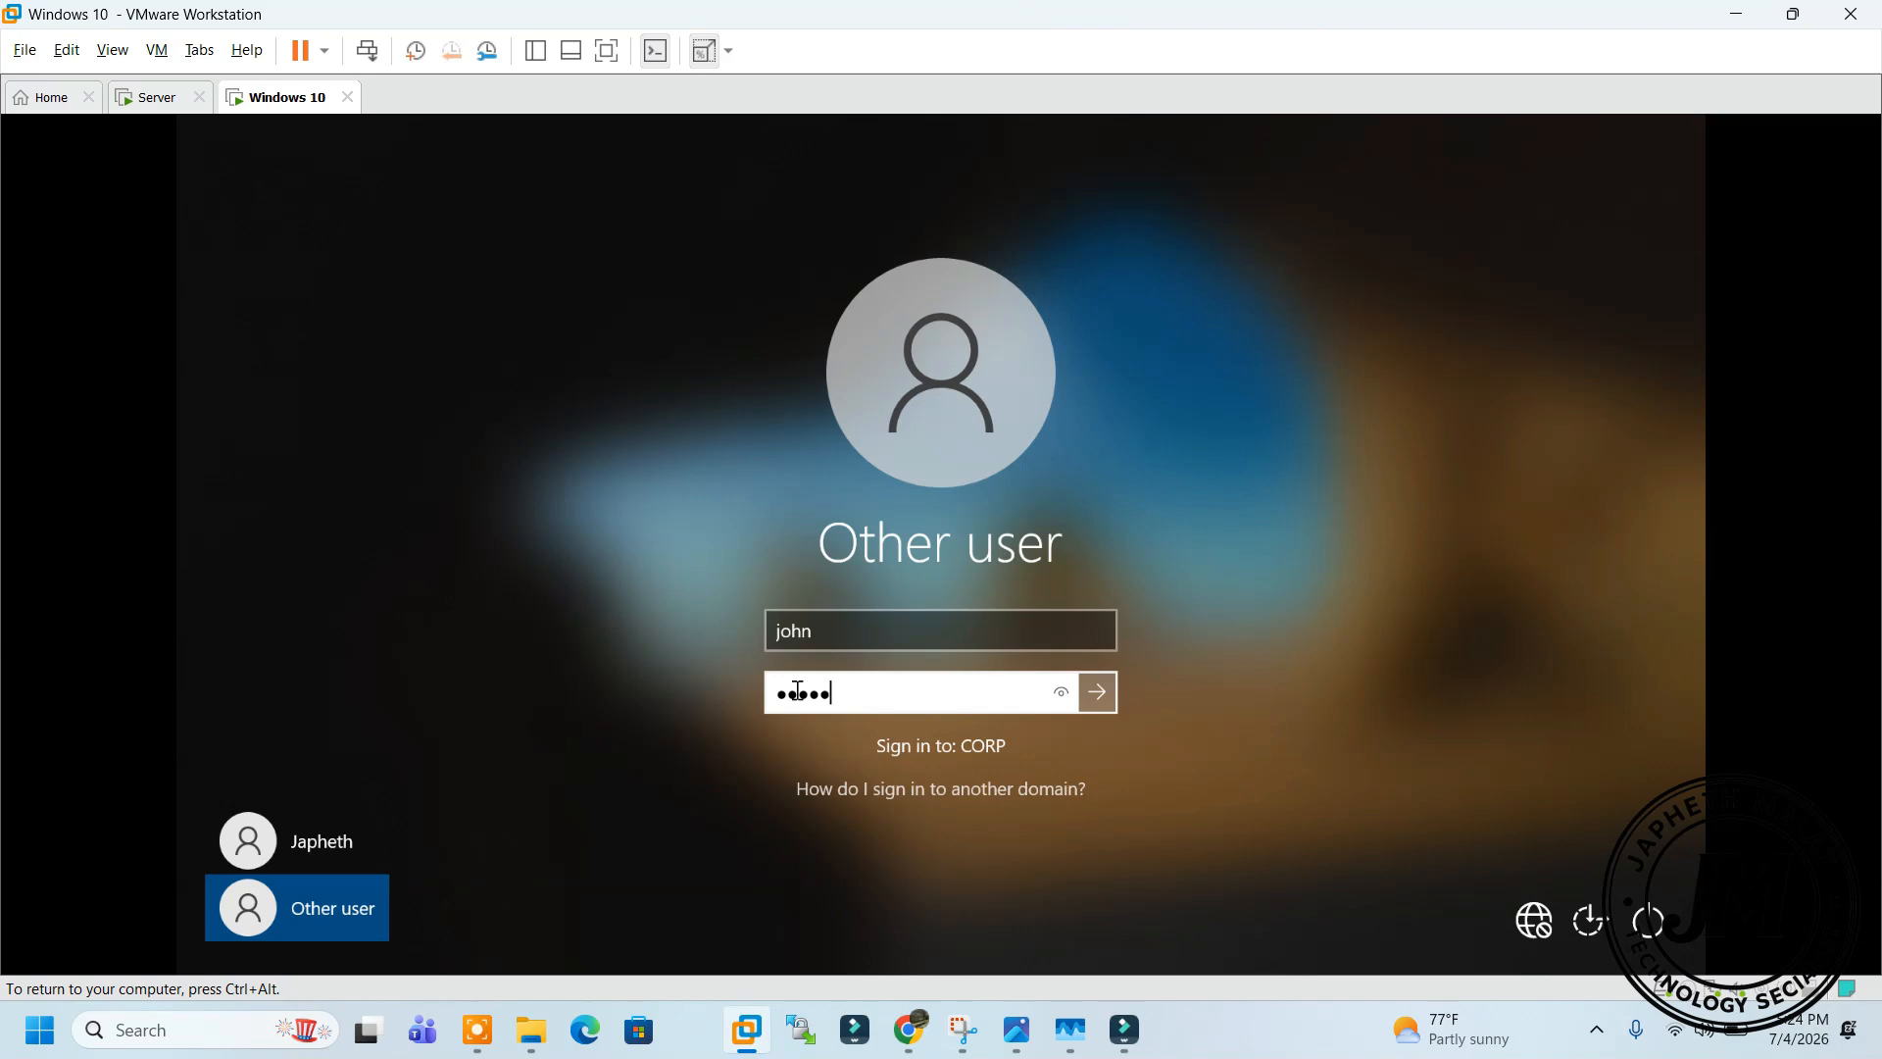
type("ord12")
key("Return")
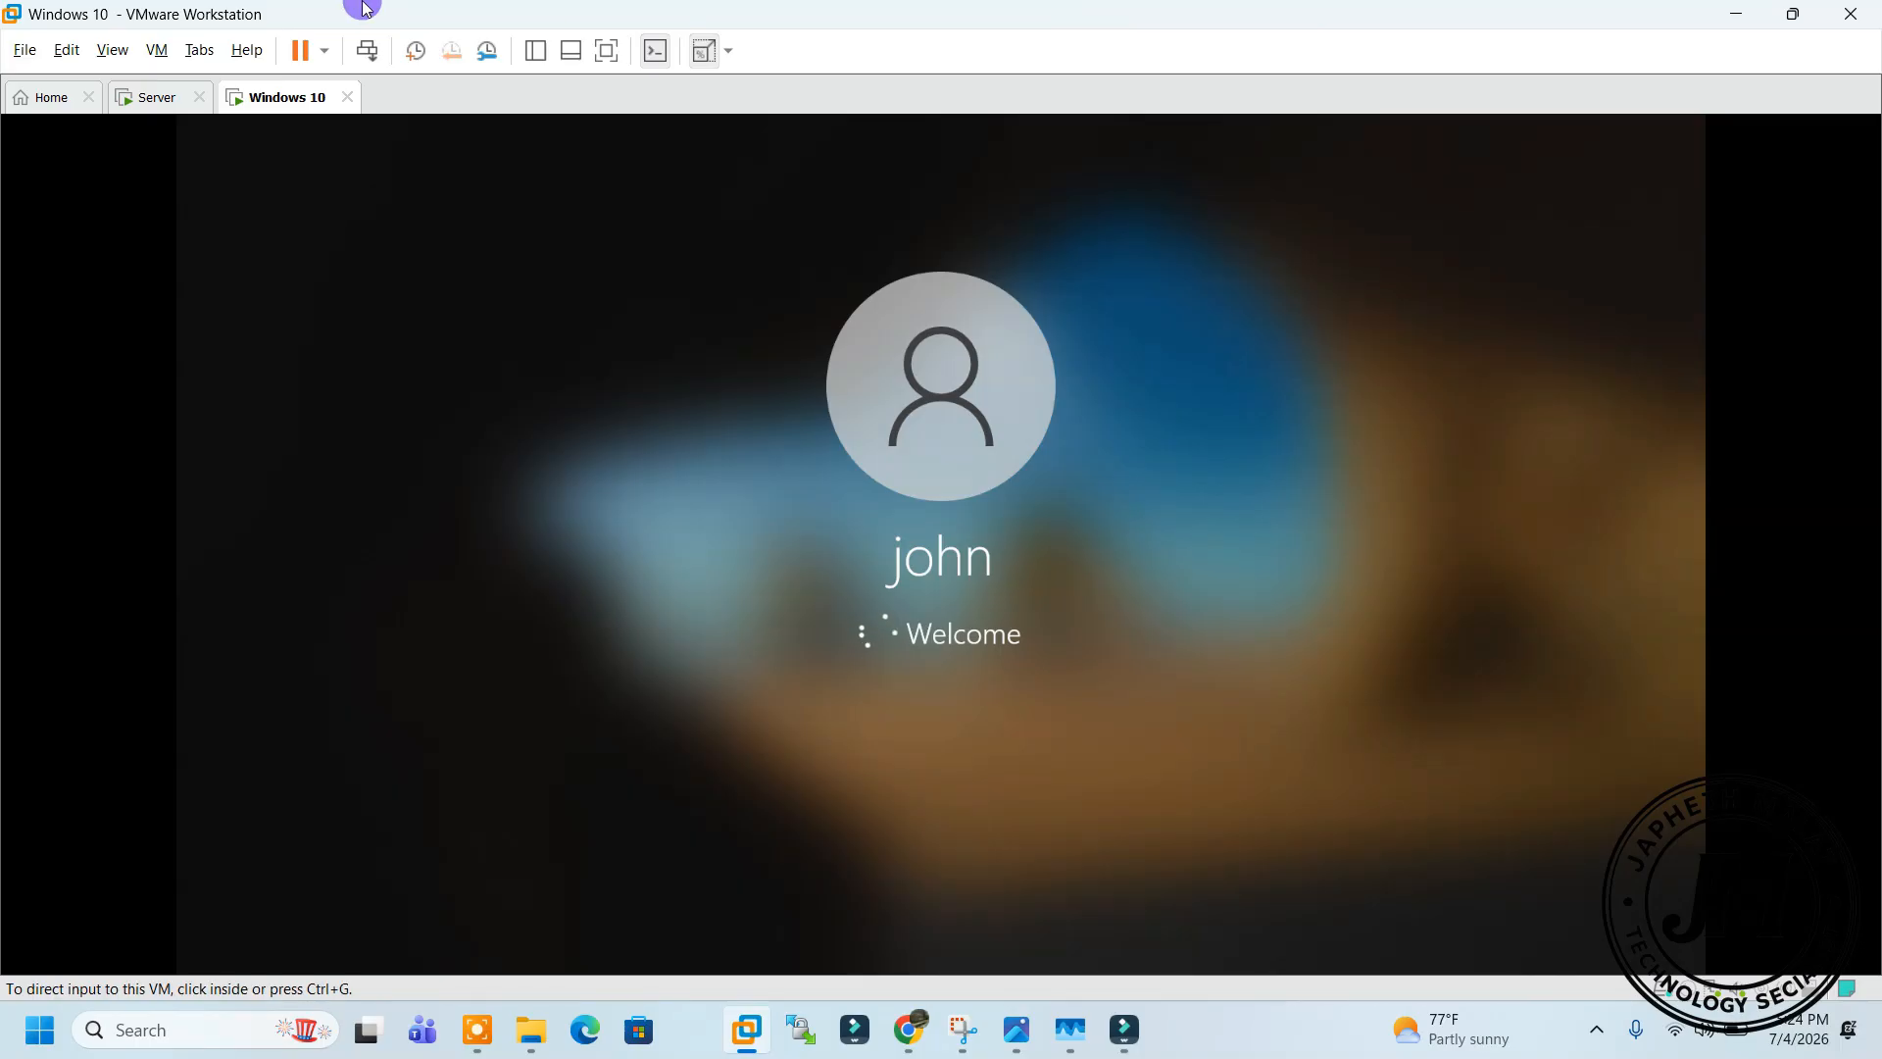
key("ctrl+alt")
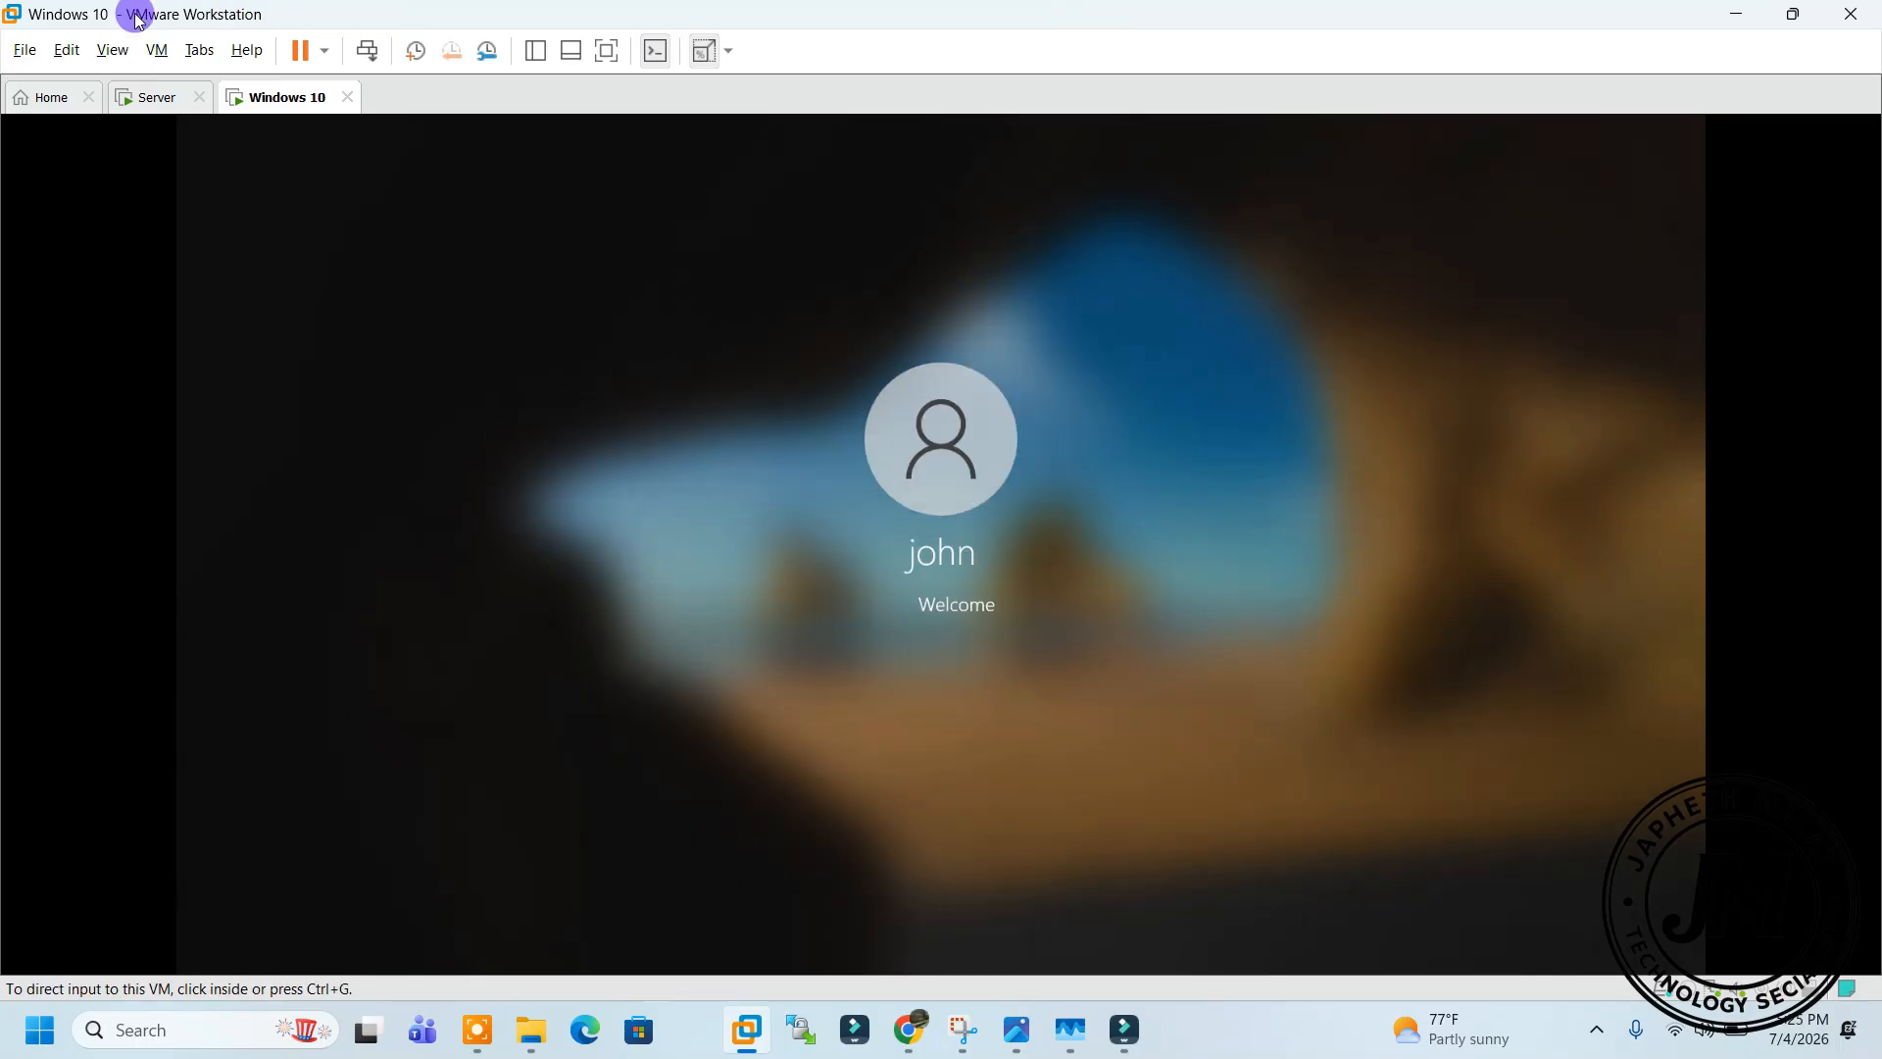
left_click(157, 97)
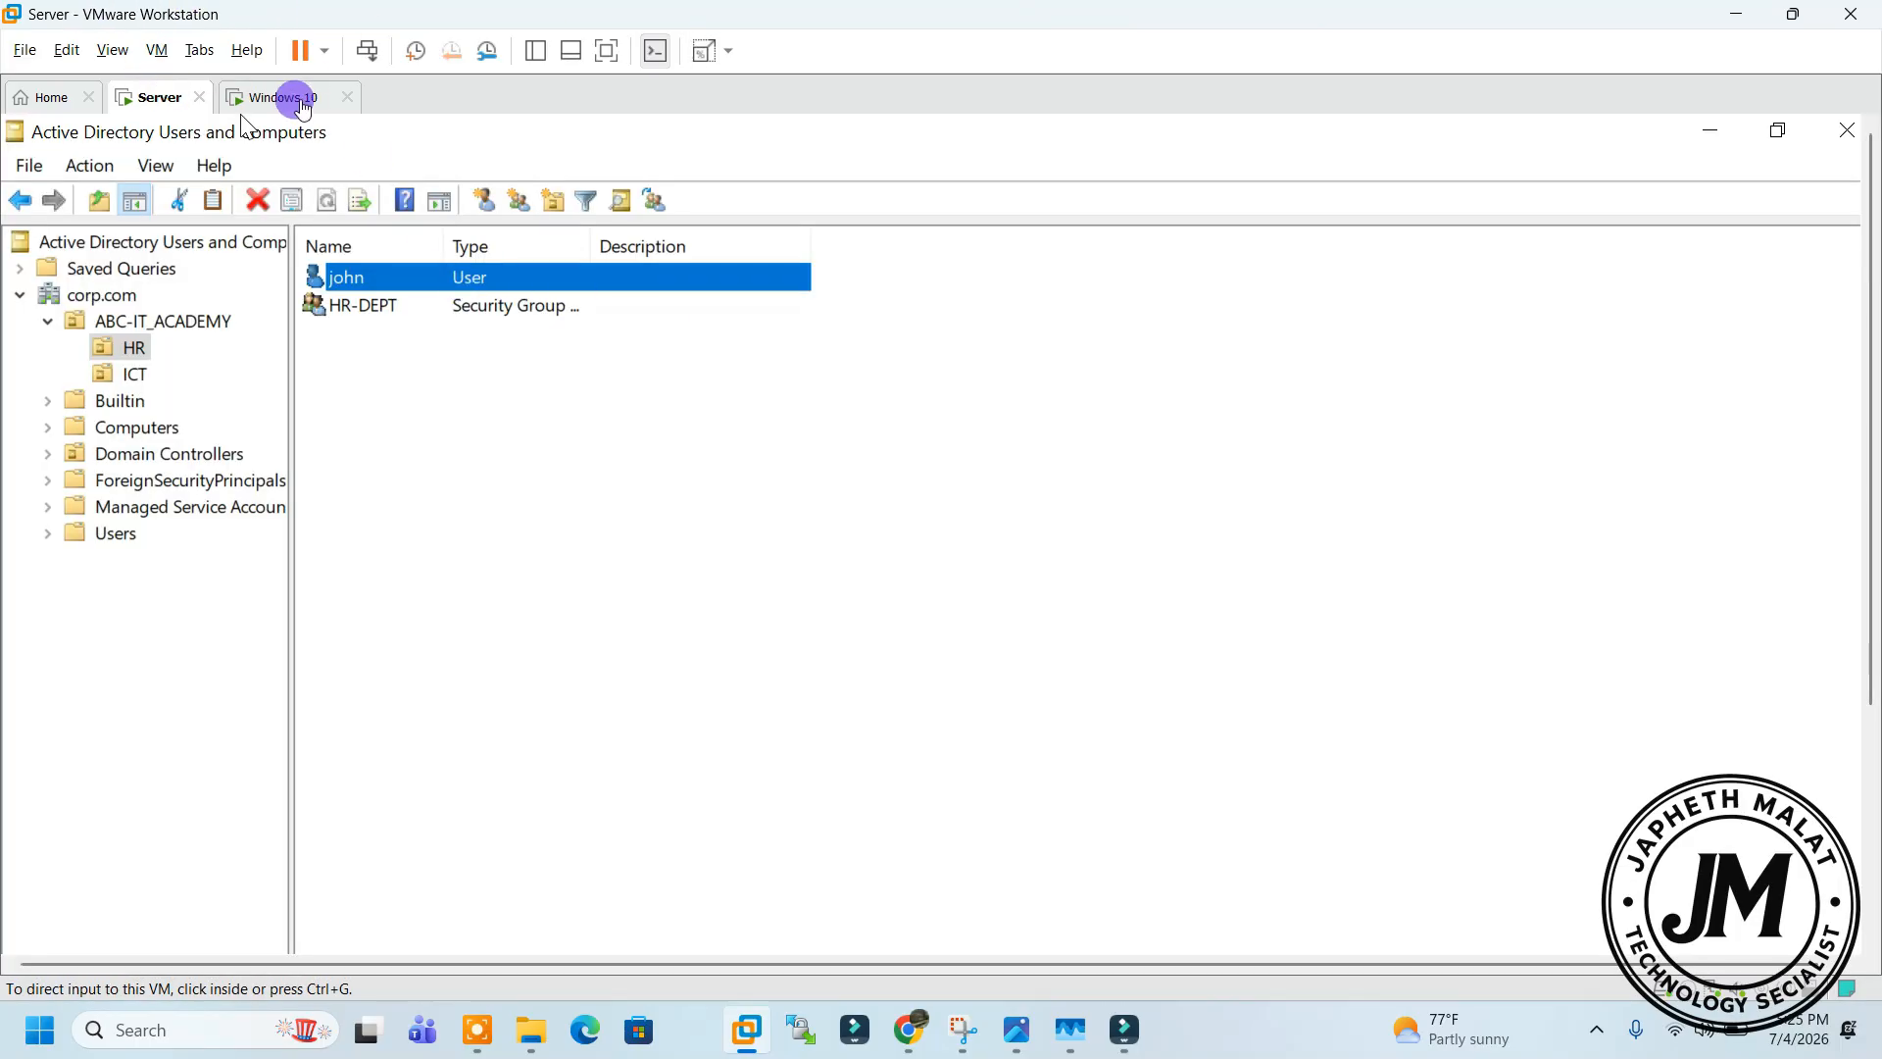
Check the Windows 10 sign-in, then open Brian's properties from the ICT OU
left_click(294, 97)
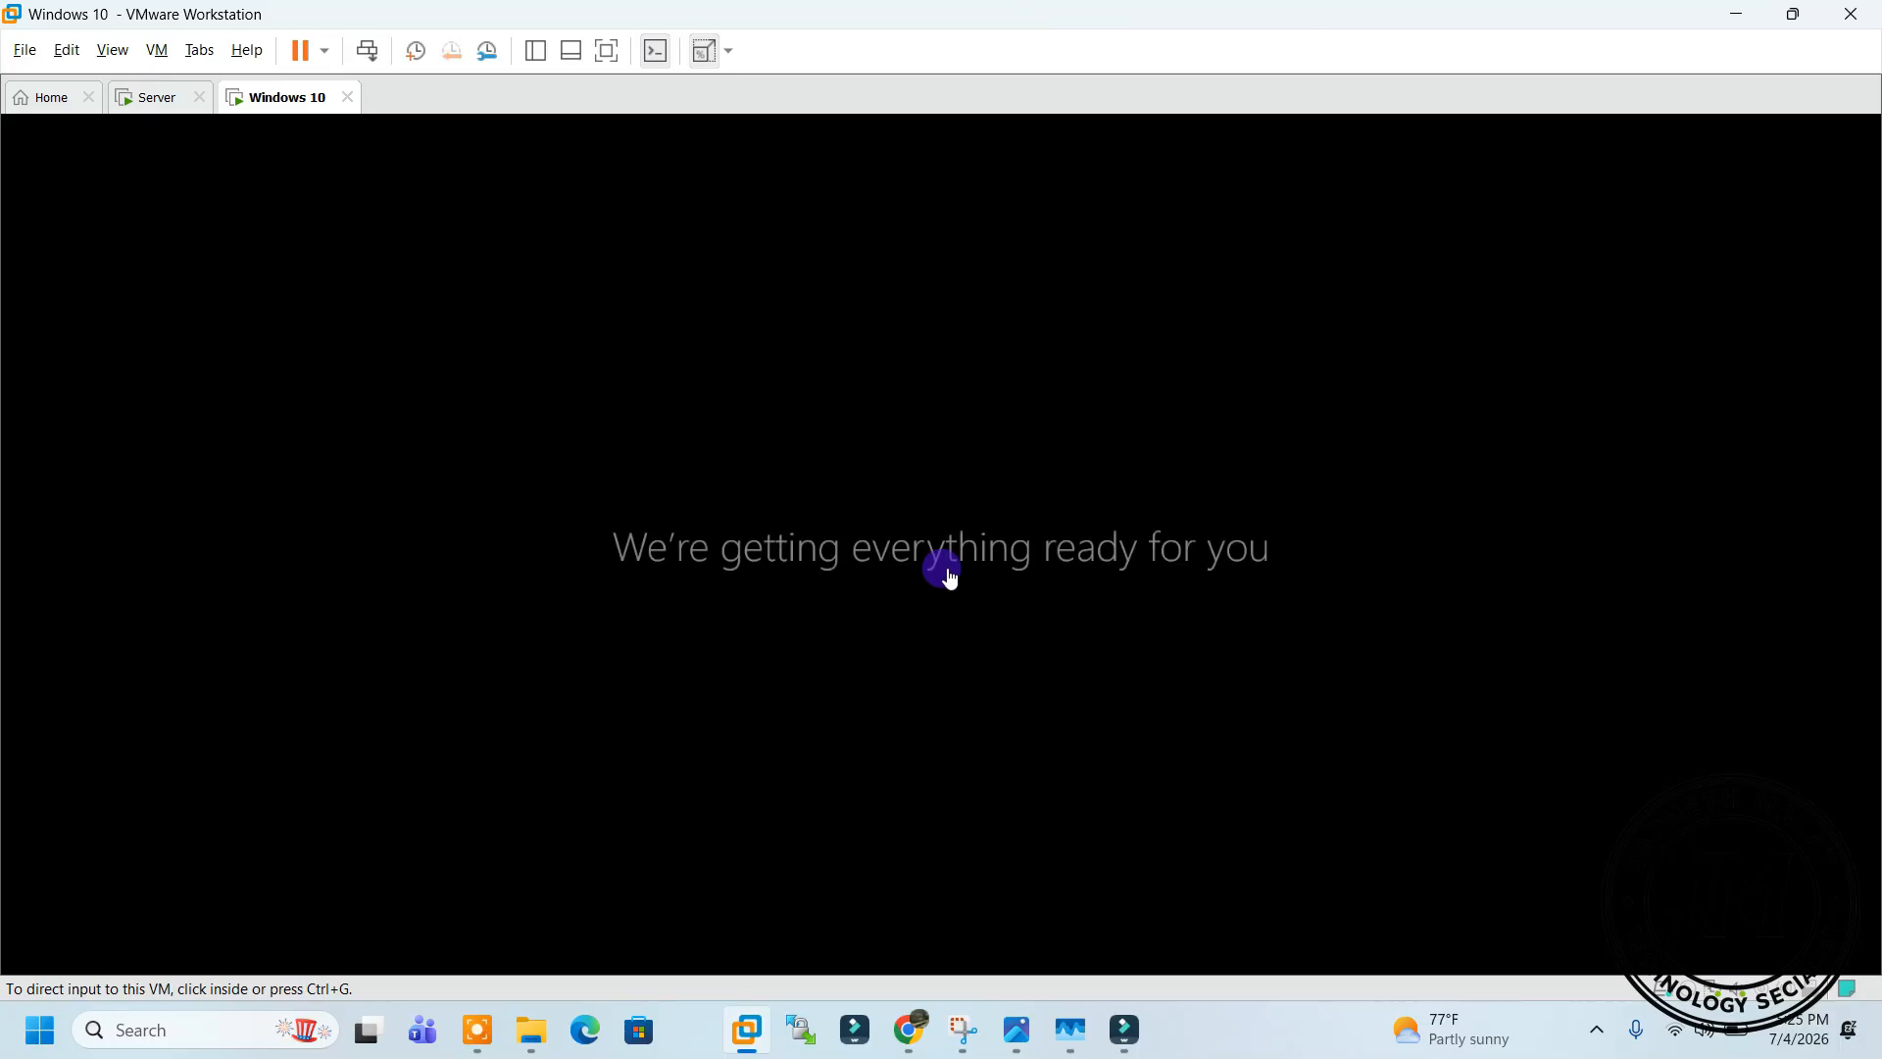
left_click(132, 97)
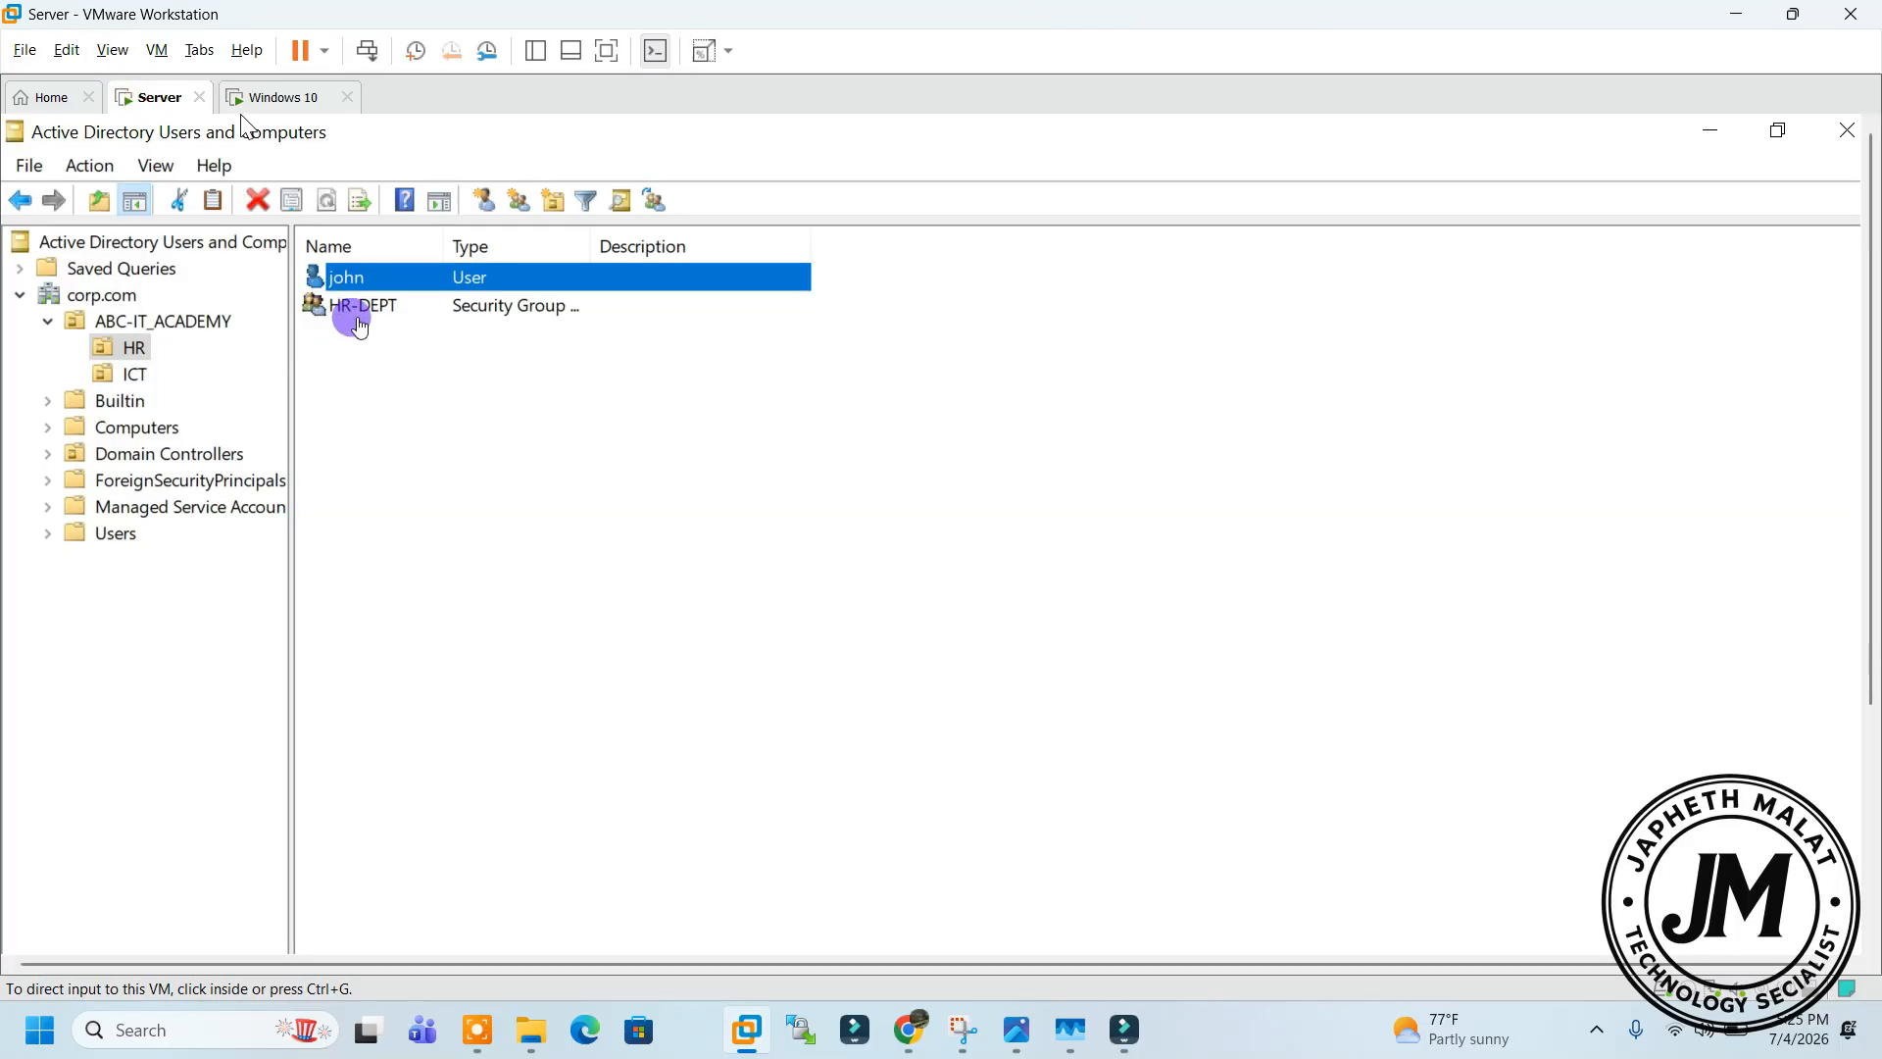
left_click(152, 387)
left_click(130, 373)
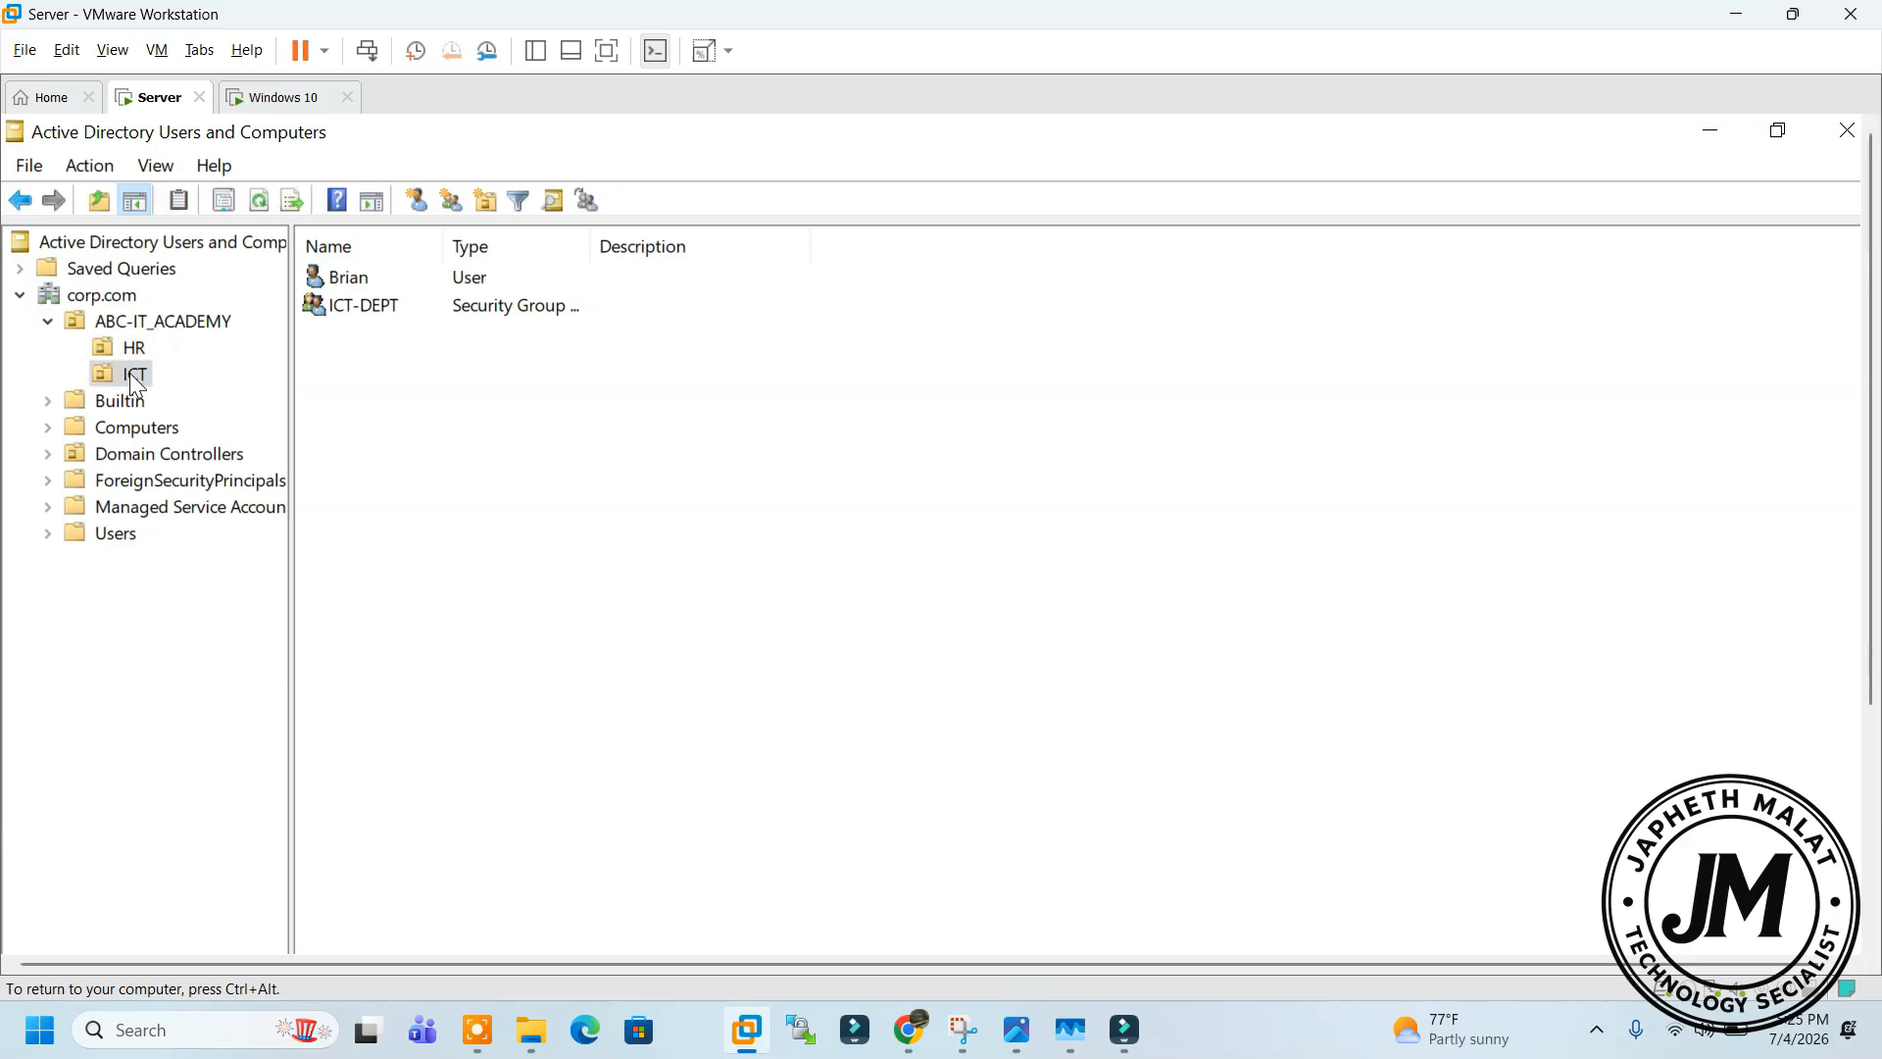
left_click(341, 279)
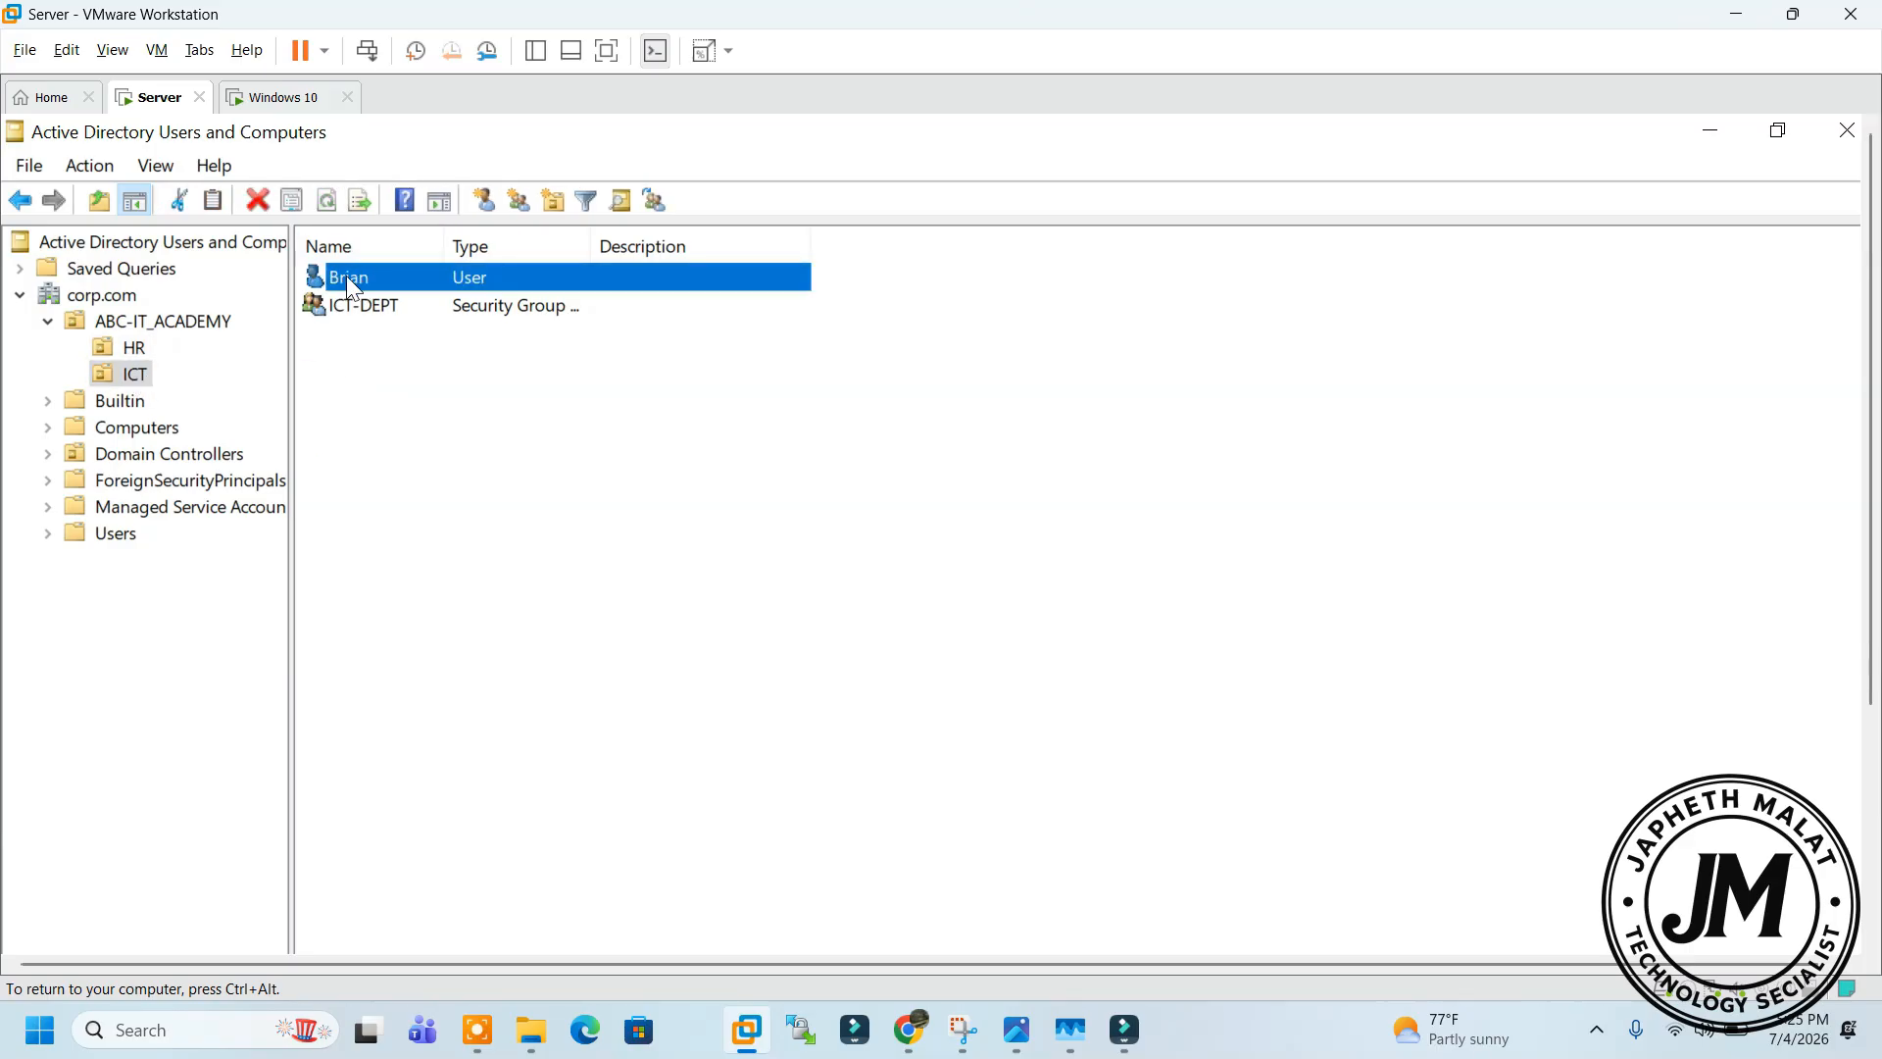
right_click(351, 284)
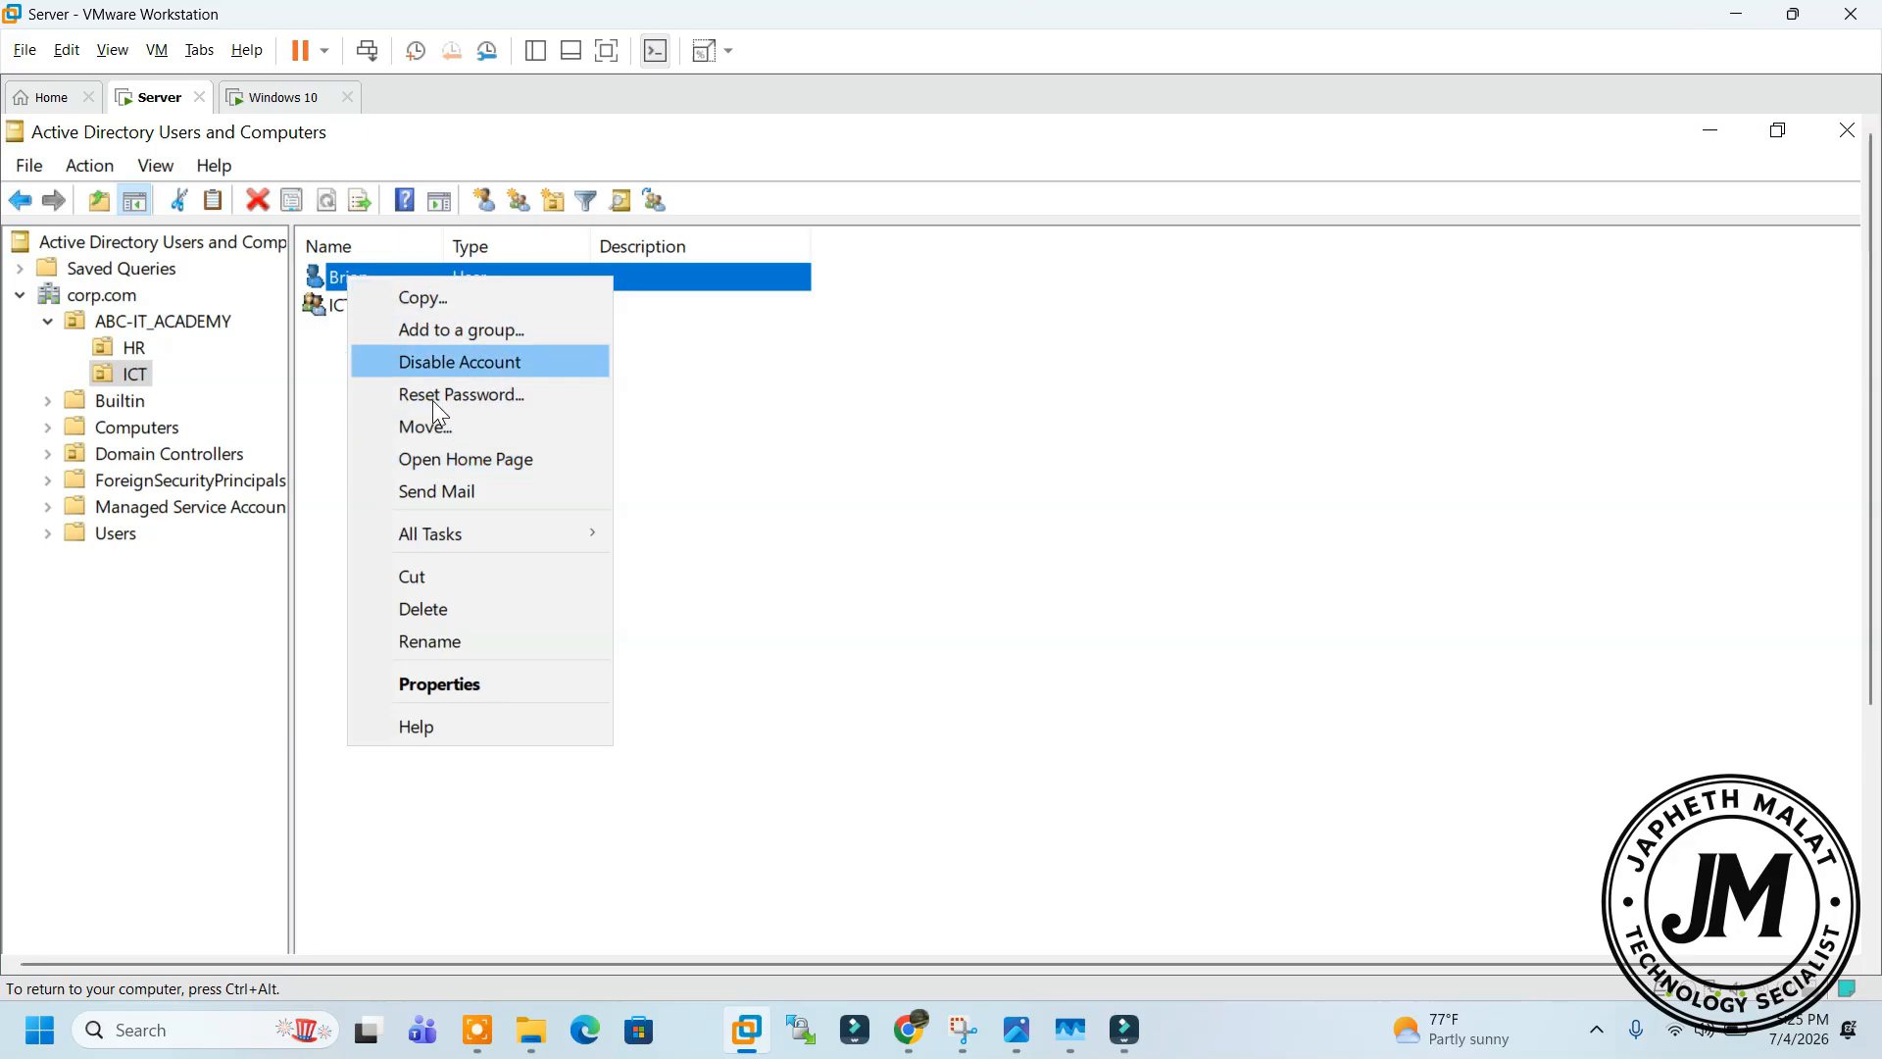
left_click(473, 687)
Review Brian's General, Address, Account, RDS Profile, Dial-in and Remote control tabs, then close the dialog
left_click_drag(689, 316, 614, 229)
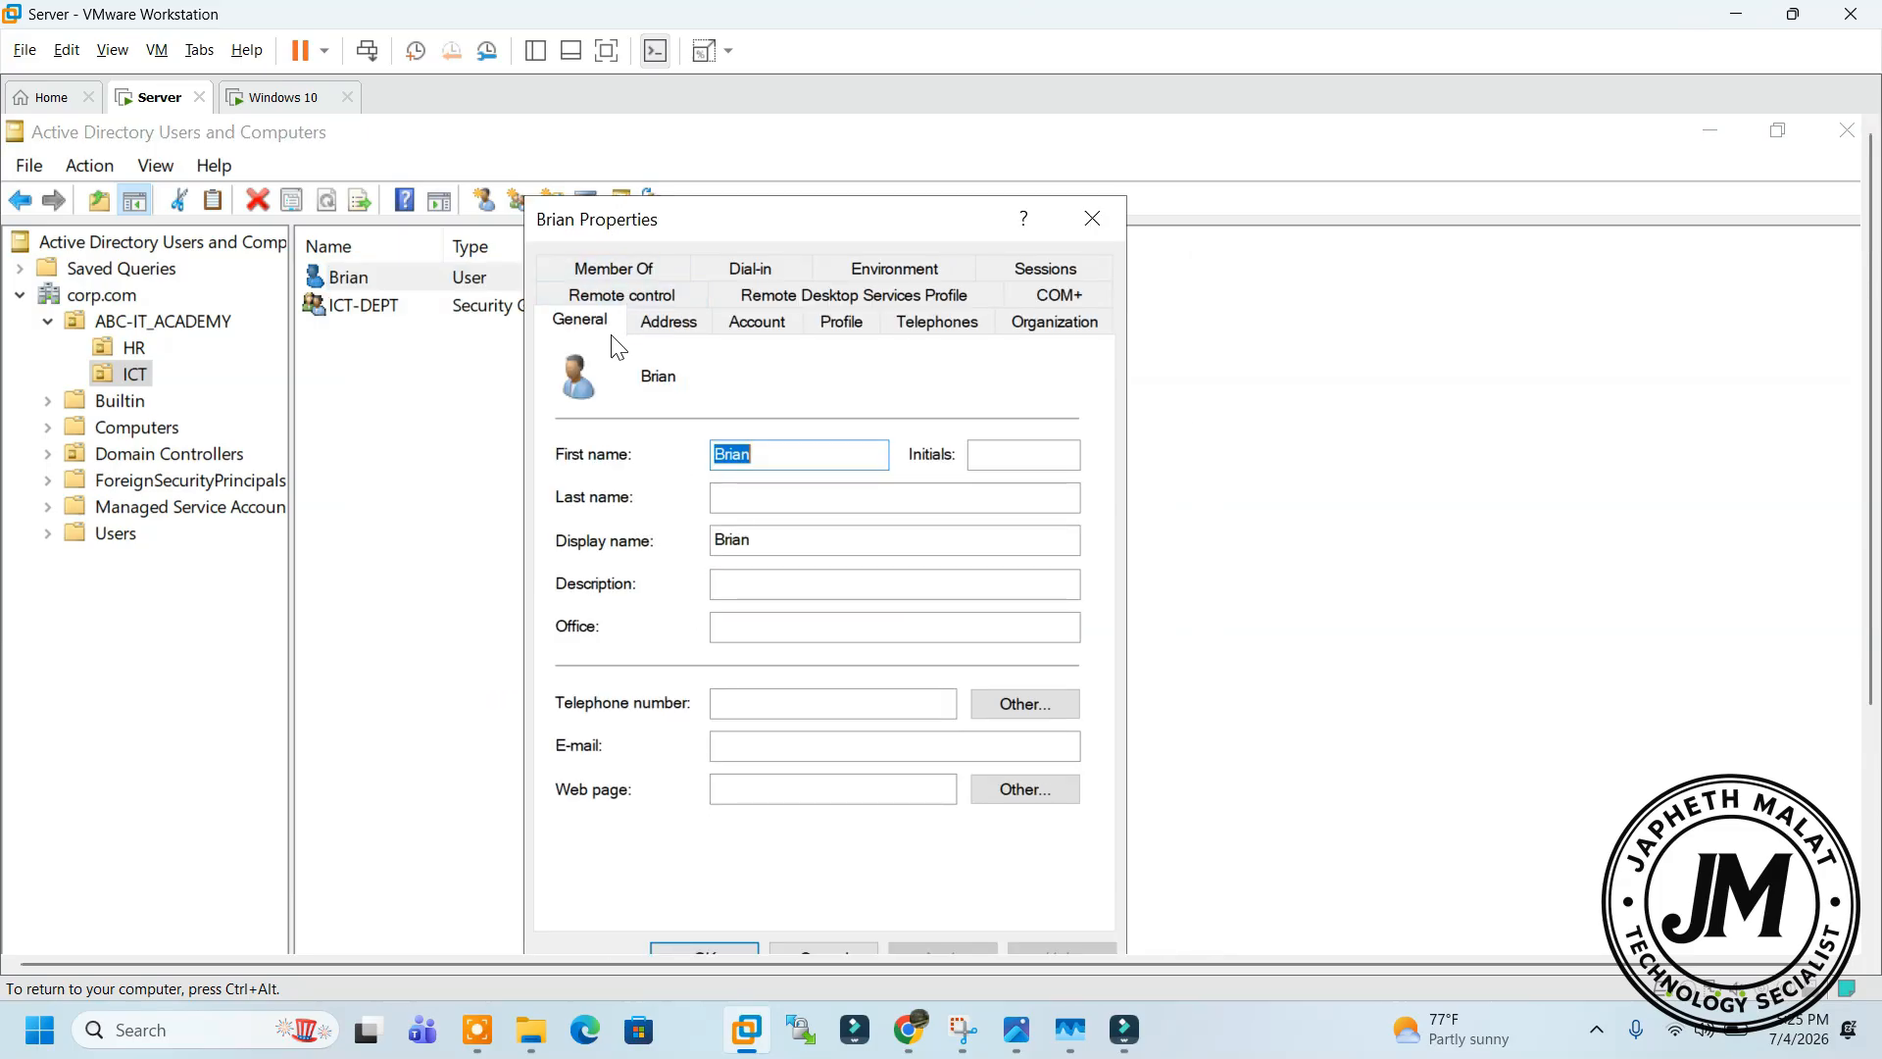
left_click(738, 497)
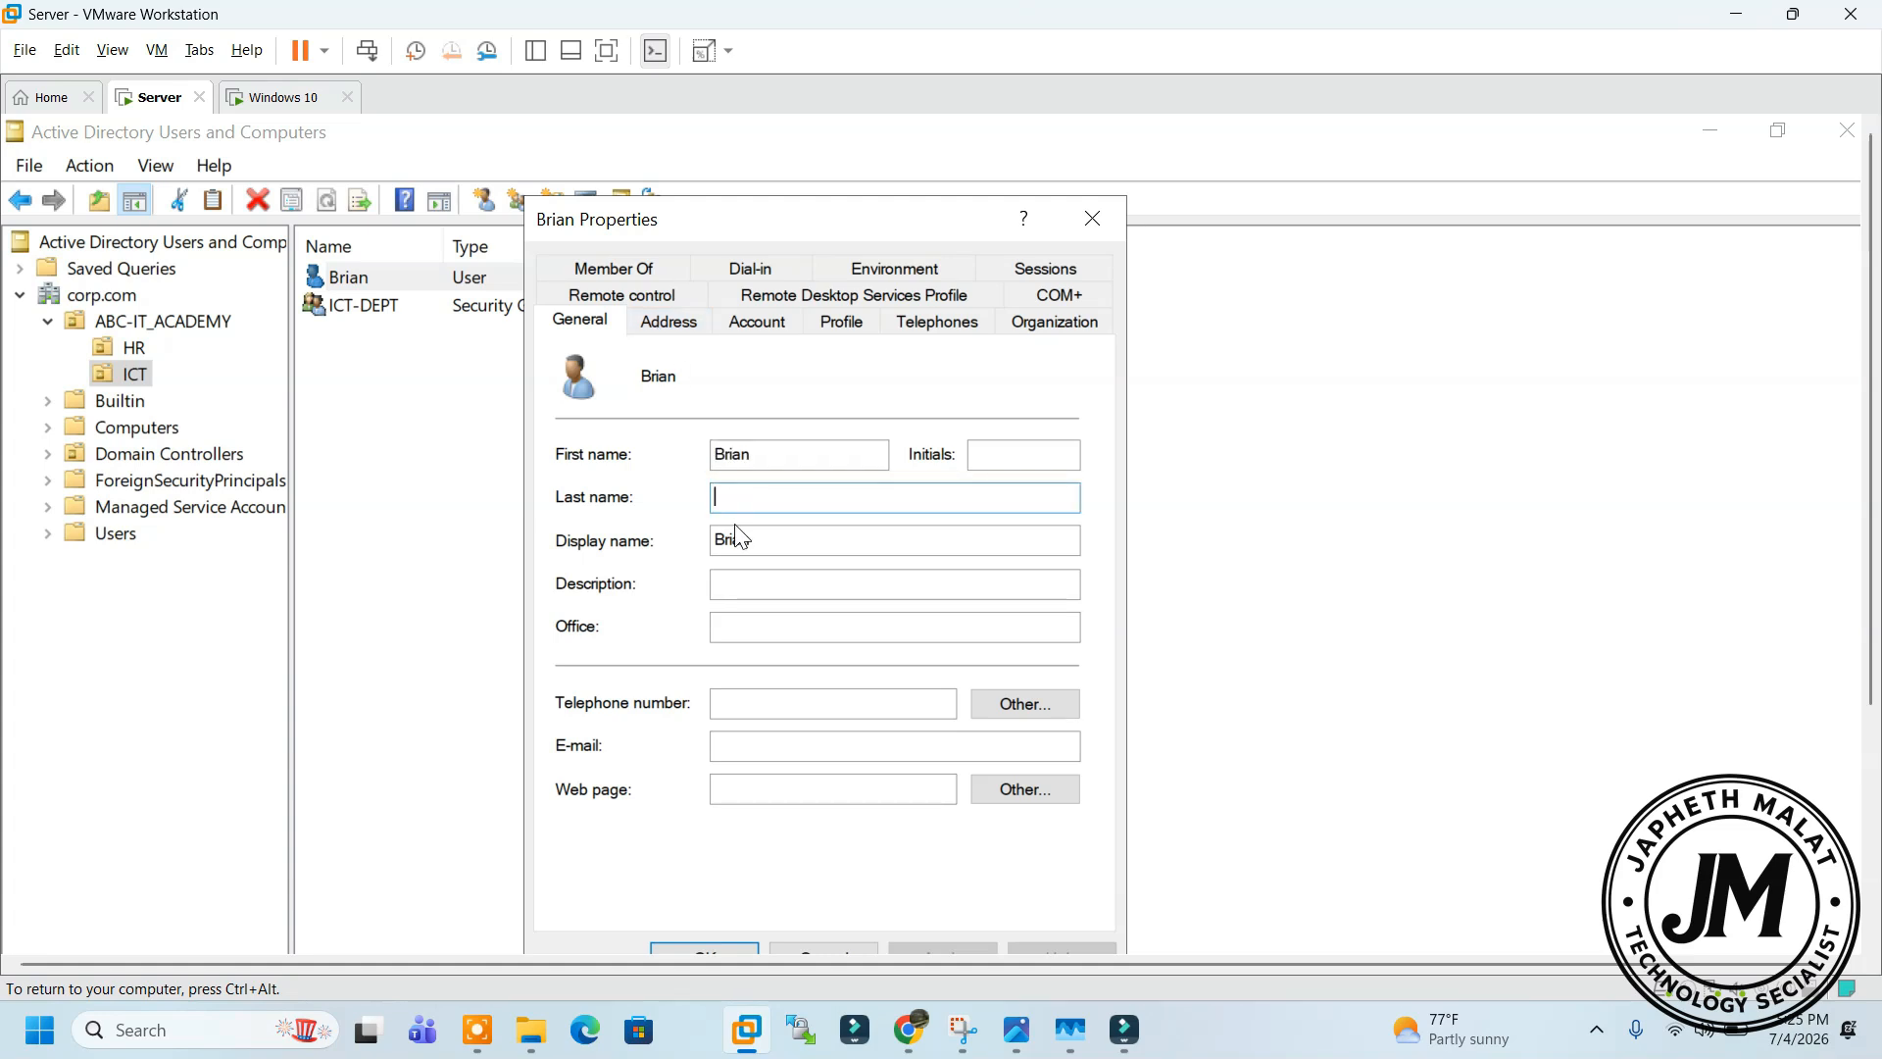
left_click(748, 633)
left_click(761, 701)
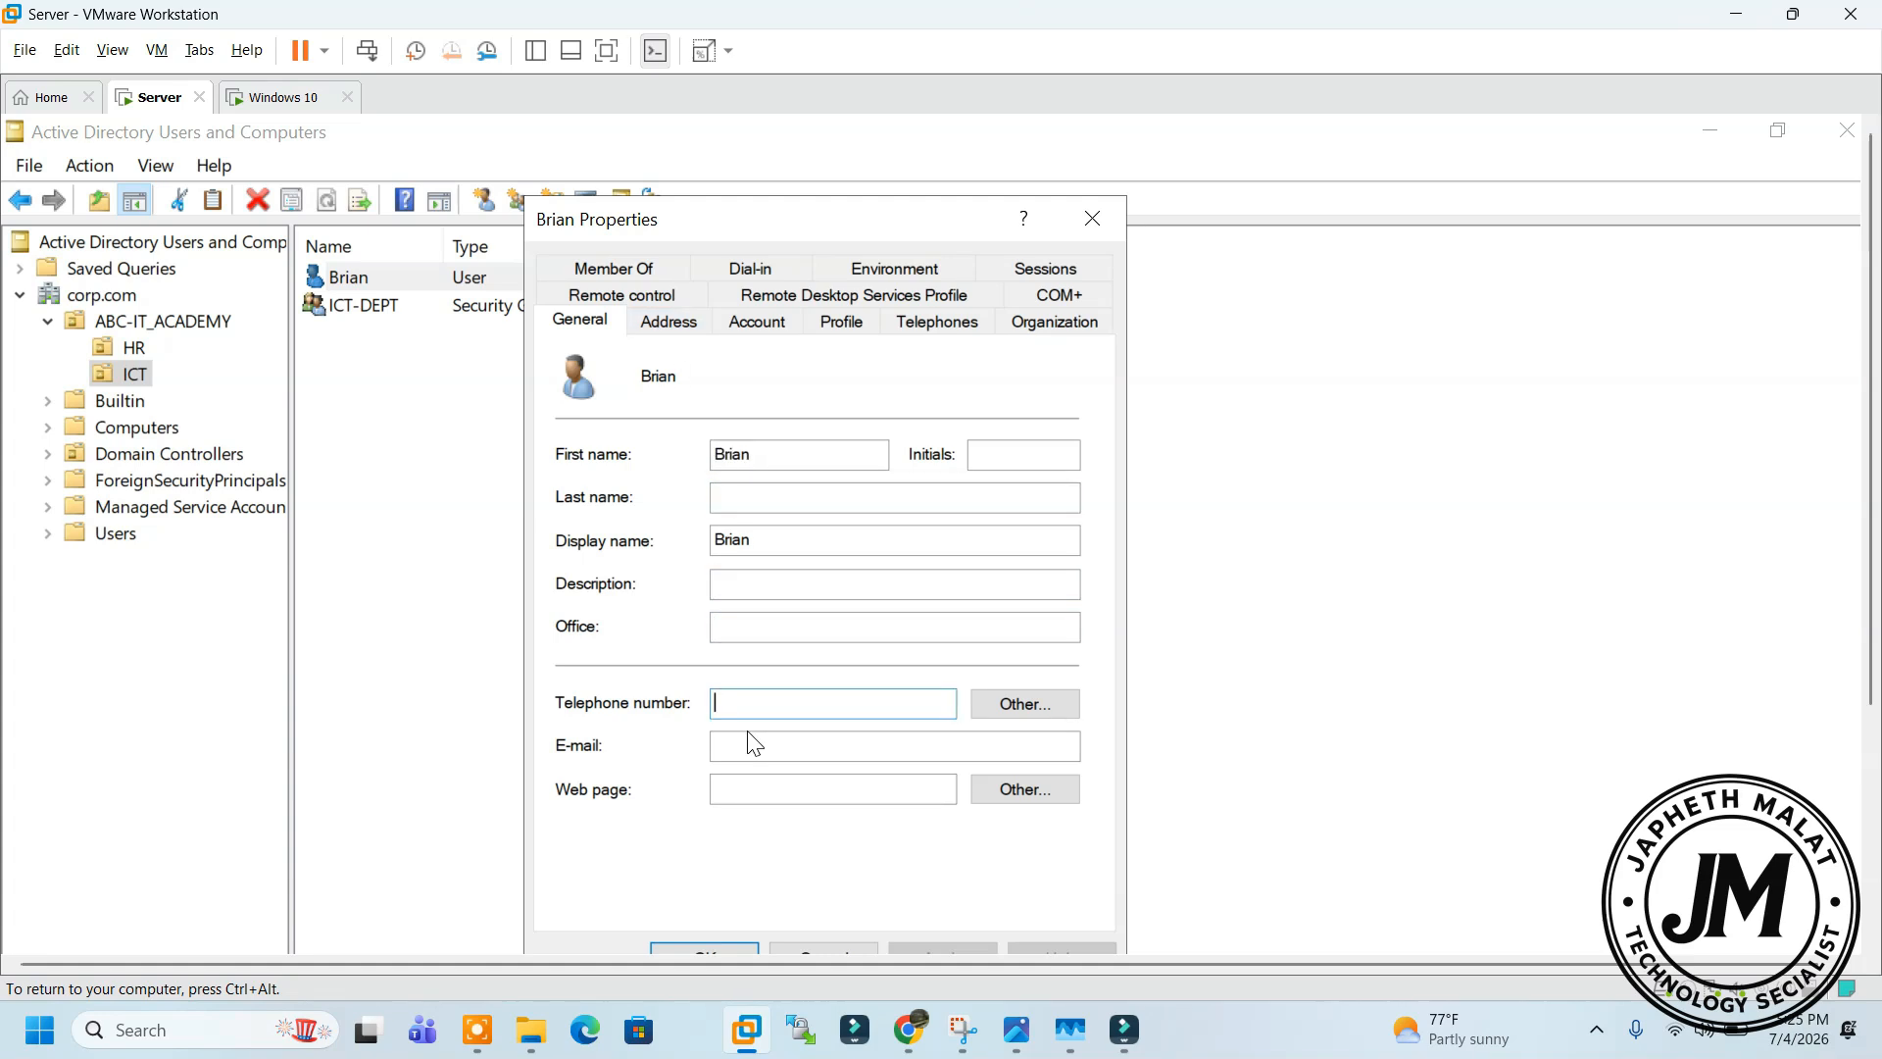
left_click(687, 322)
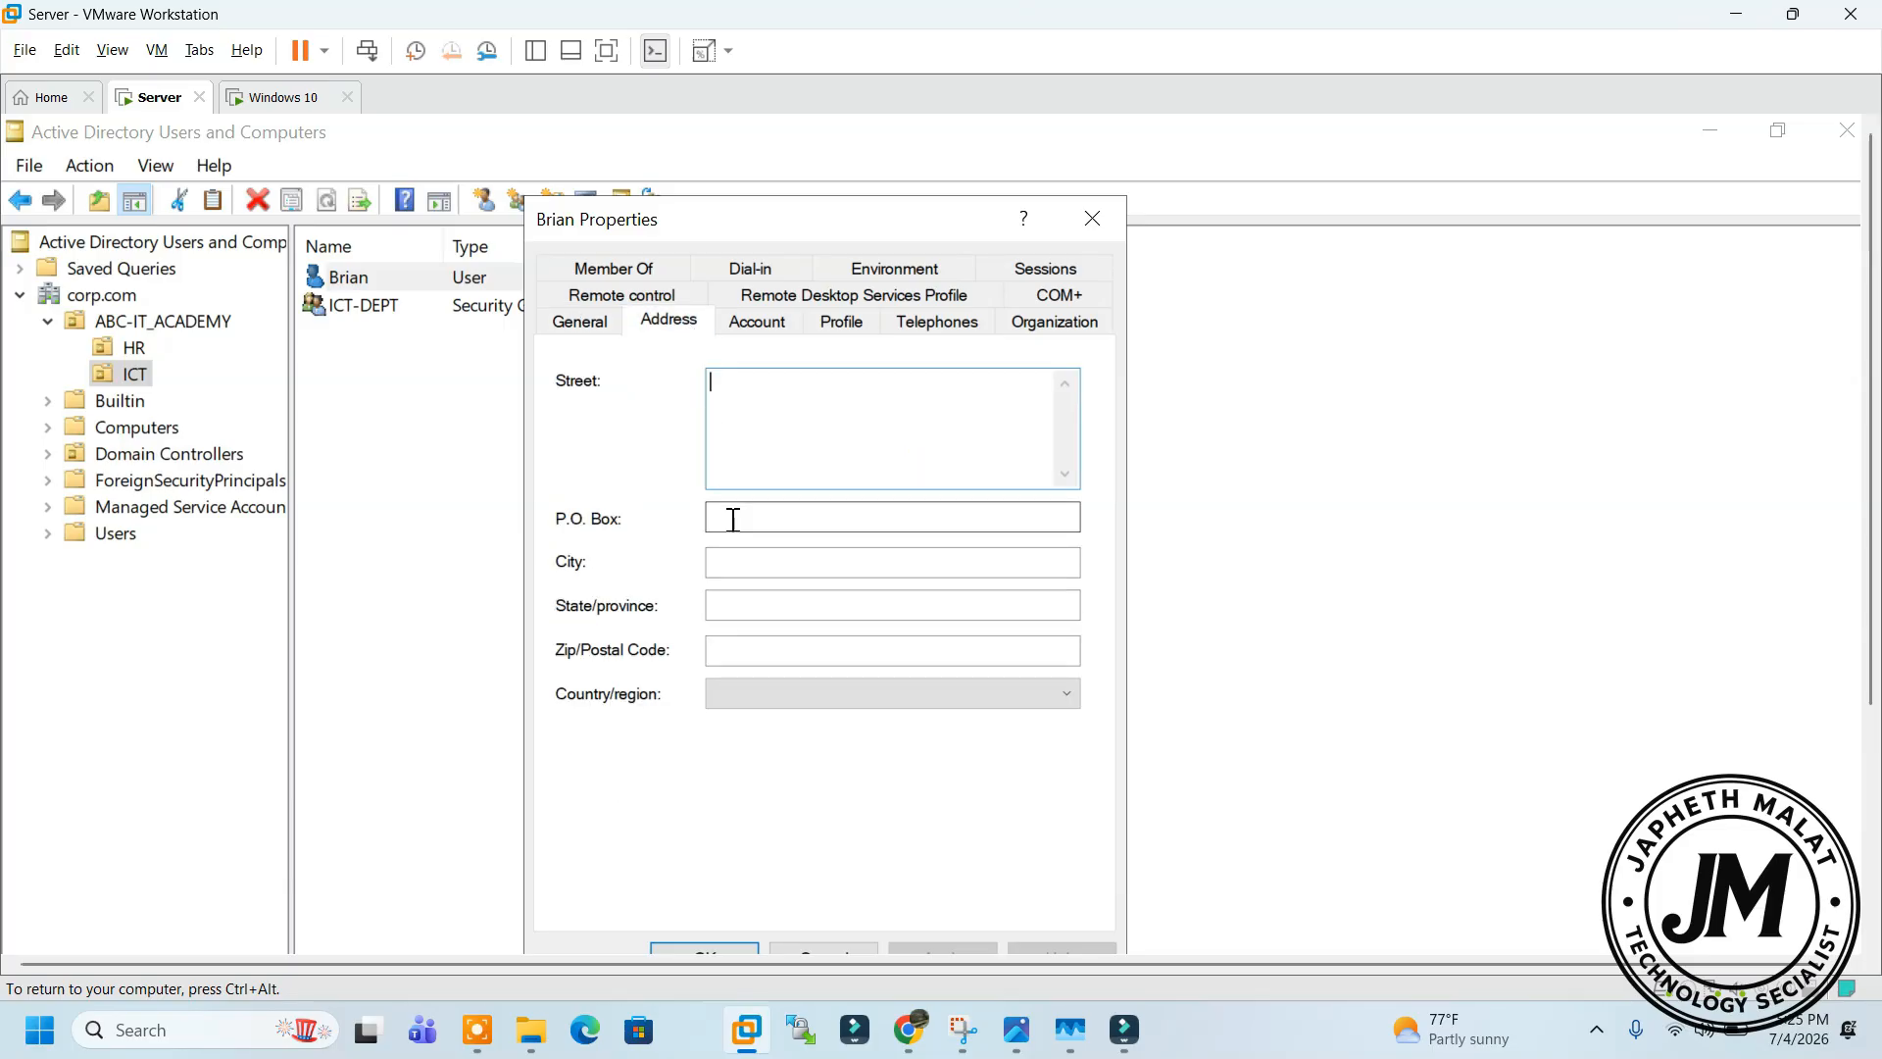
left_click(756, 321)
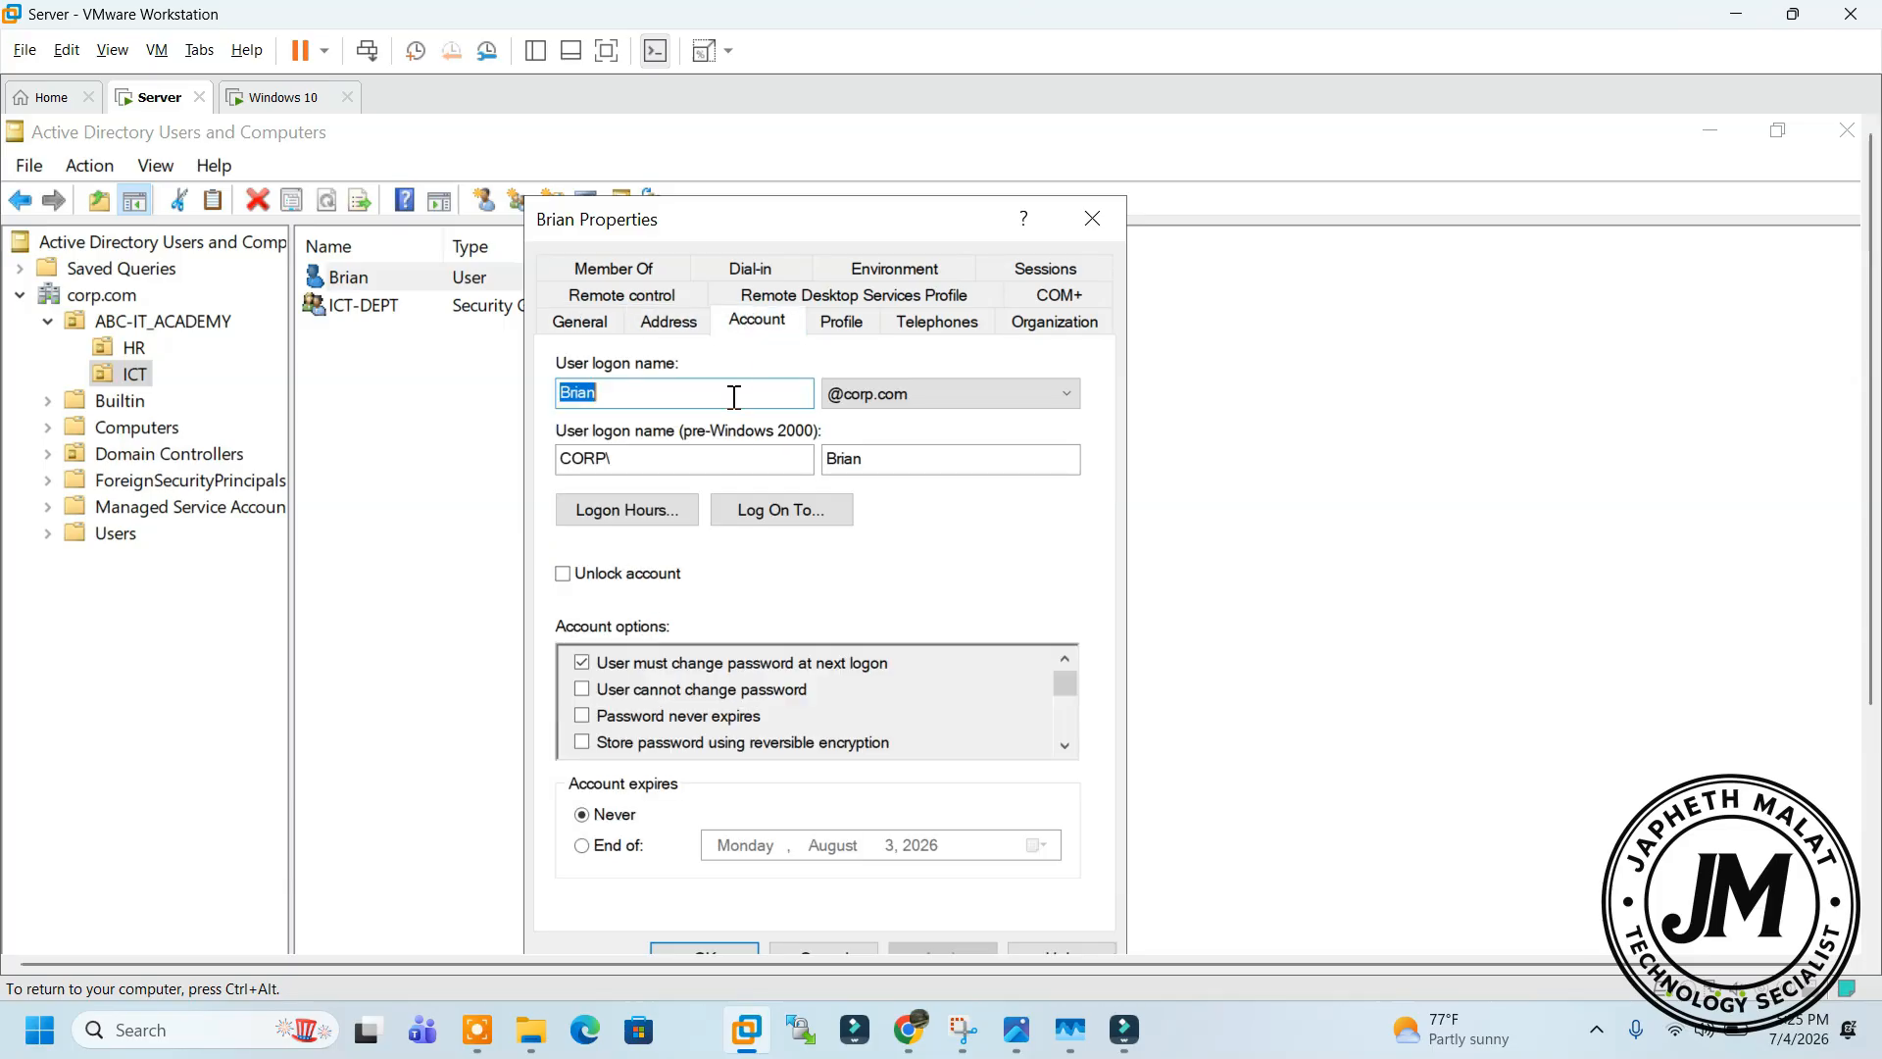
left_click(860, 304)
left_click(751, 267)
left_click(670, 267)
left_click(621, 268)
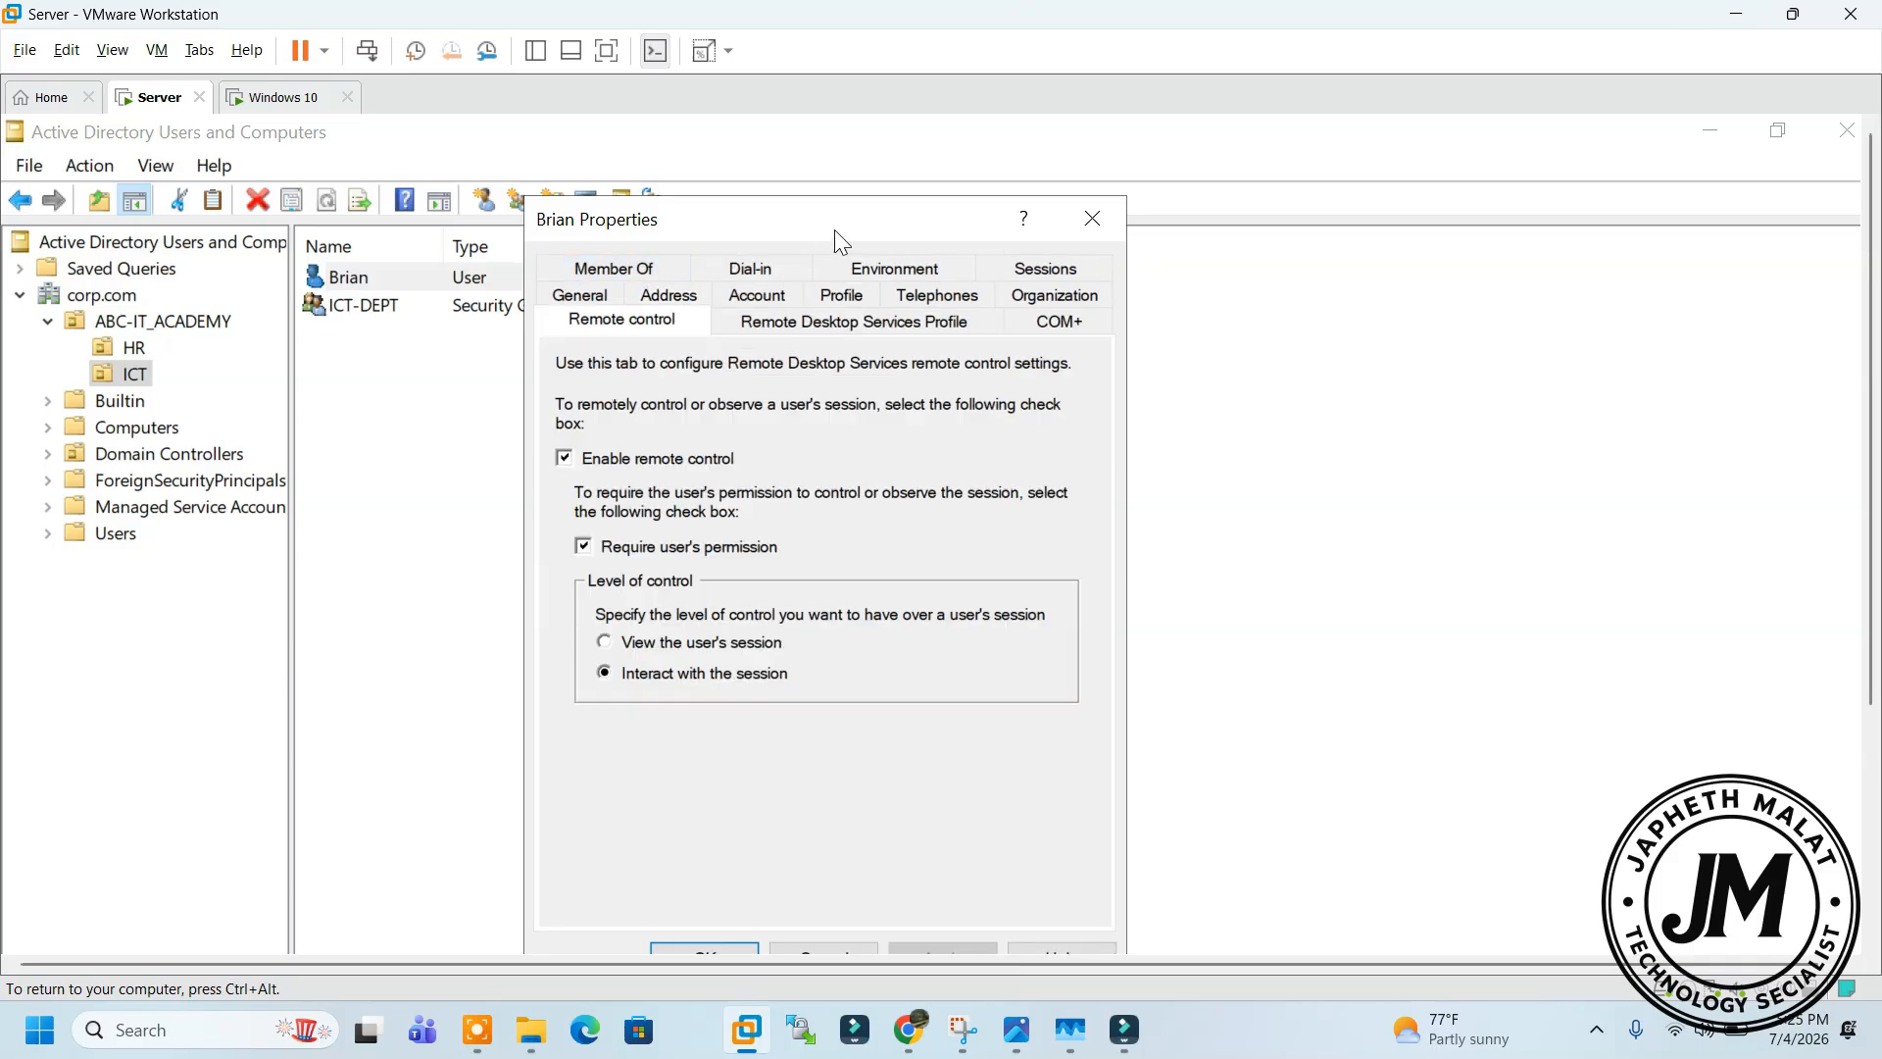
left_click(1094, 219)
left_click(282, 98)
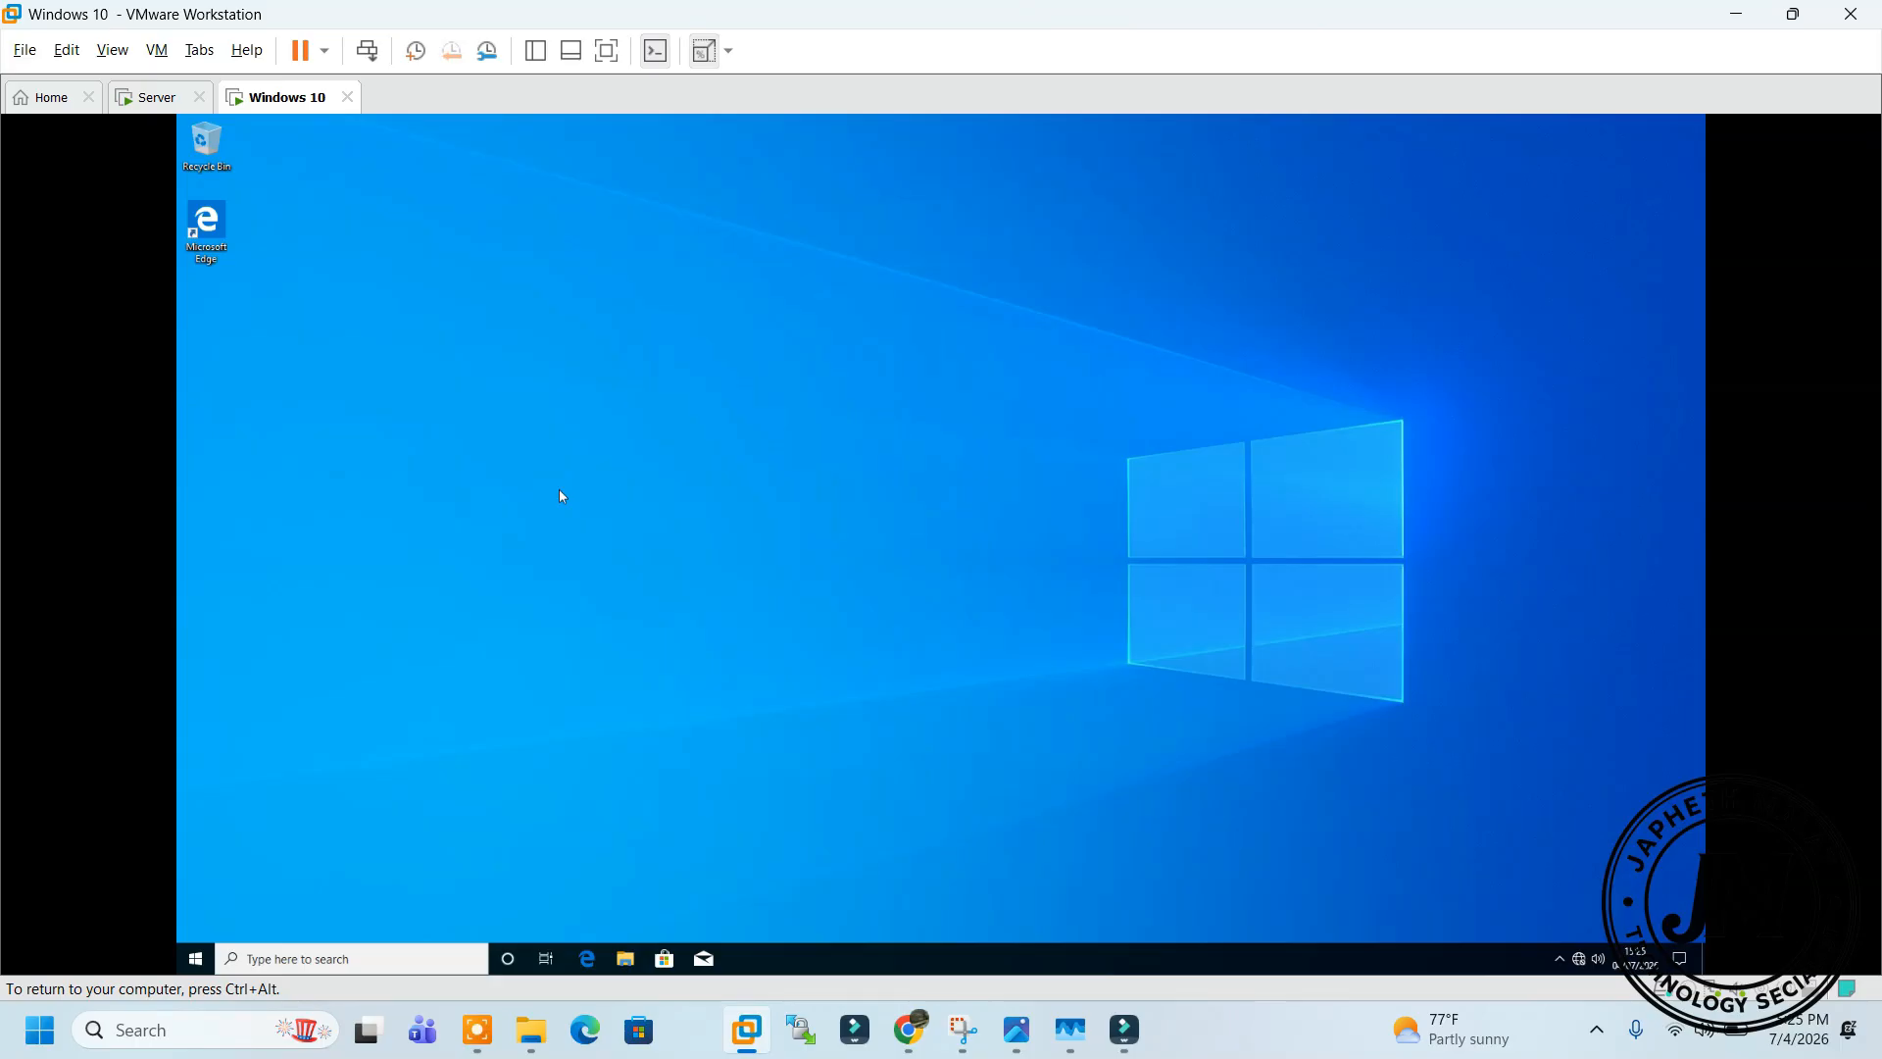
Sign the current user out of Windows 10 from the Start menu's account options
left_click(195, 959)
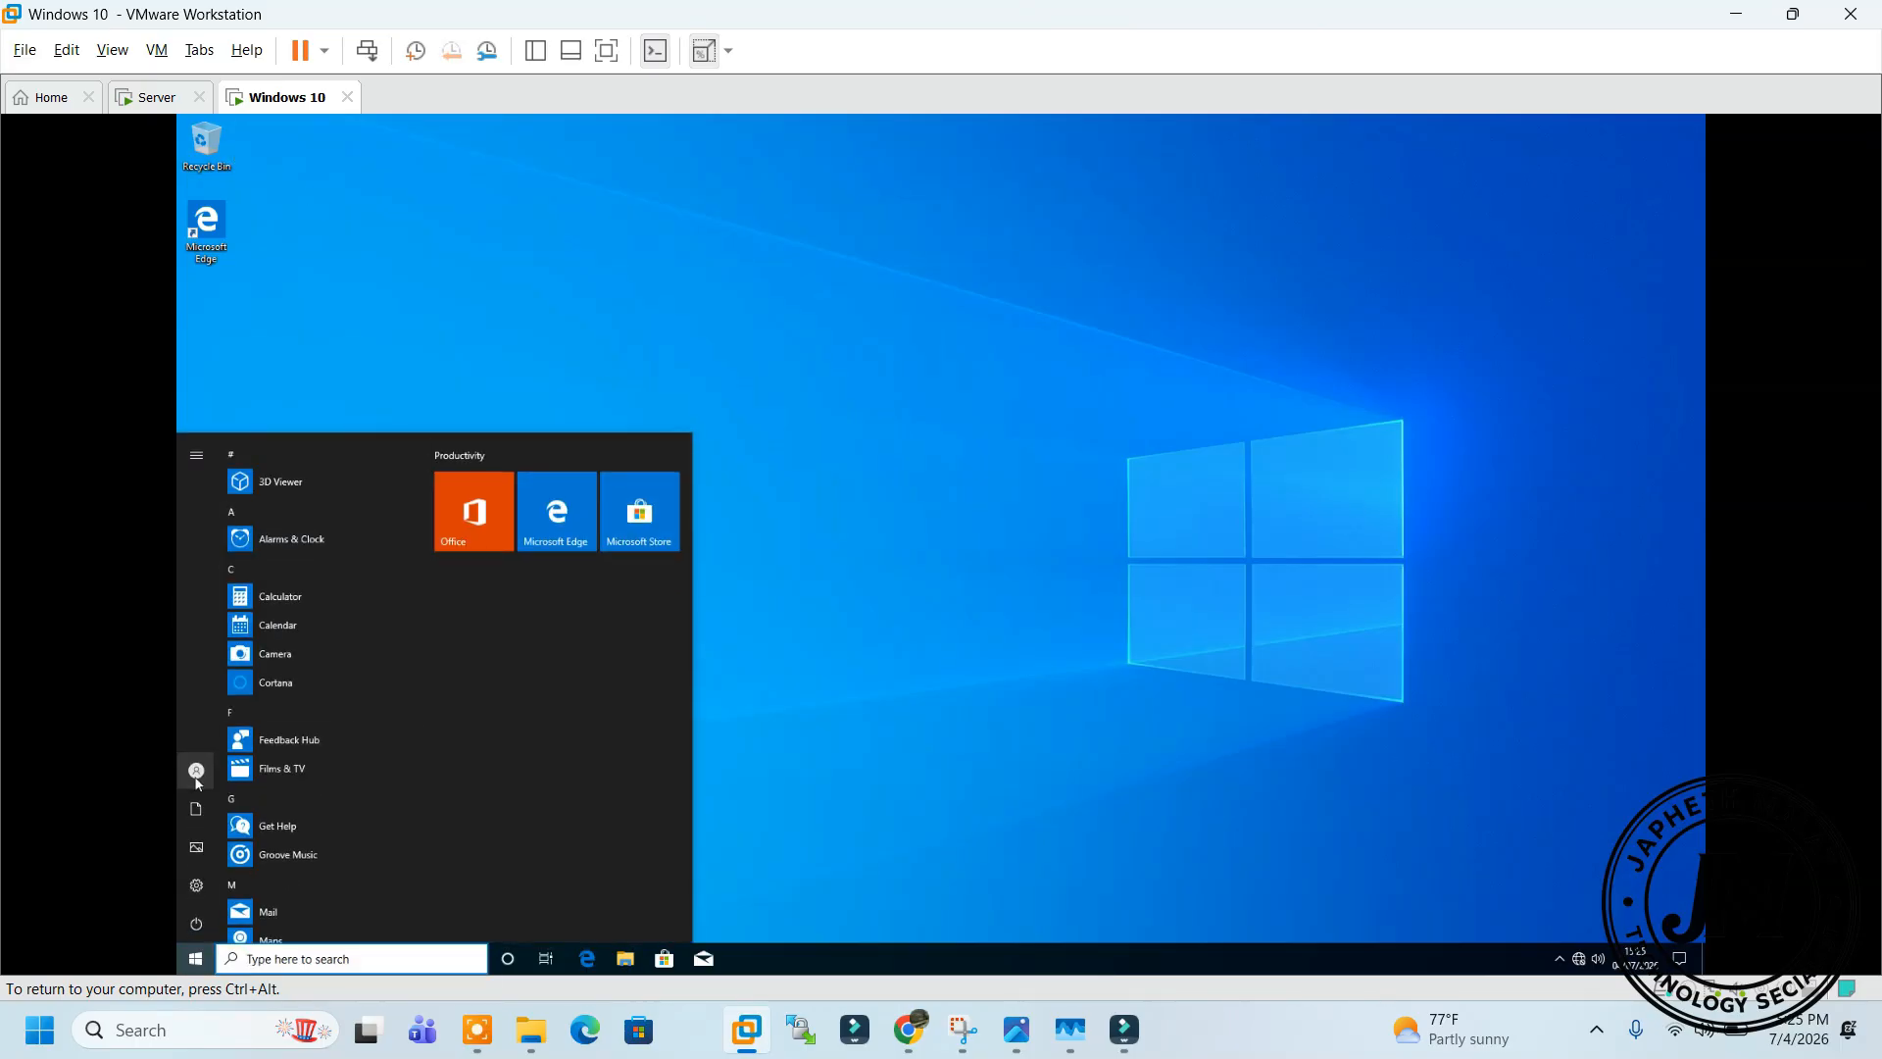
left_click(197, 778)
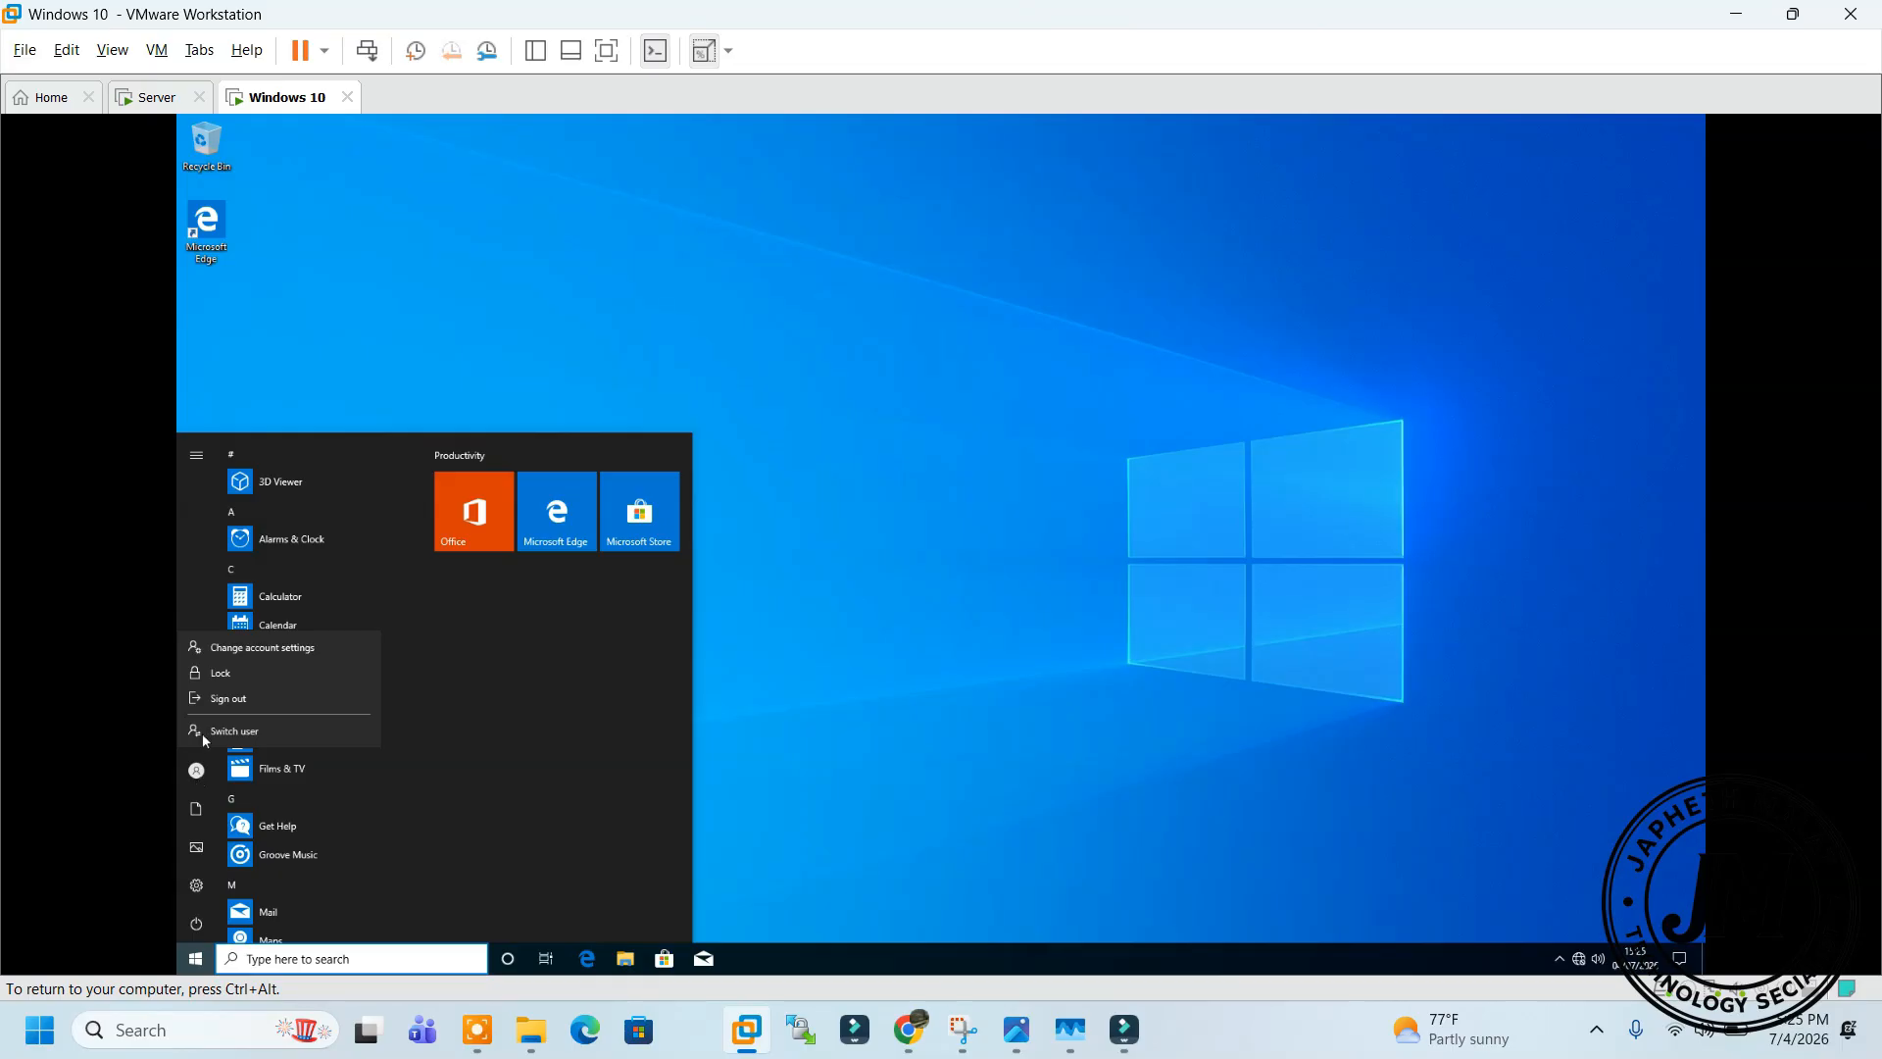
left_click(225, 698)
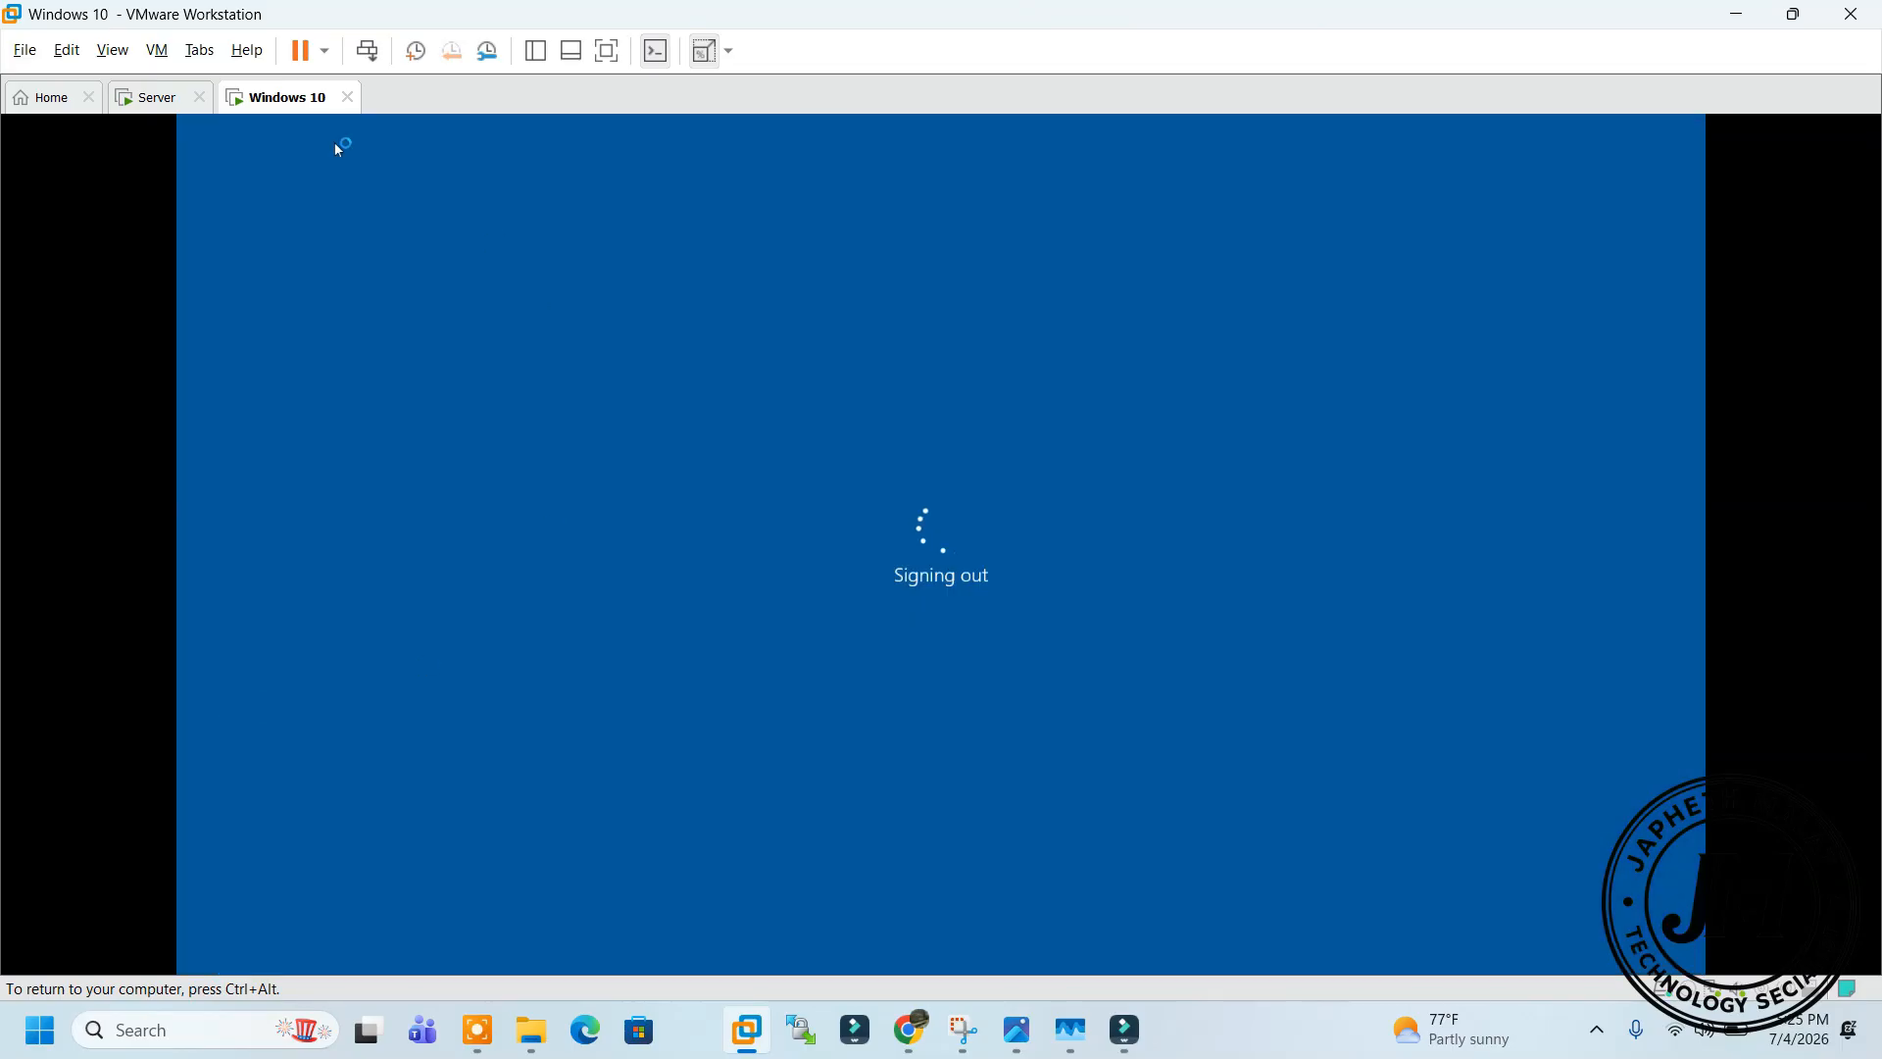
left_click(165, 96)
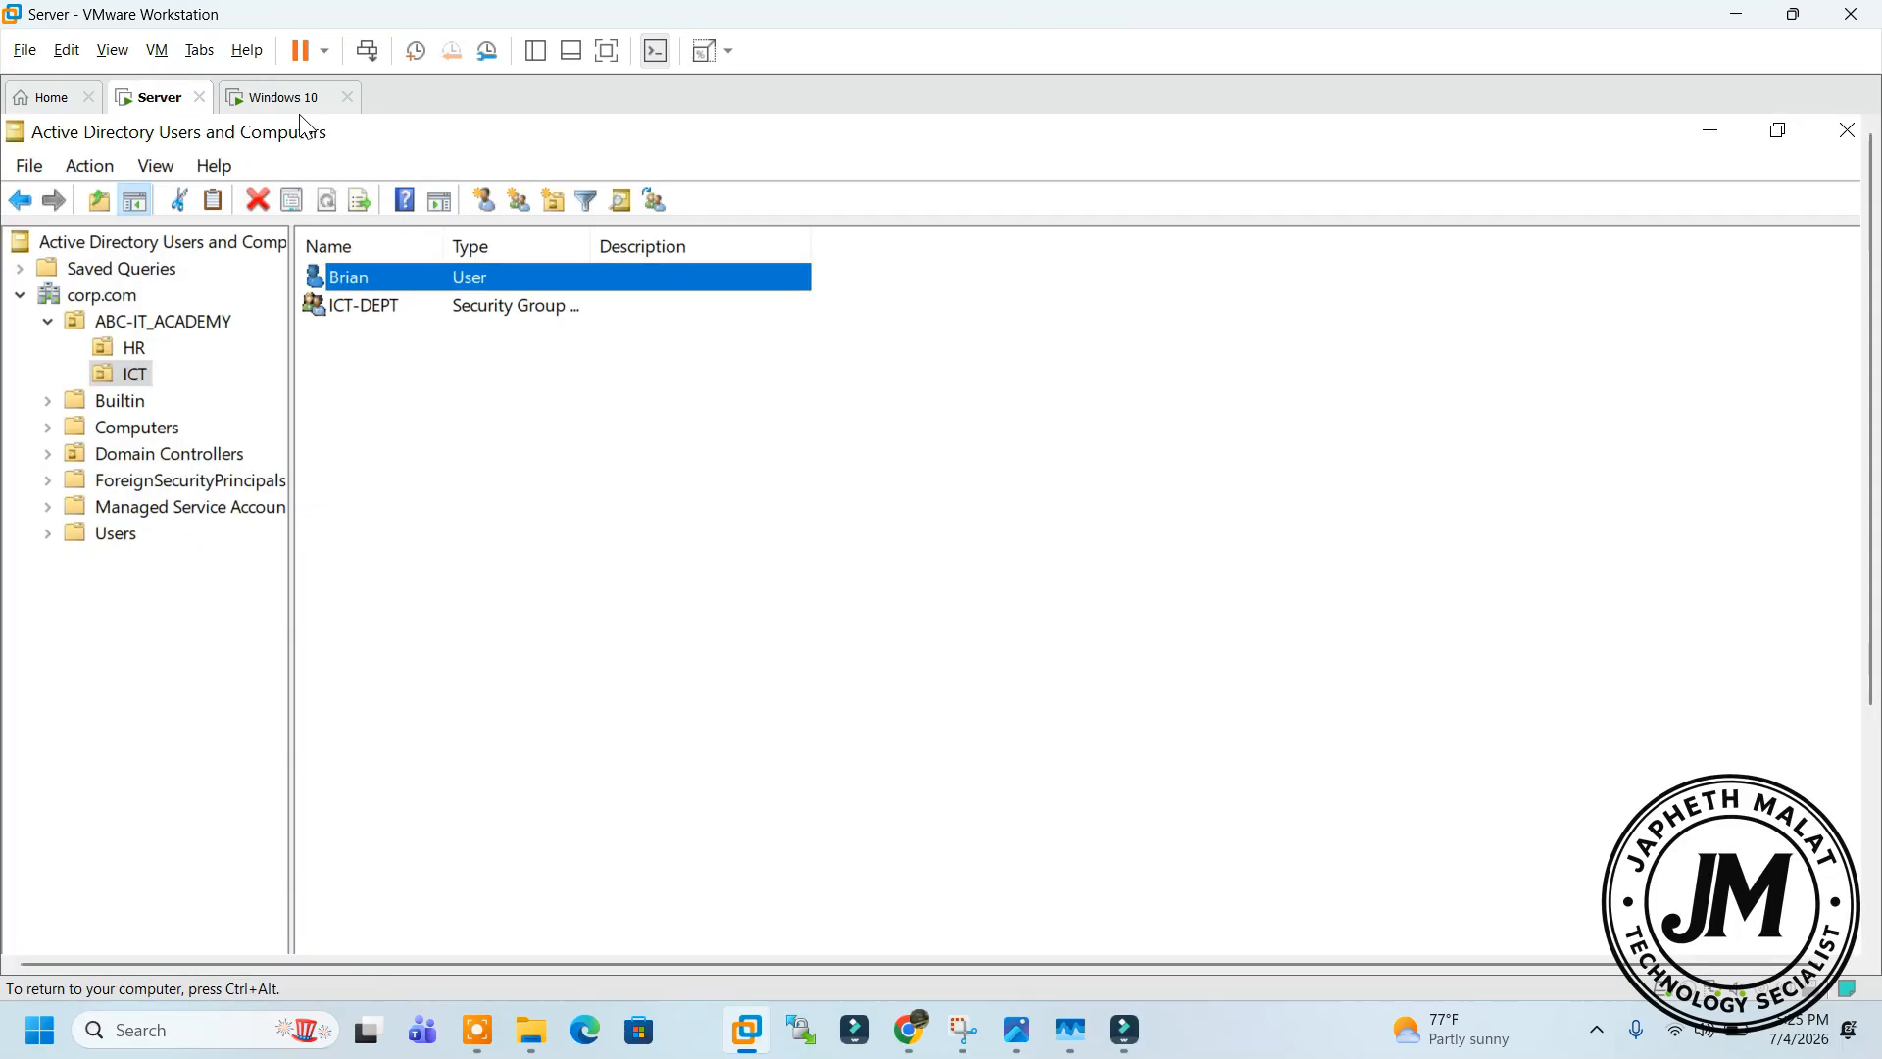
Check the logon name and options on Brian's Account tab, then close his properties
right_click(389, 277)
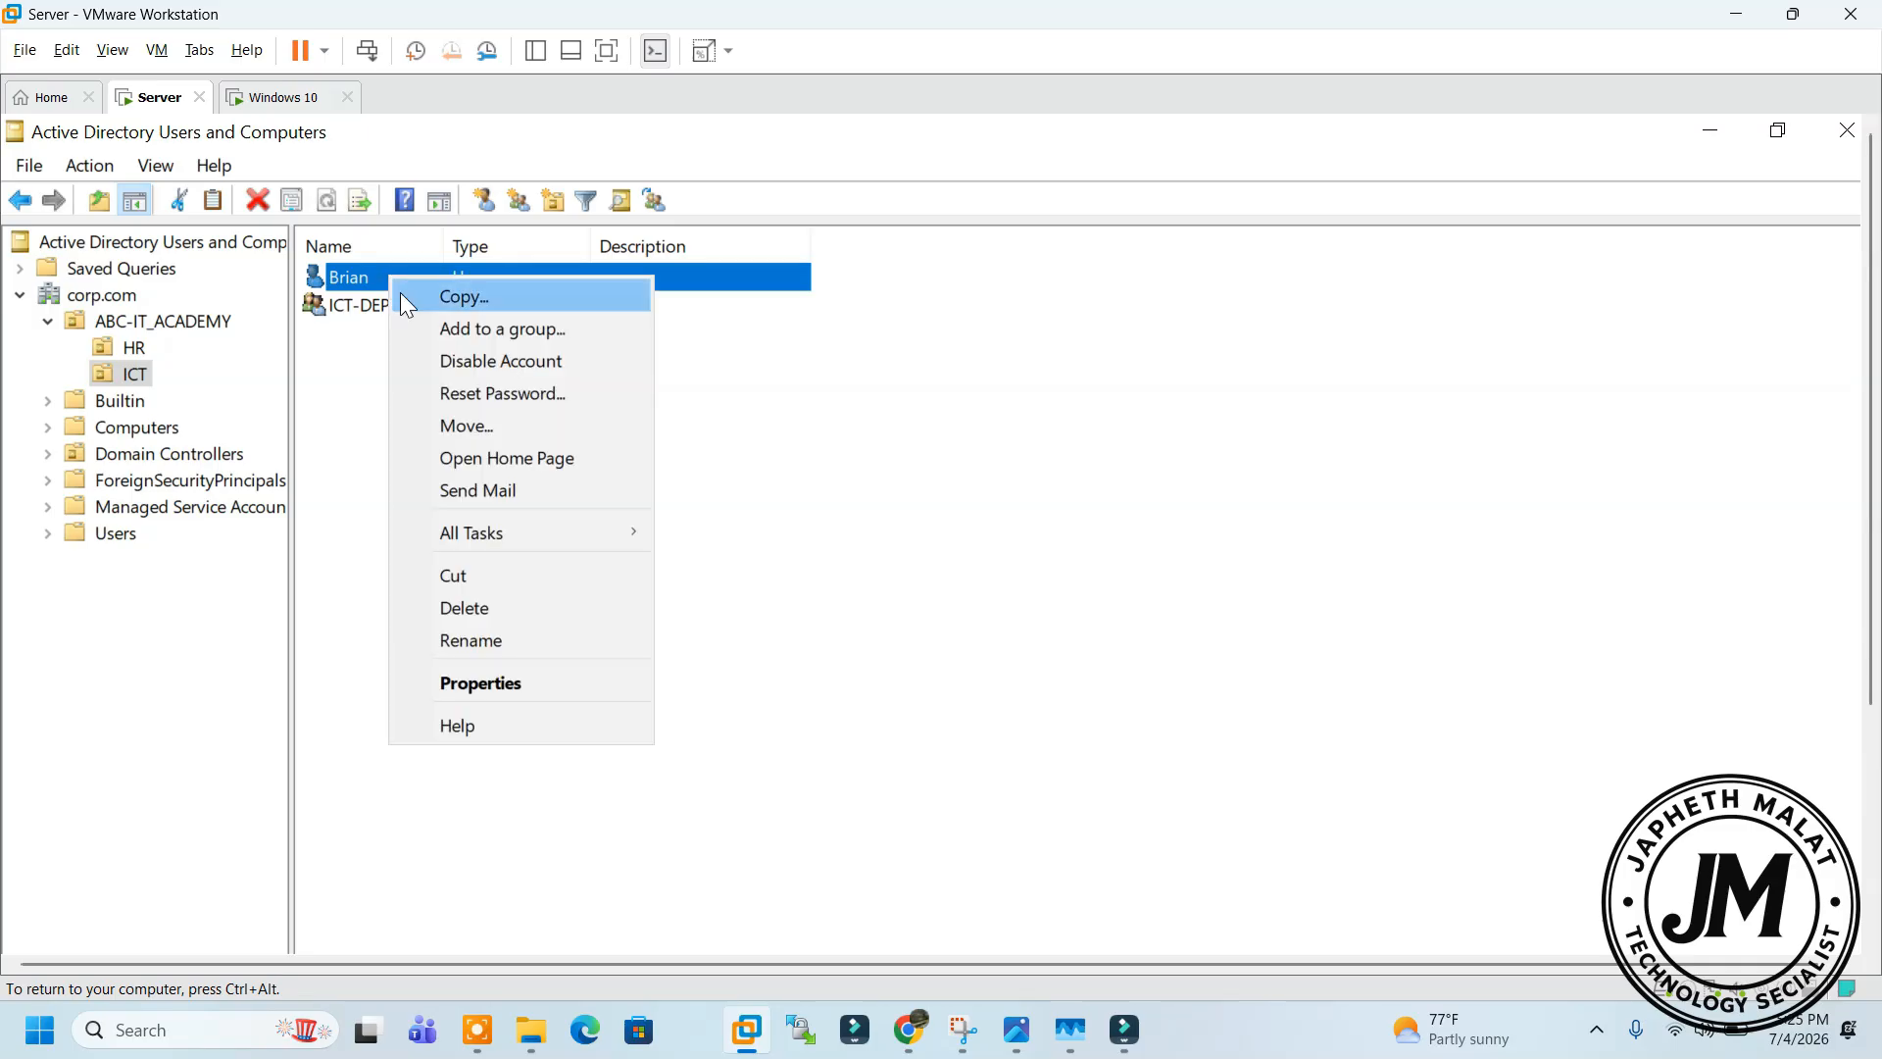
left_click(490, 684)
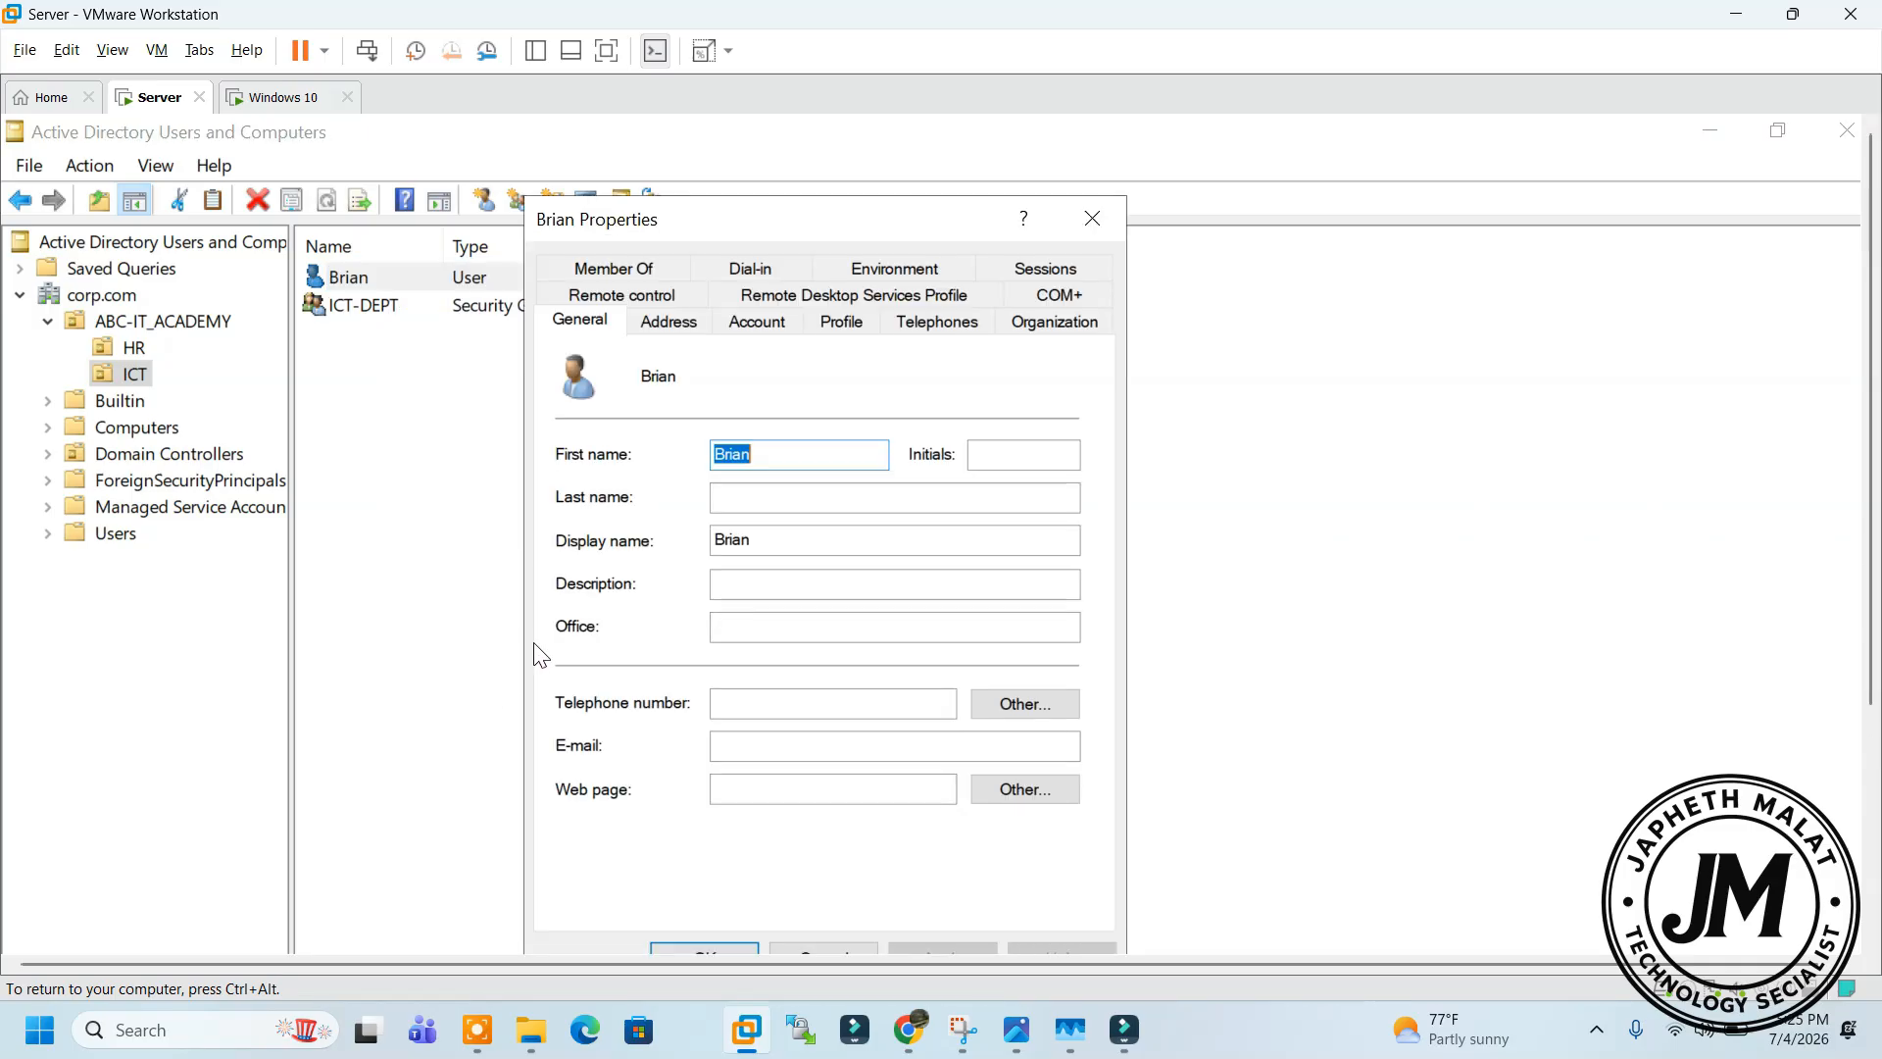
left_click(750, 319)
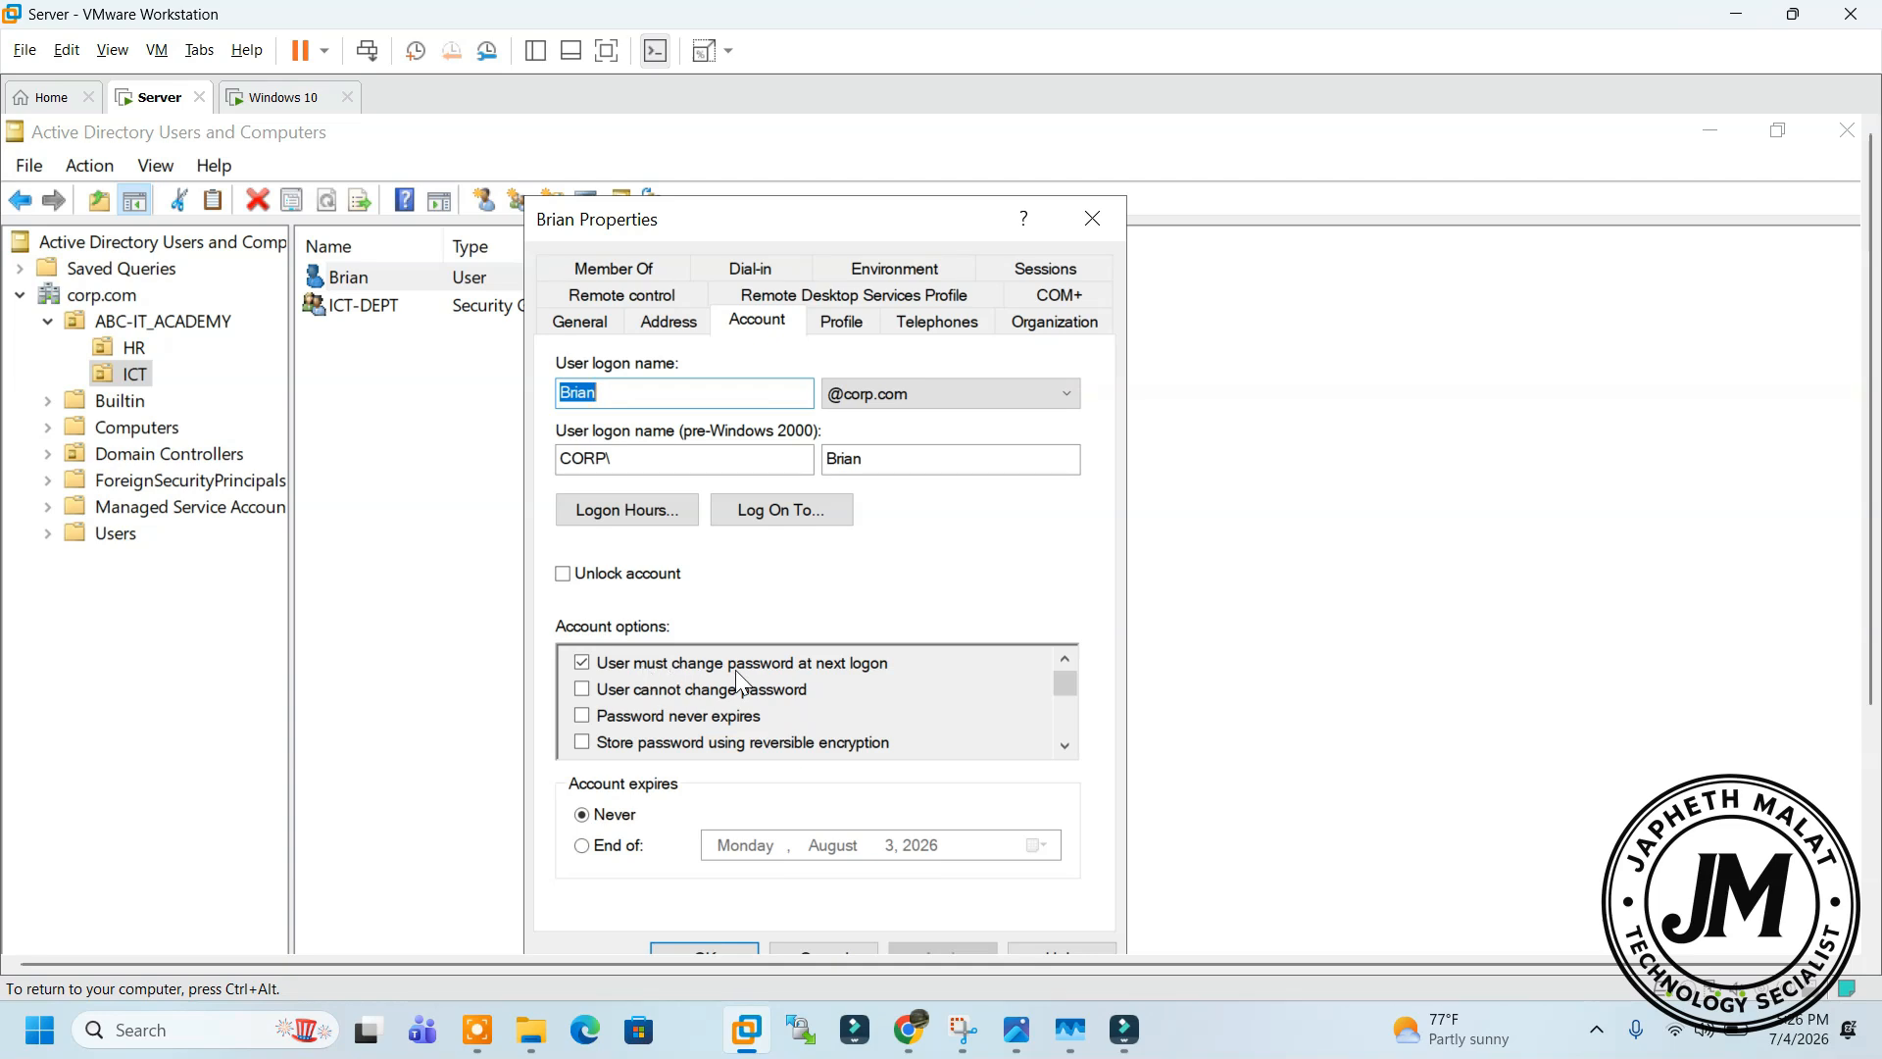
left_click(1093, 218)
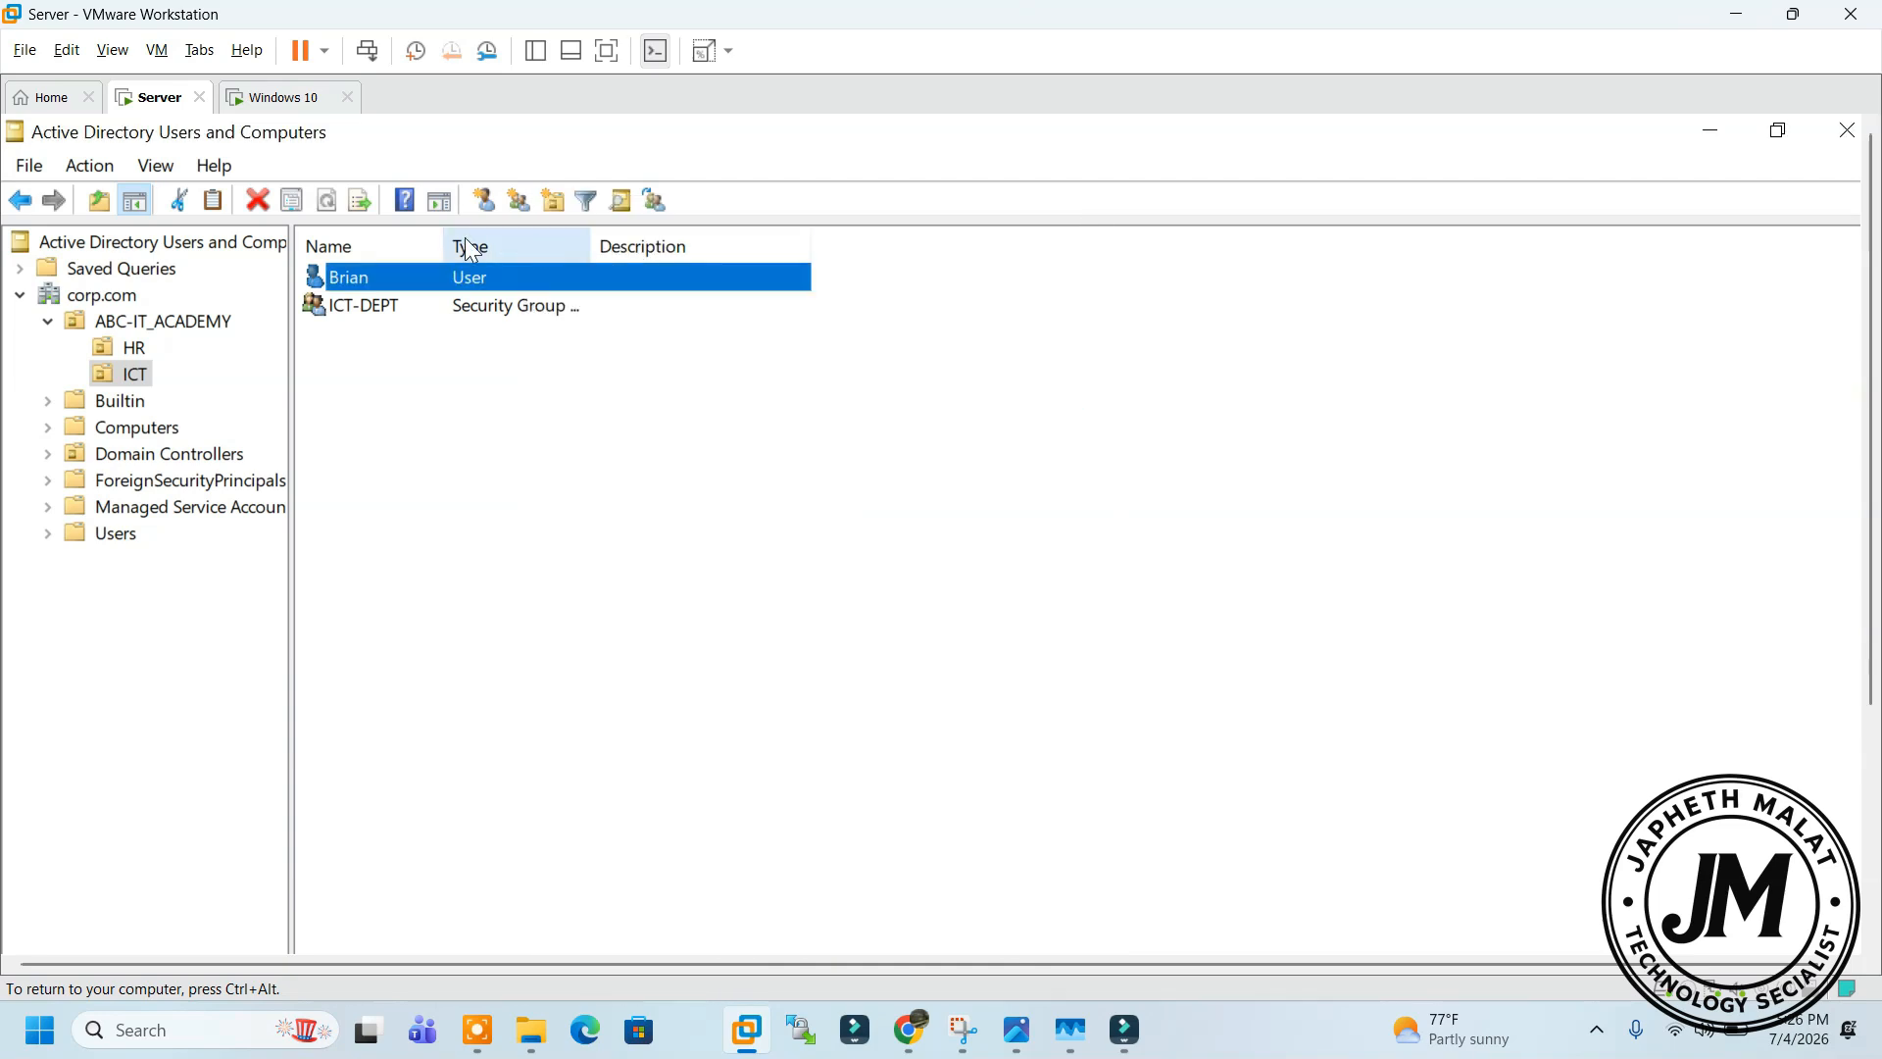
left_click(282, 98)
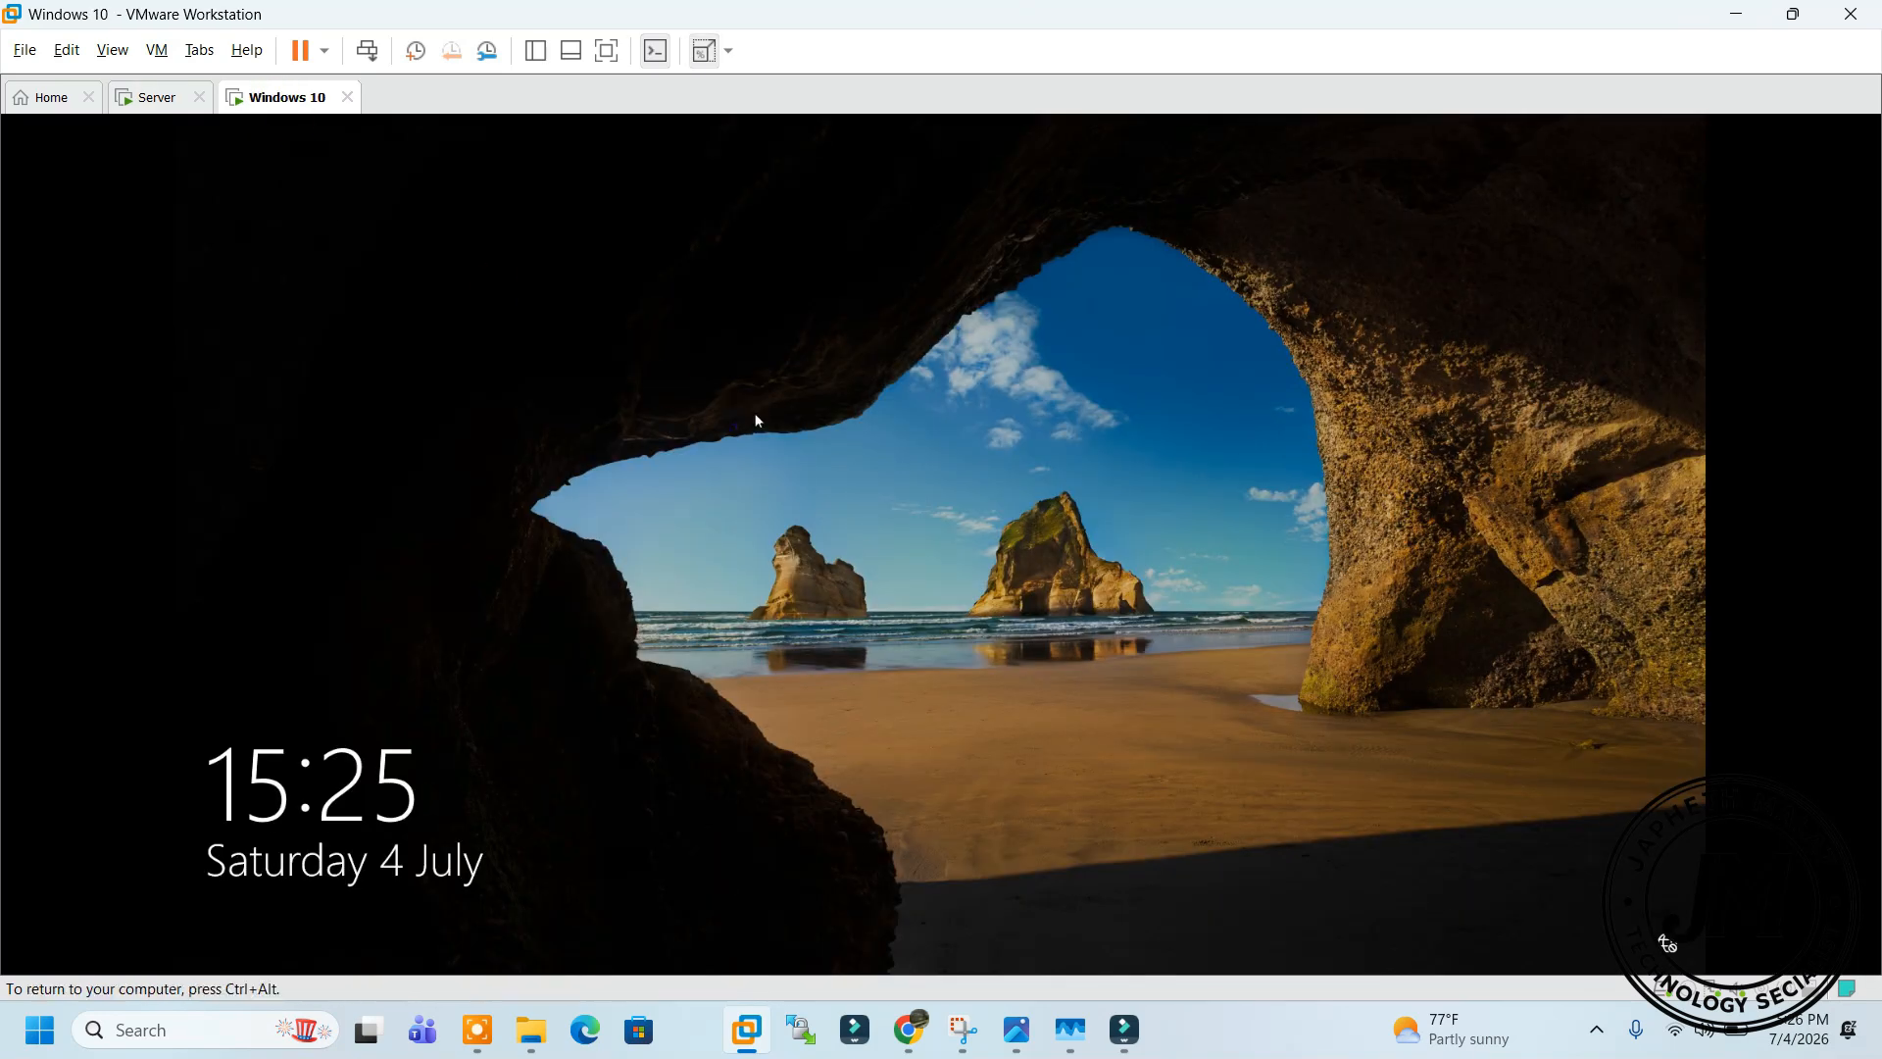
Try signing in to CORP as Brian on Windows 10; the password is rejected
left_click(673, 761)
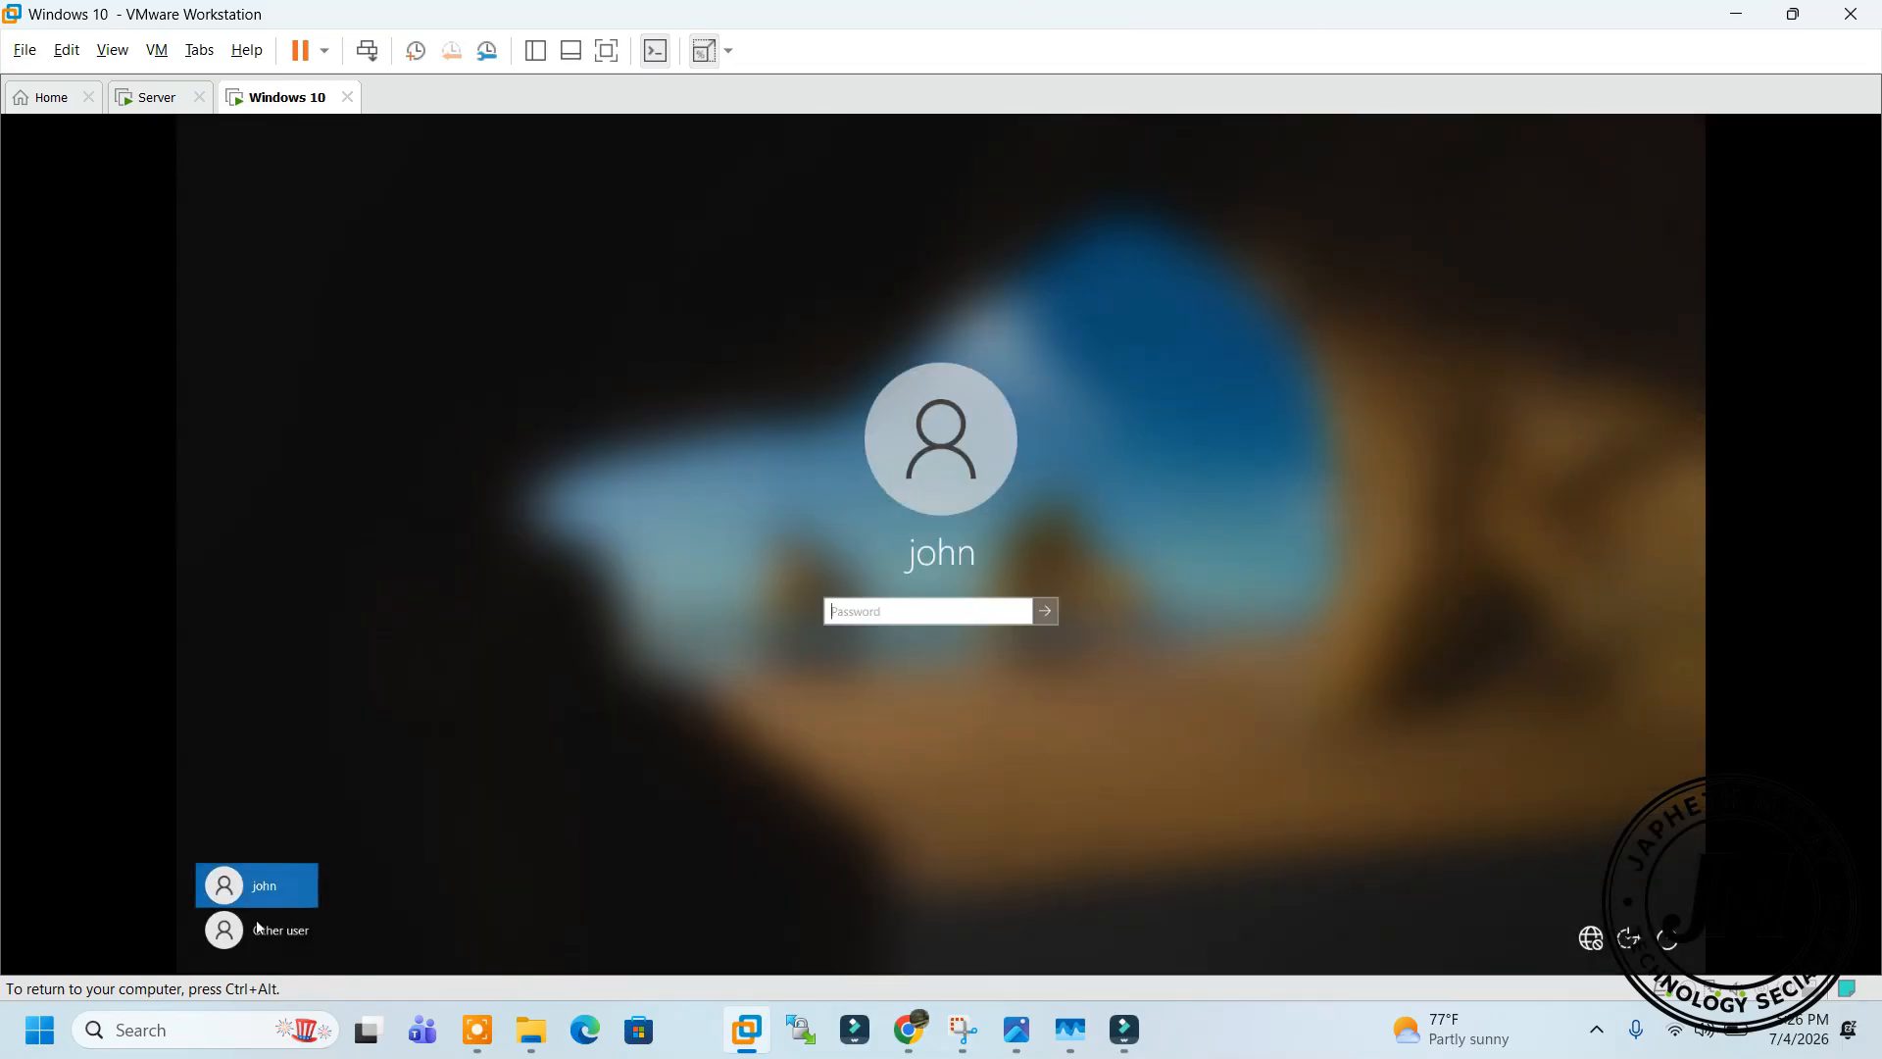
left_click(262, 934)
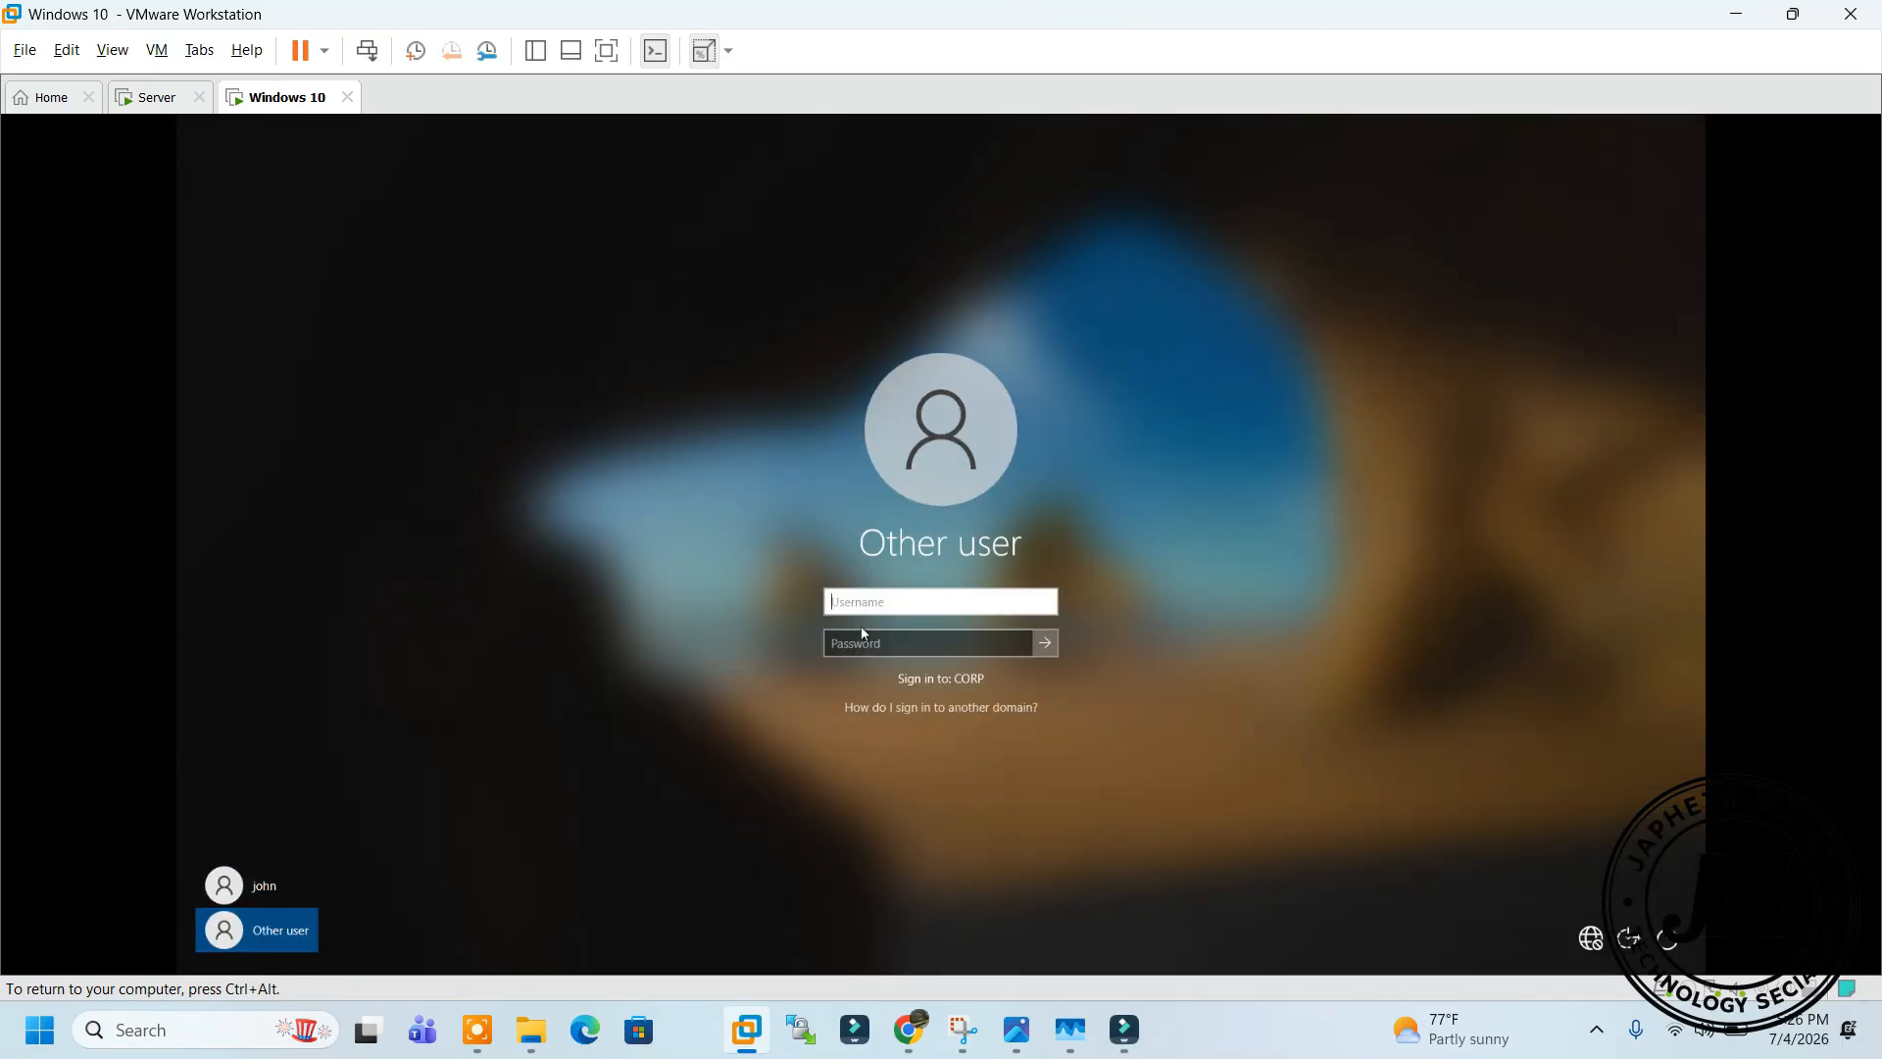
type("Brian")
key("Tab")
type("P")
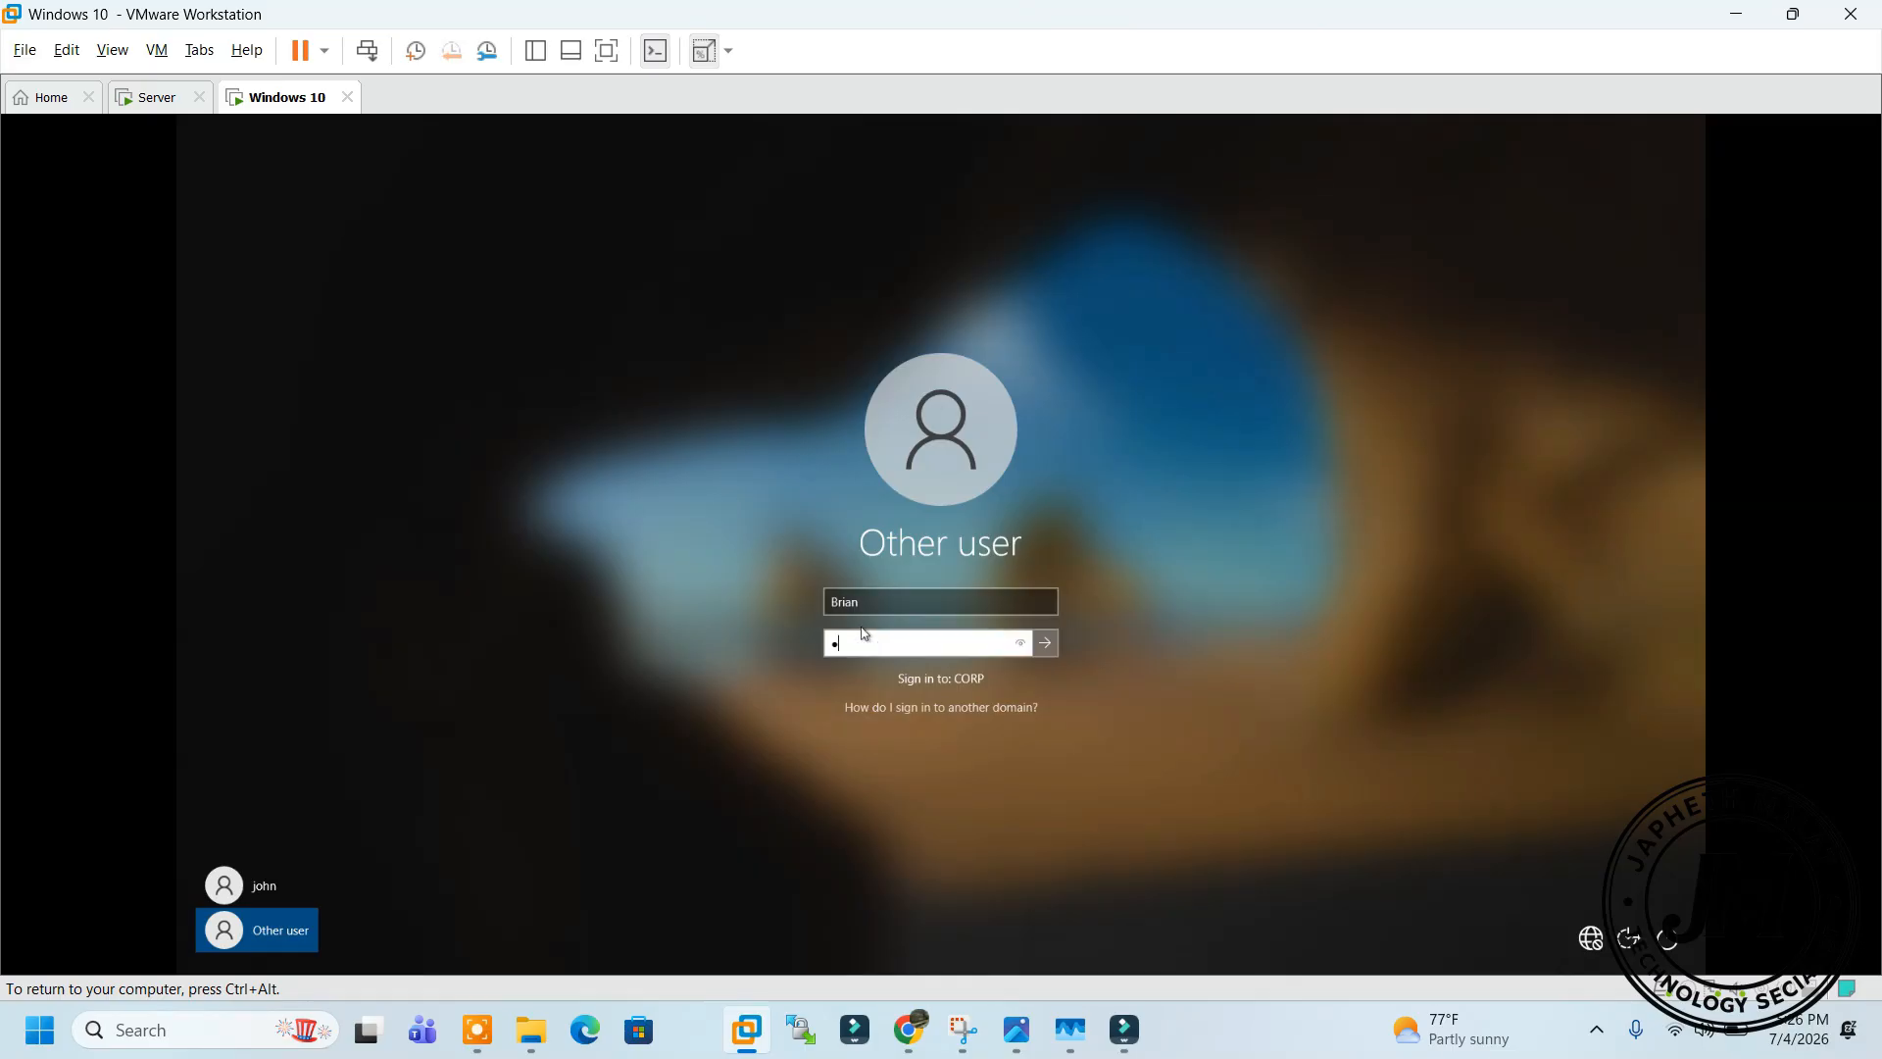
type("•••••••")
left_click(1045, 642)
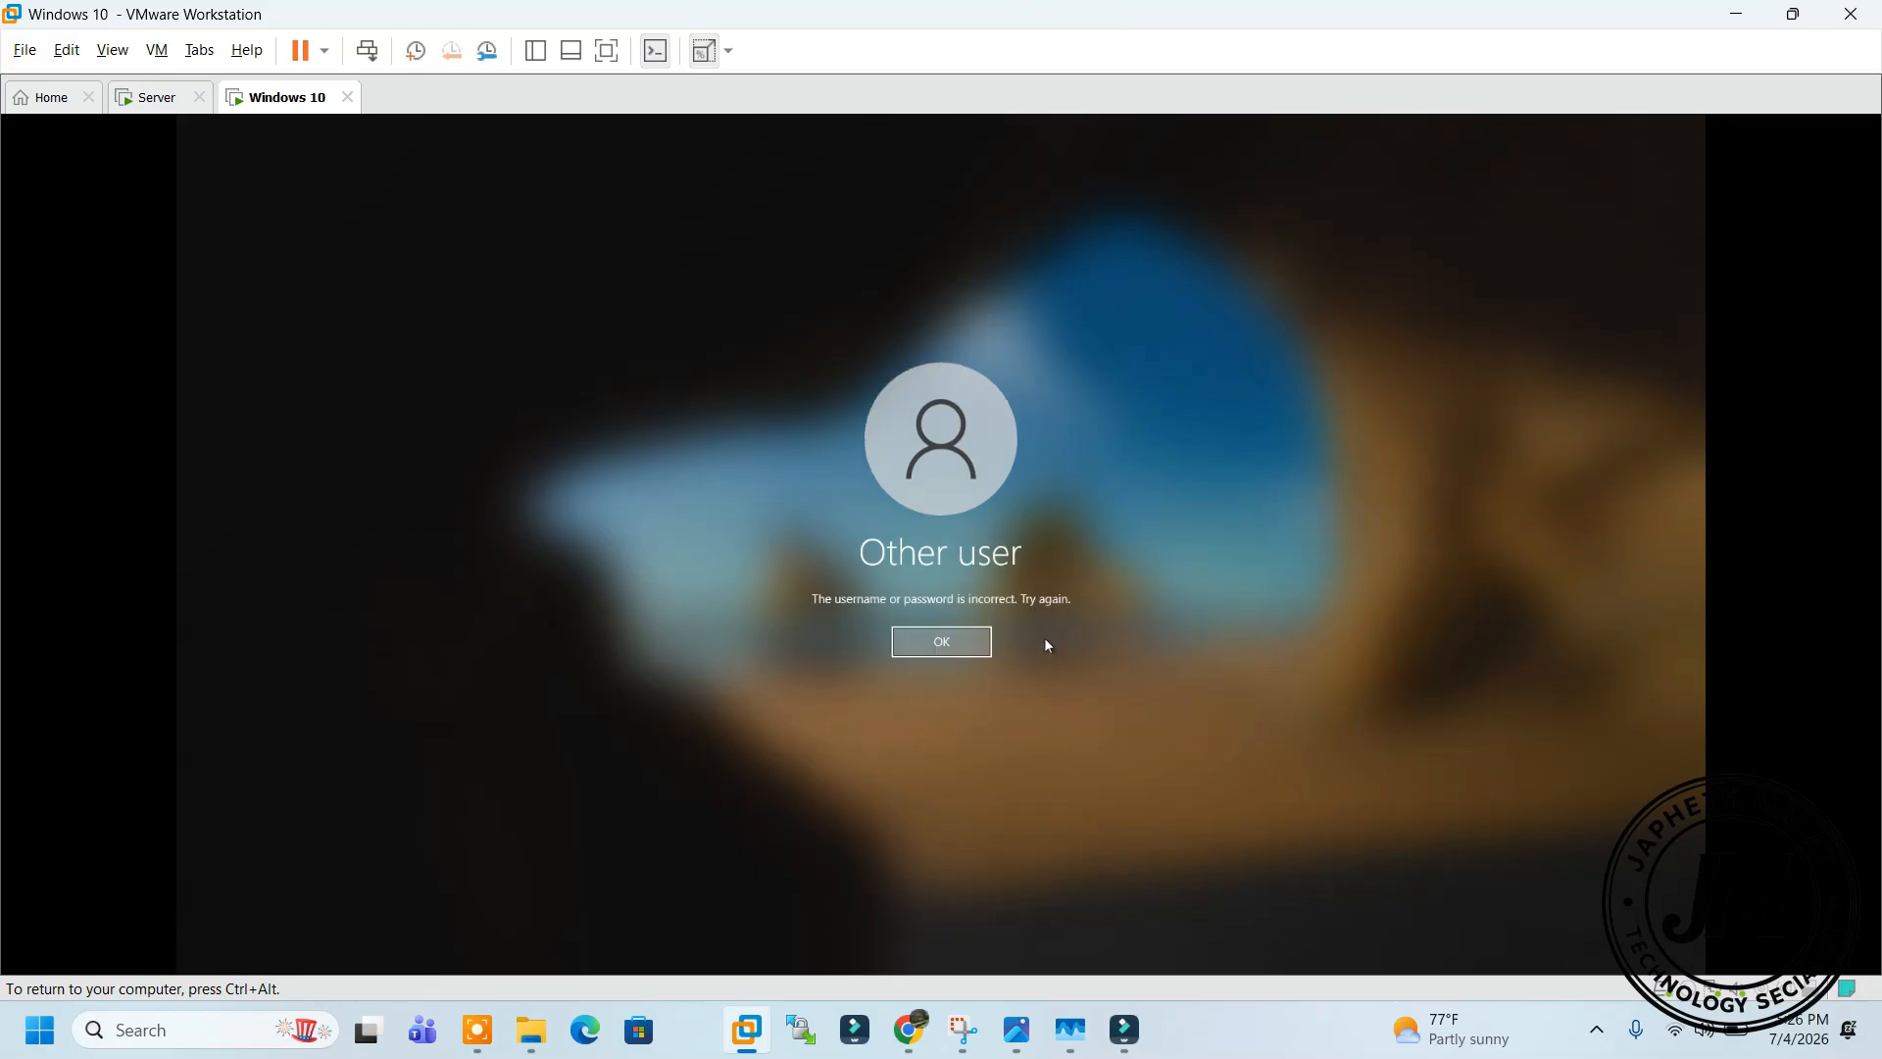
left_click(912, 635)
Sign Brian in with the correct password and set his required new password
type("P")
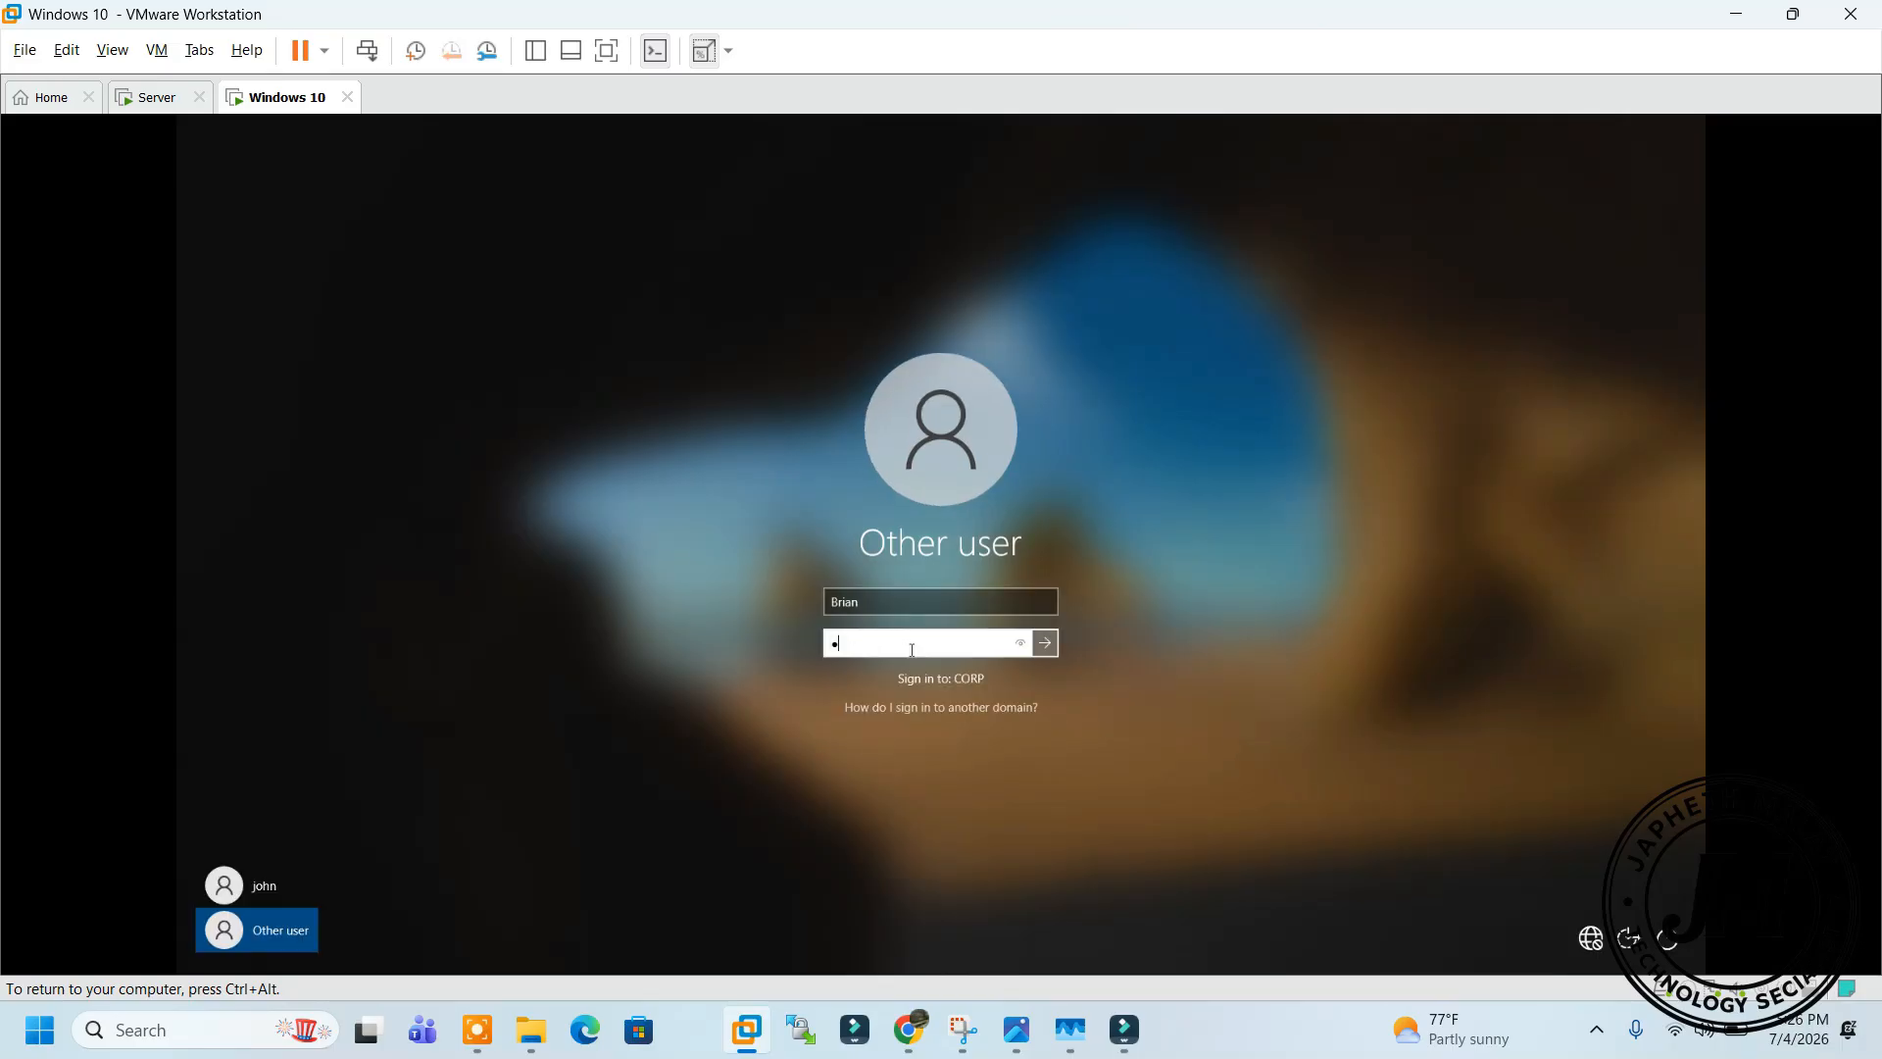
type("••••")
key("Return")
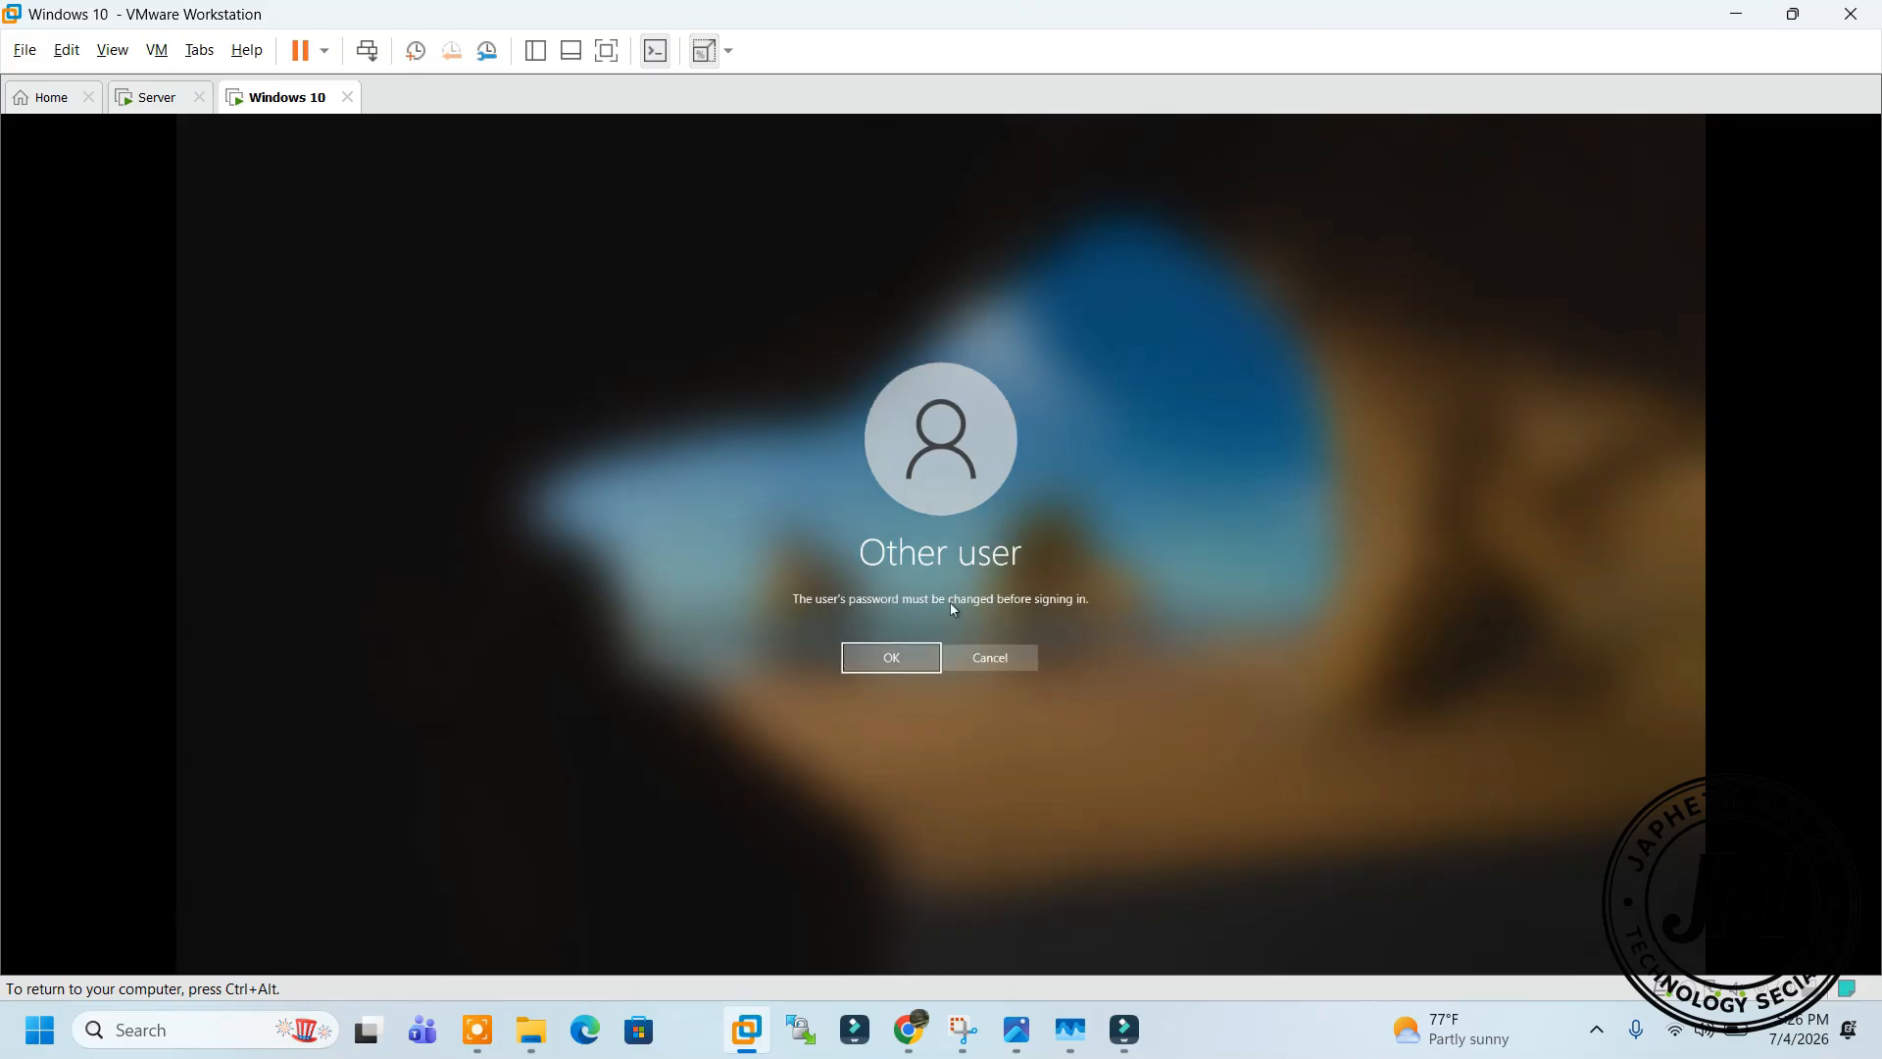
left_click(894, 656)
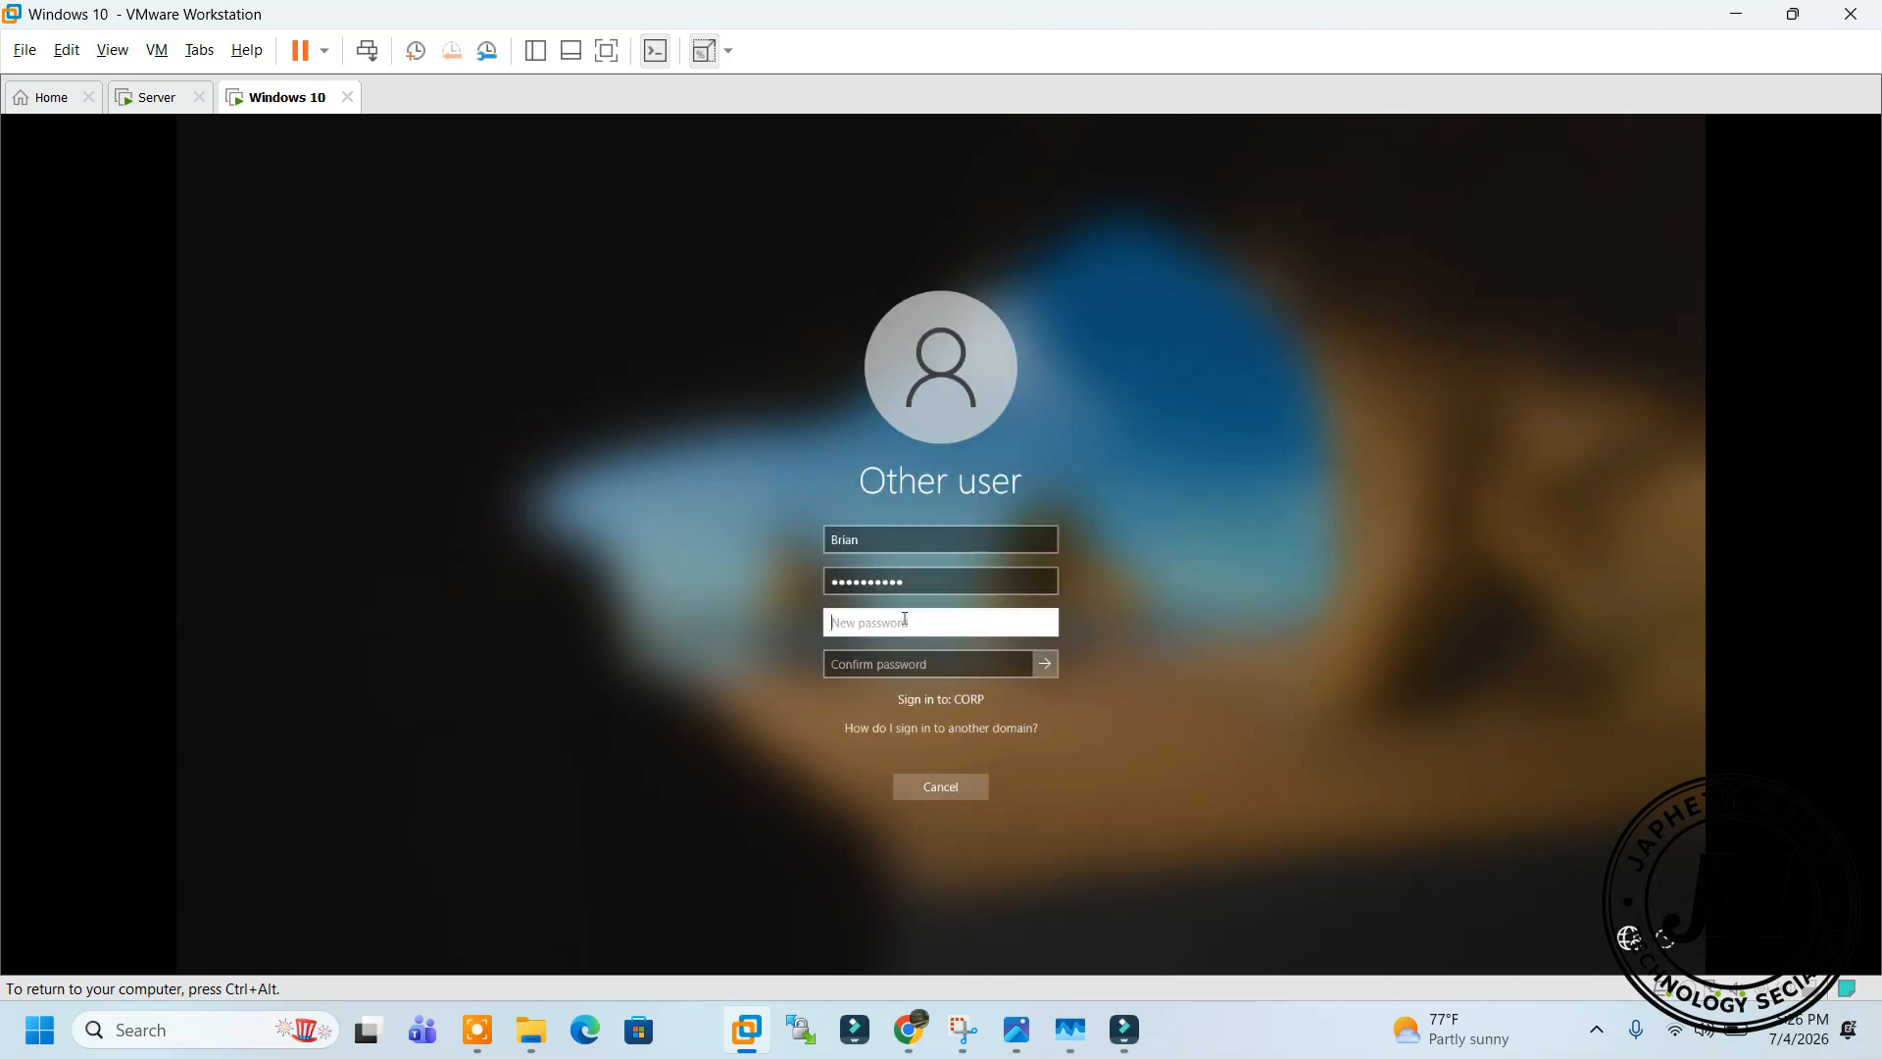
type("P••••••••••")
left_click(901, 662)
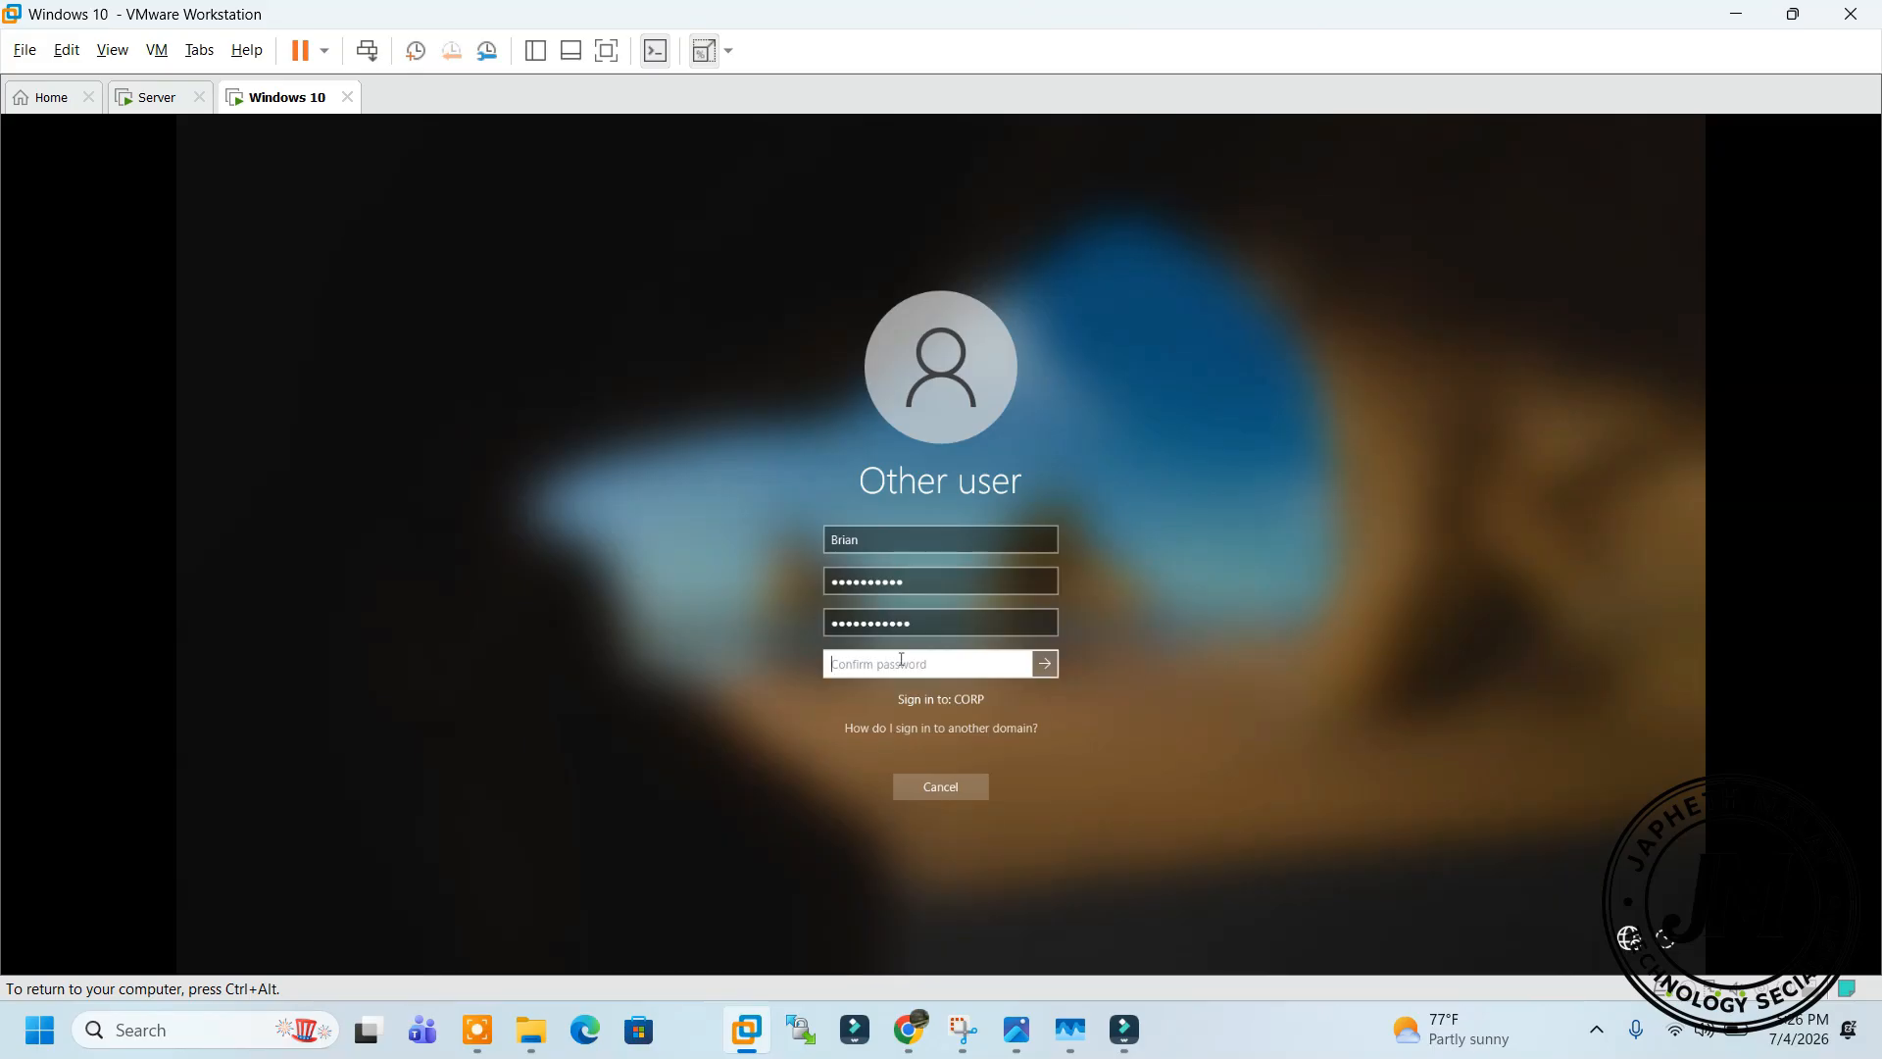
type("•••••••••••")
key("Return")
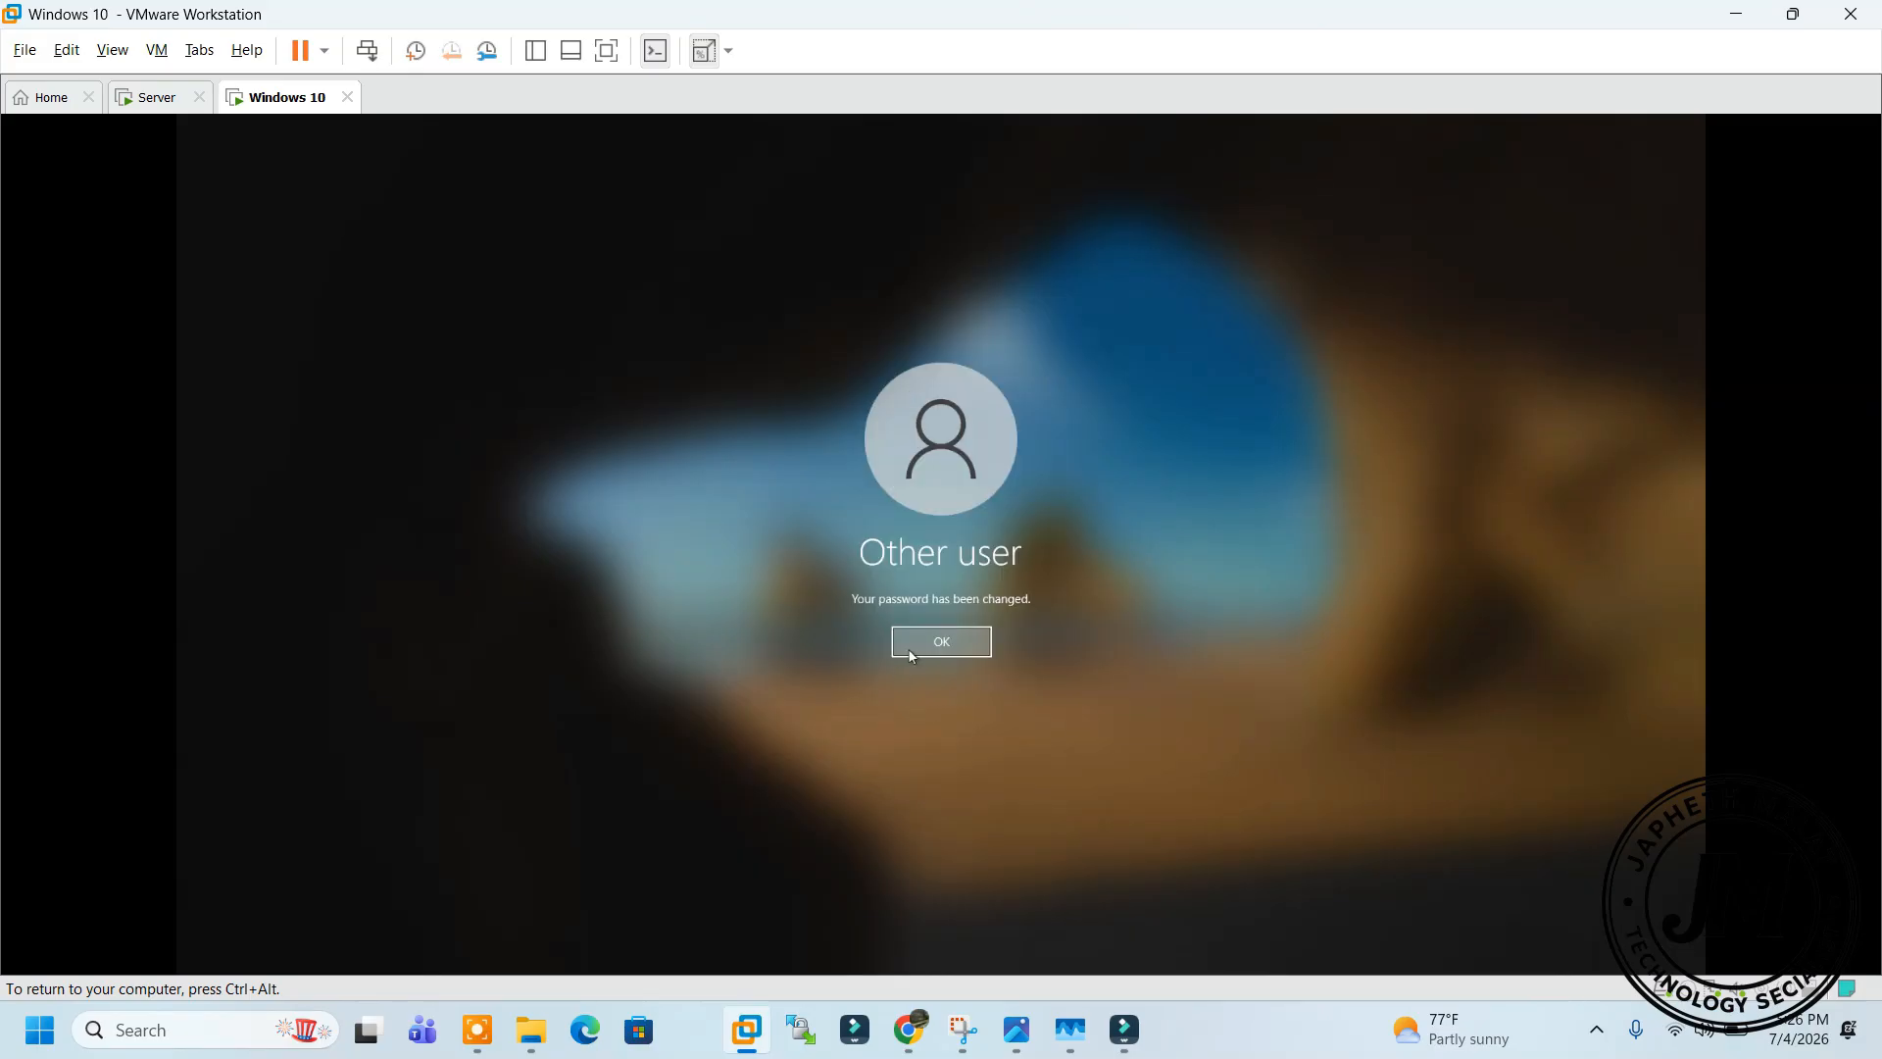
left_click(921, 645)
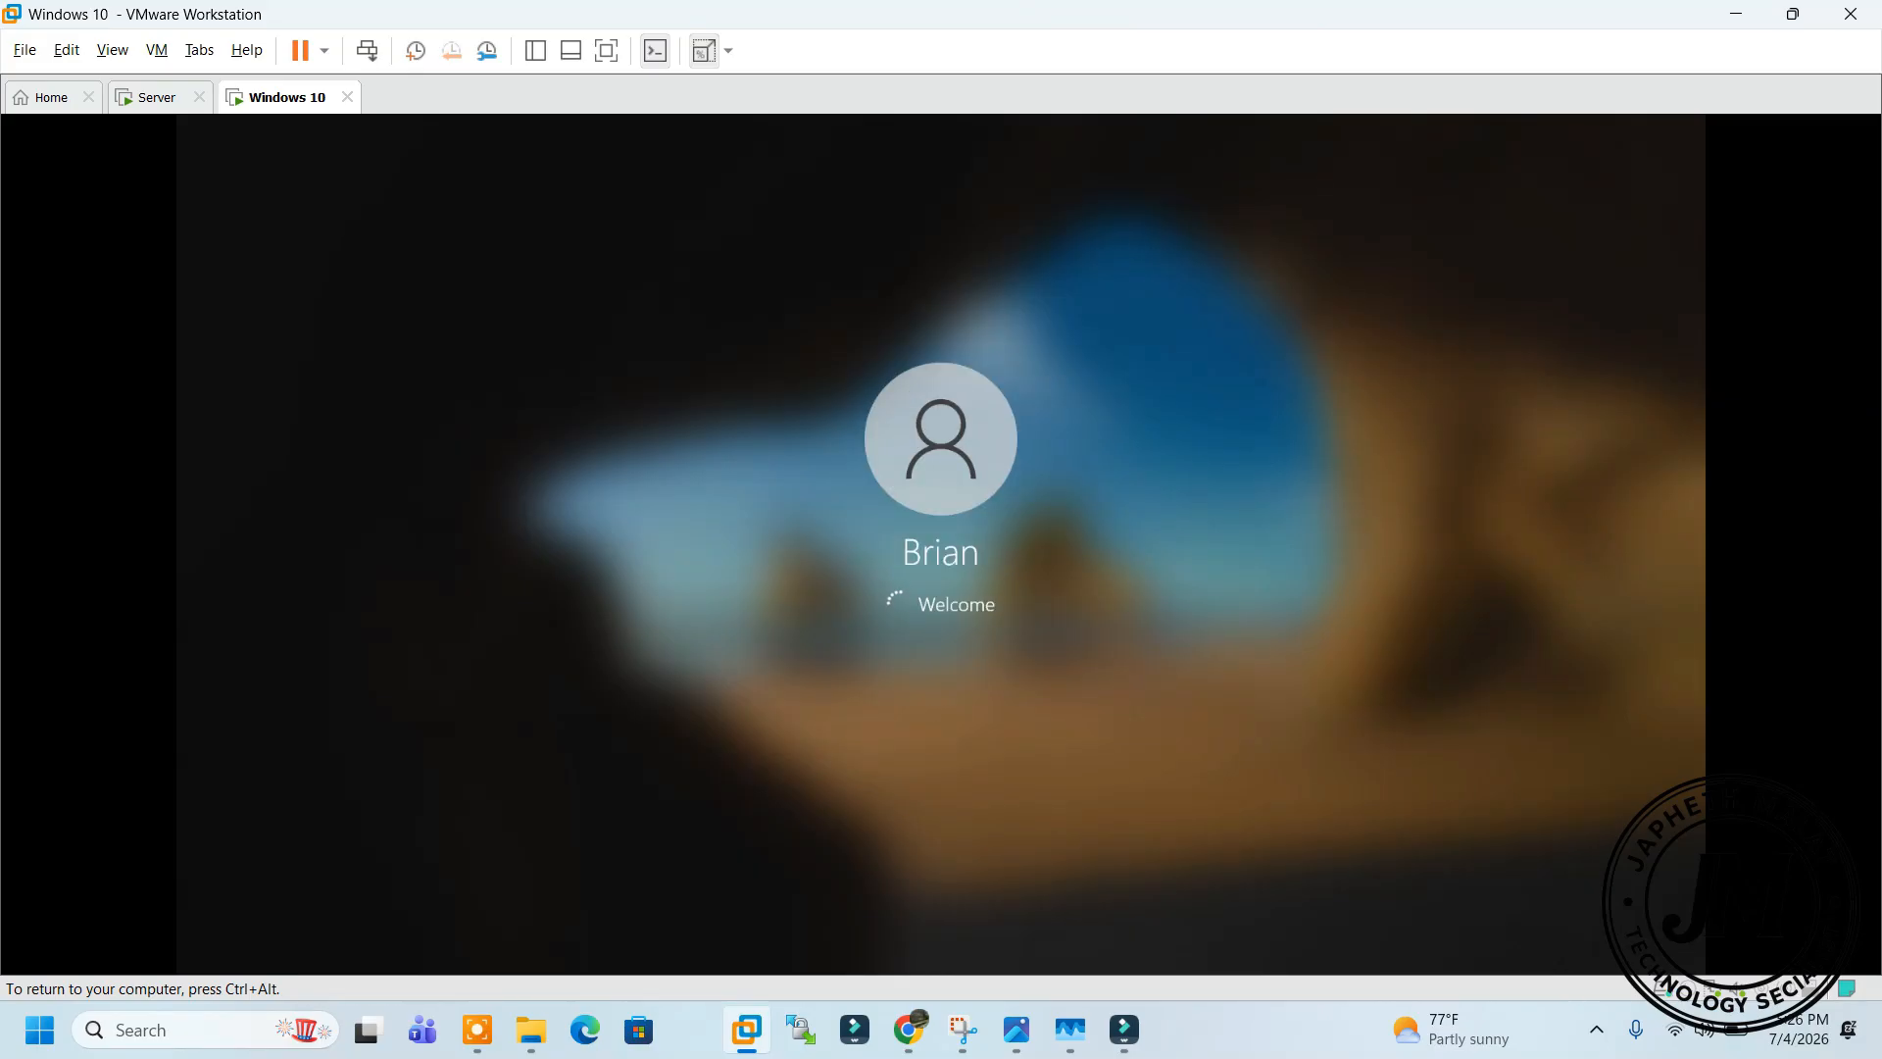